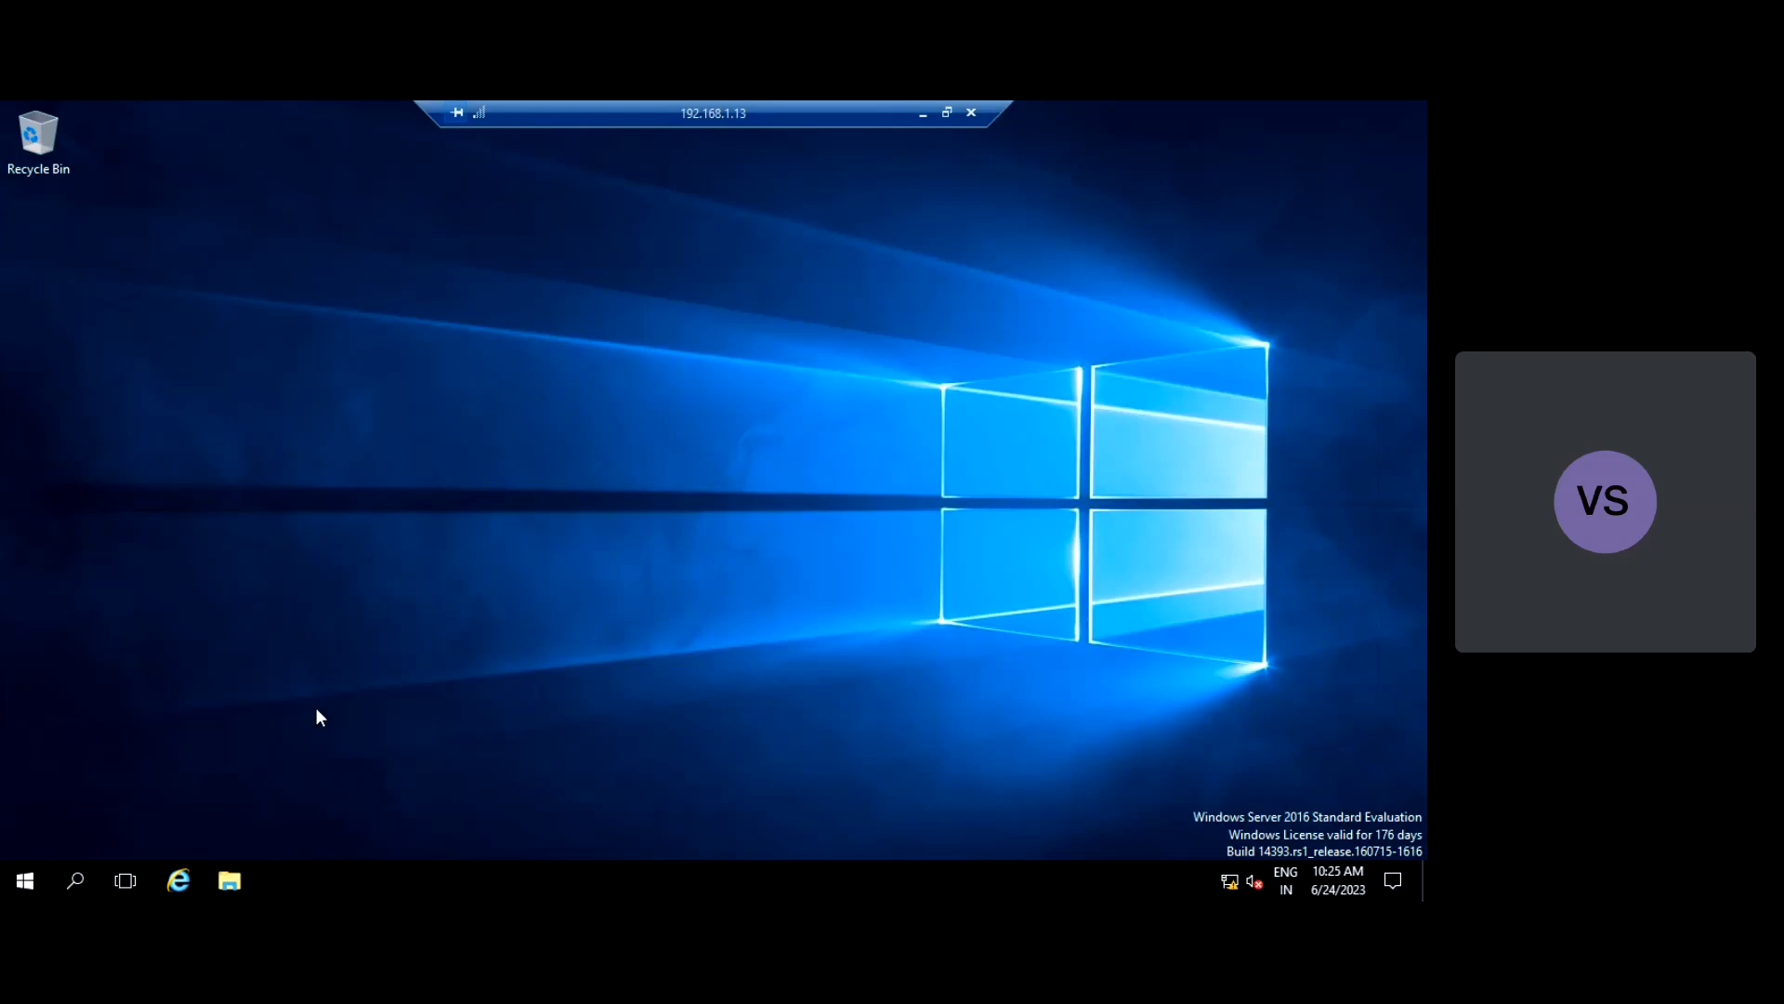
- Mount the en_sql_server_2016_developer_with_service_pack_2_x64_dvd_12194995 disc image from the Documents folder
left_click(231, 881)
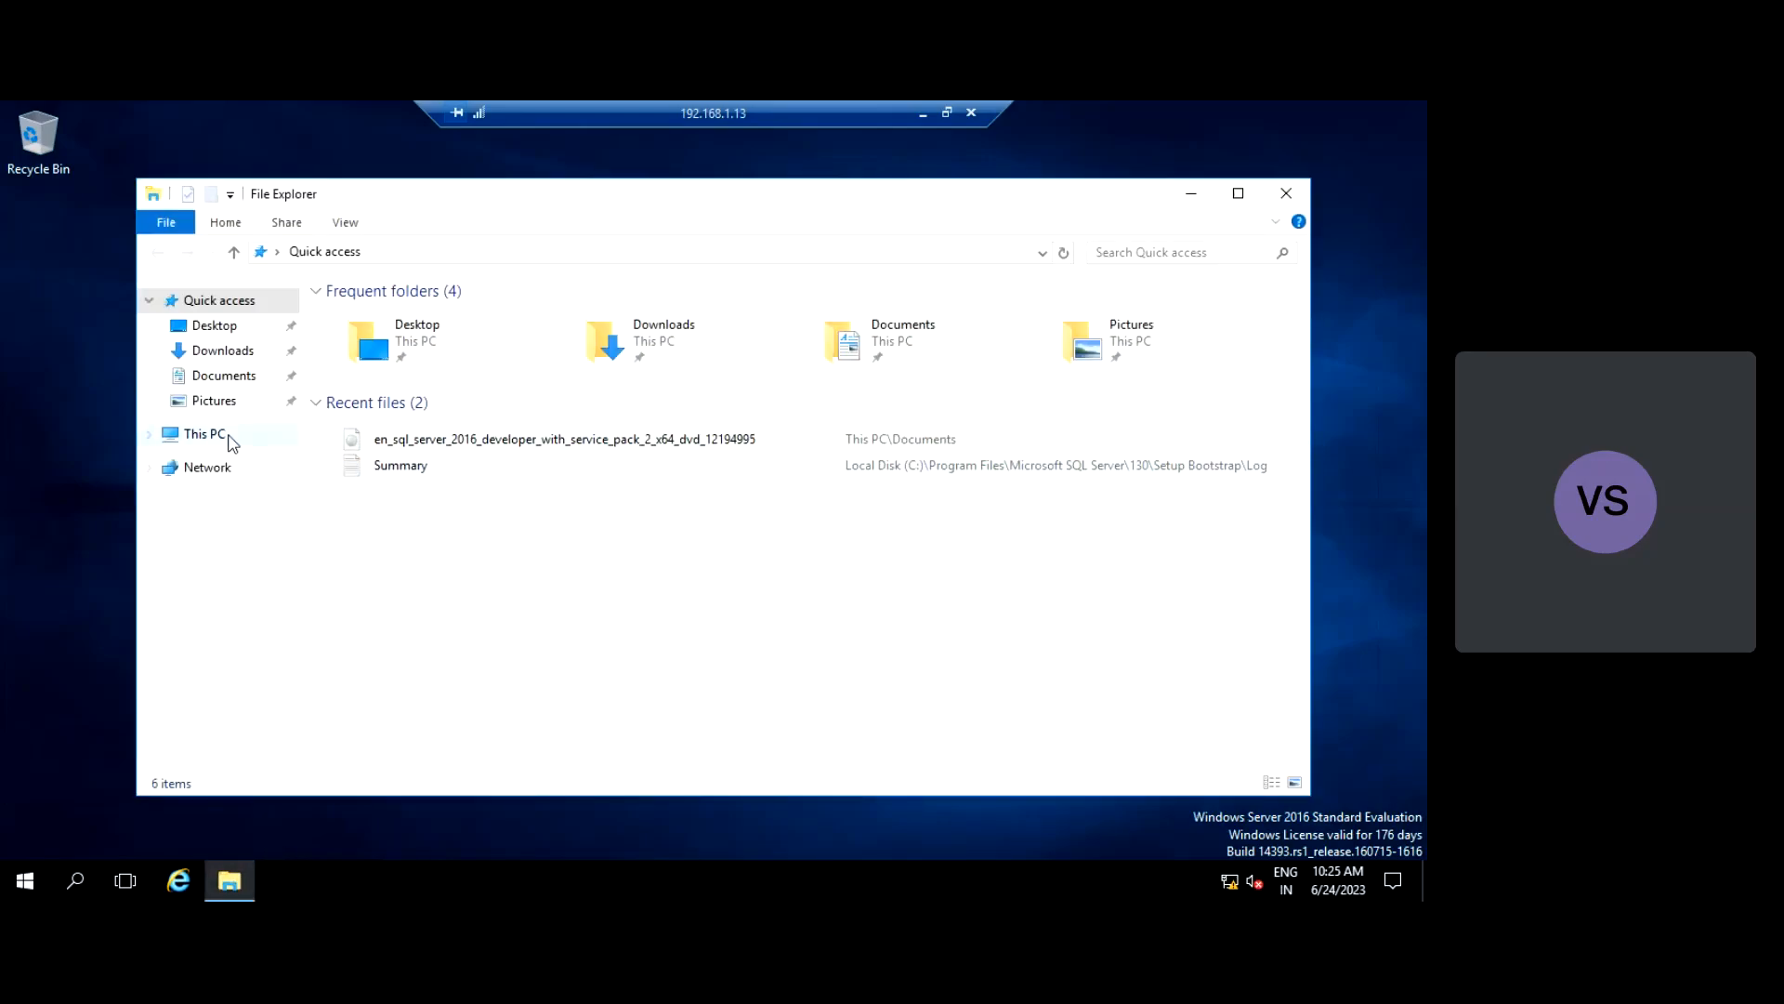
left_click(897, 343)
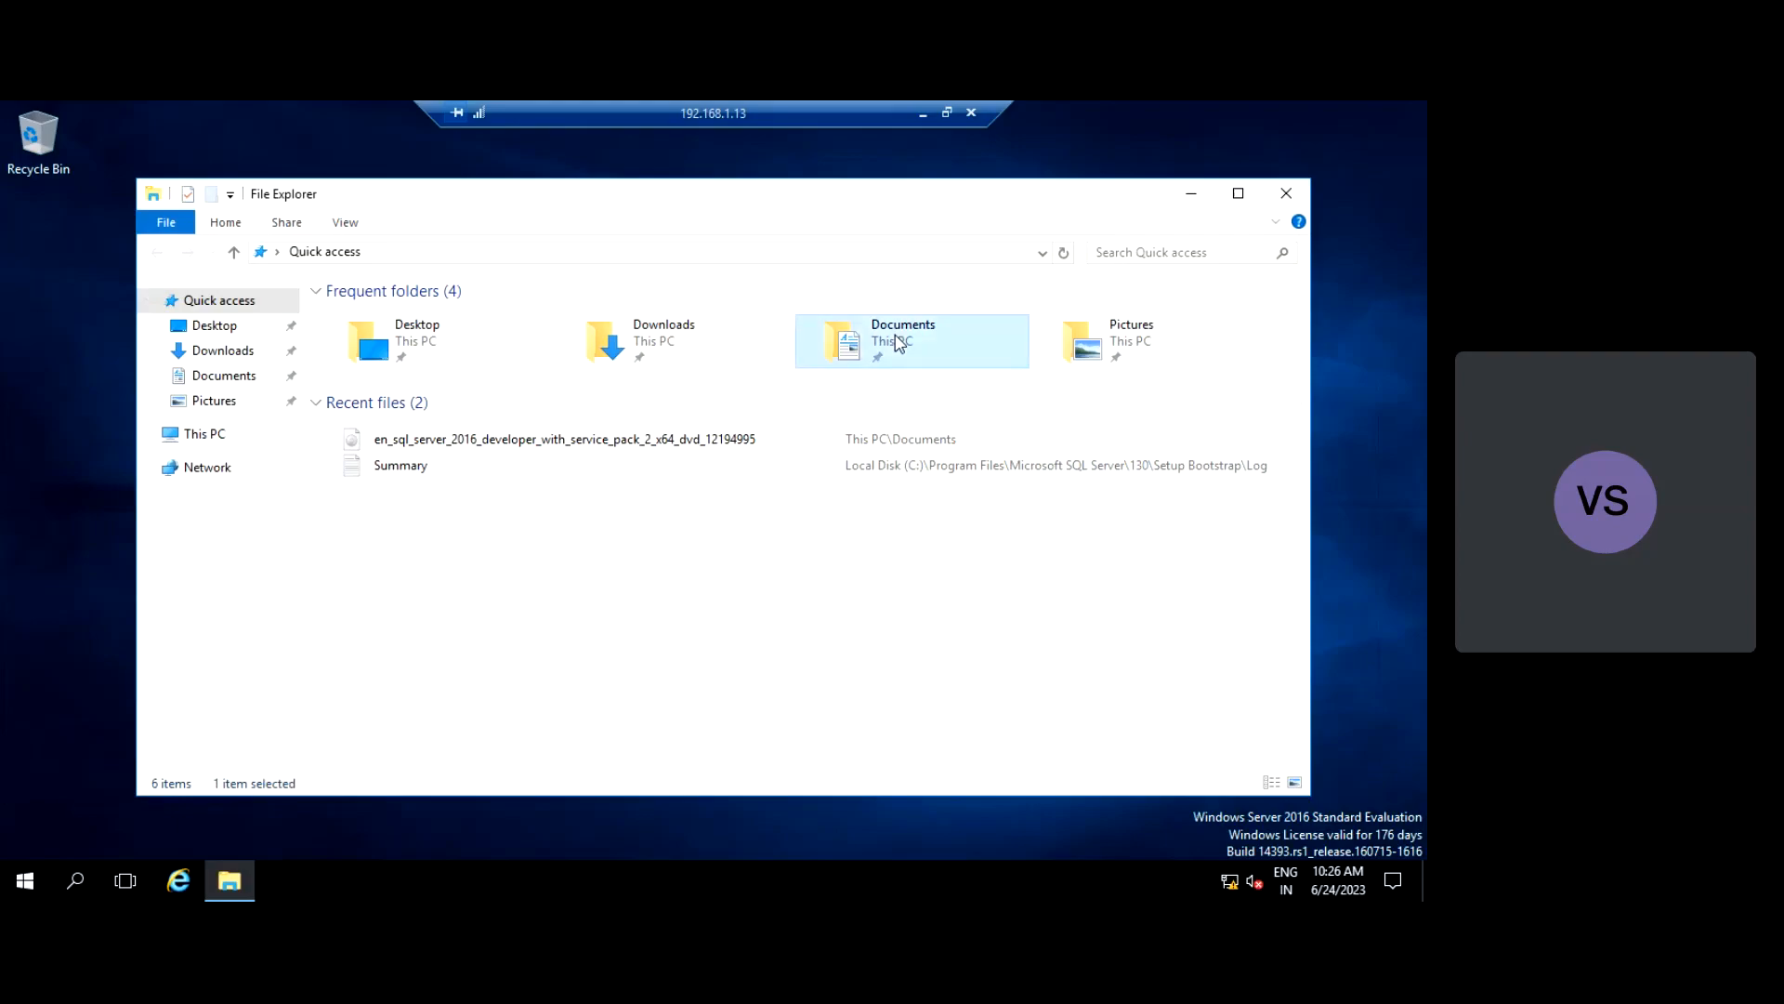
double_click(897, 343)
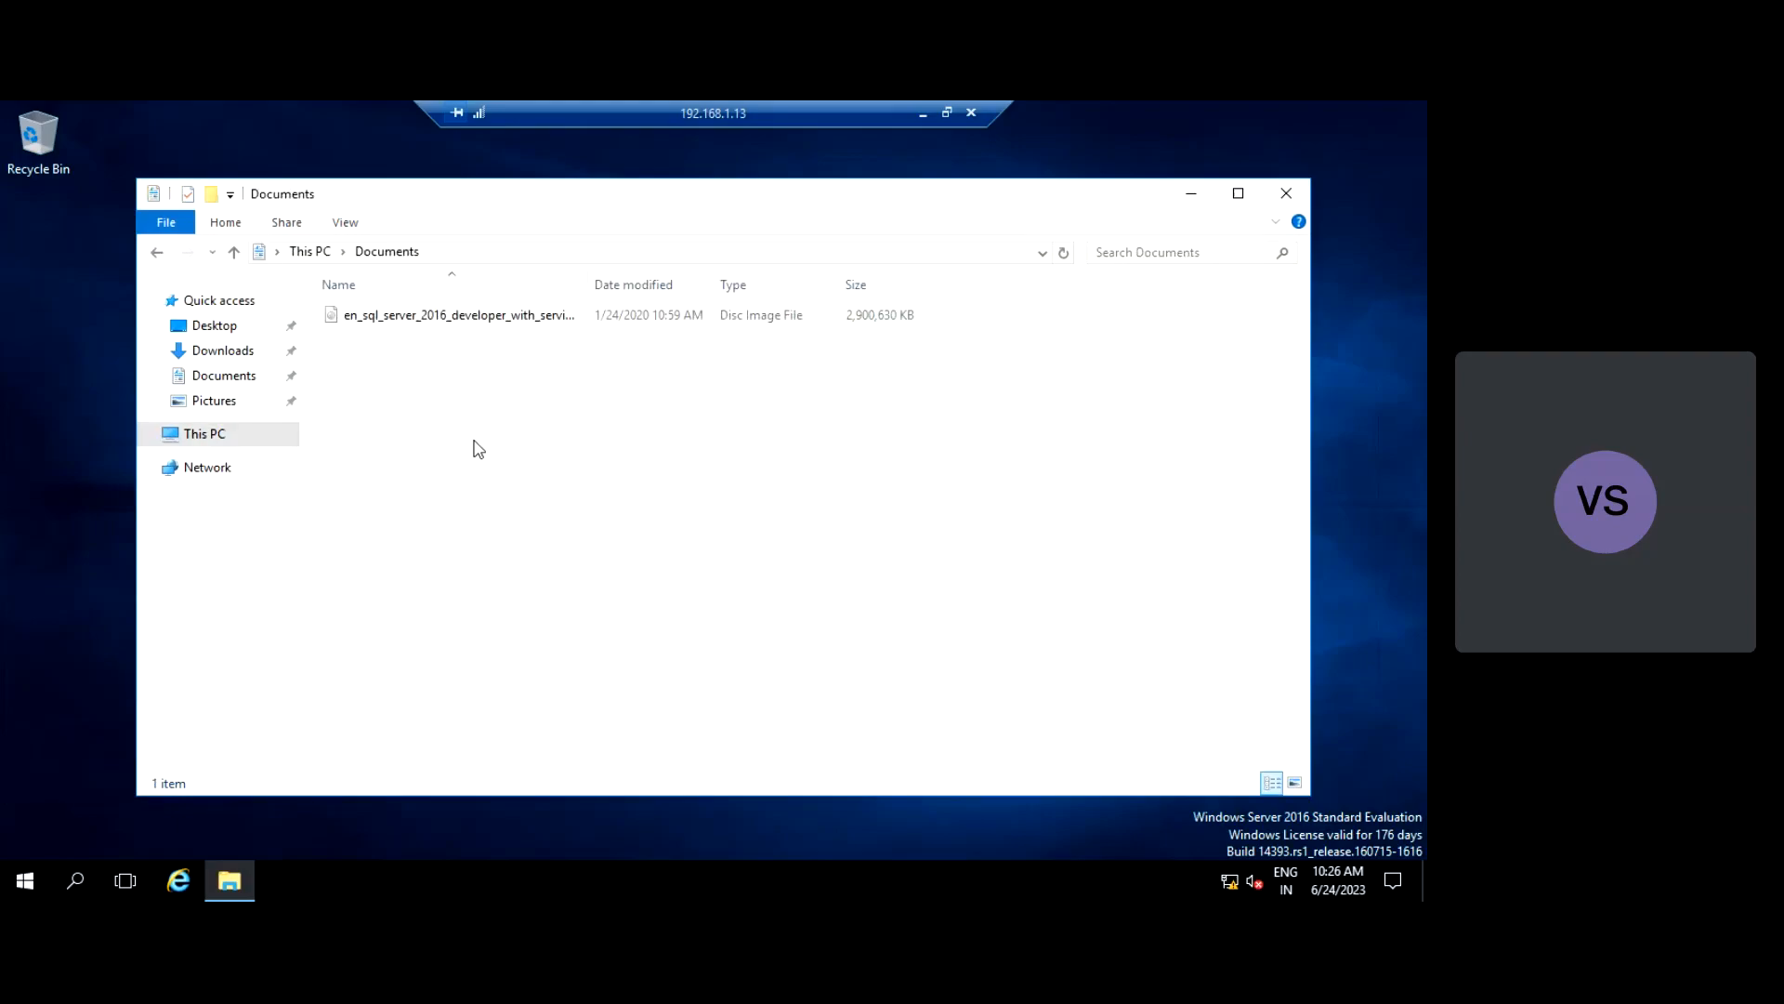
left_click_drag(587, 279, 743, 271)
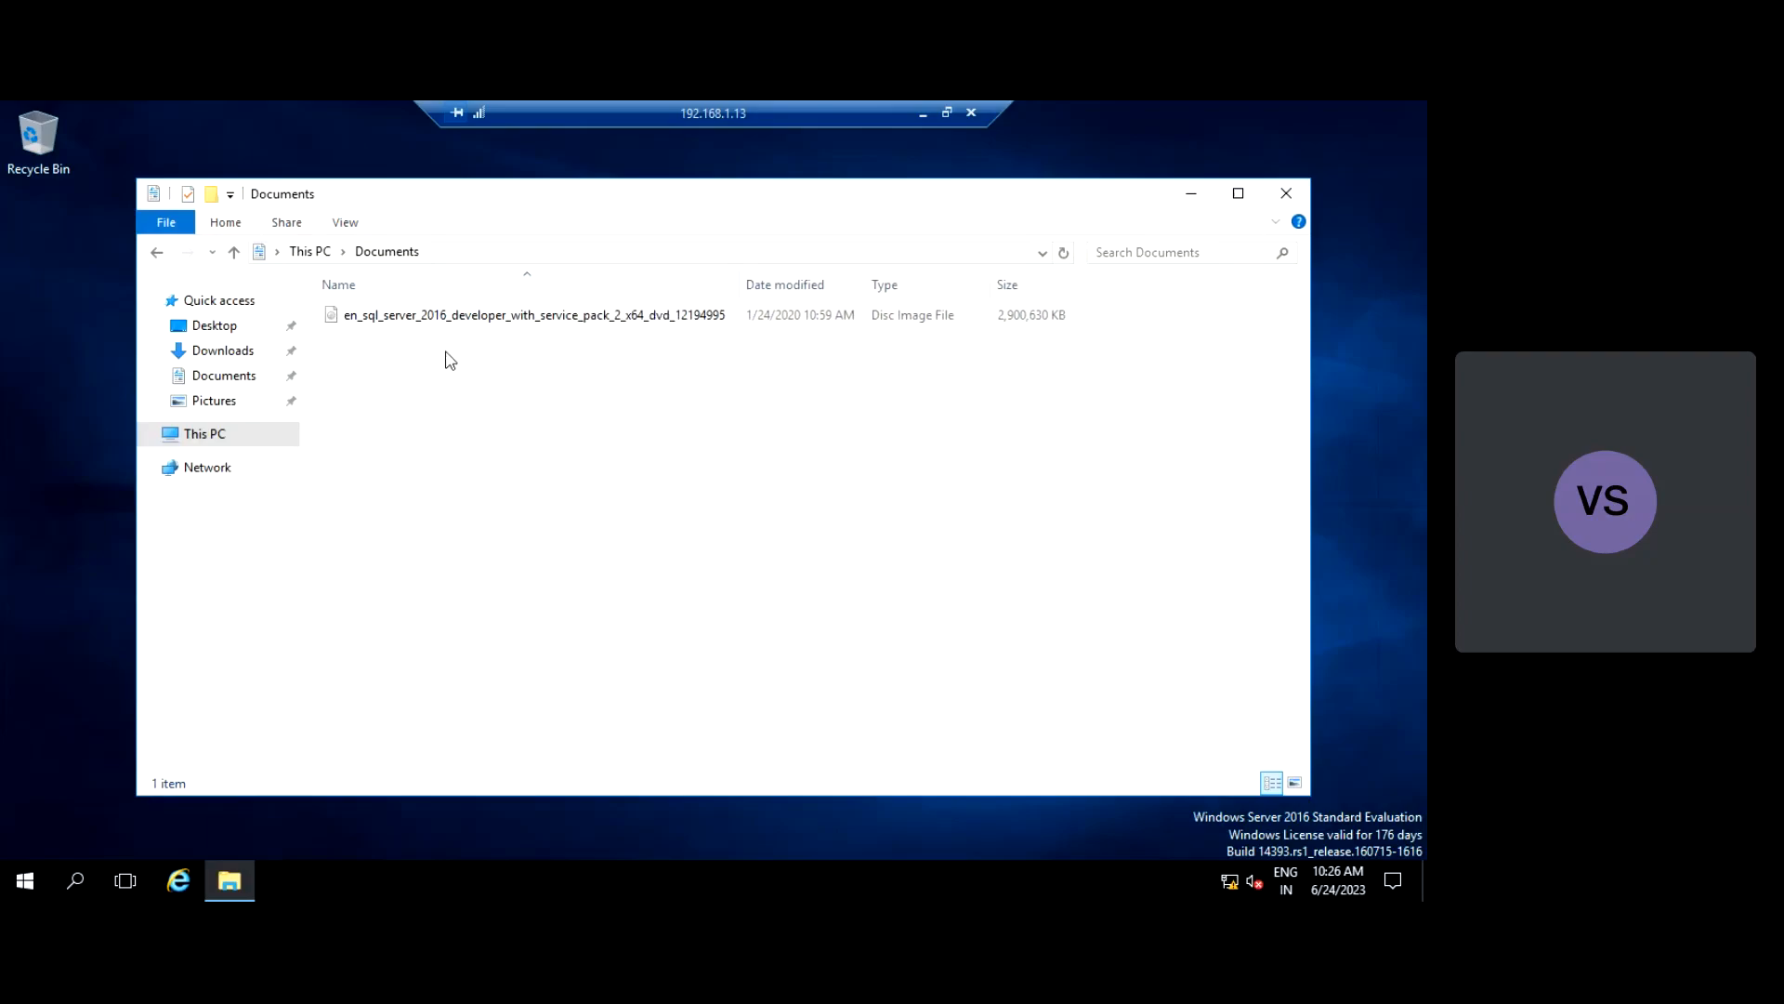
right_click(538, 321)
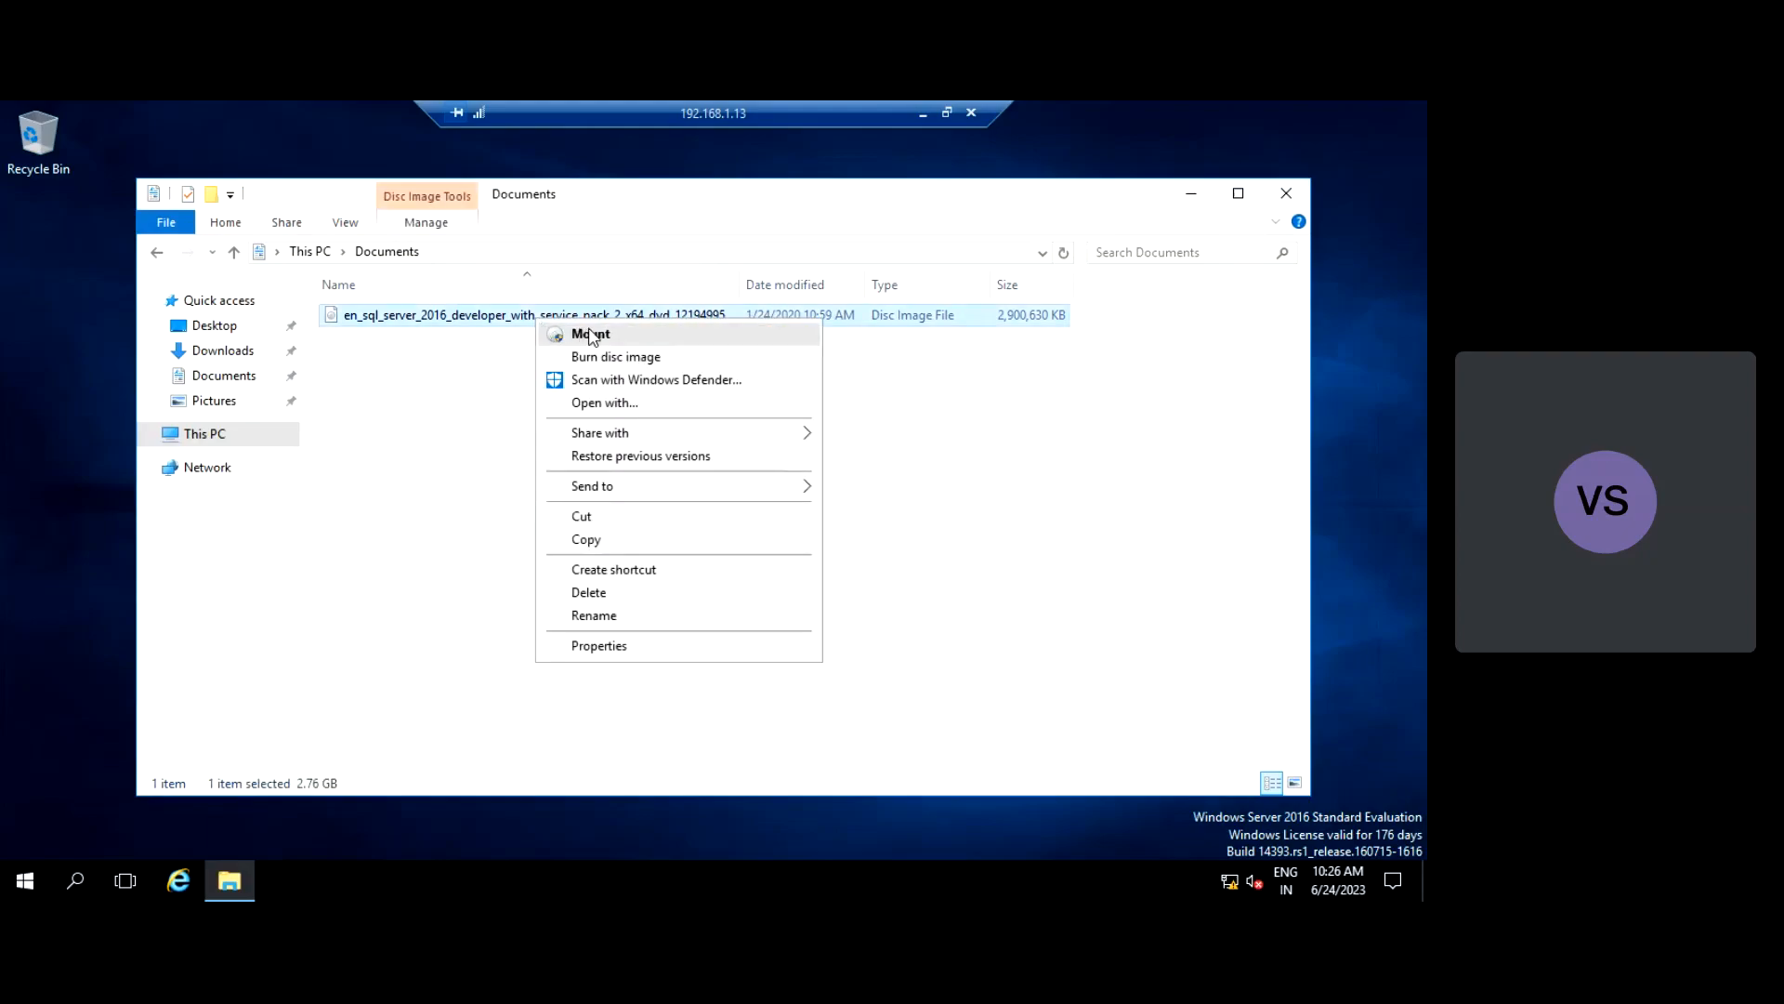
left_click(591, 336)
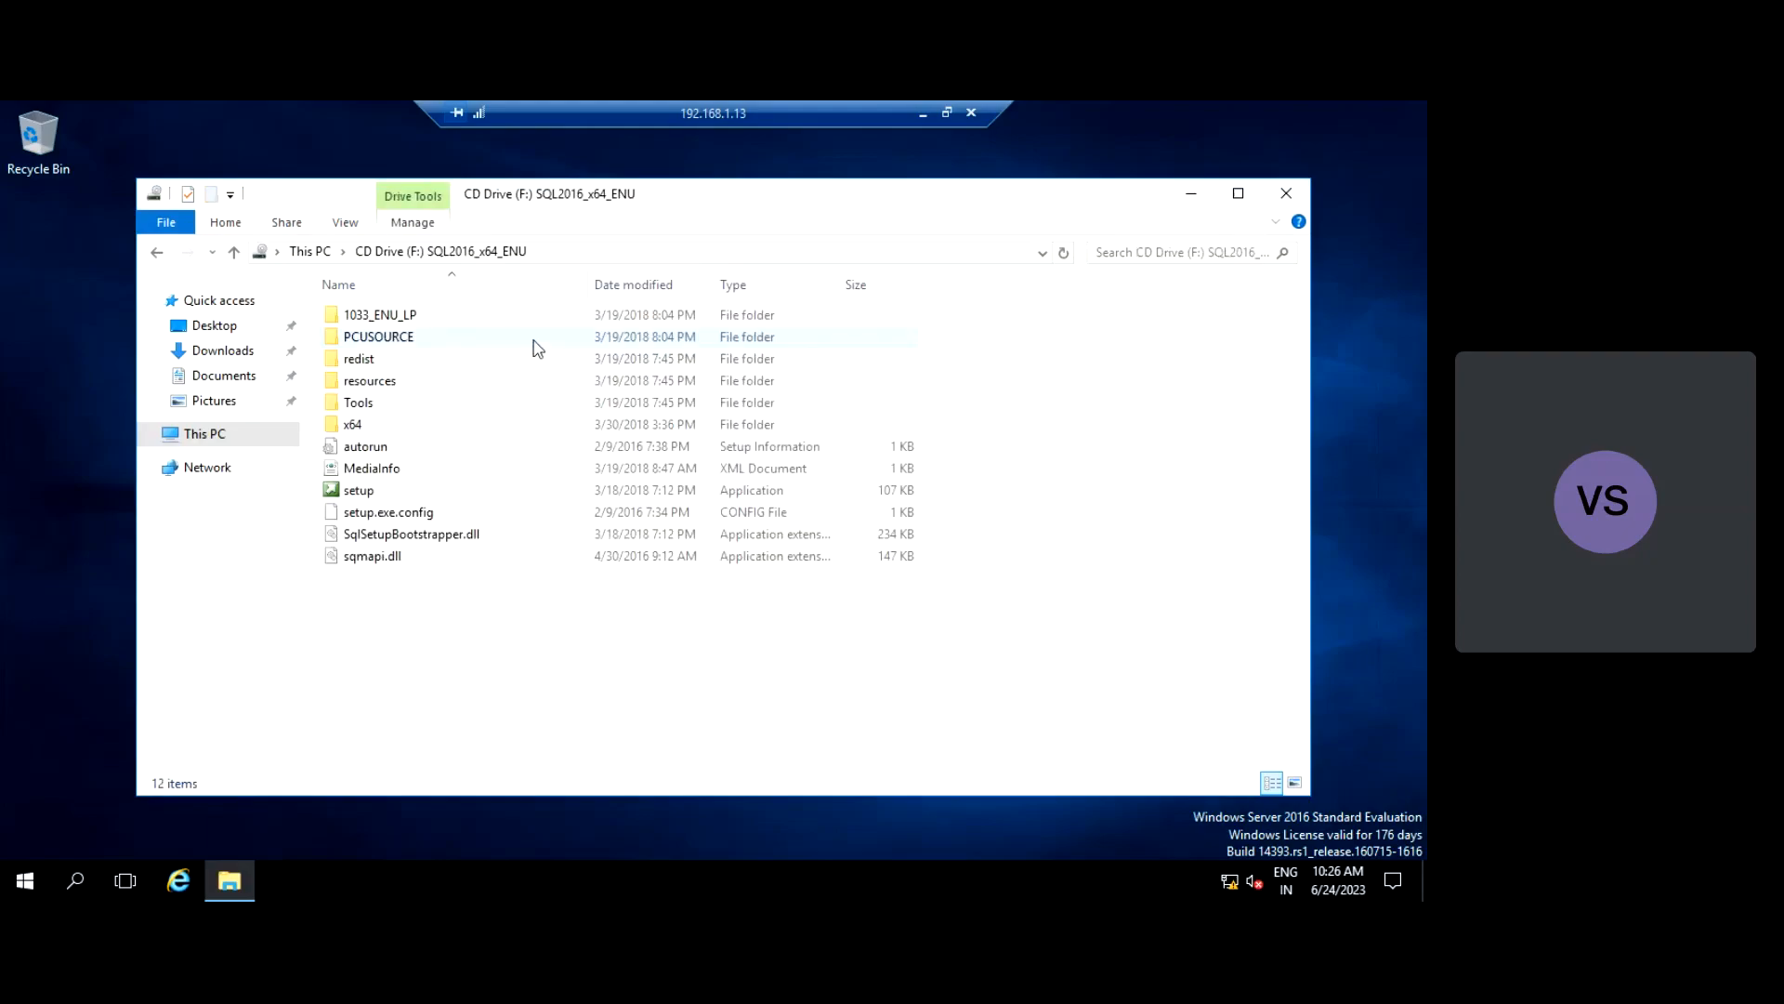
- Launch setup from the mounted SQL2016_x64_ENU drive and close the file window
left_click(208, 441)
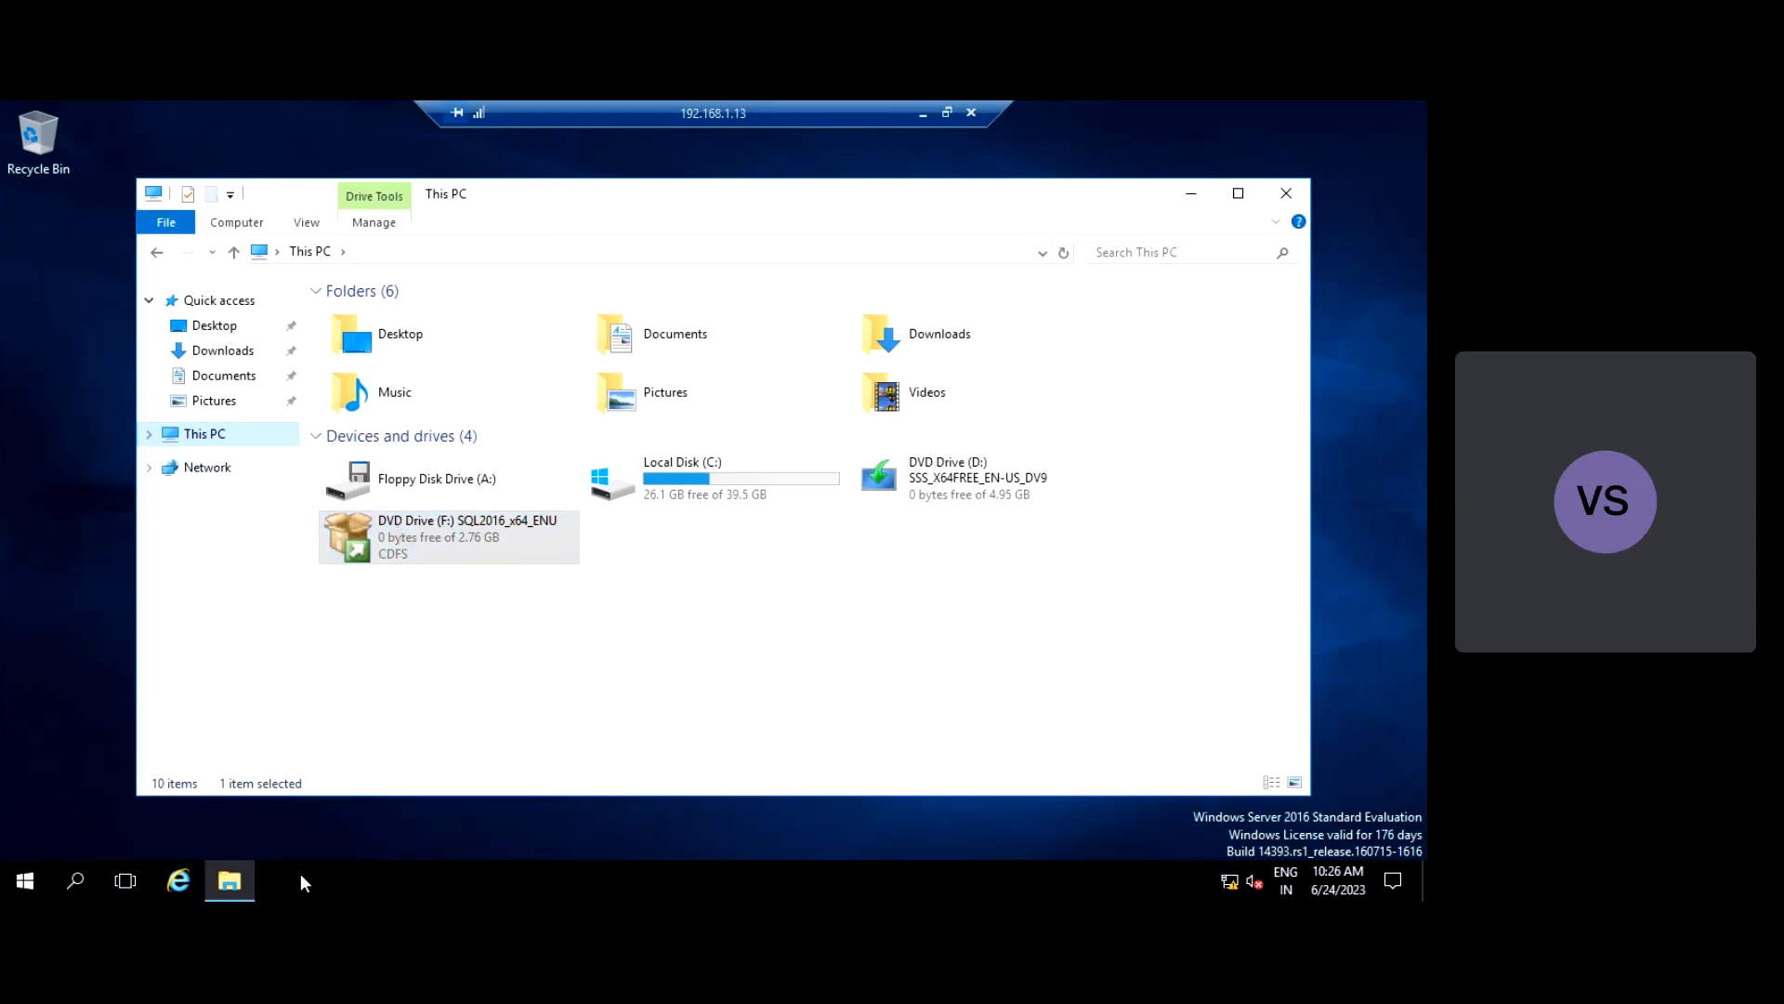
left_click(232, 886)
left_click(231, 886)
double_click(462, 561)
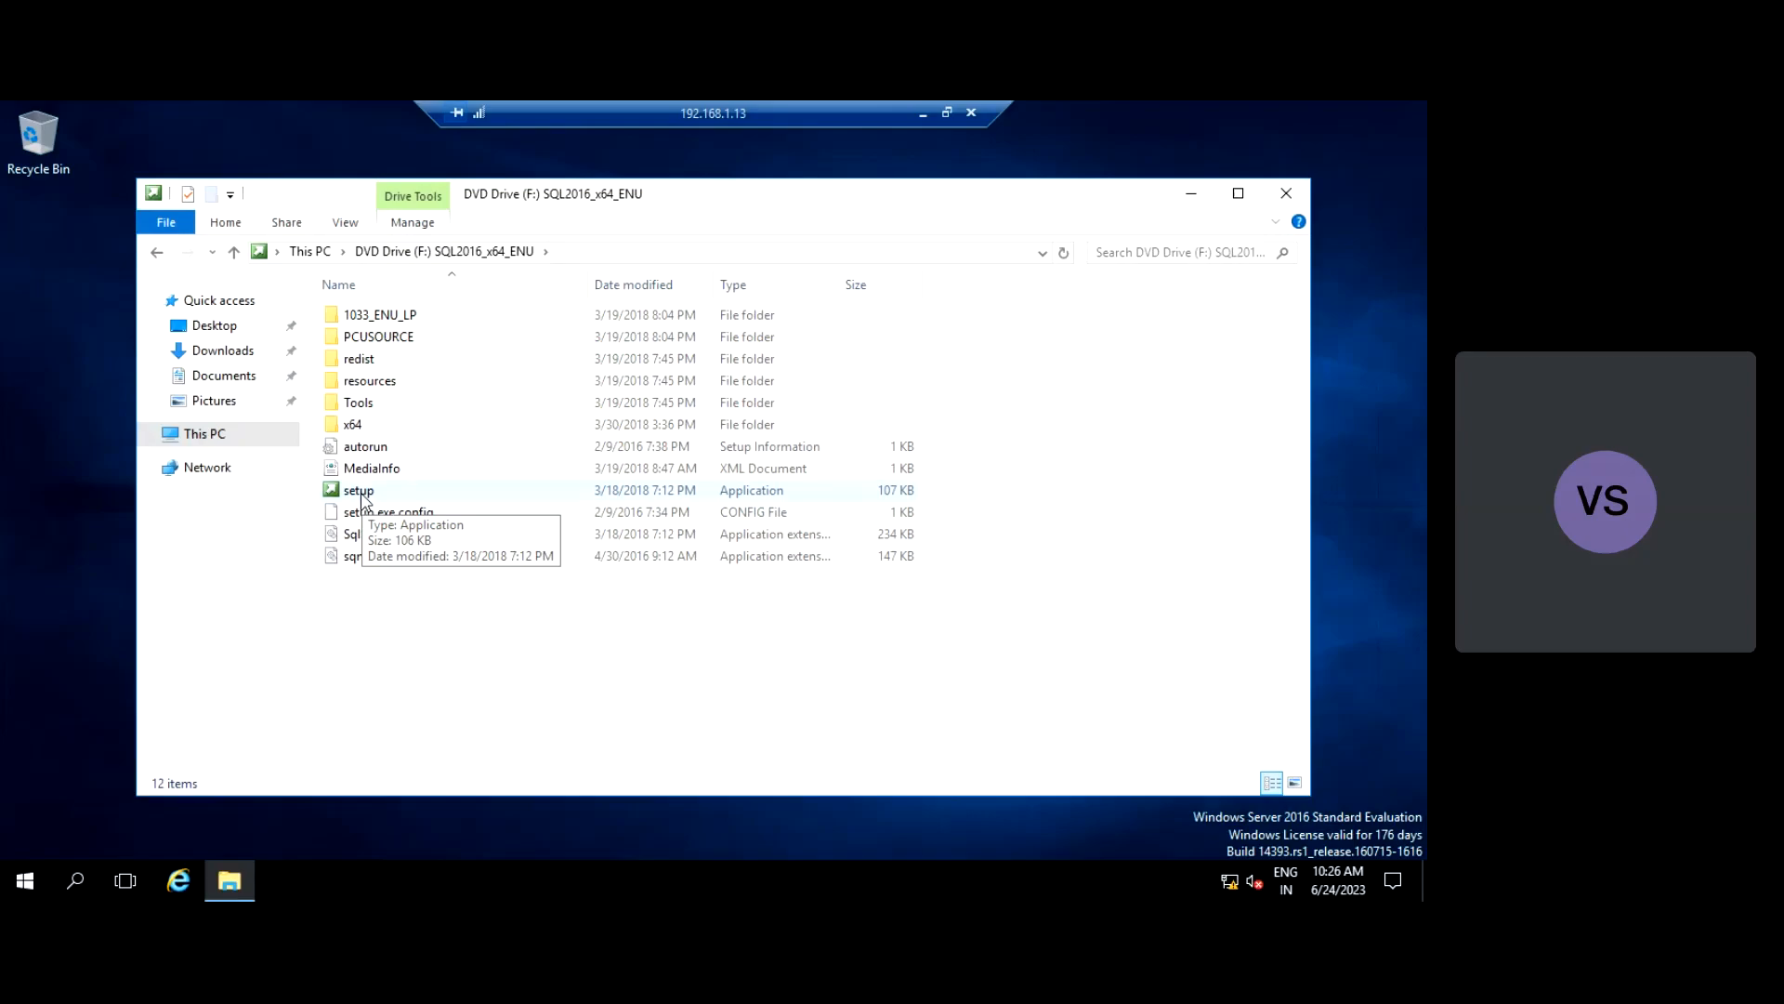
double_click(361, 496)
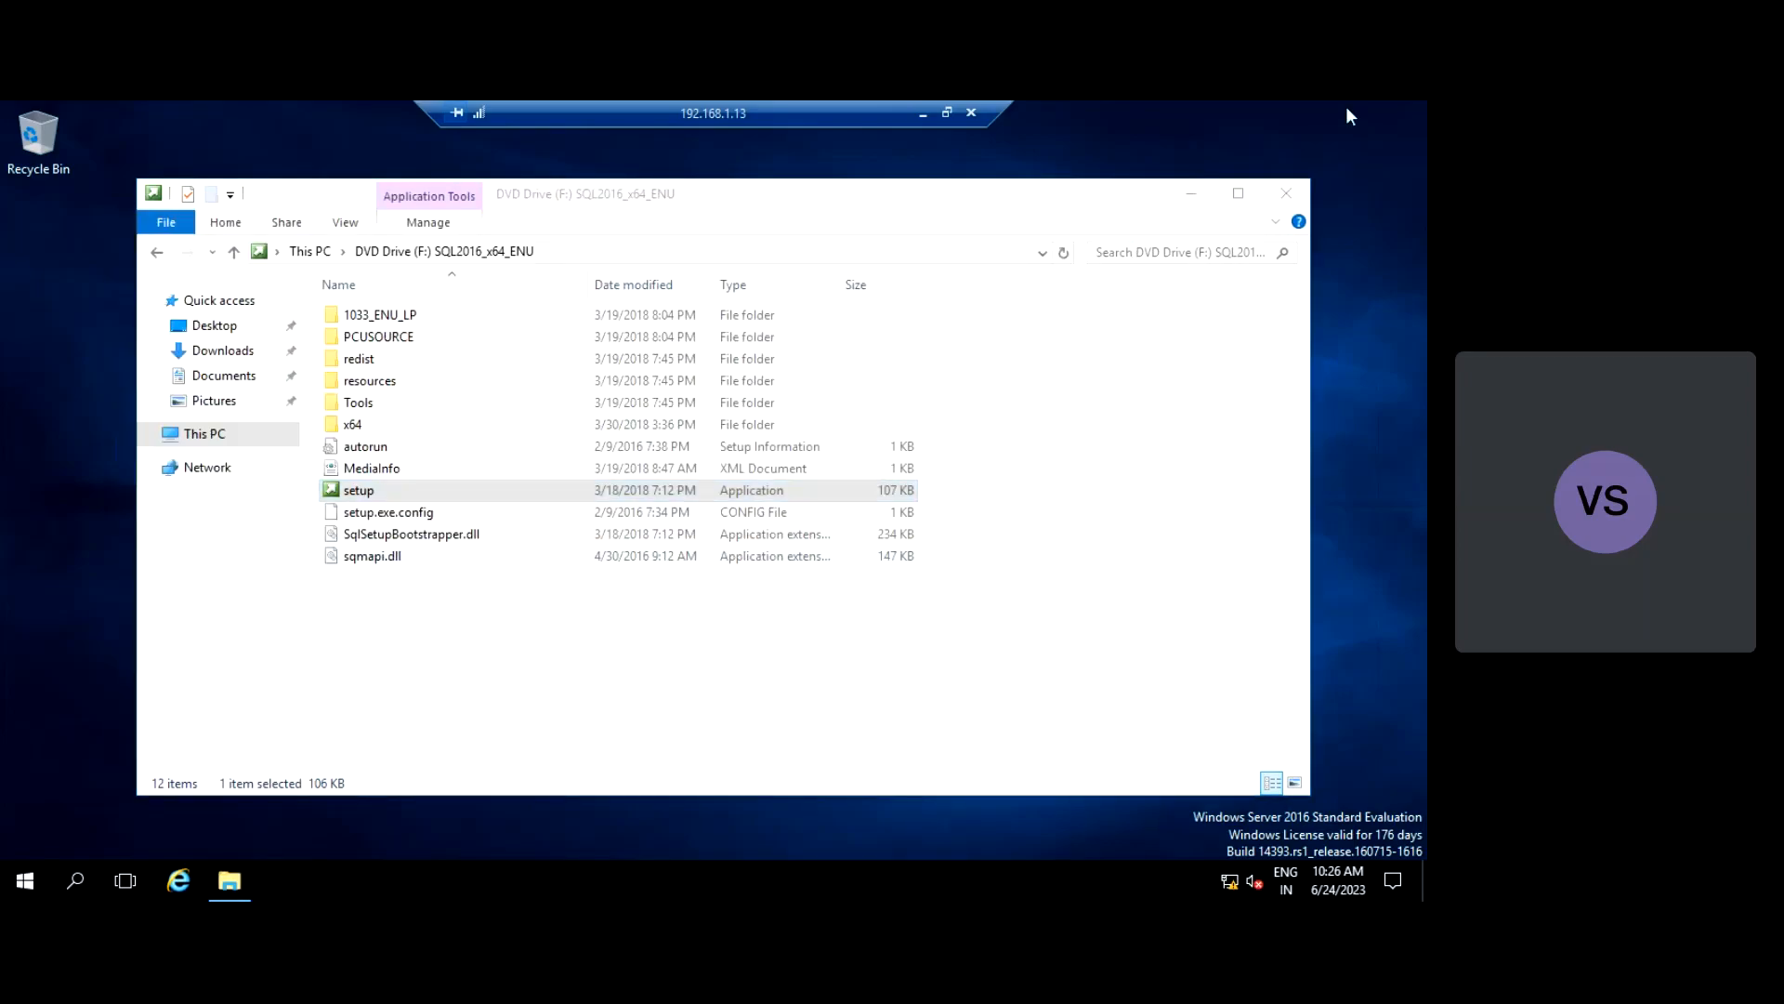
left_click(1286, 193)
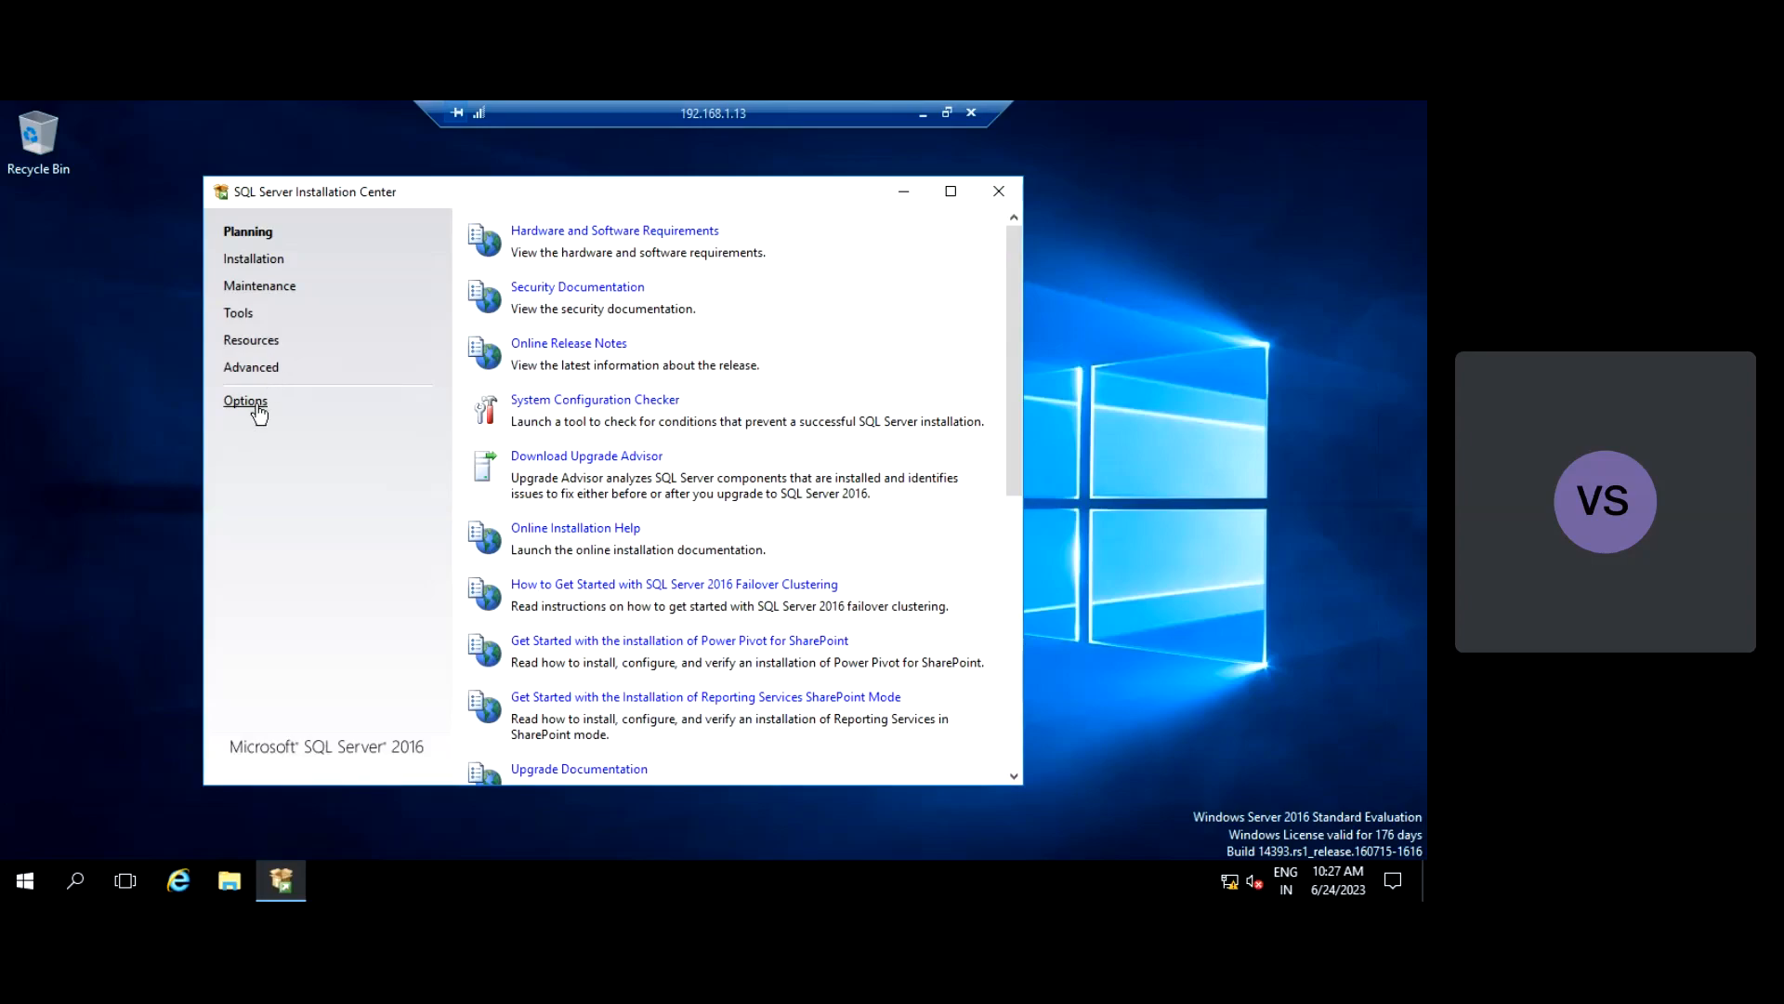
- Start a new stand-alone SQL Server installation and proceed with the free Developer edition
left_click(266, 262)
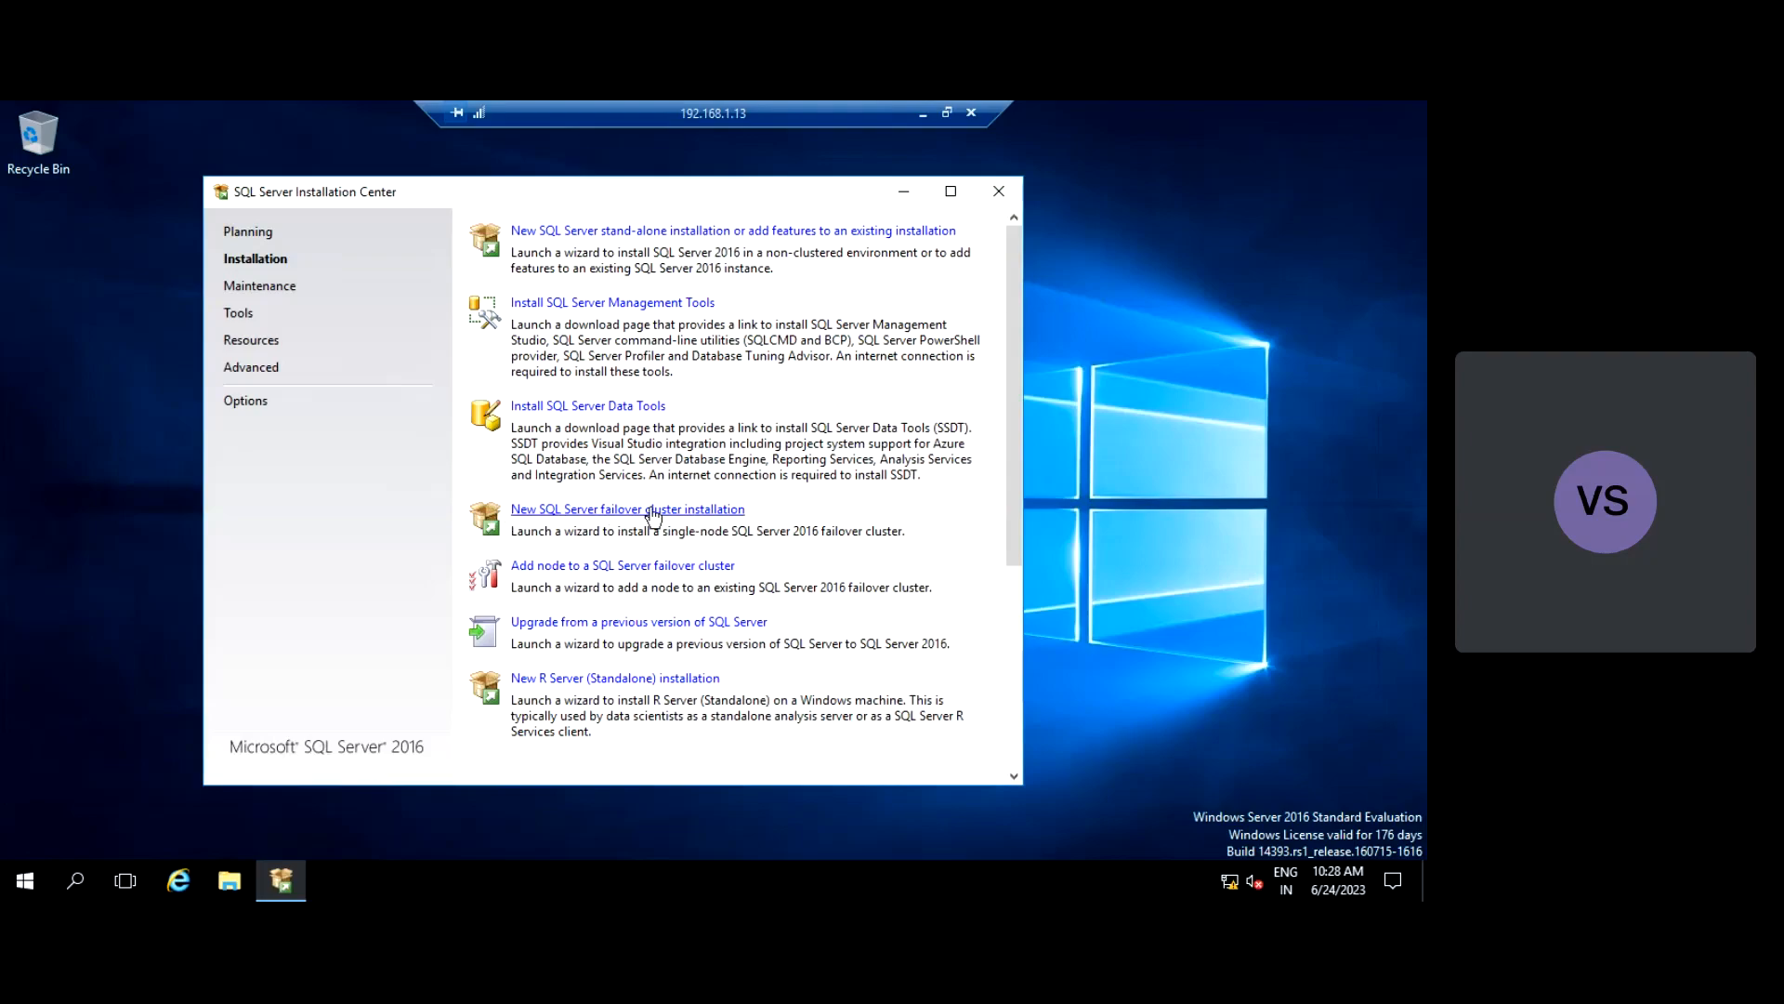
left_click(589, 233)
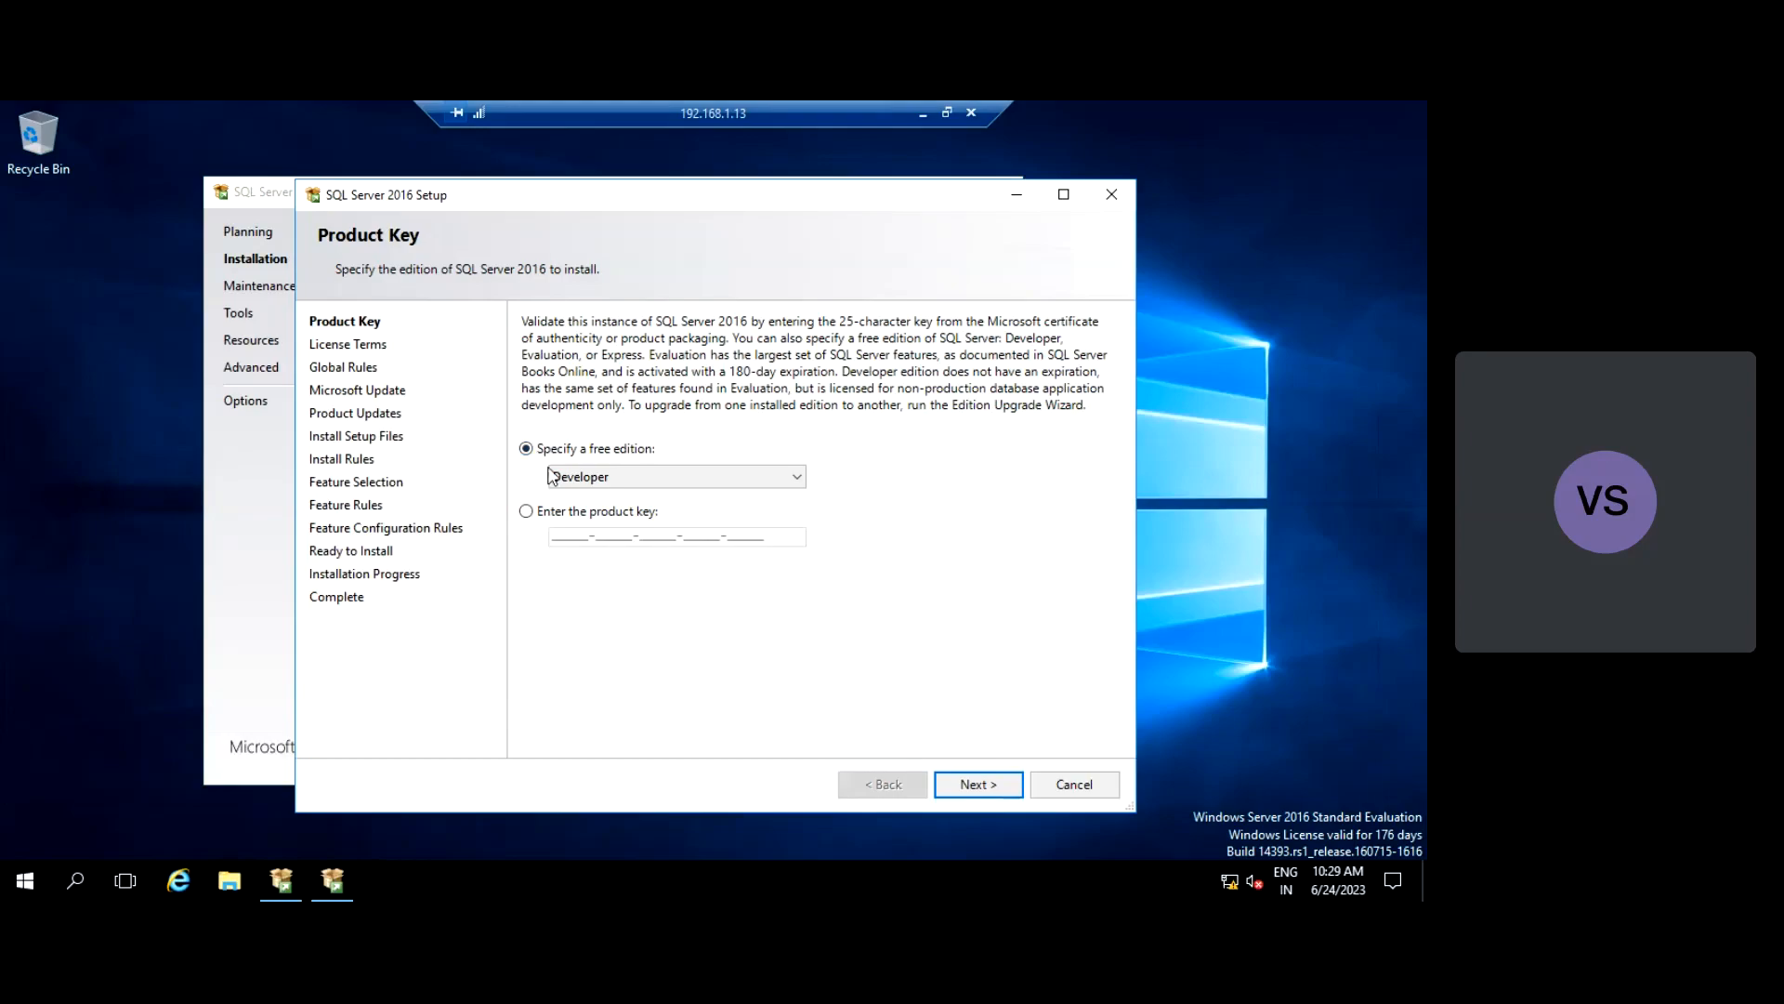
left_click(526, 511)
left_click(600, 537)
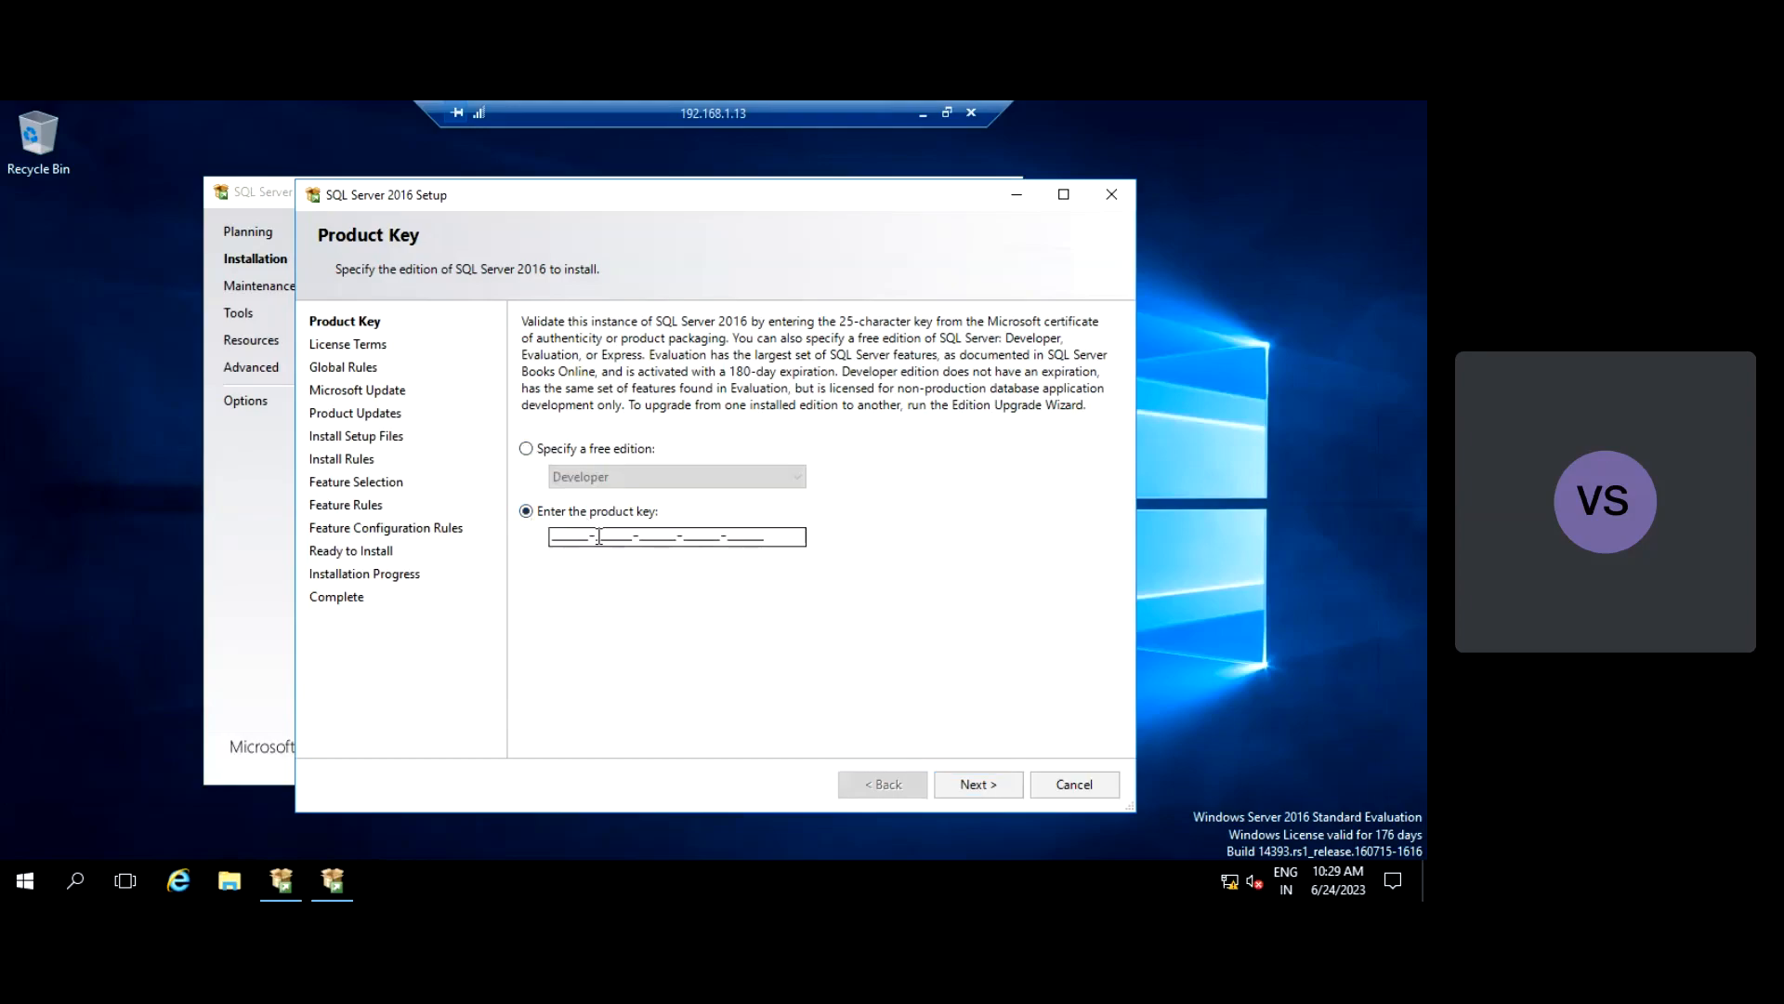
left_click(527, 450)
left_click(602, 479)
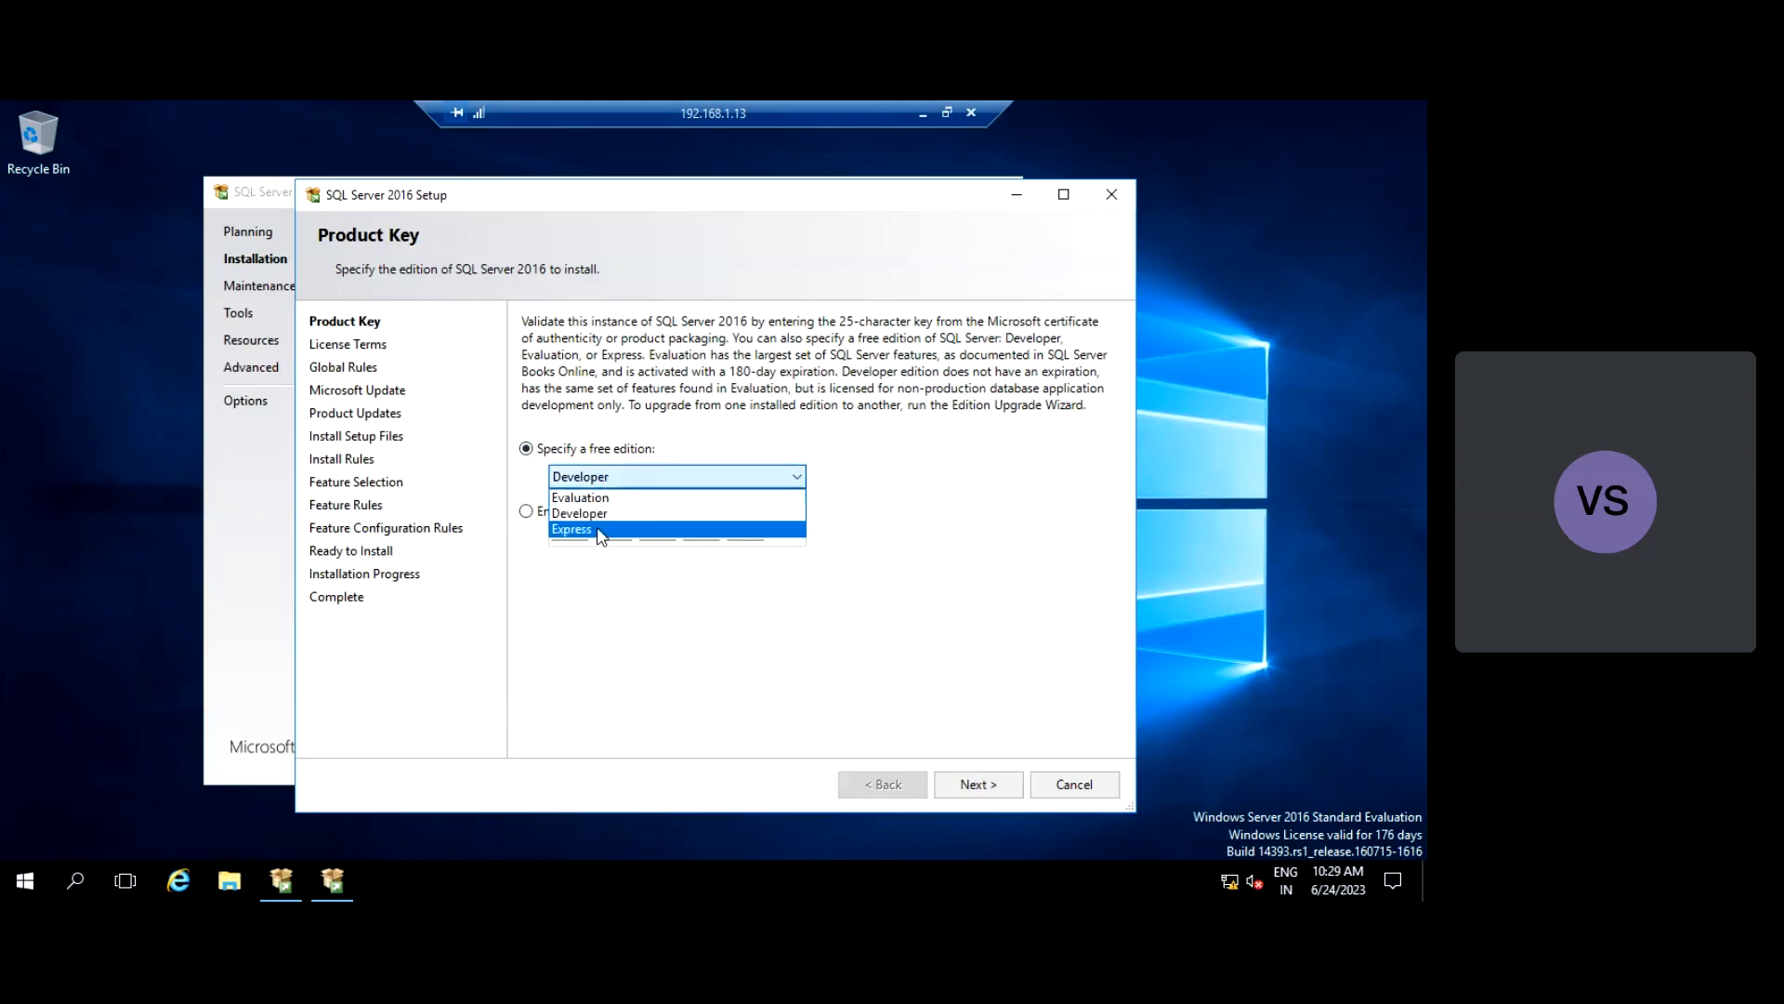
left_click(599, 513)
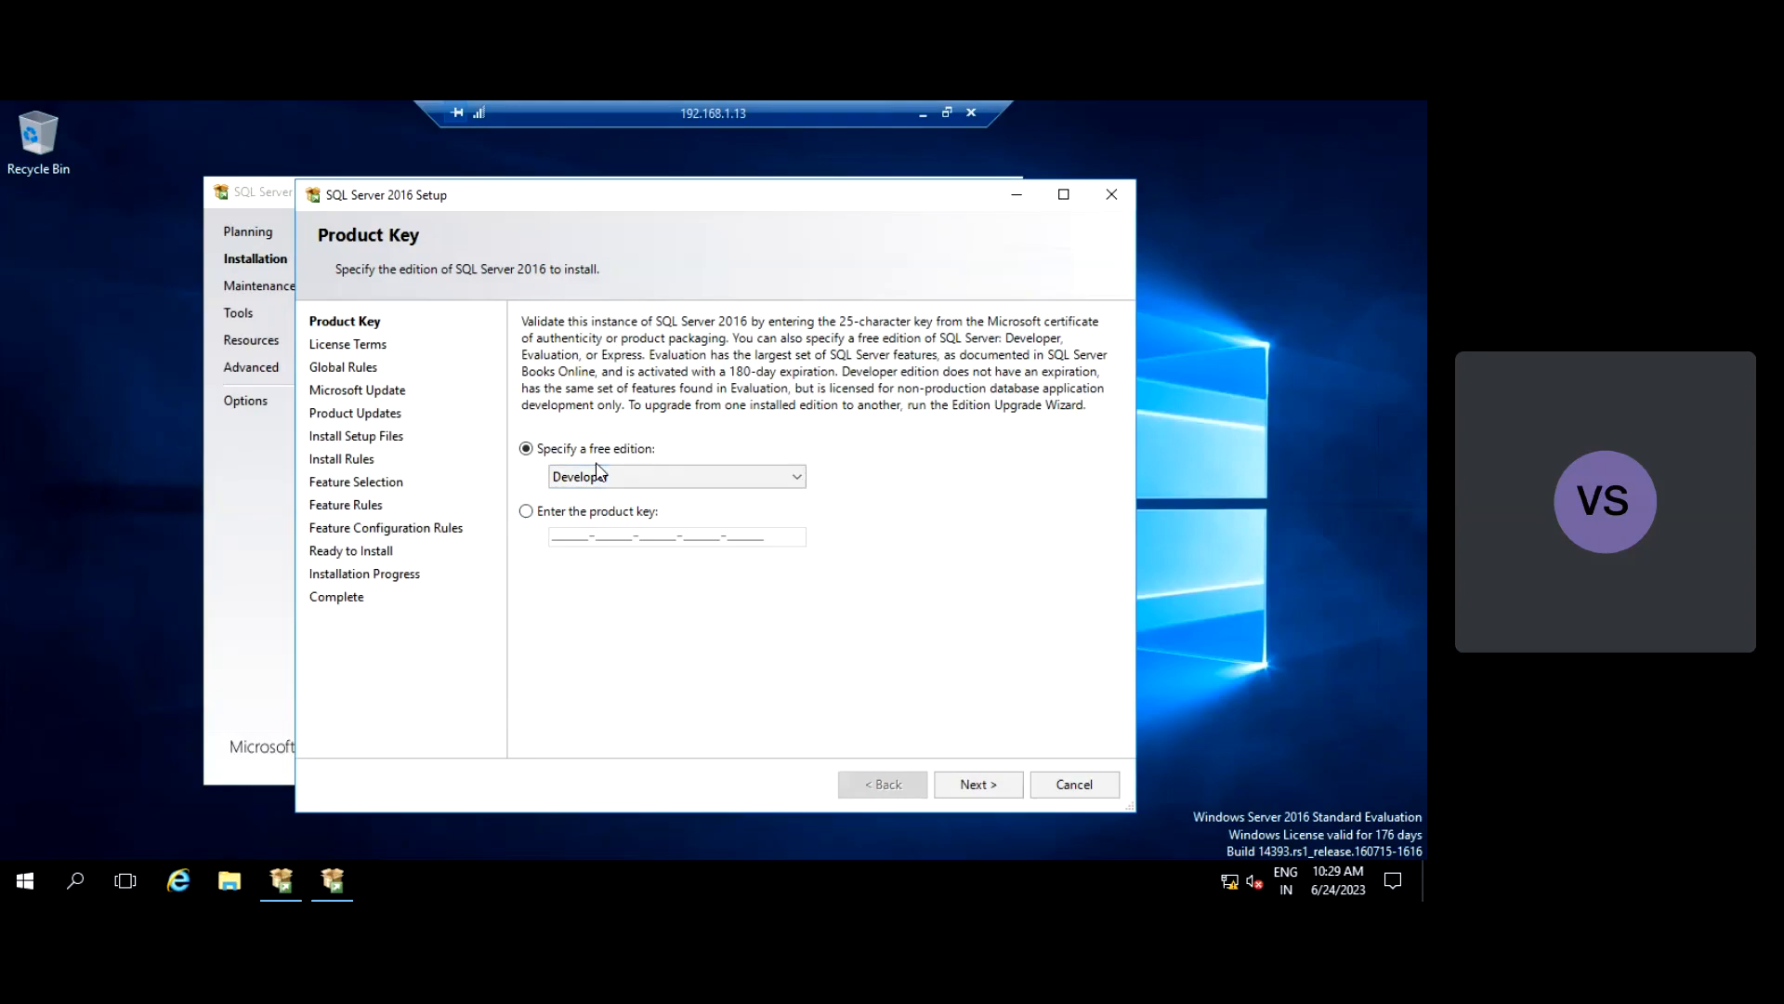
left_click(978, 785)
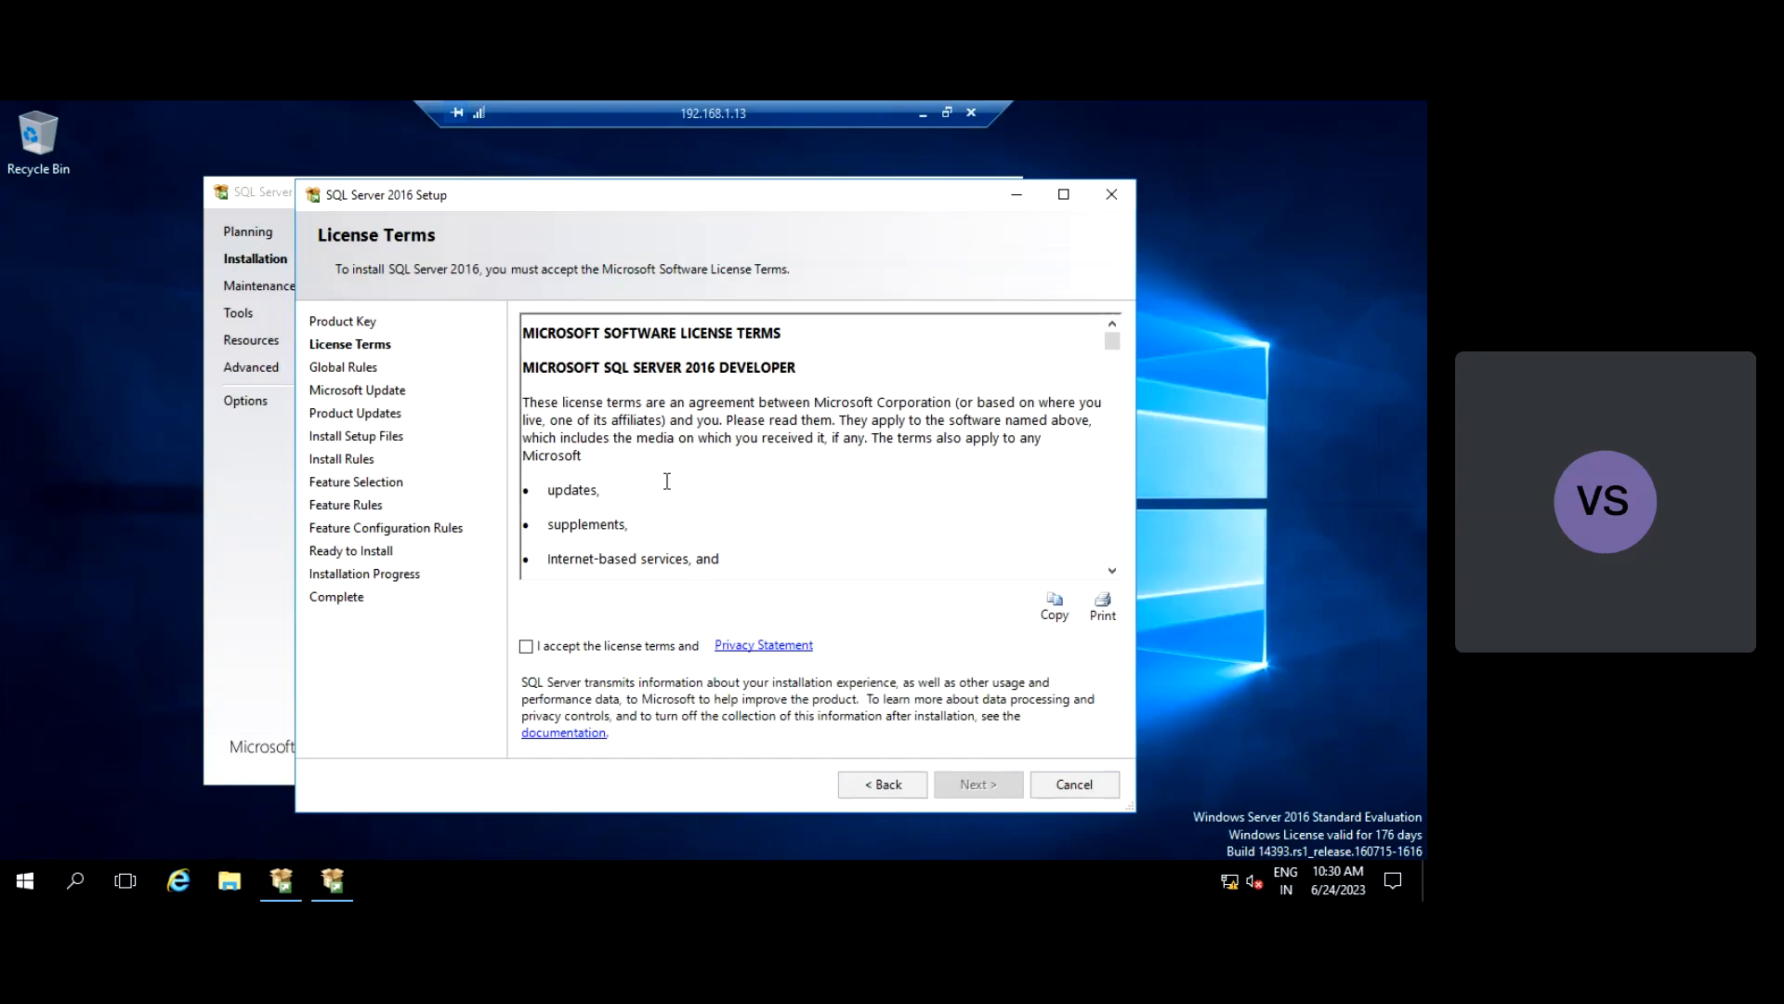
- Look over the SQL Server 2016 Developer license terms, accept them and continue
mouse_move(1113, 346)
left_mouse_down()
mouse_move(1116, 513)
mouse_move(1113, 338)
left_mouse_up()
mouse_move(1122, 340)
left_mouse_down()
mouse_move(1122, 411)
mouse_move(1116, 336)
left_mouse_up()
left_click(526, 646)
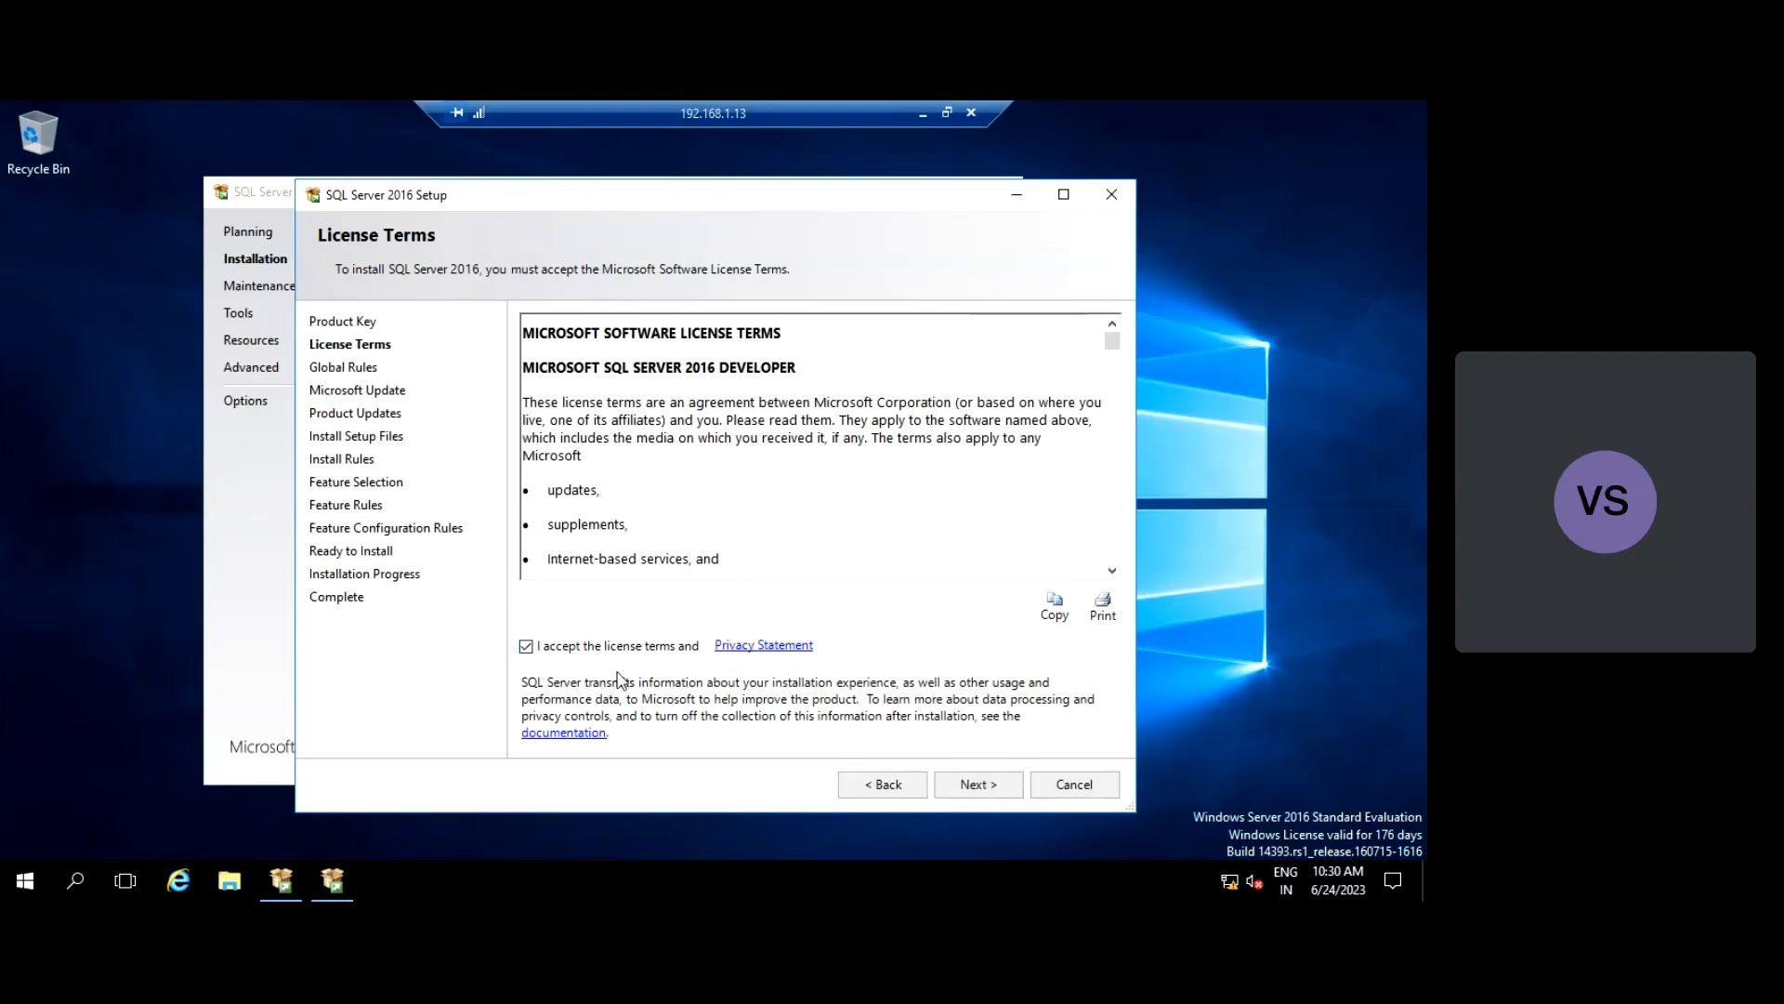
left_click(978, 789)
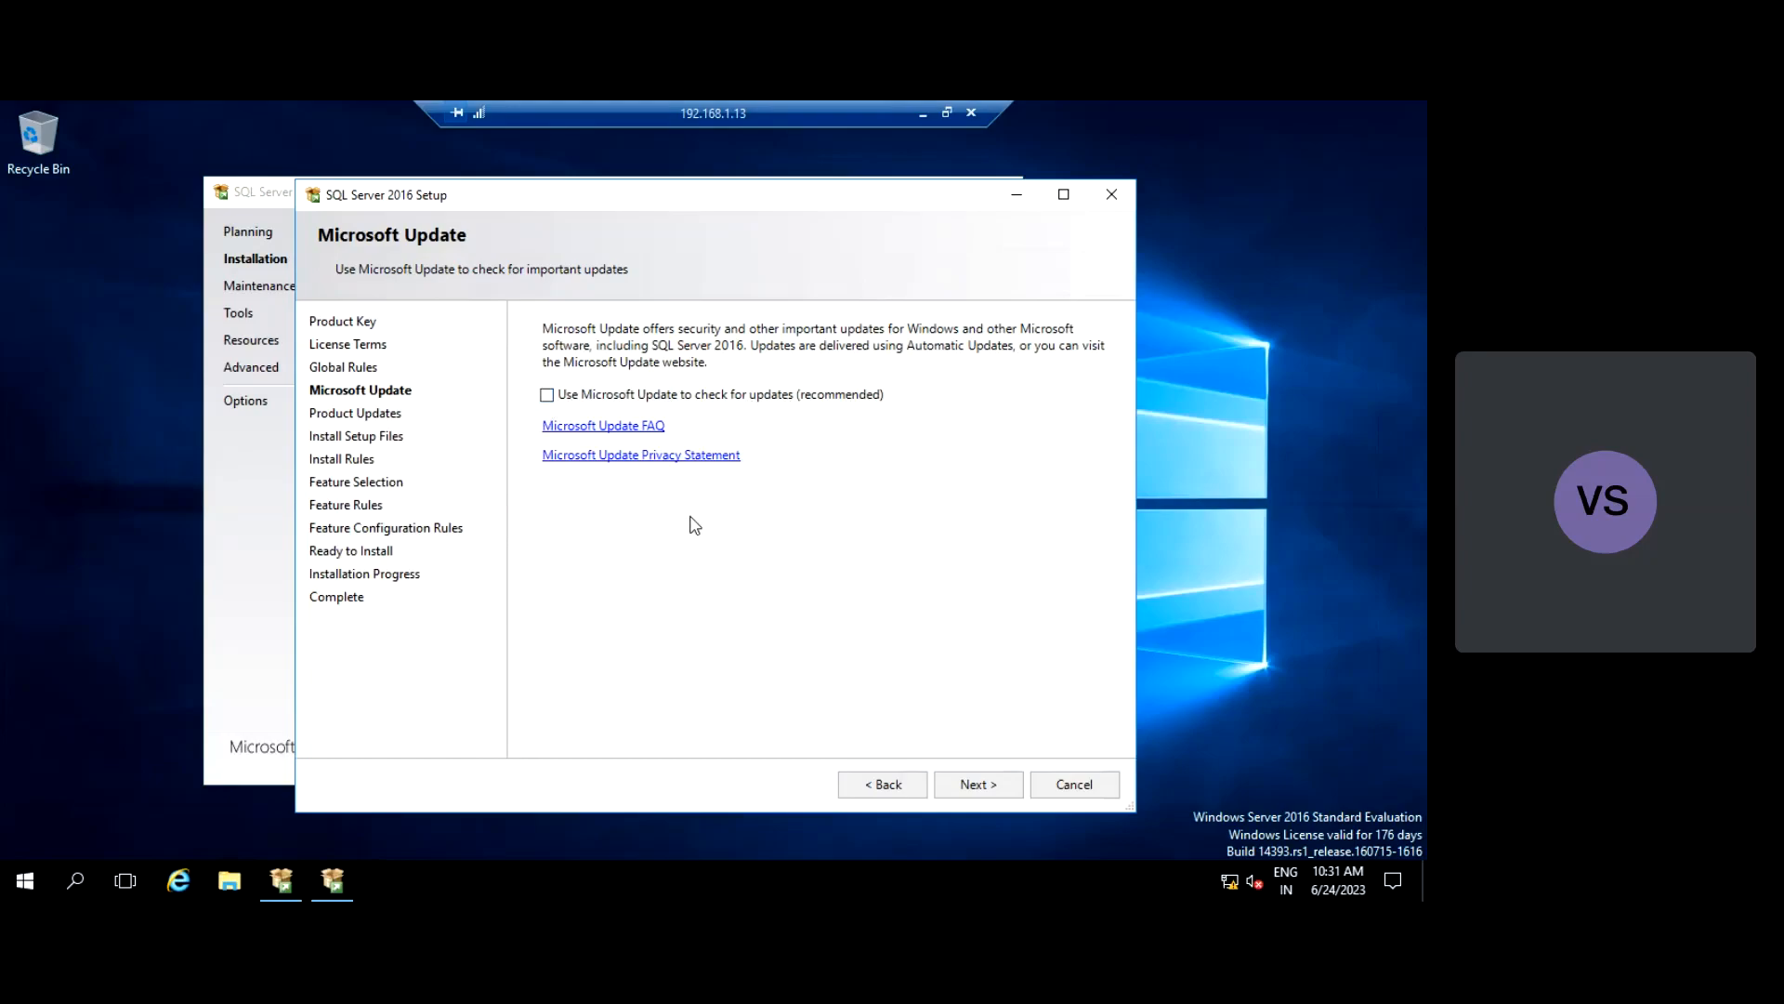
- Proceed through the update and install rules pages to feature selection, leaving Microsoft Update unchecked
left_click(990, 792)
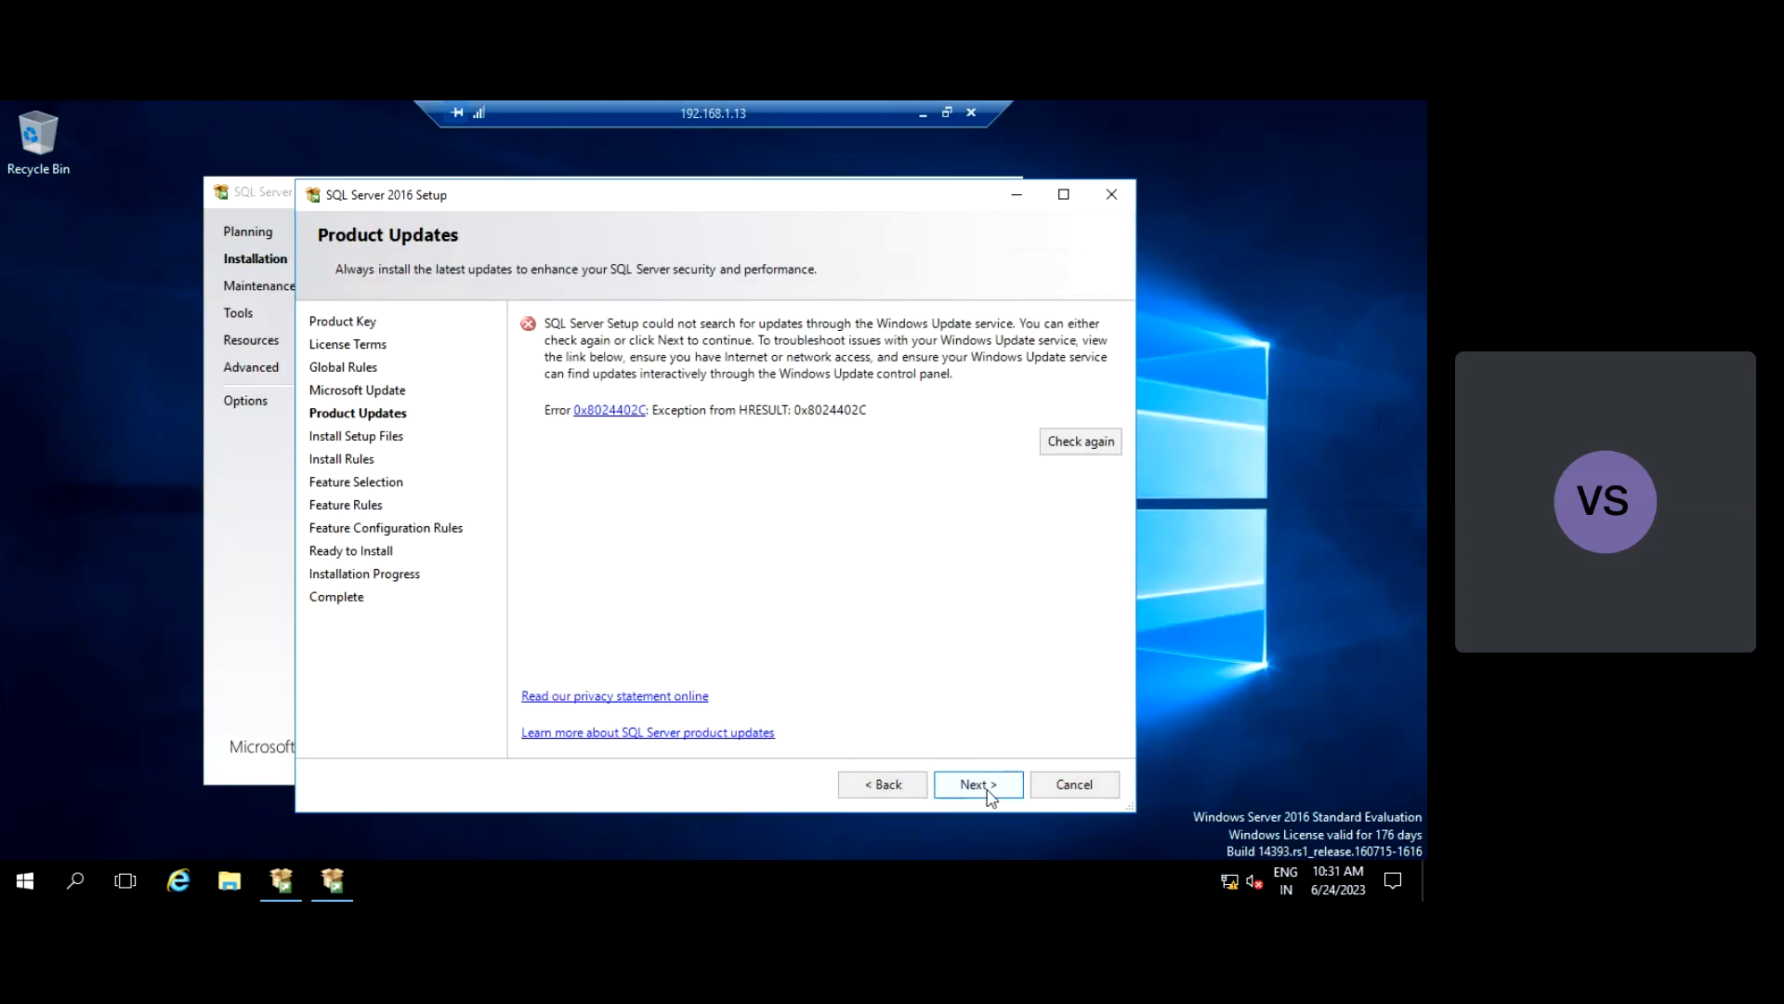
left_click(991, 792)
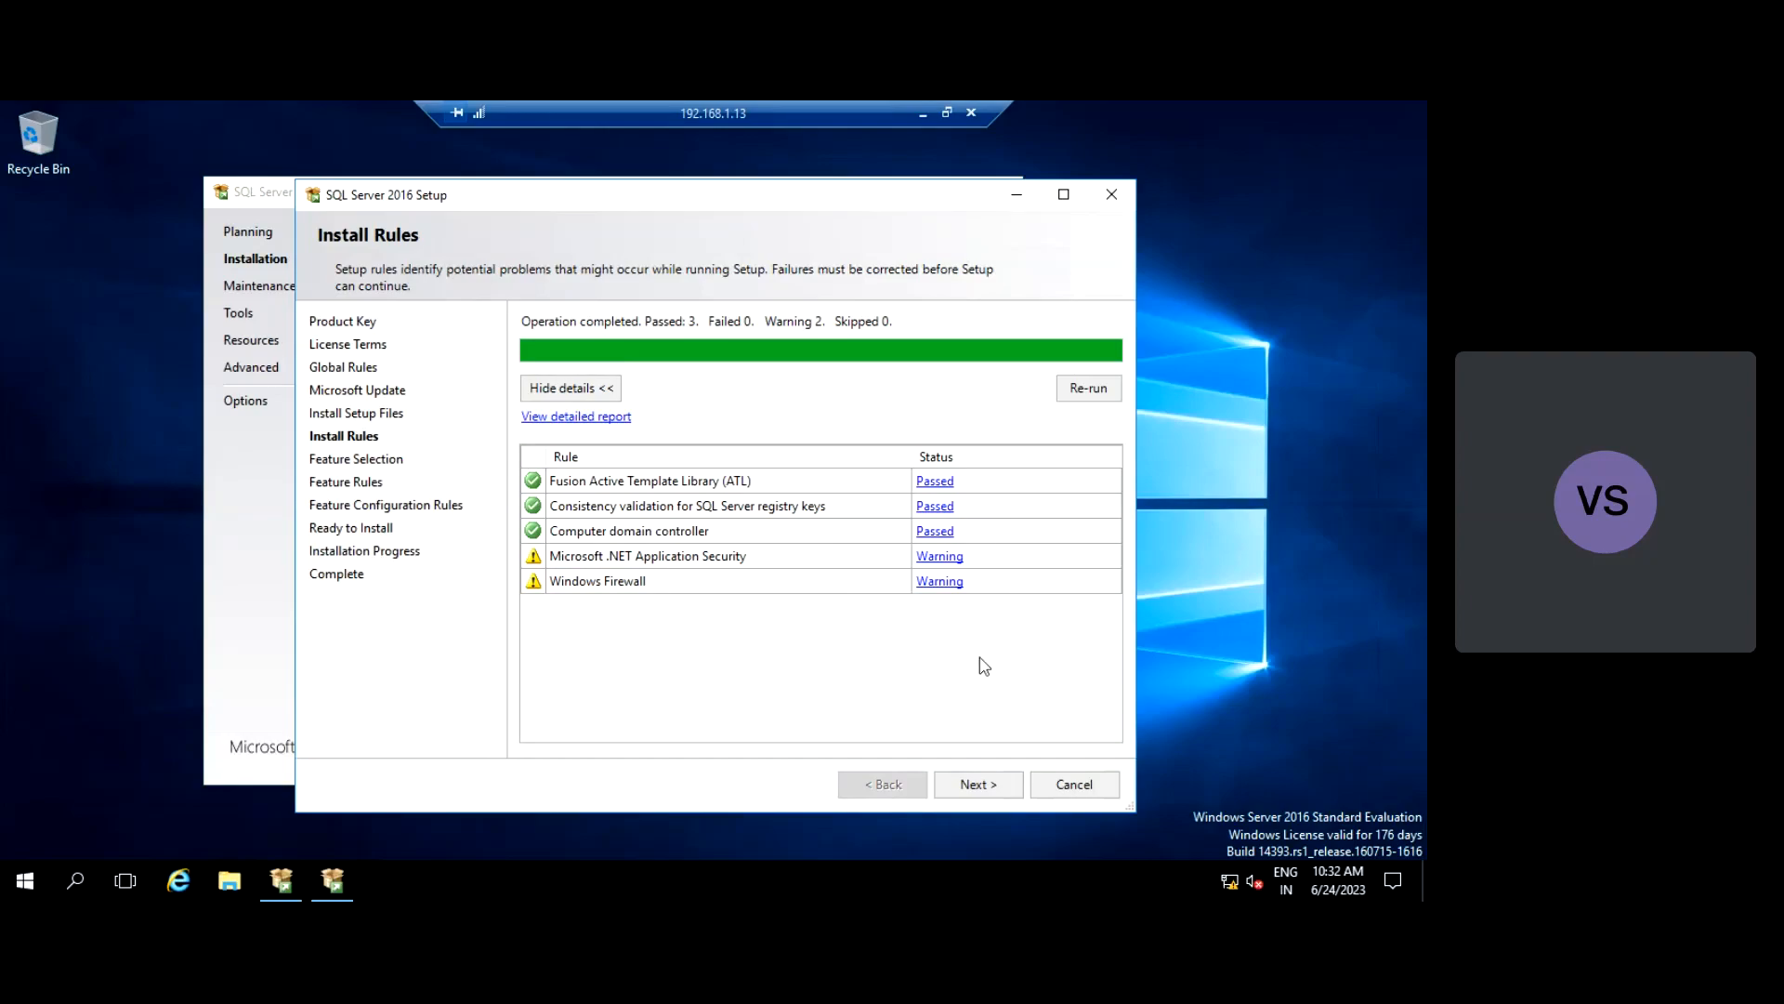
left_click(983, 786)
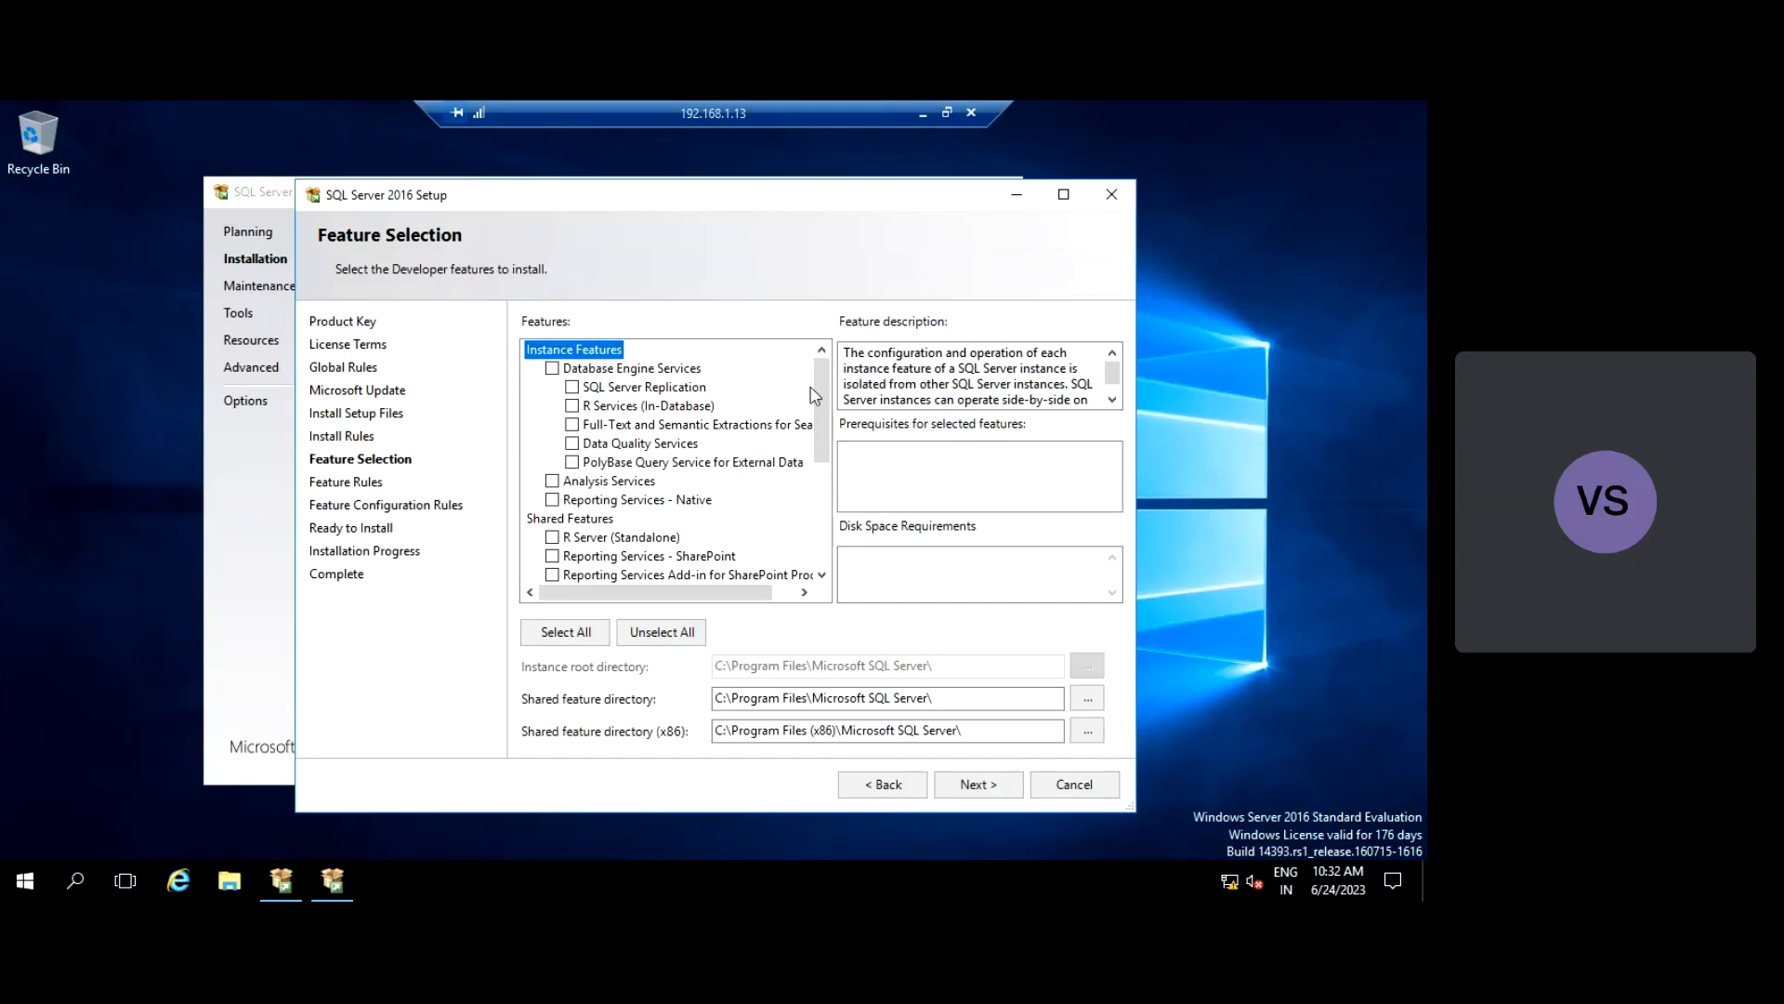
- Select the Database Engine Services feature and review its prerequisites
left_click(554, 370)
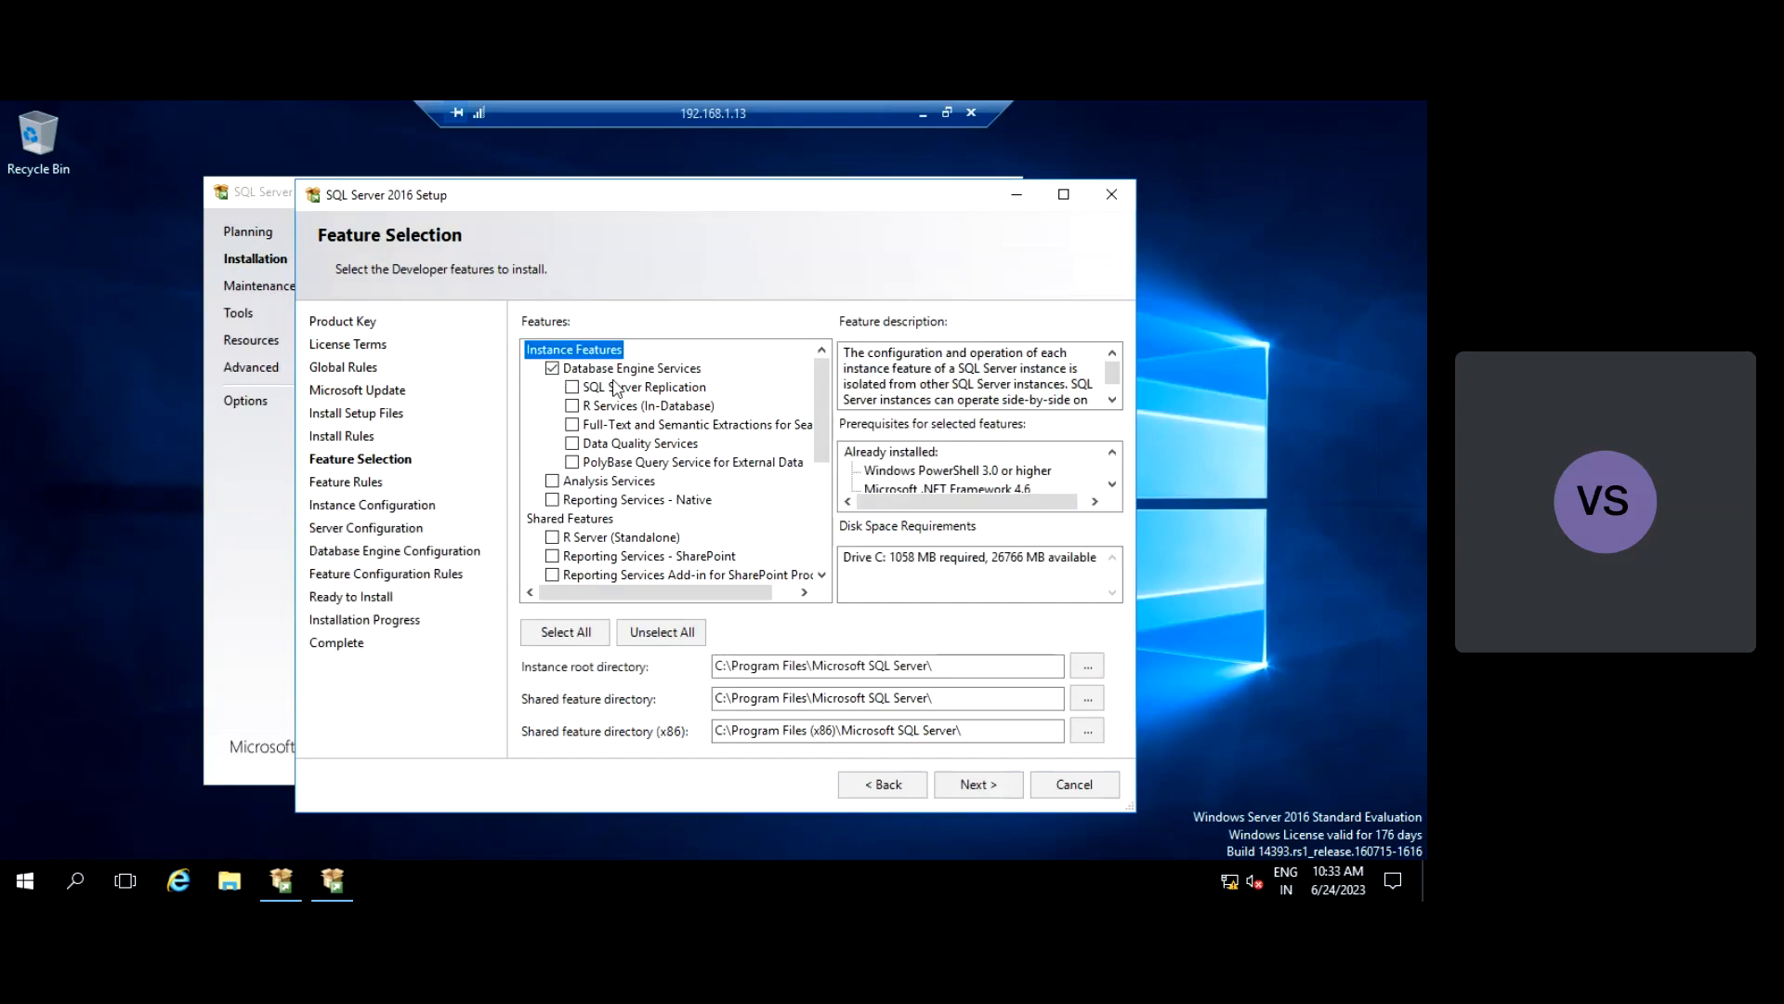
left_click(1113, 485)
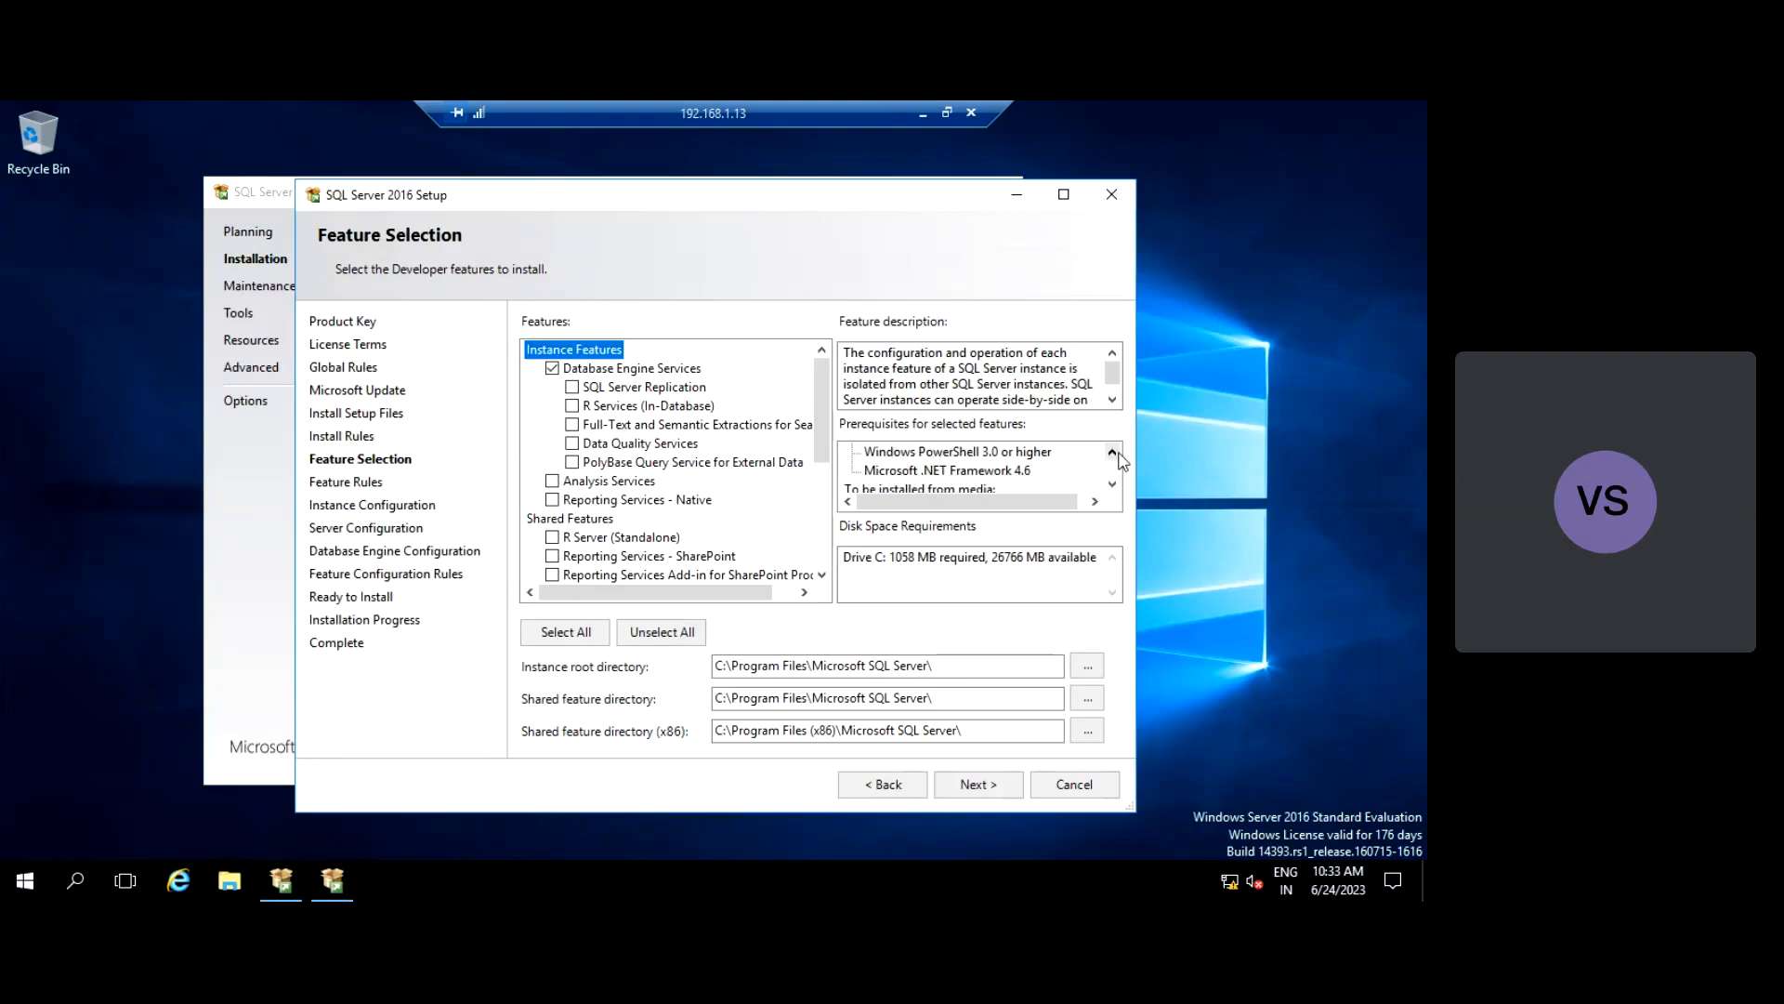
left_click(1112, 452)
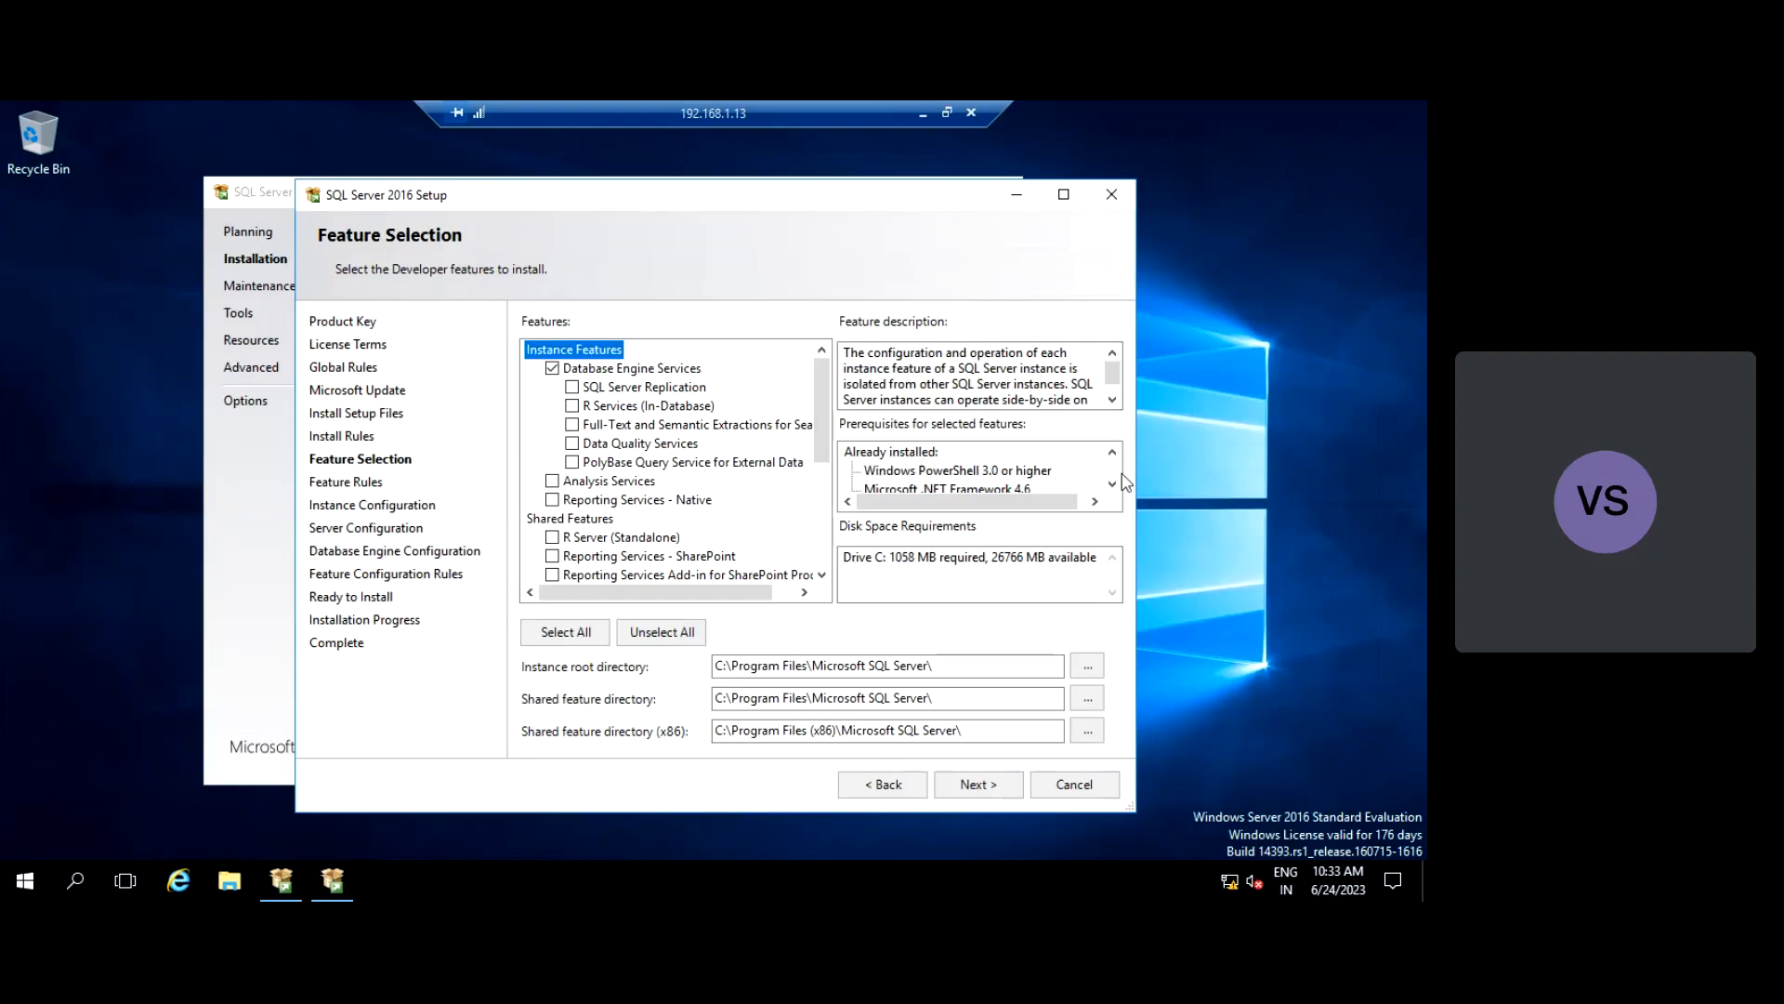
left_click(1115, 484)
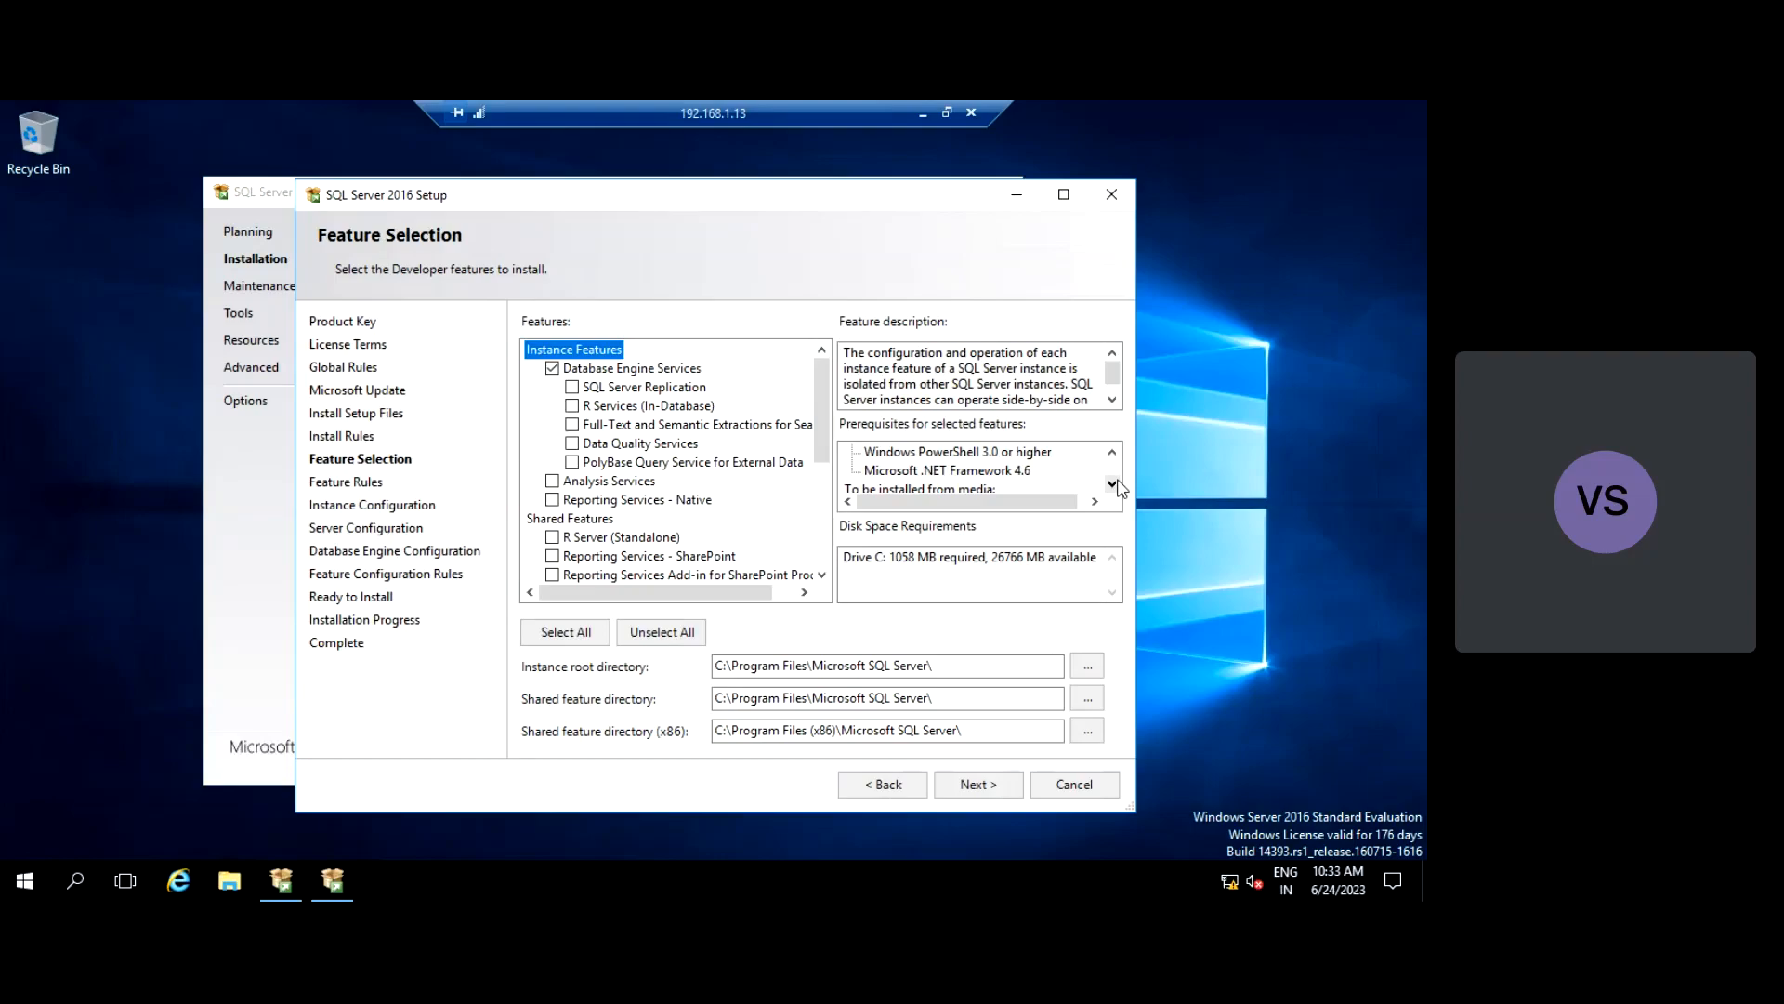
left_click(1112, 483)
left_click(1115, 484)
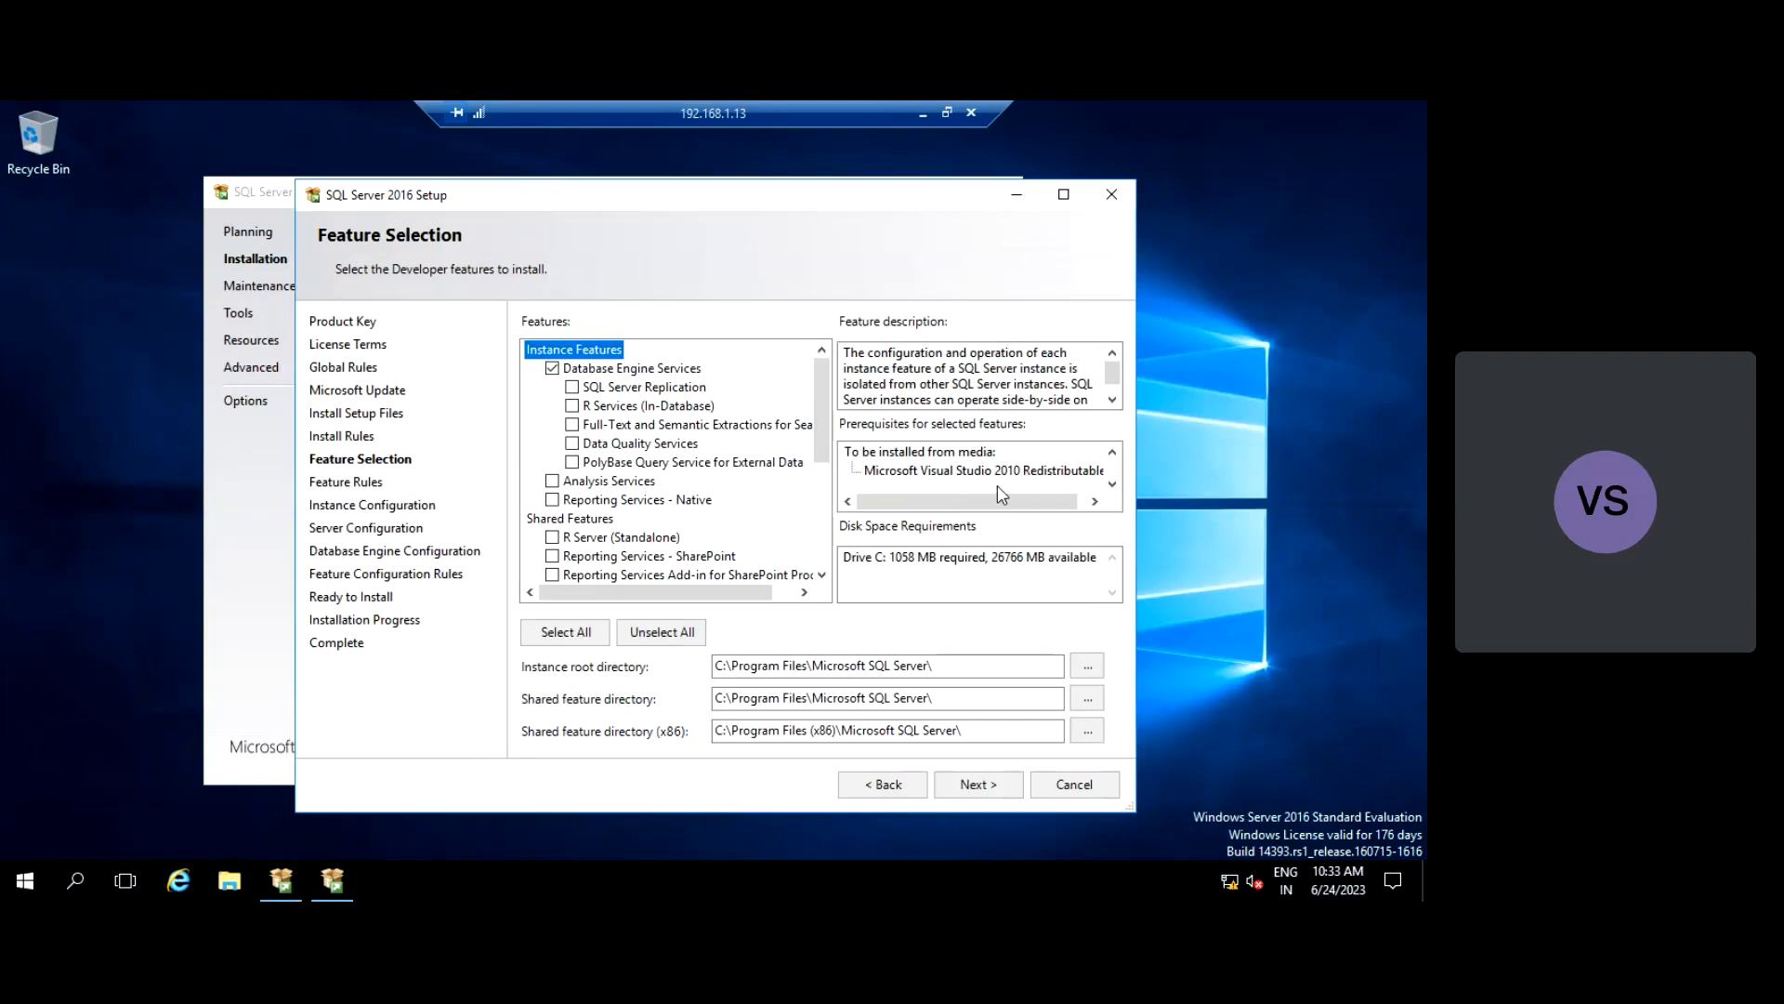
mouse_move(1031, 502)
left_mouse_down()
mouse_move(1071, 504)
mouse_move(1048, 505)
left_mouse_up()
left_click(1112, 452)
left_click(1111, 453)
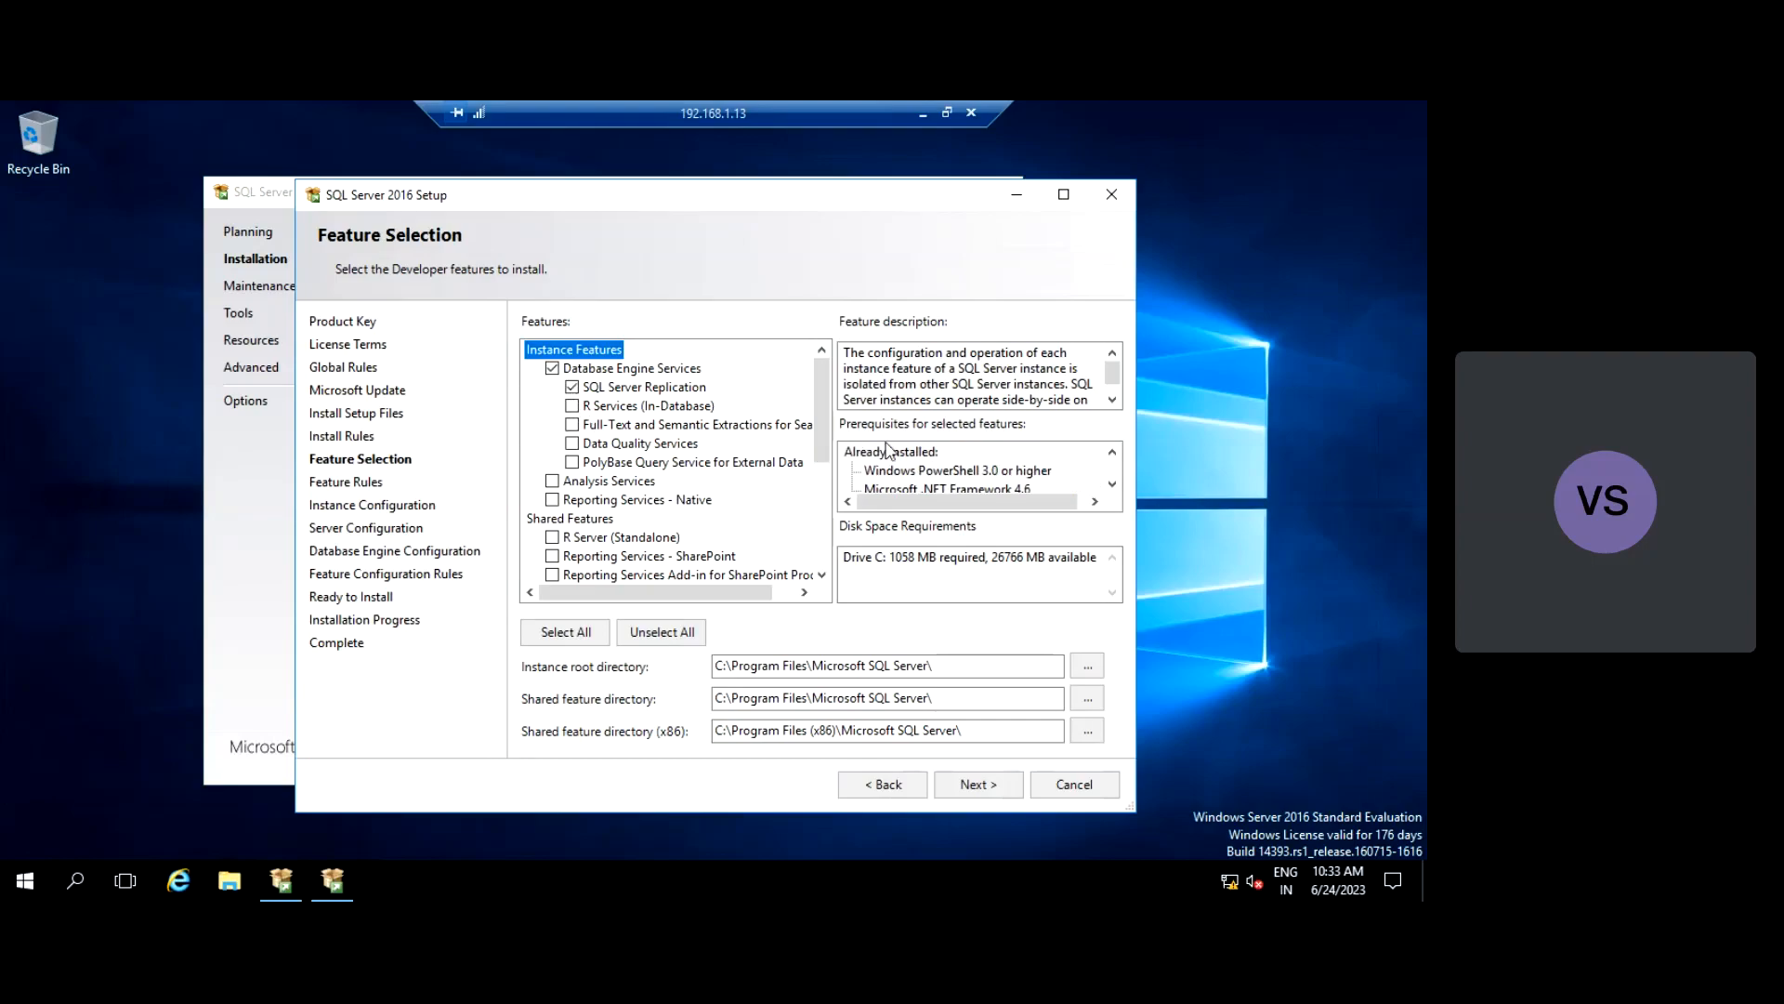
- Include SQL Server Replication under Database Engine Services and review the prerequisites for the selection
left_click(1113, 485)
left_click(1112, 485)
left_click(1113, 484)
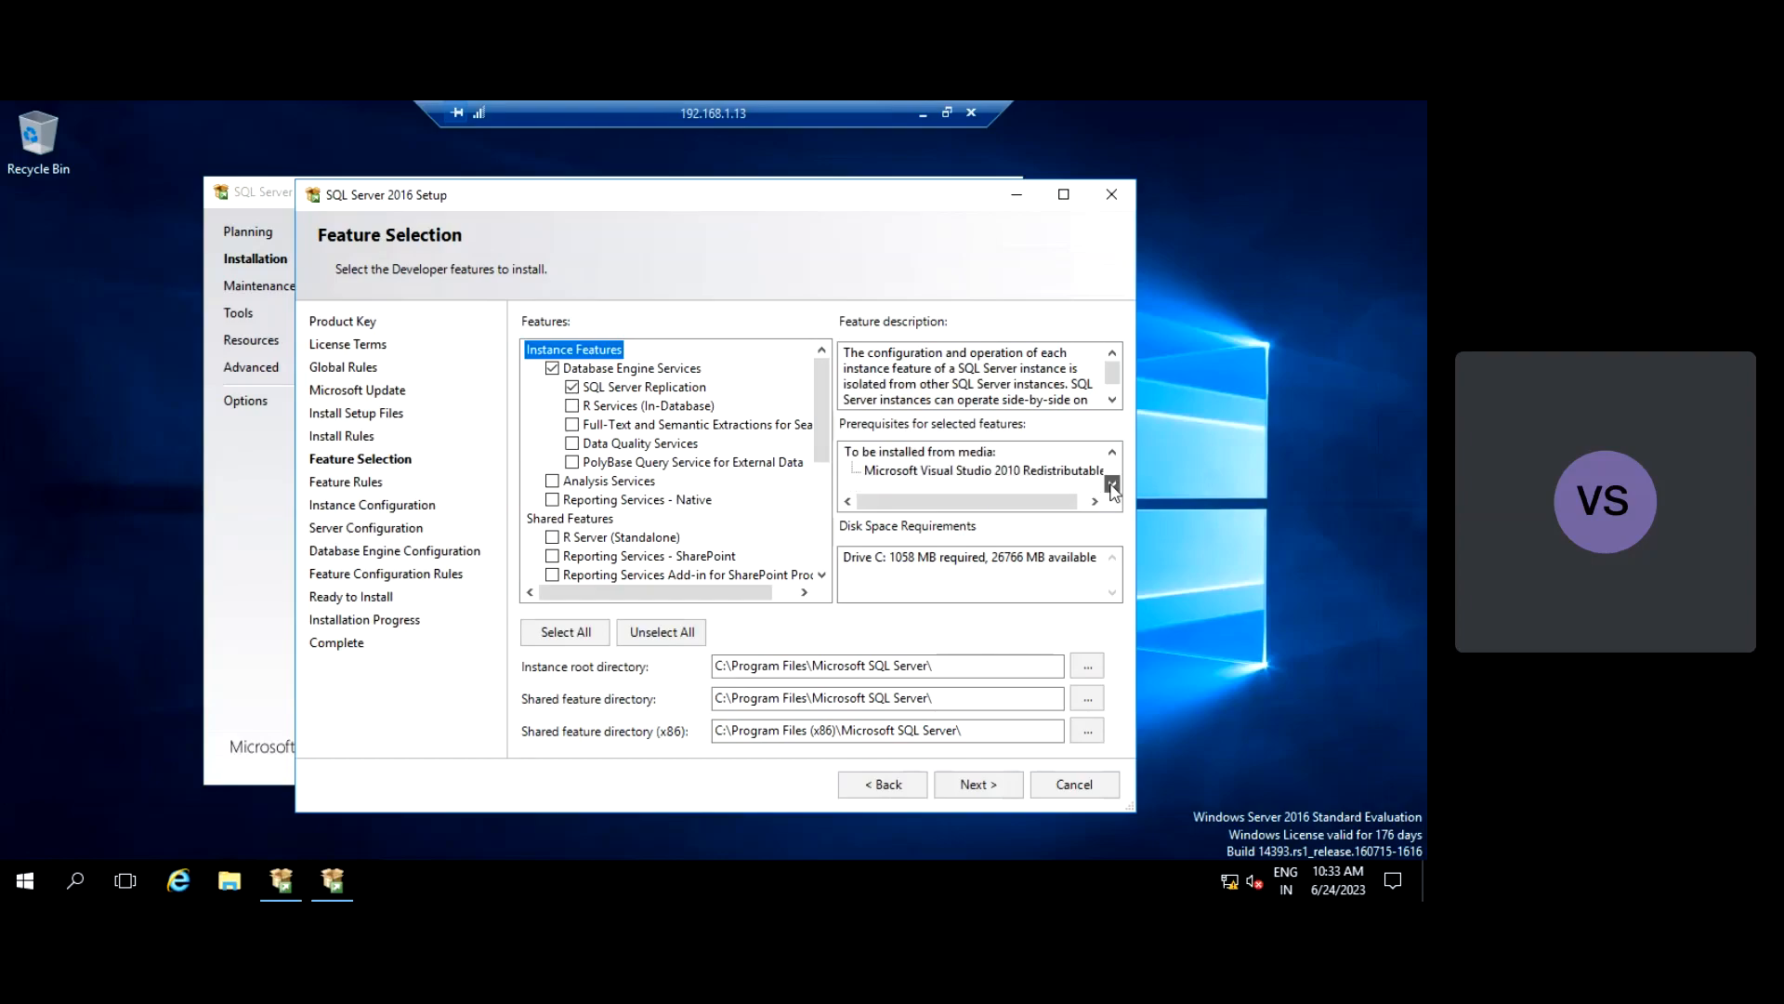
left_click(553, 369)
left_click(553, 369)
left_click(572, 386)
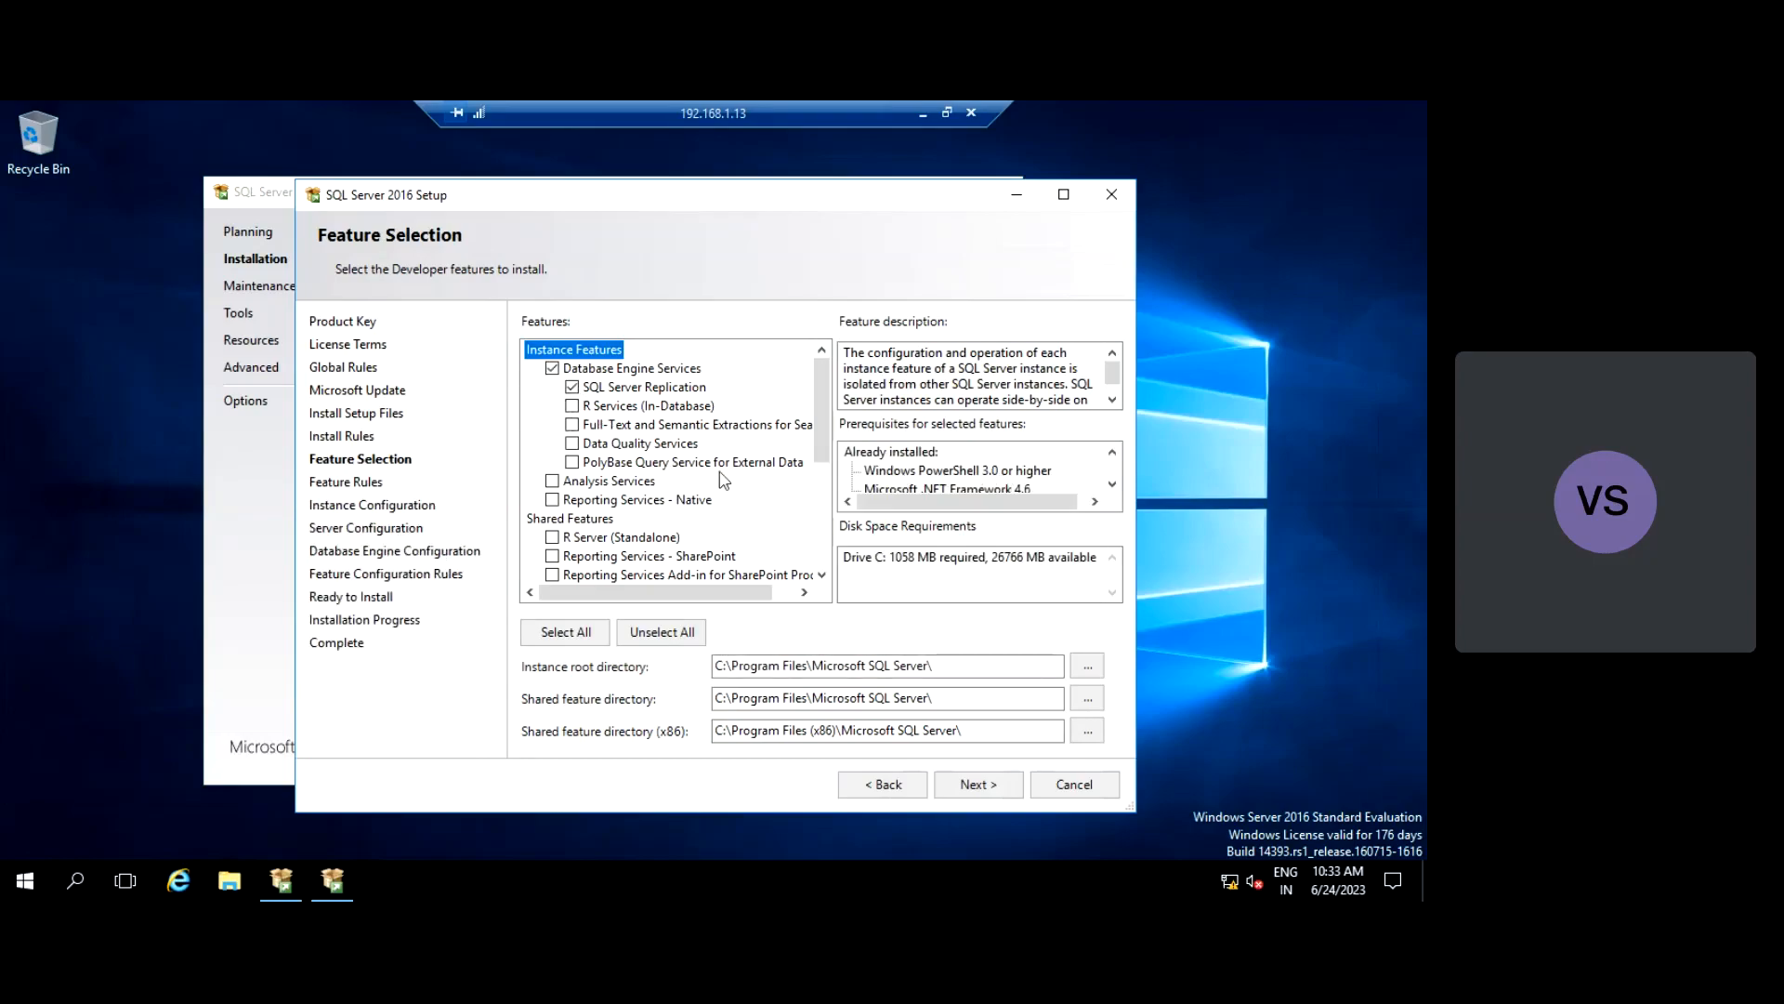
- Add the shared features Client Tools Connectivity, Client Tools SDK, SQL Client Connectivity SDK and Client Tools Backwards Compatibility
left_click_drag(821, 441, 822, 502)
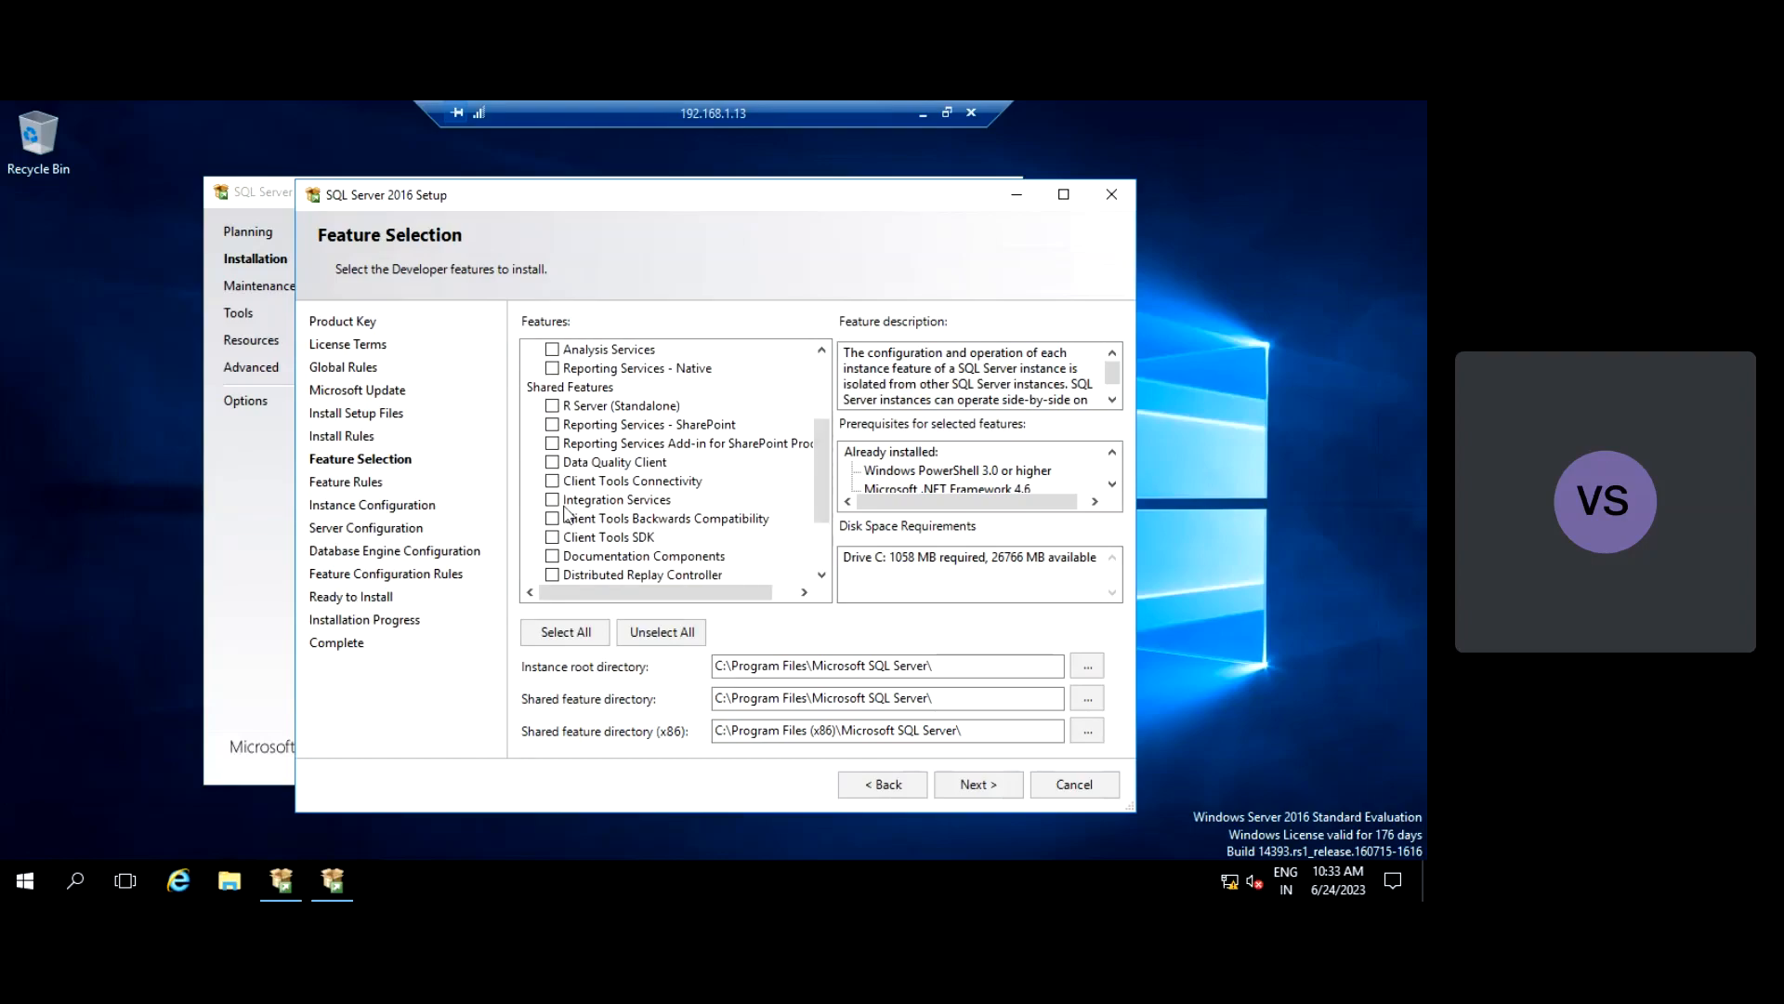
left_click(552, 483)
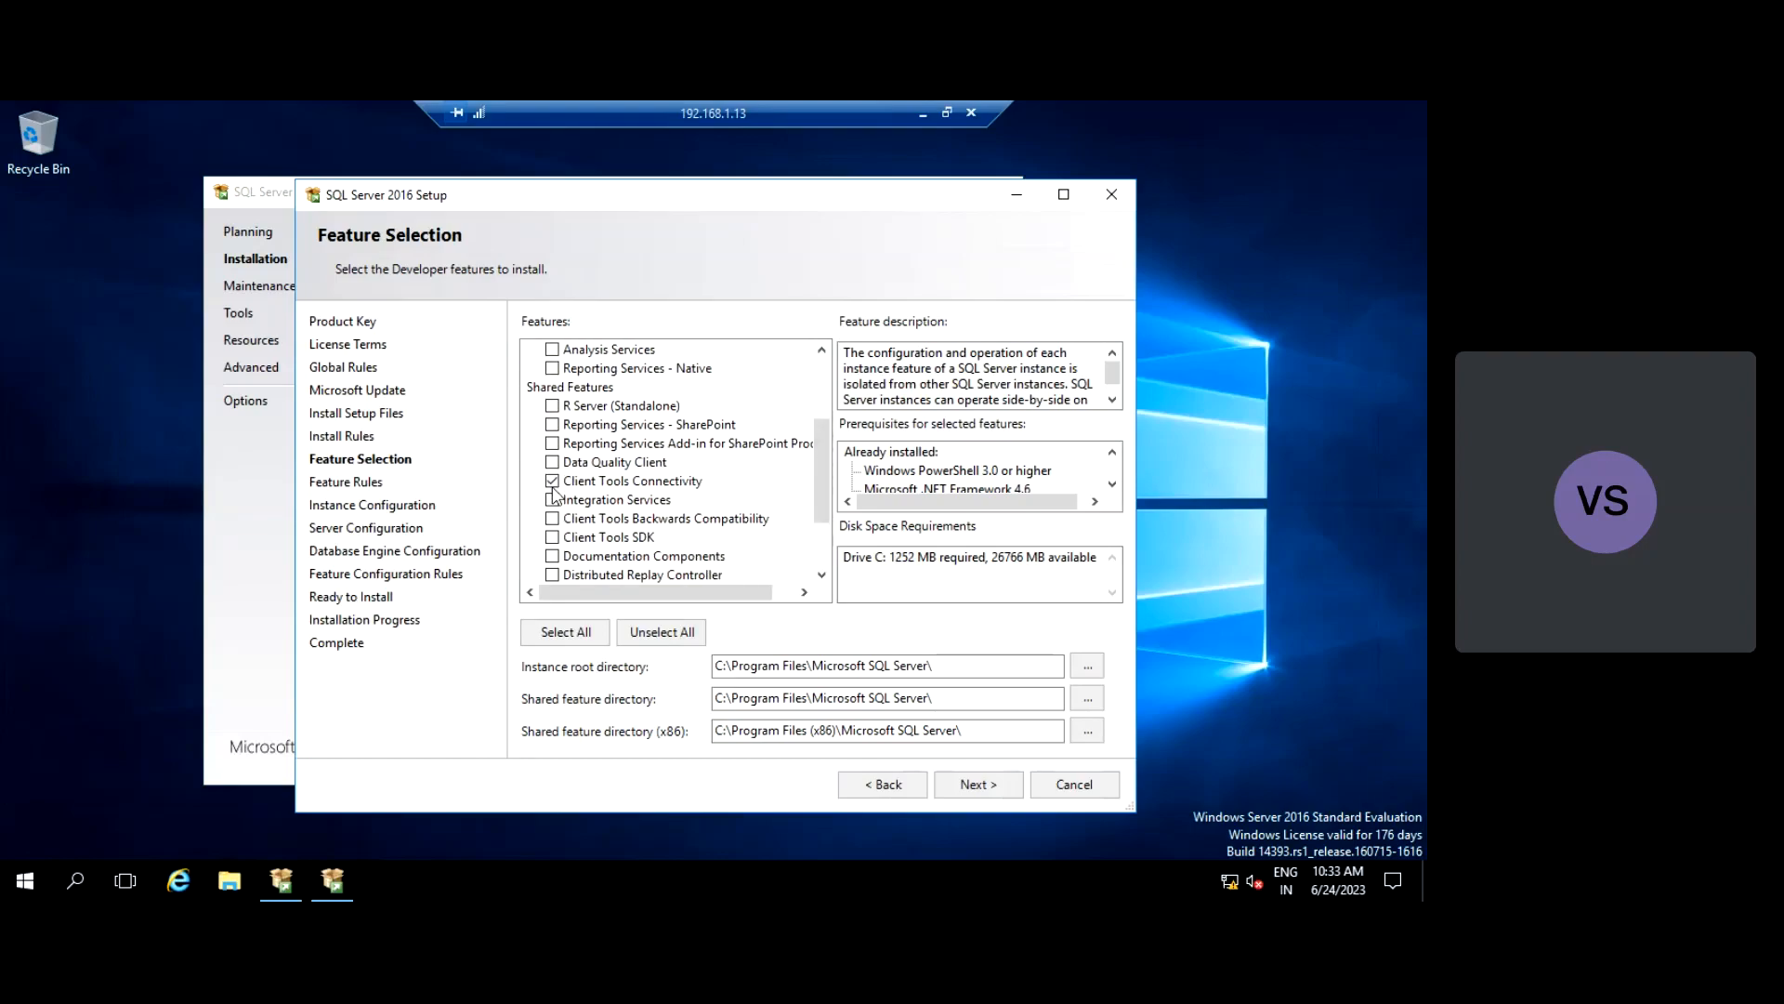
left_click(553, 537)
scroll(594, 534, "down", 2)
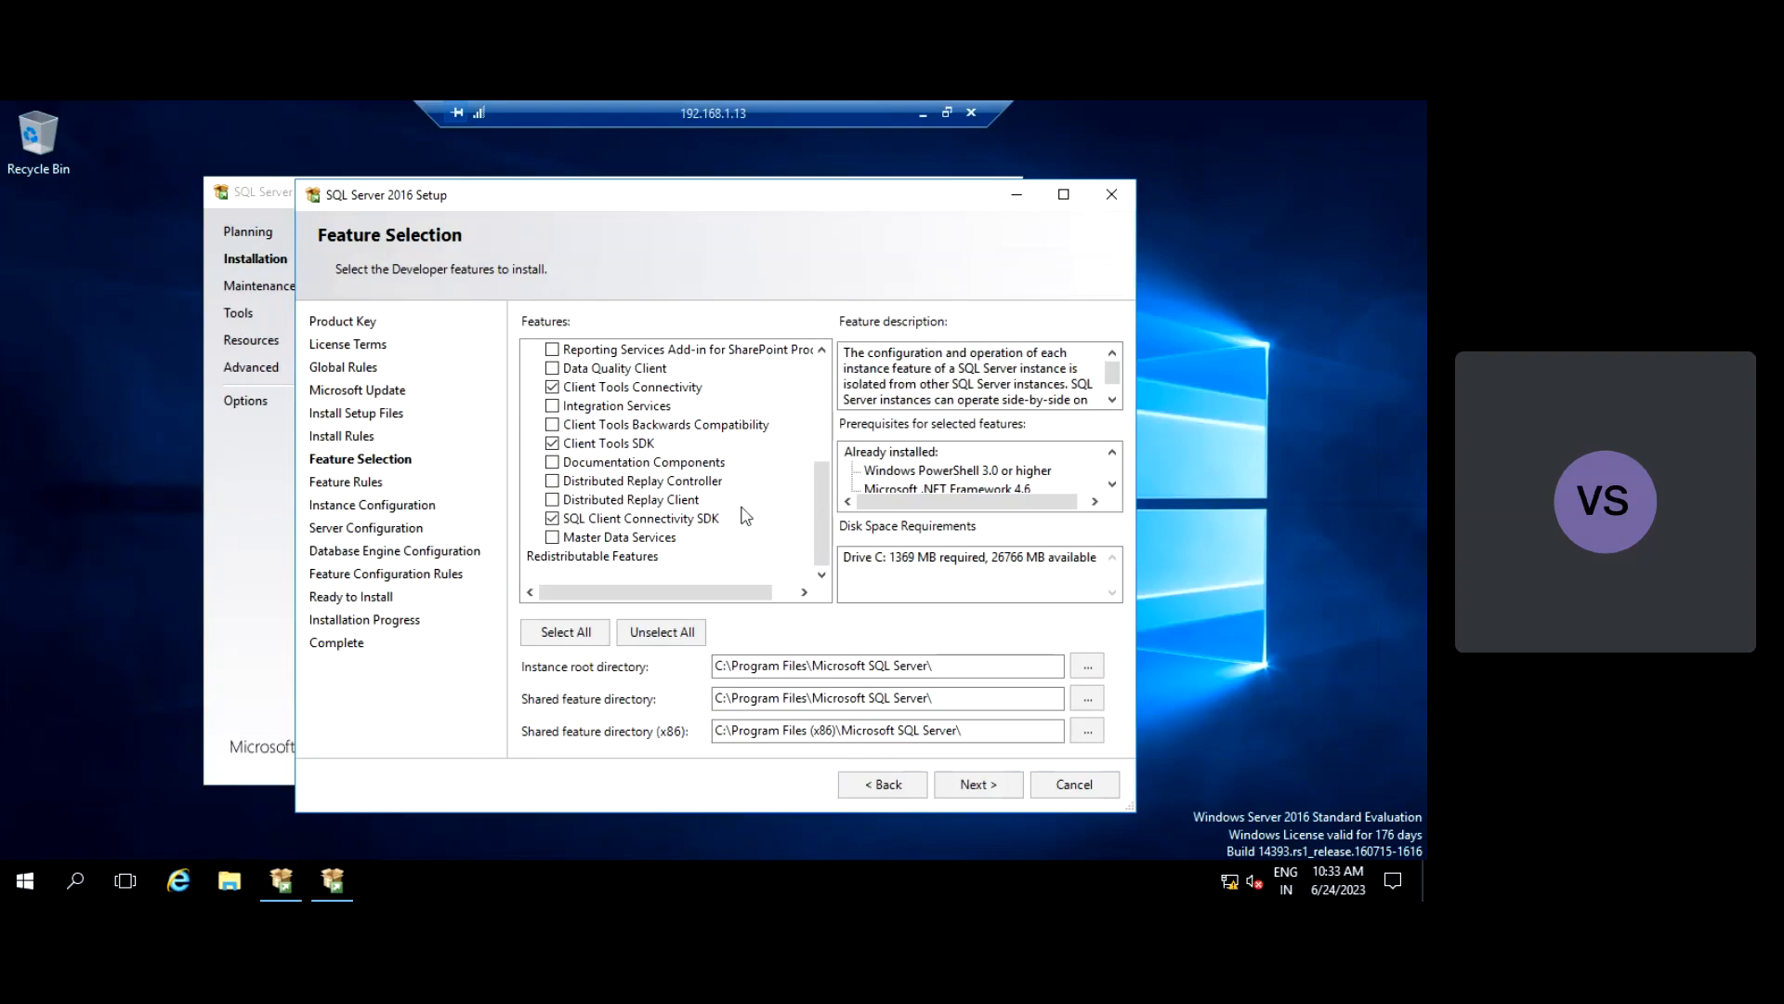
left_click(553, 425)
- Examine the drive used in the instance root and shared feature directory paths
left_click_drag(727, 669, 716, 730)
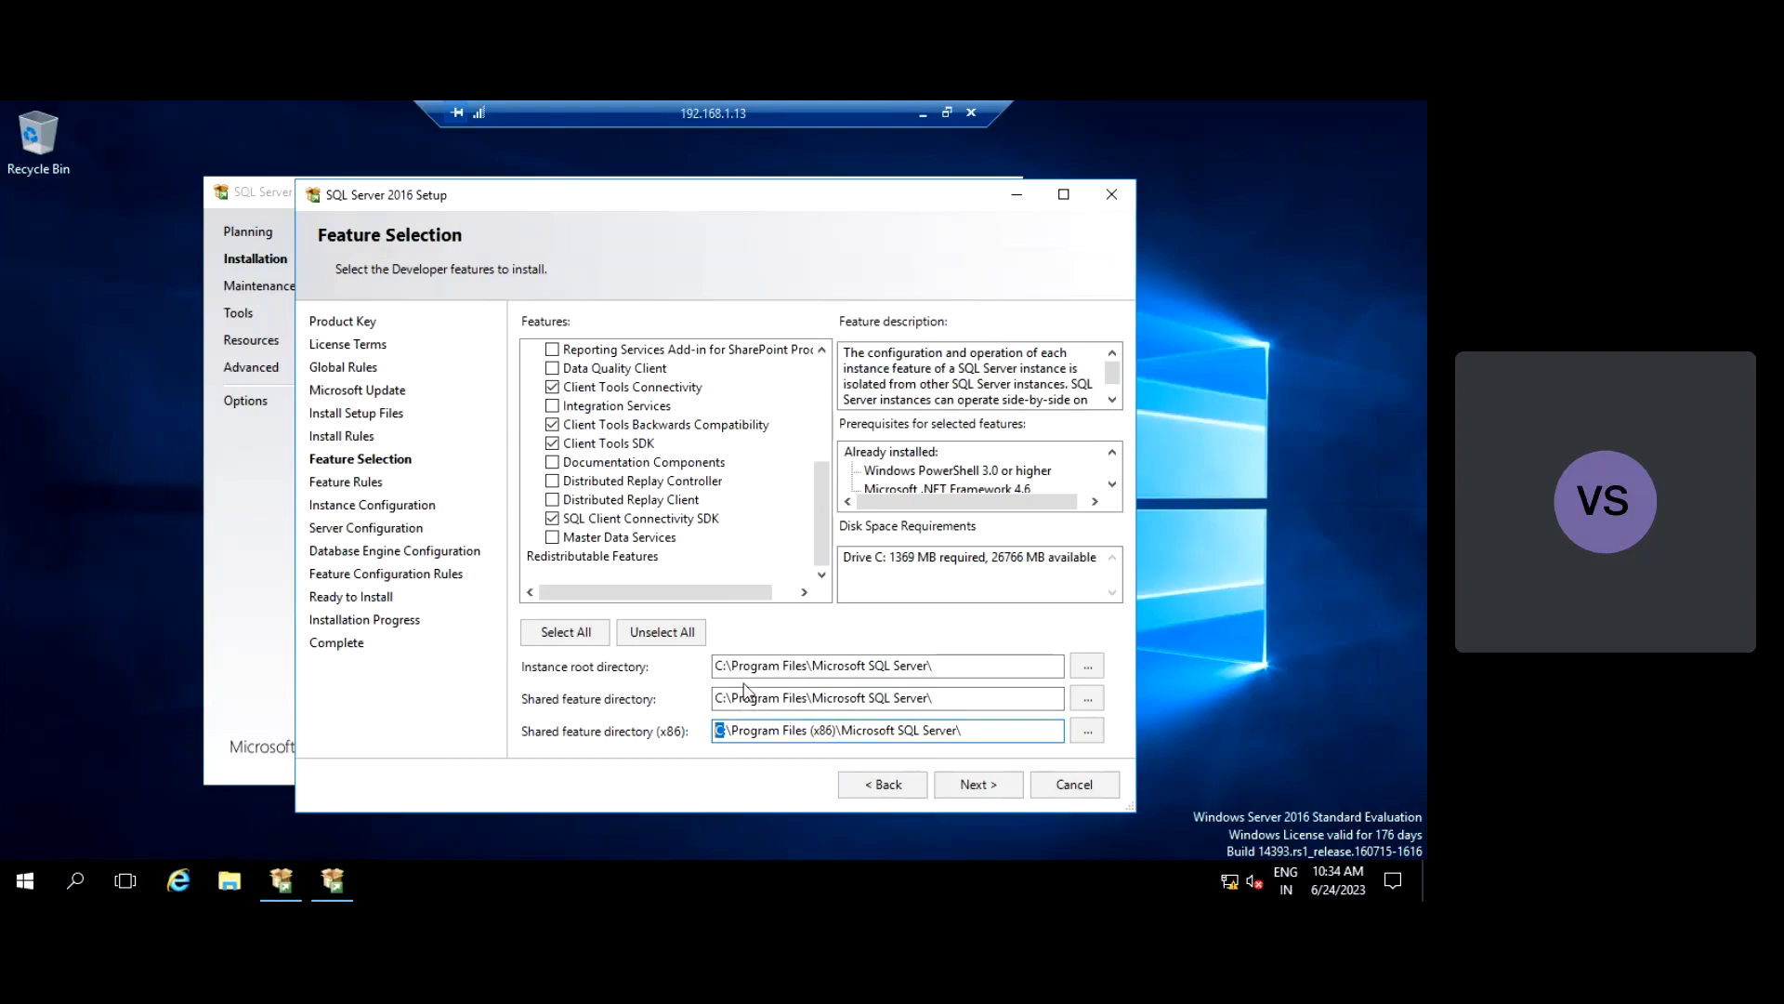
left_click_drag(727, 665, 717, 730)
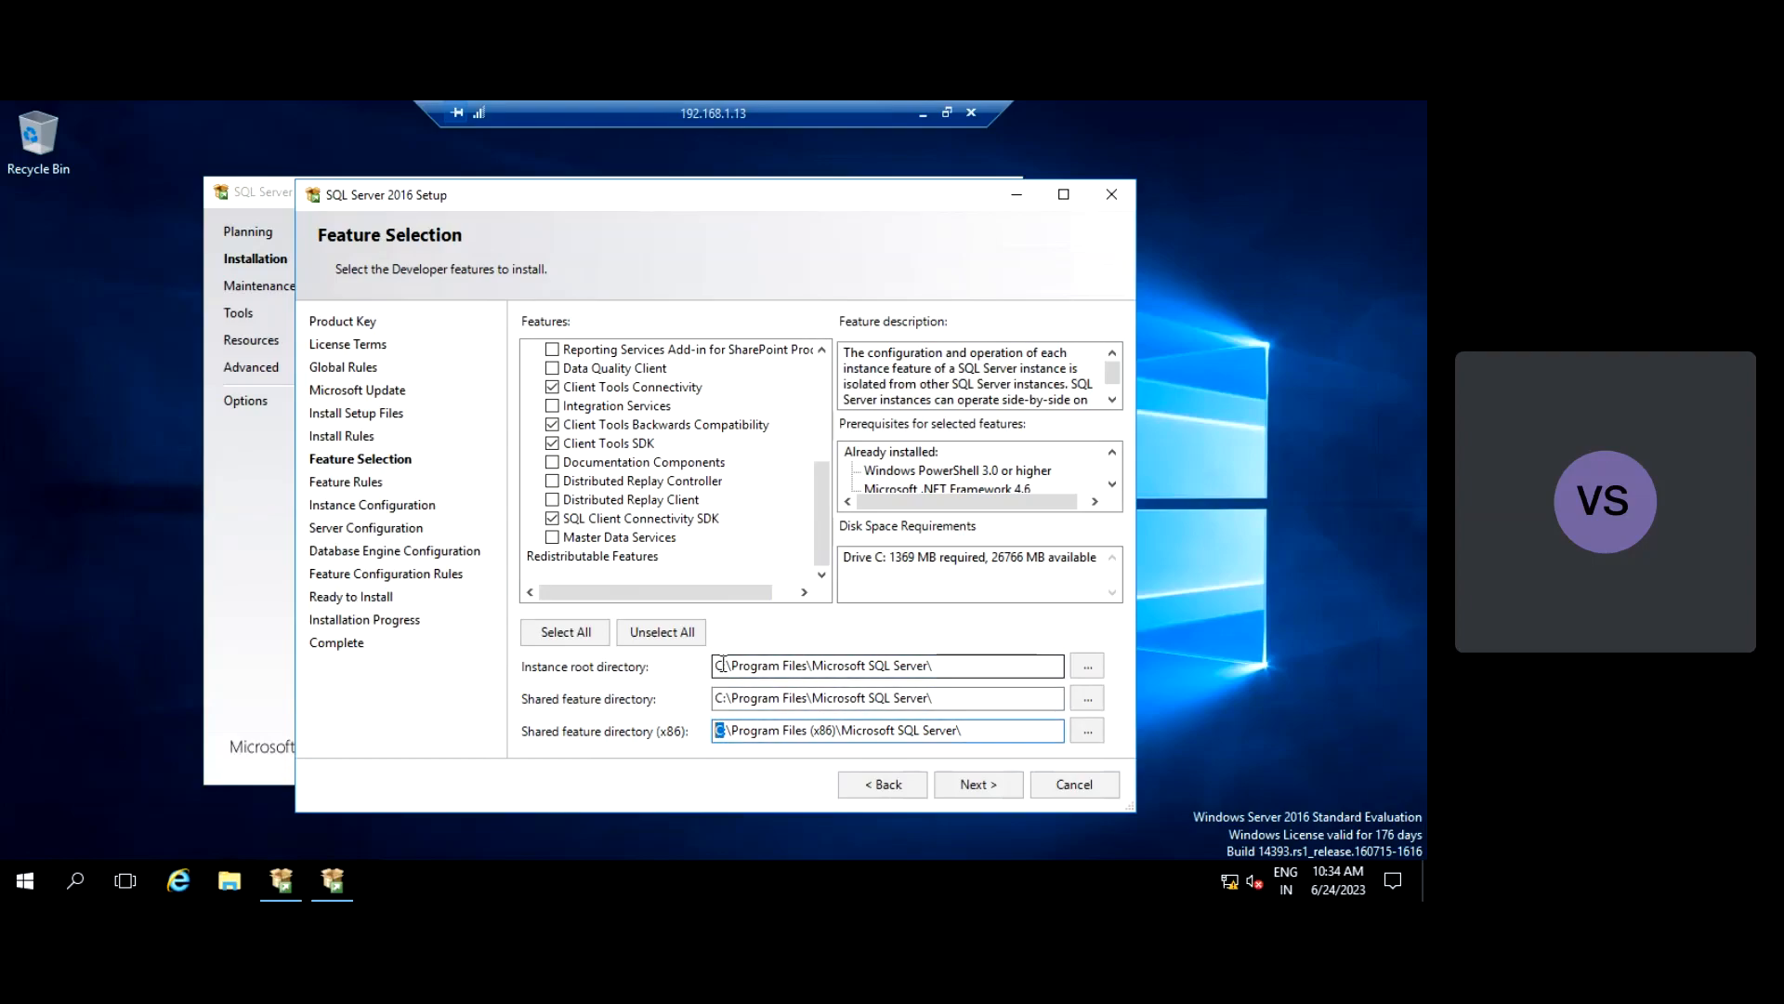
left_click_drag(726, 666, 716, 665)
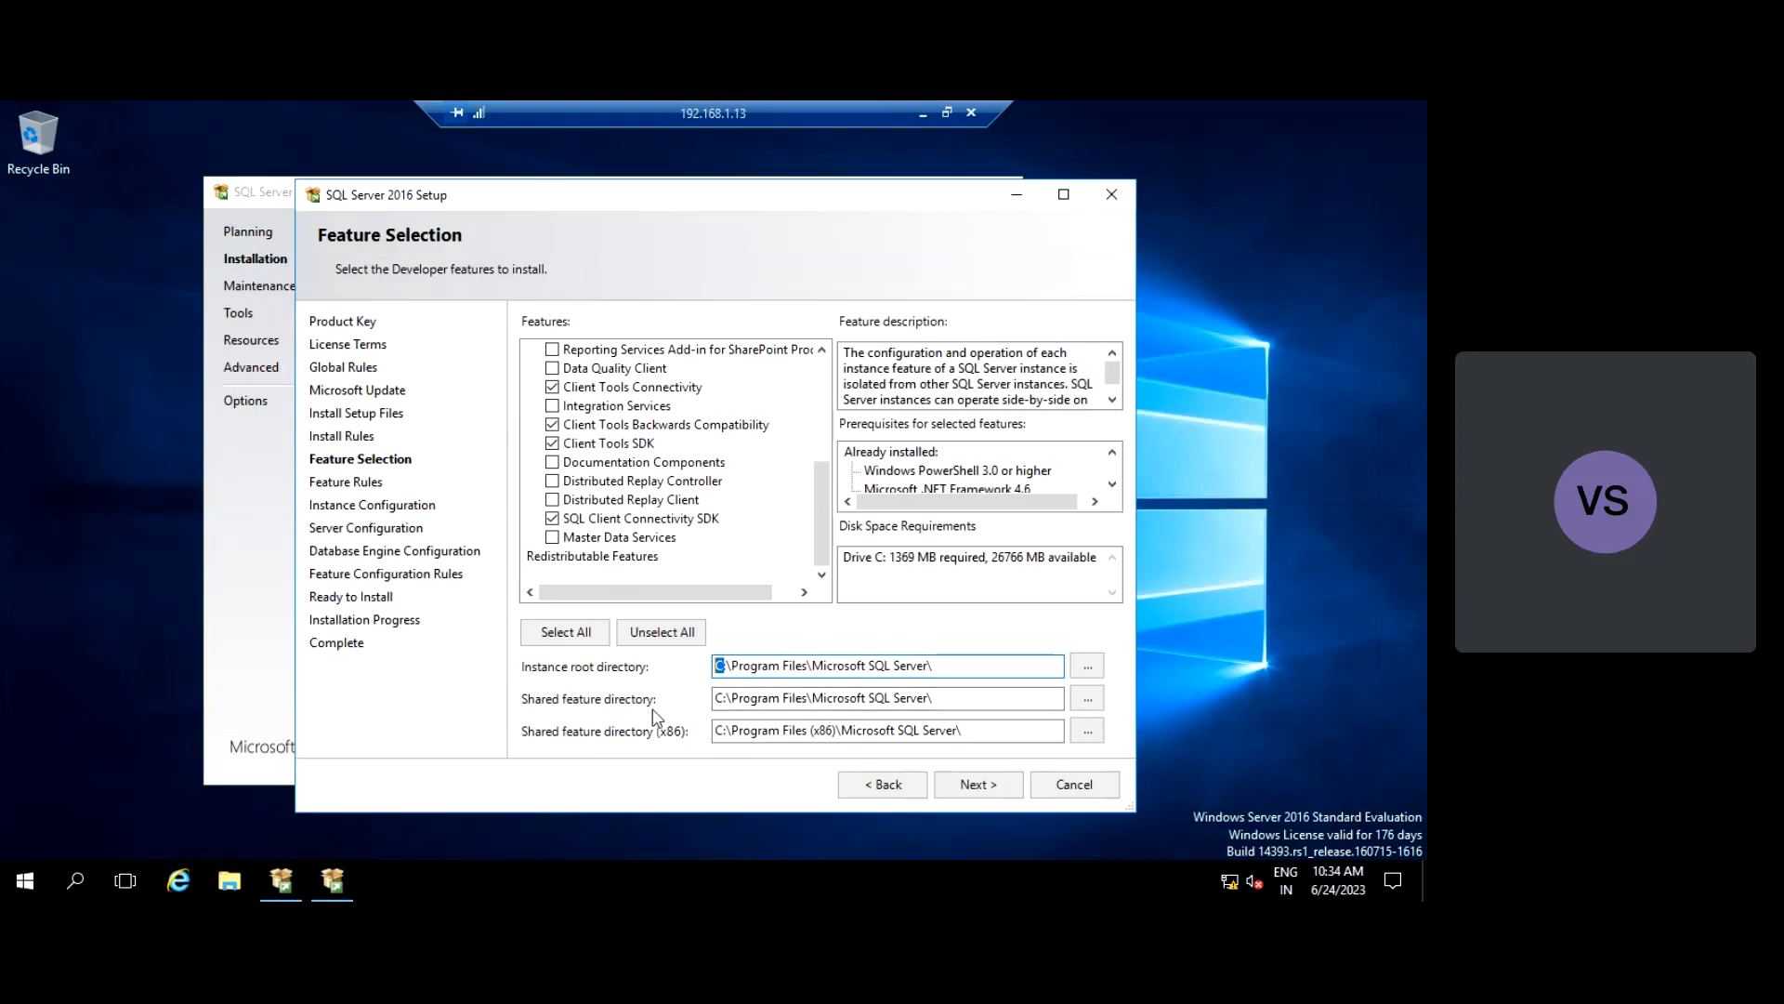
- Review the default instance root and both shared feature directory paths, then accept them and continue to the instance configuration
left_click_drag(934, 666, 693, 684)
left_click_drag(961, 702, 714, 706)
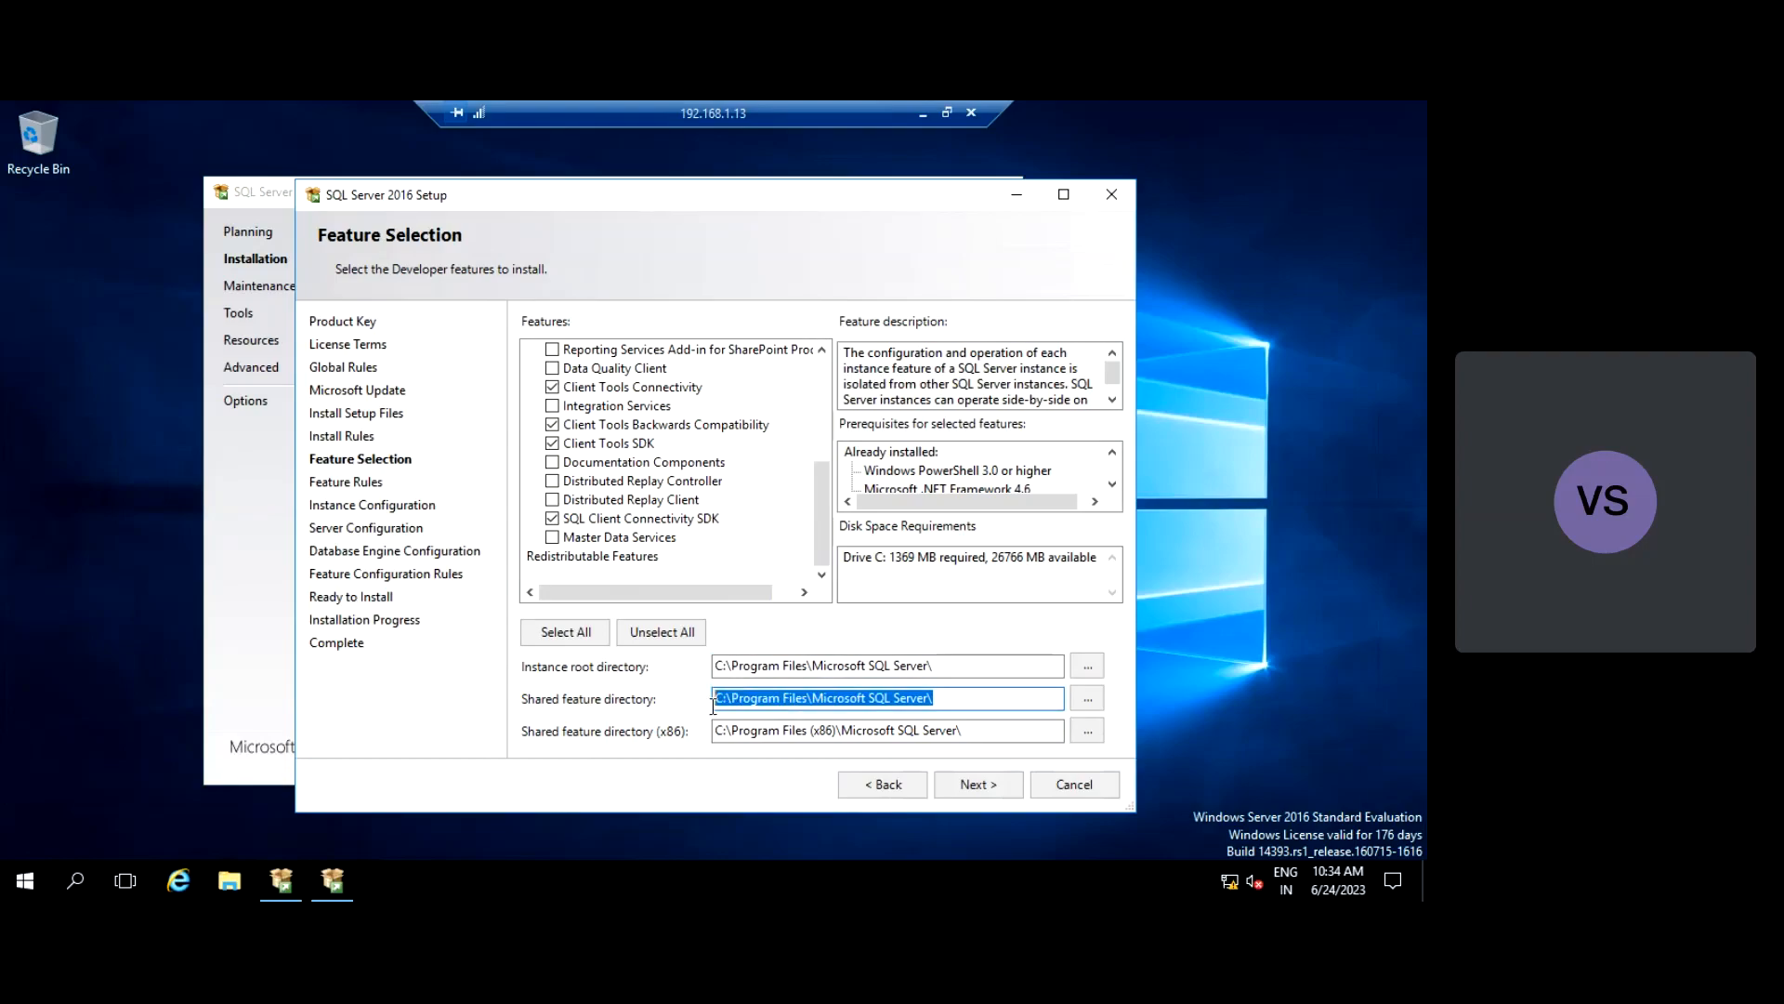
left_click_drag(1004, 730, 706, 730)
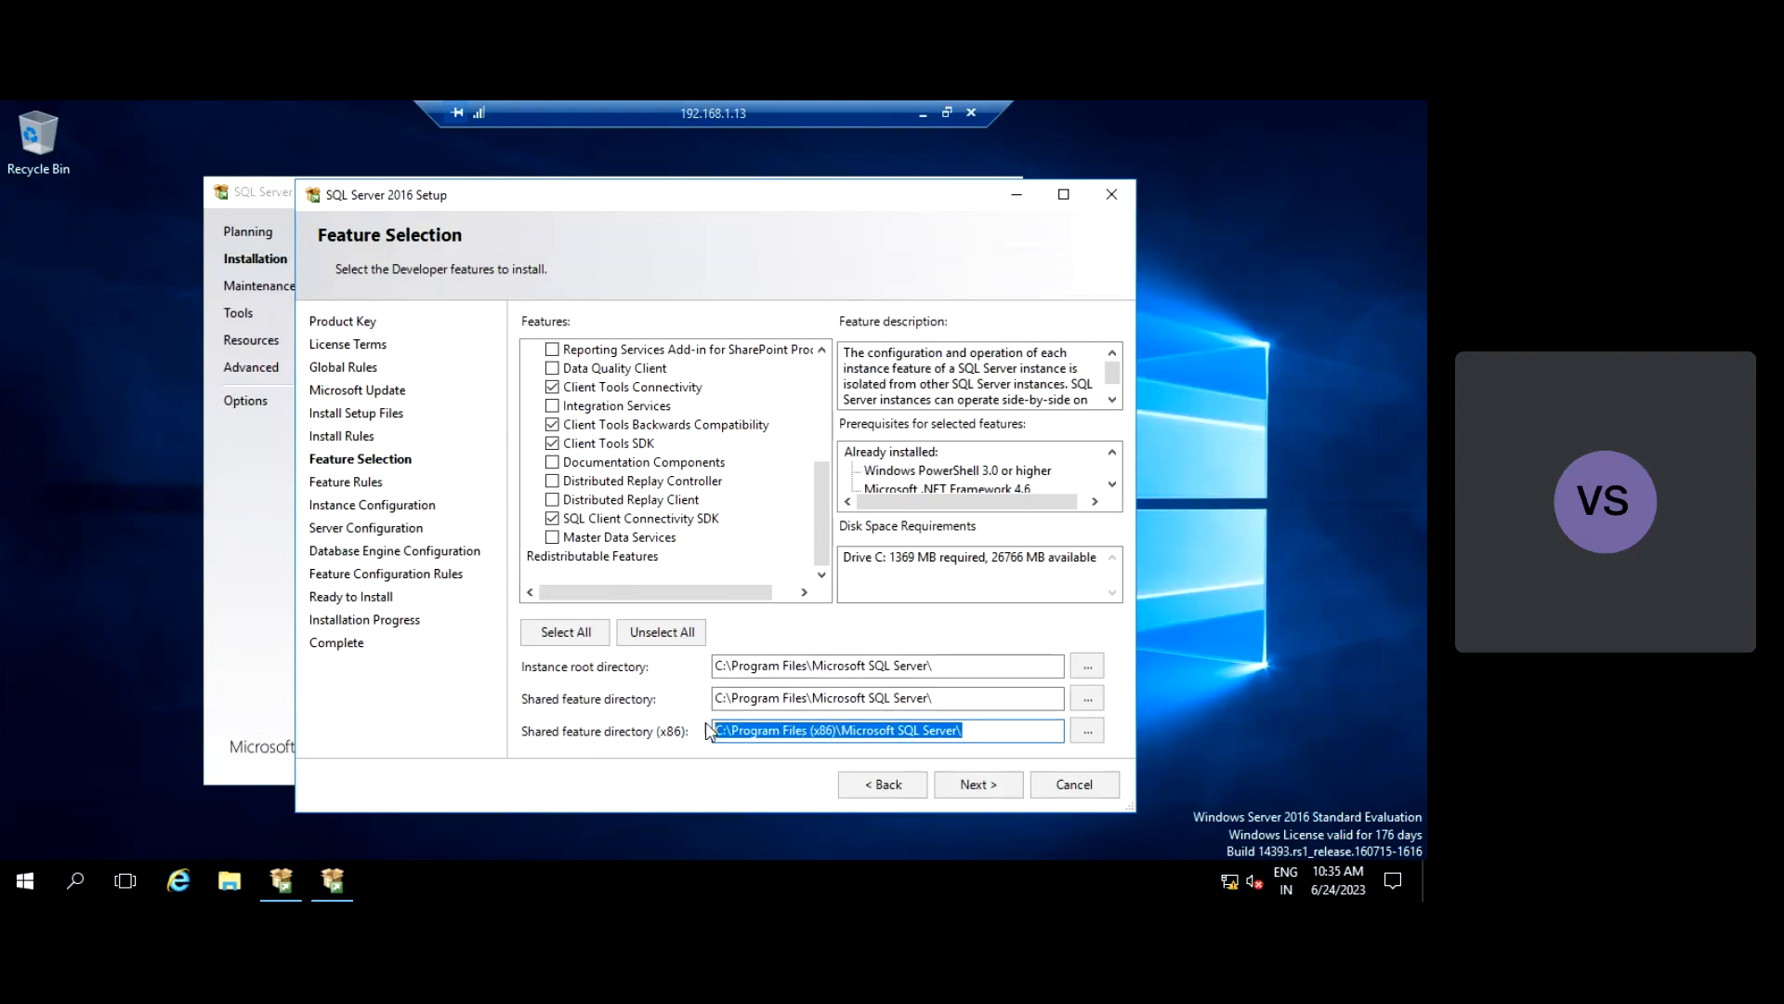
left_click_drag(950, 665, 930, 665)
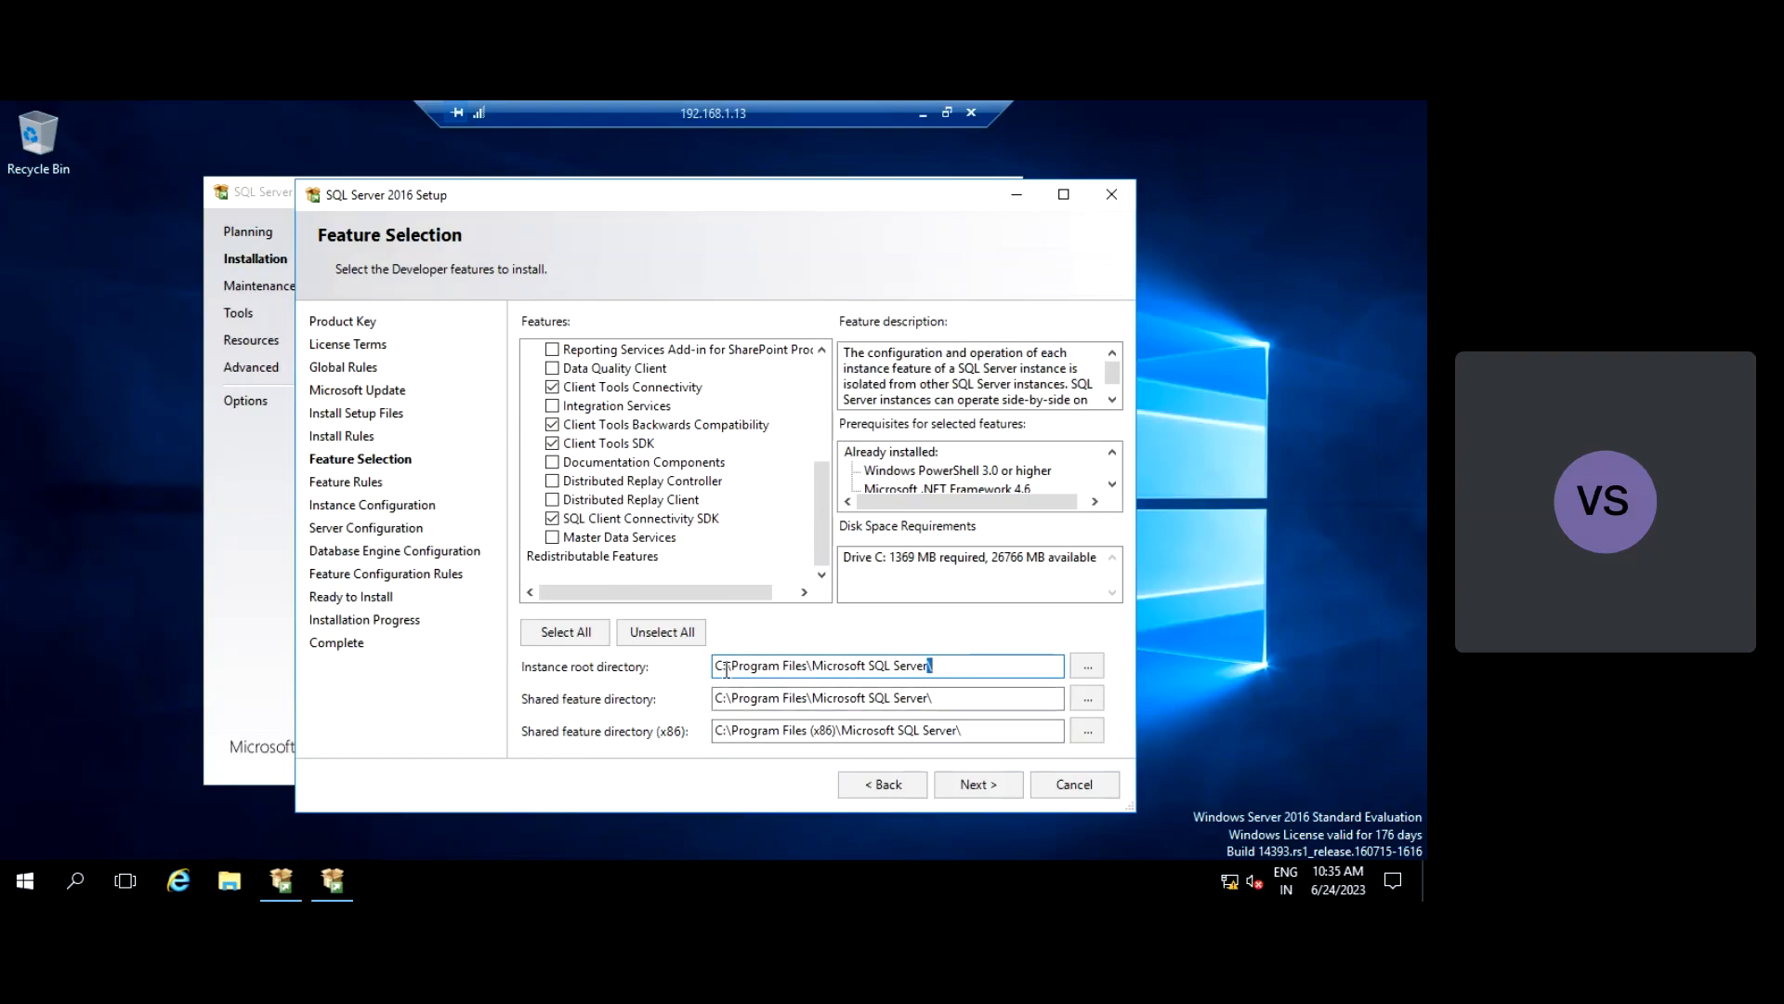
left_click_drag(729, 669, 717, 669)
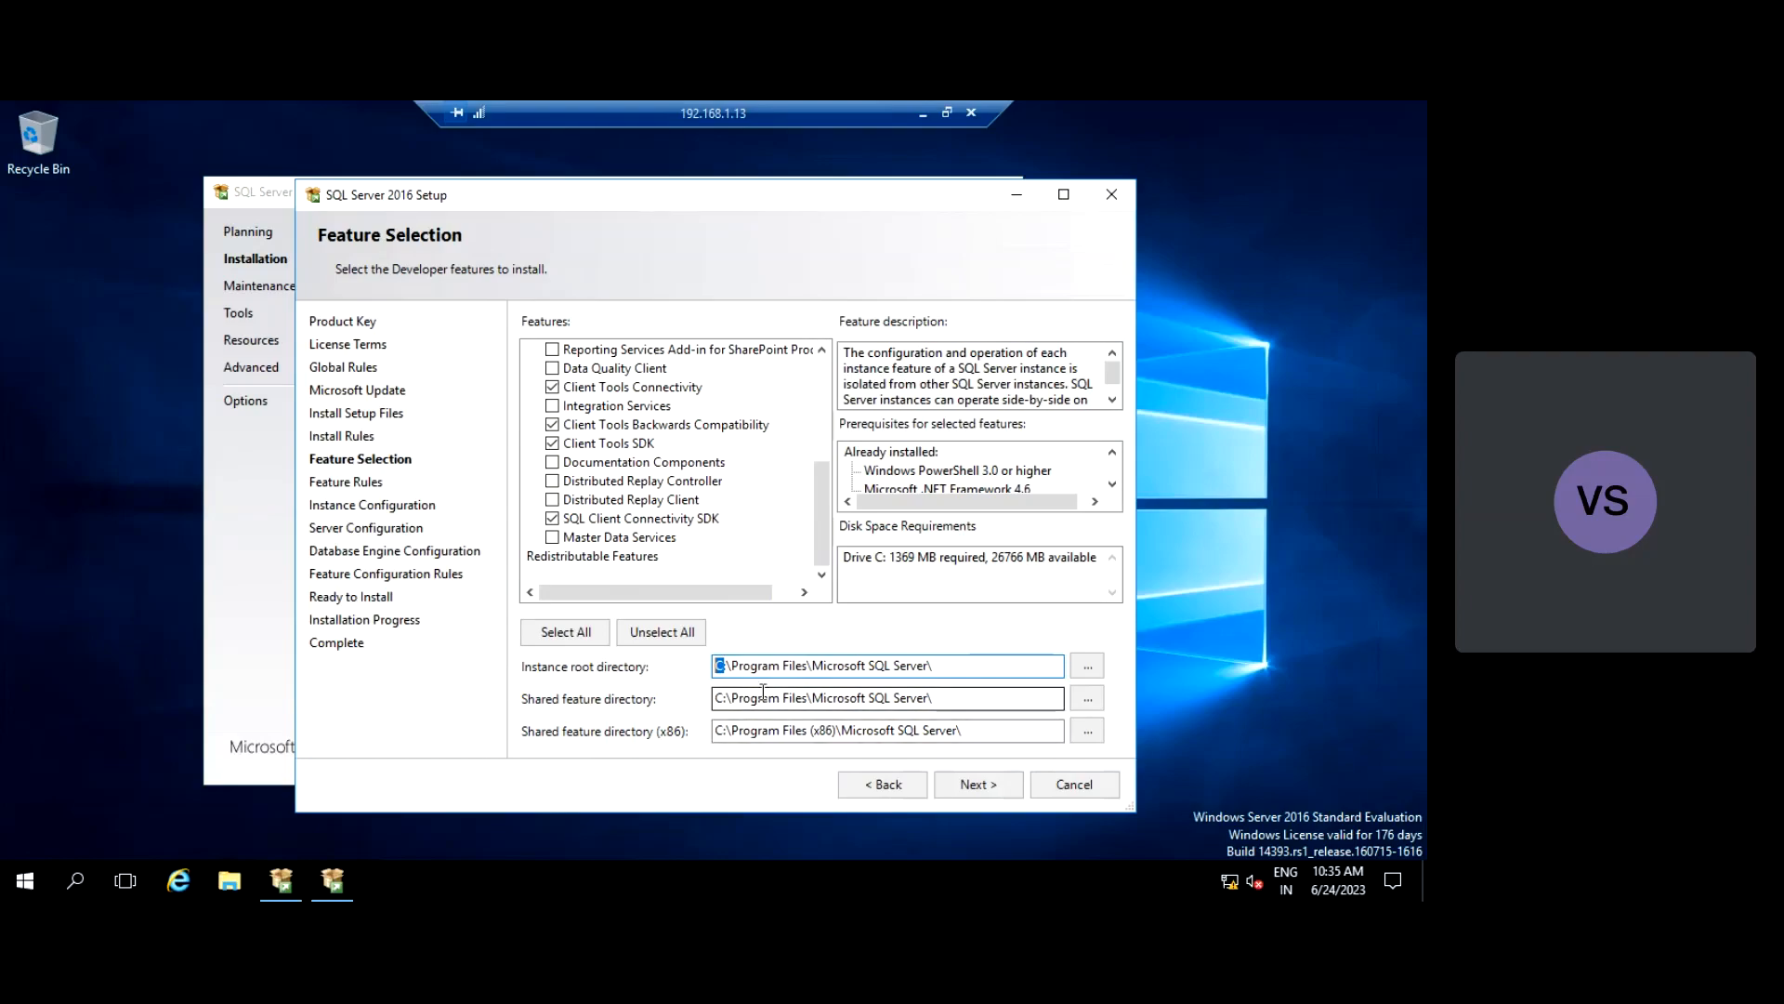
key("End")
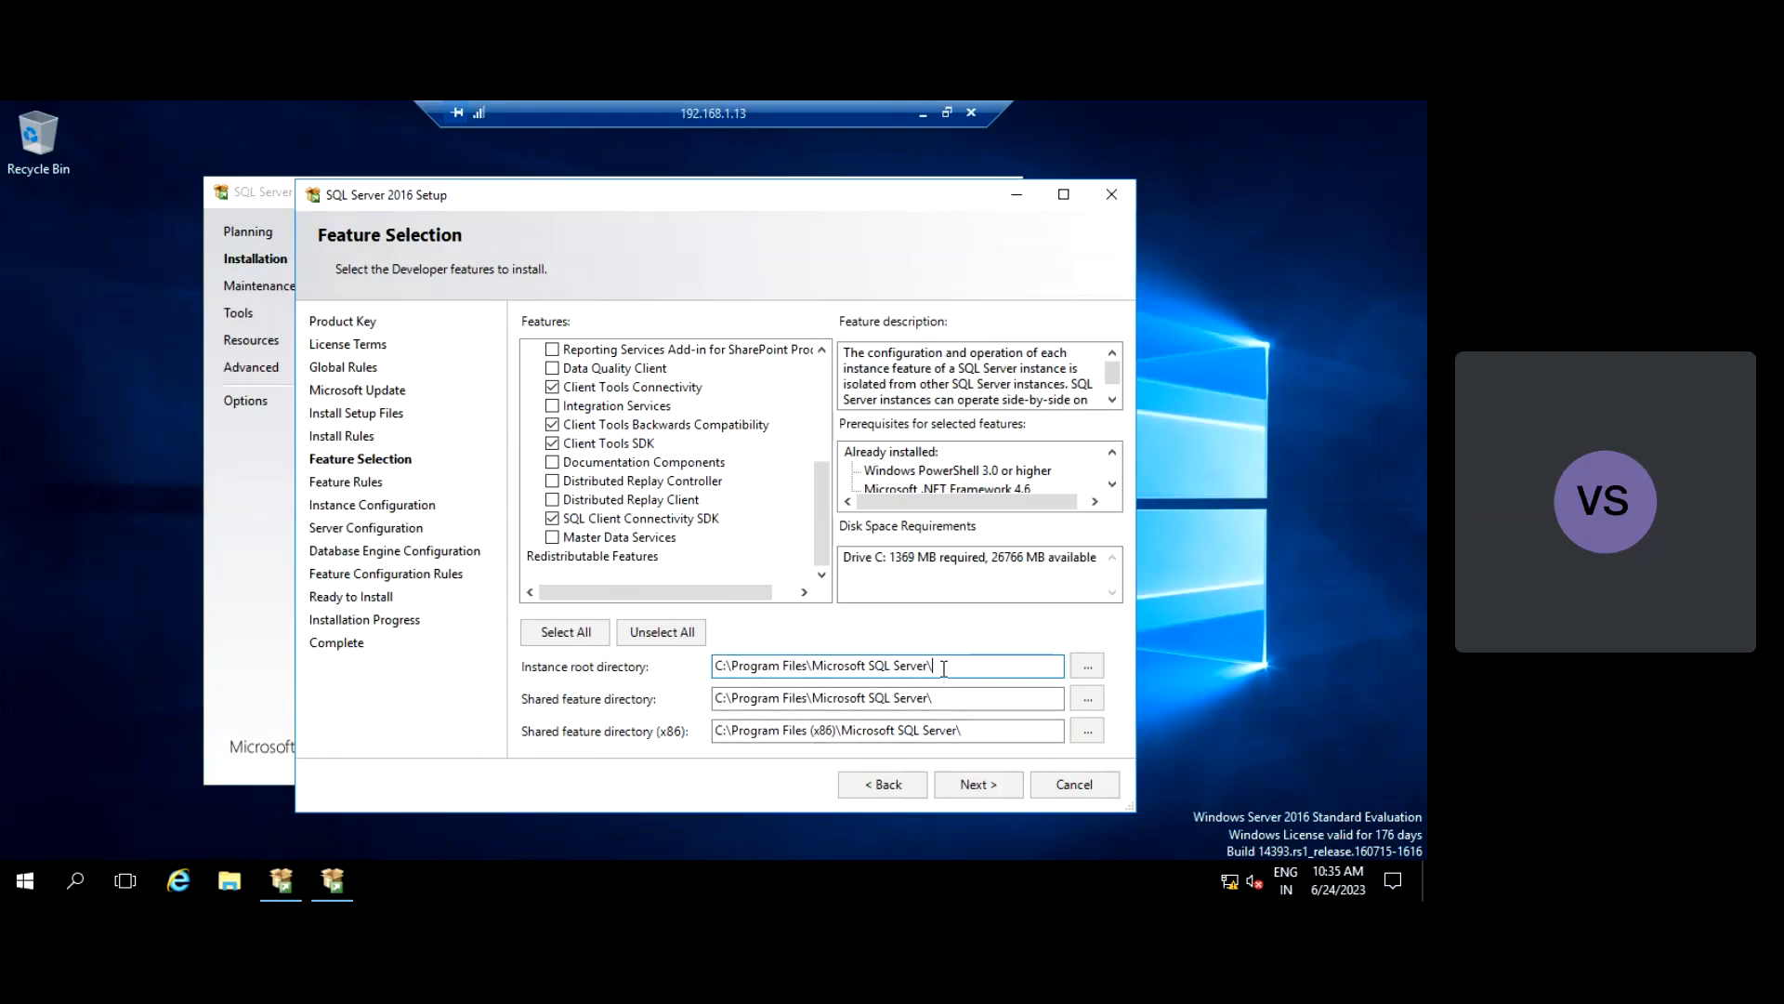
left_click(984, 785)
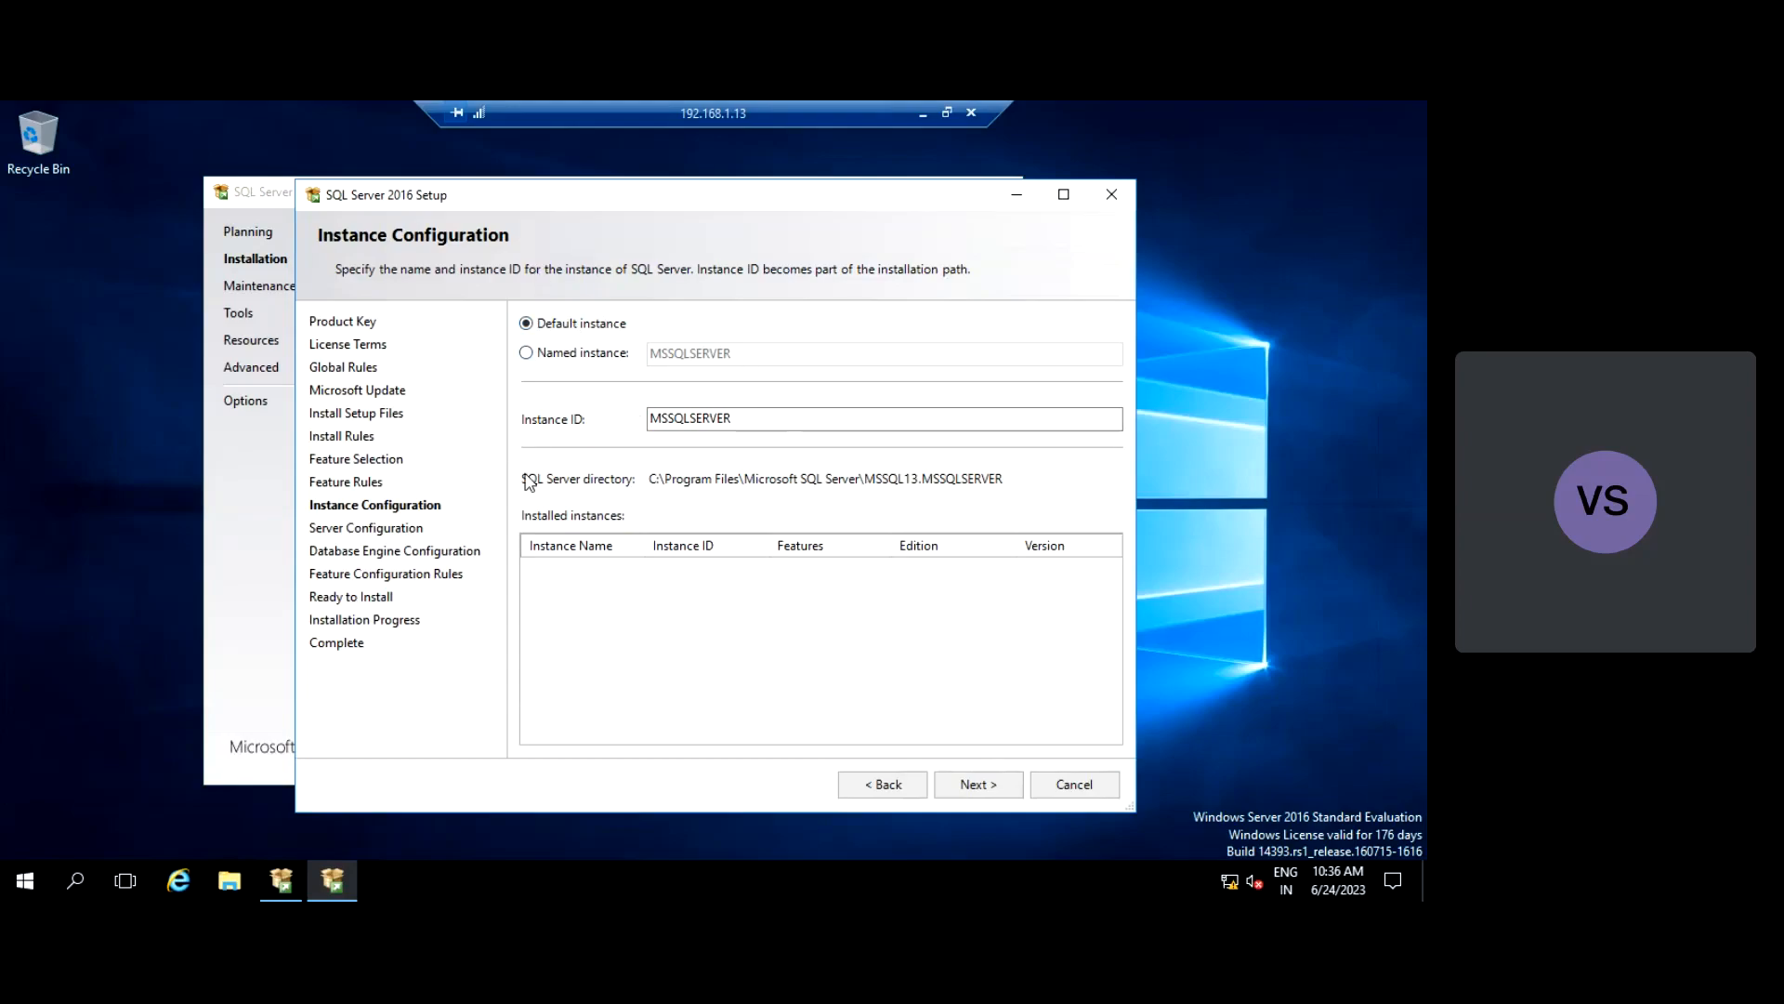
- Try a named instance called jhjhjk and check how the instance ID follows the name
left_click(526, 352)
left_click(659, 358)
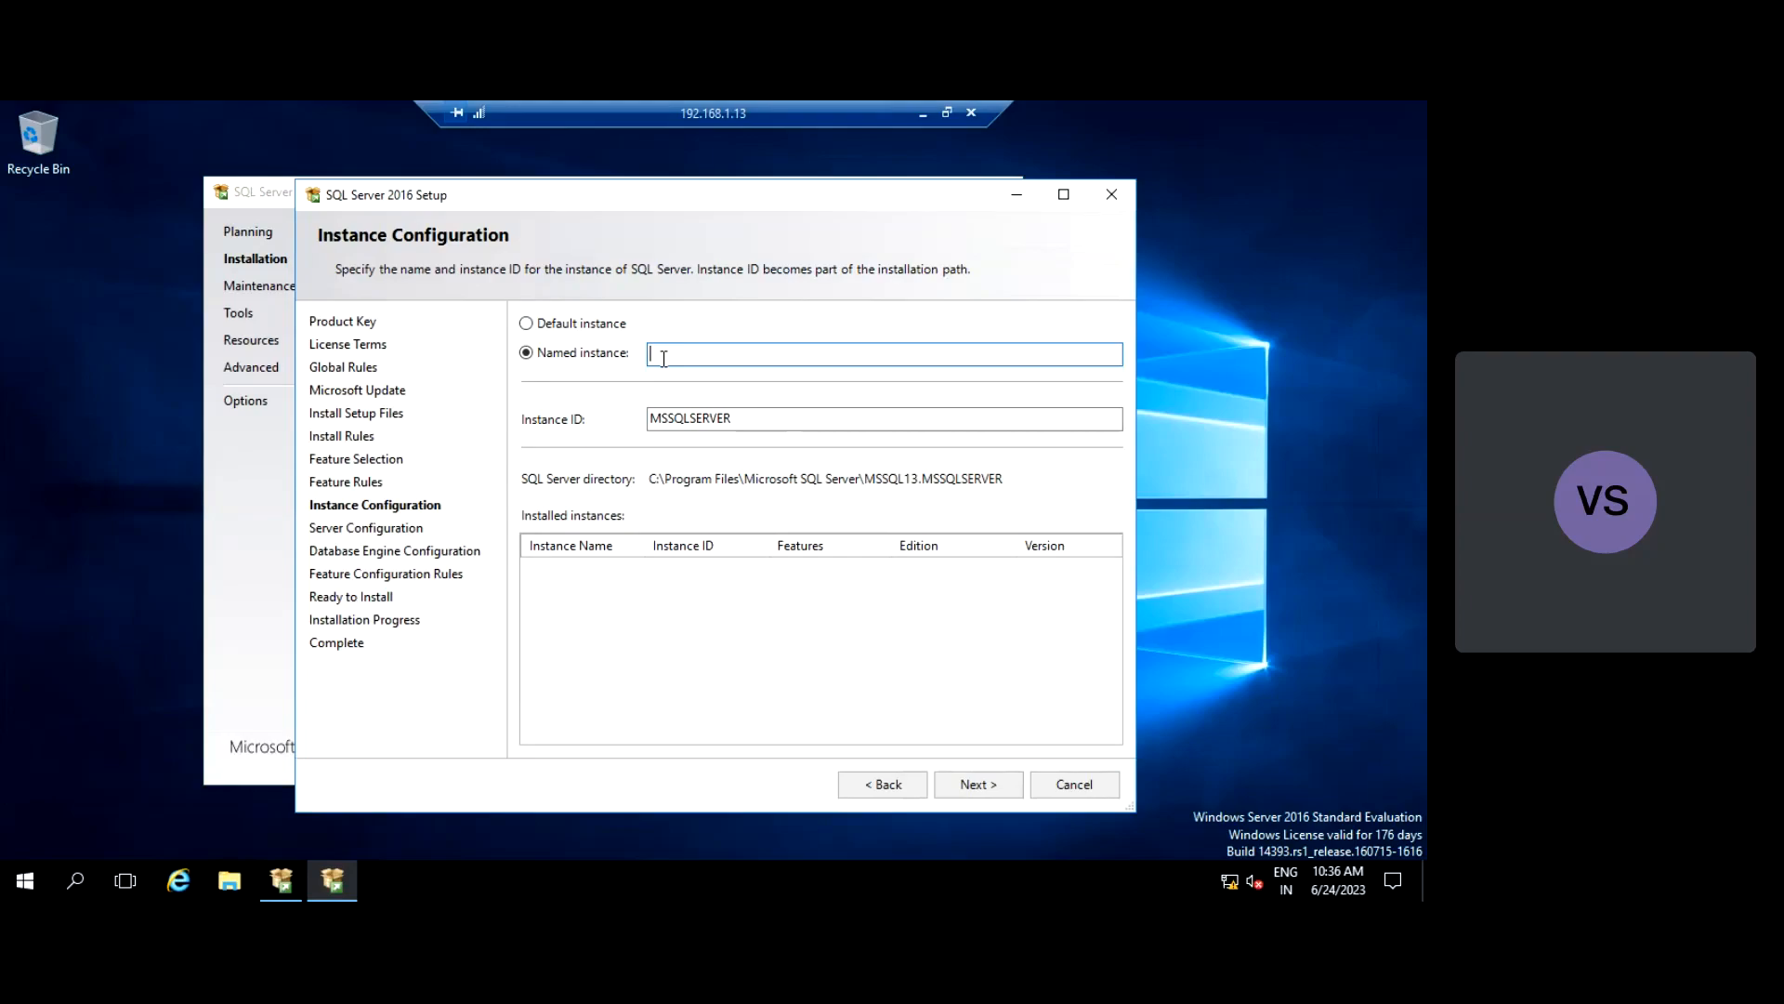
left_click(757, 427)
left_click(681, 359)
type("jhjhjk")
key("Tab")
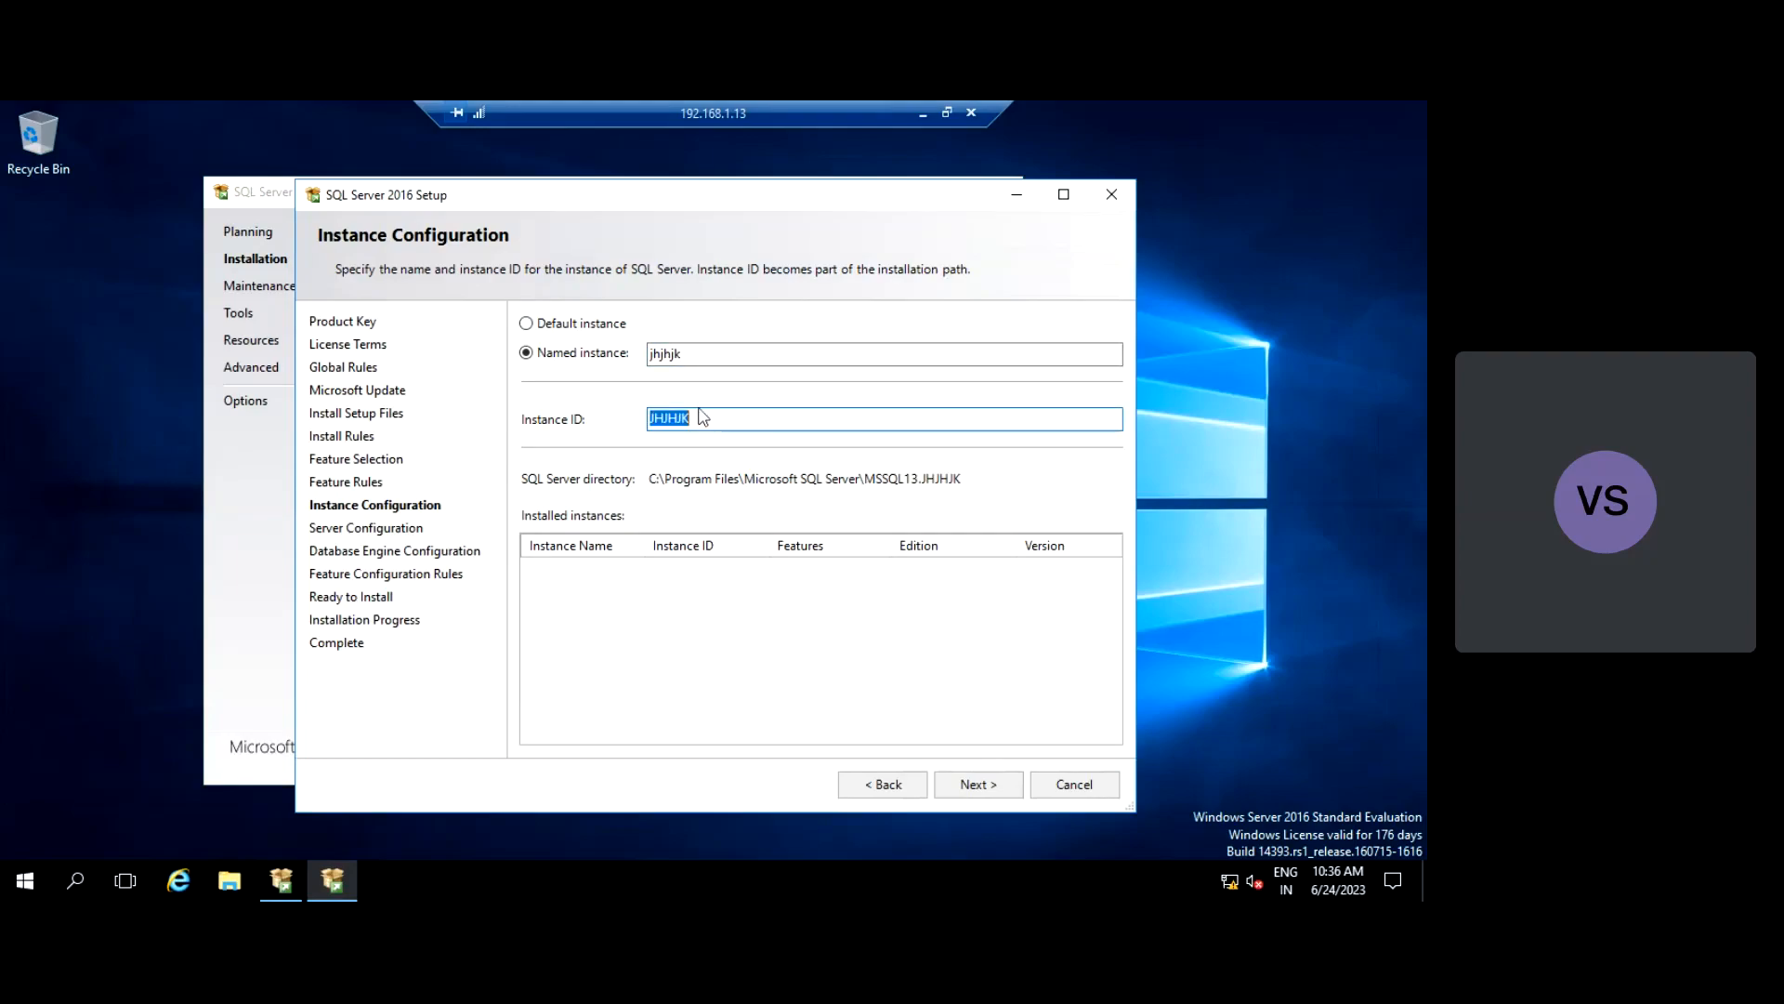
- Choose the default instance and continue to the server configuration
left_click(527, 325)
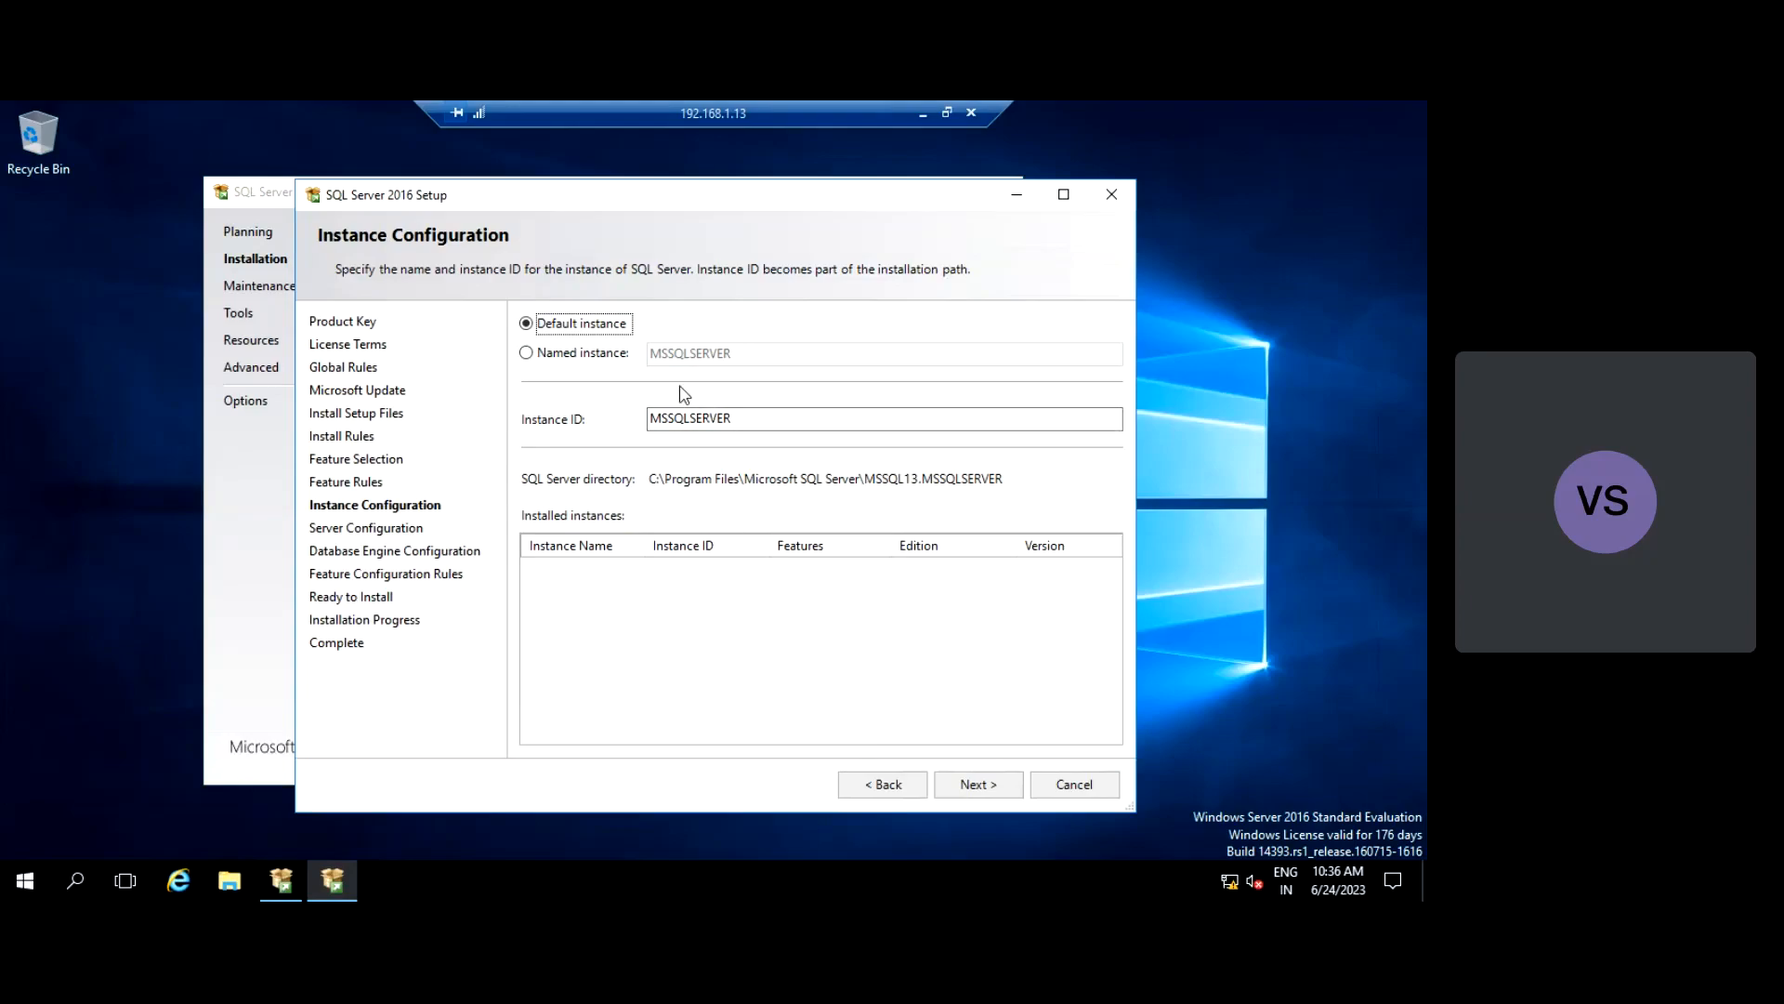
left_click(977, 786)
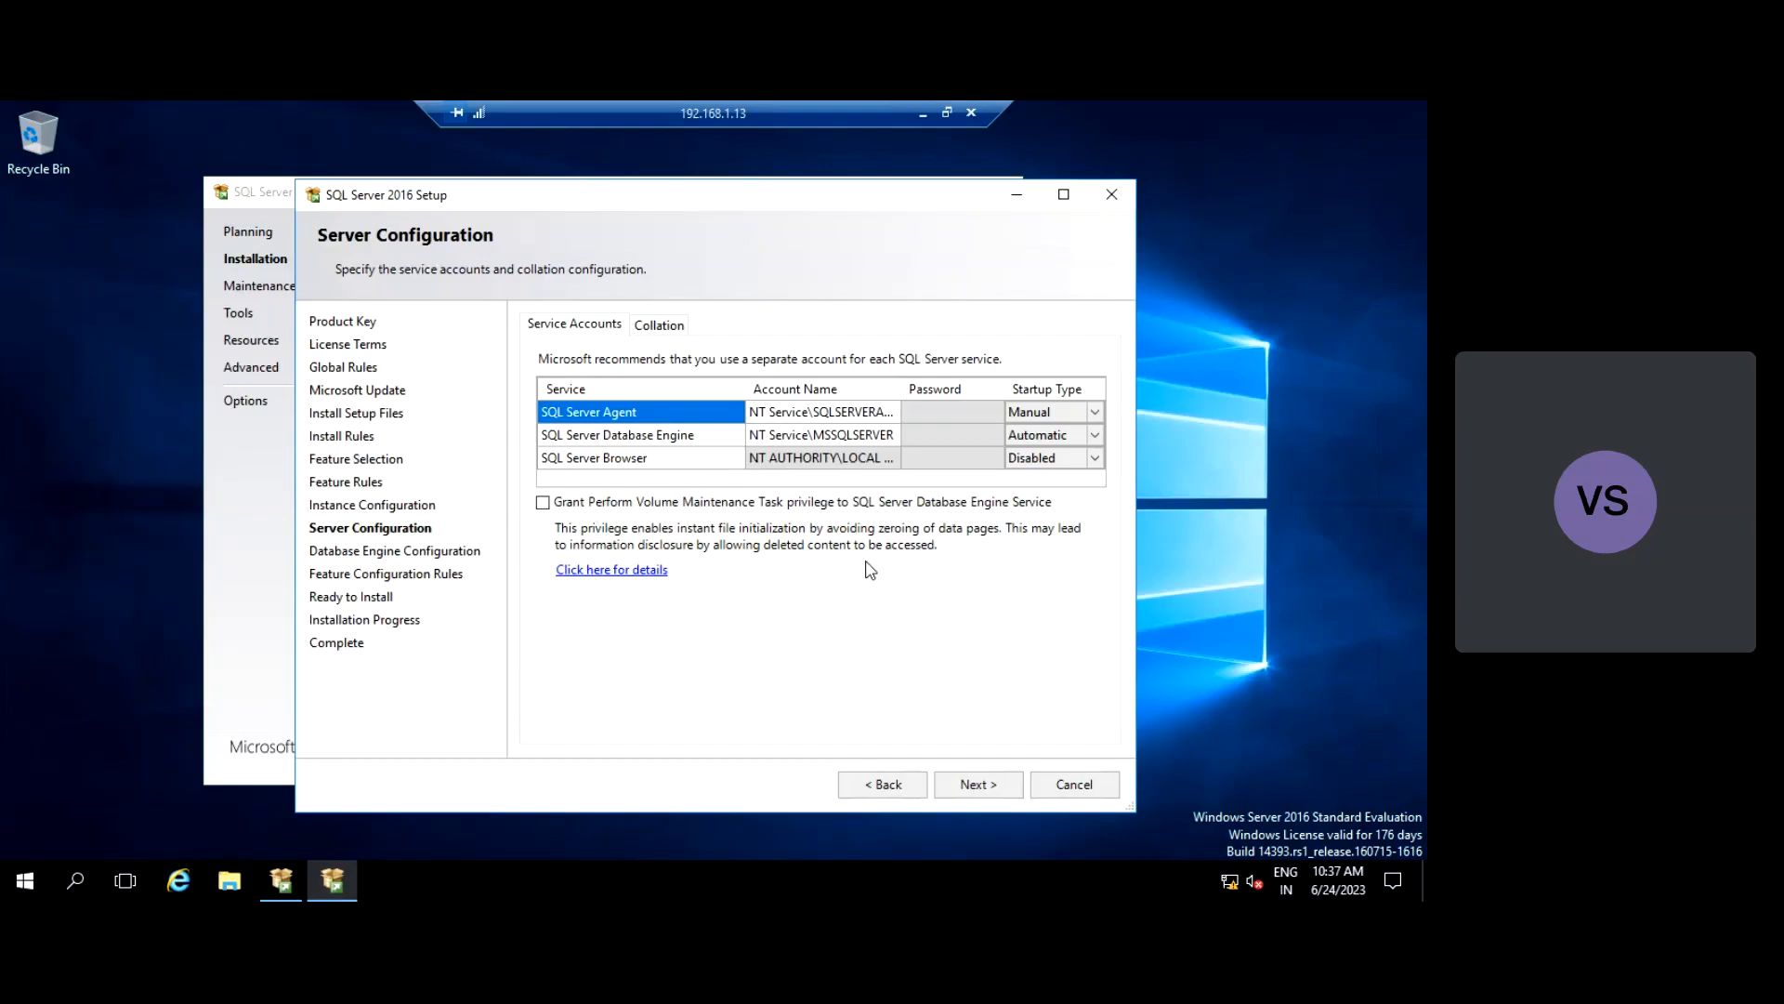
- Review the service accounts and the Database Engine collation, keep the defaults and continue to the Database Engine configuration
left_click(796, 442)
left_click(658, 324)
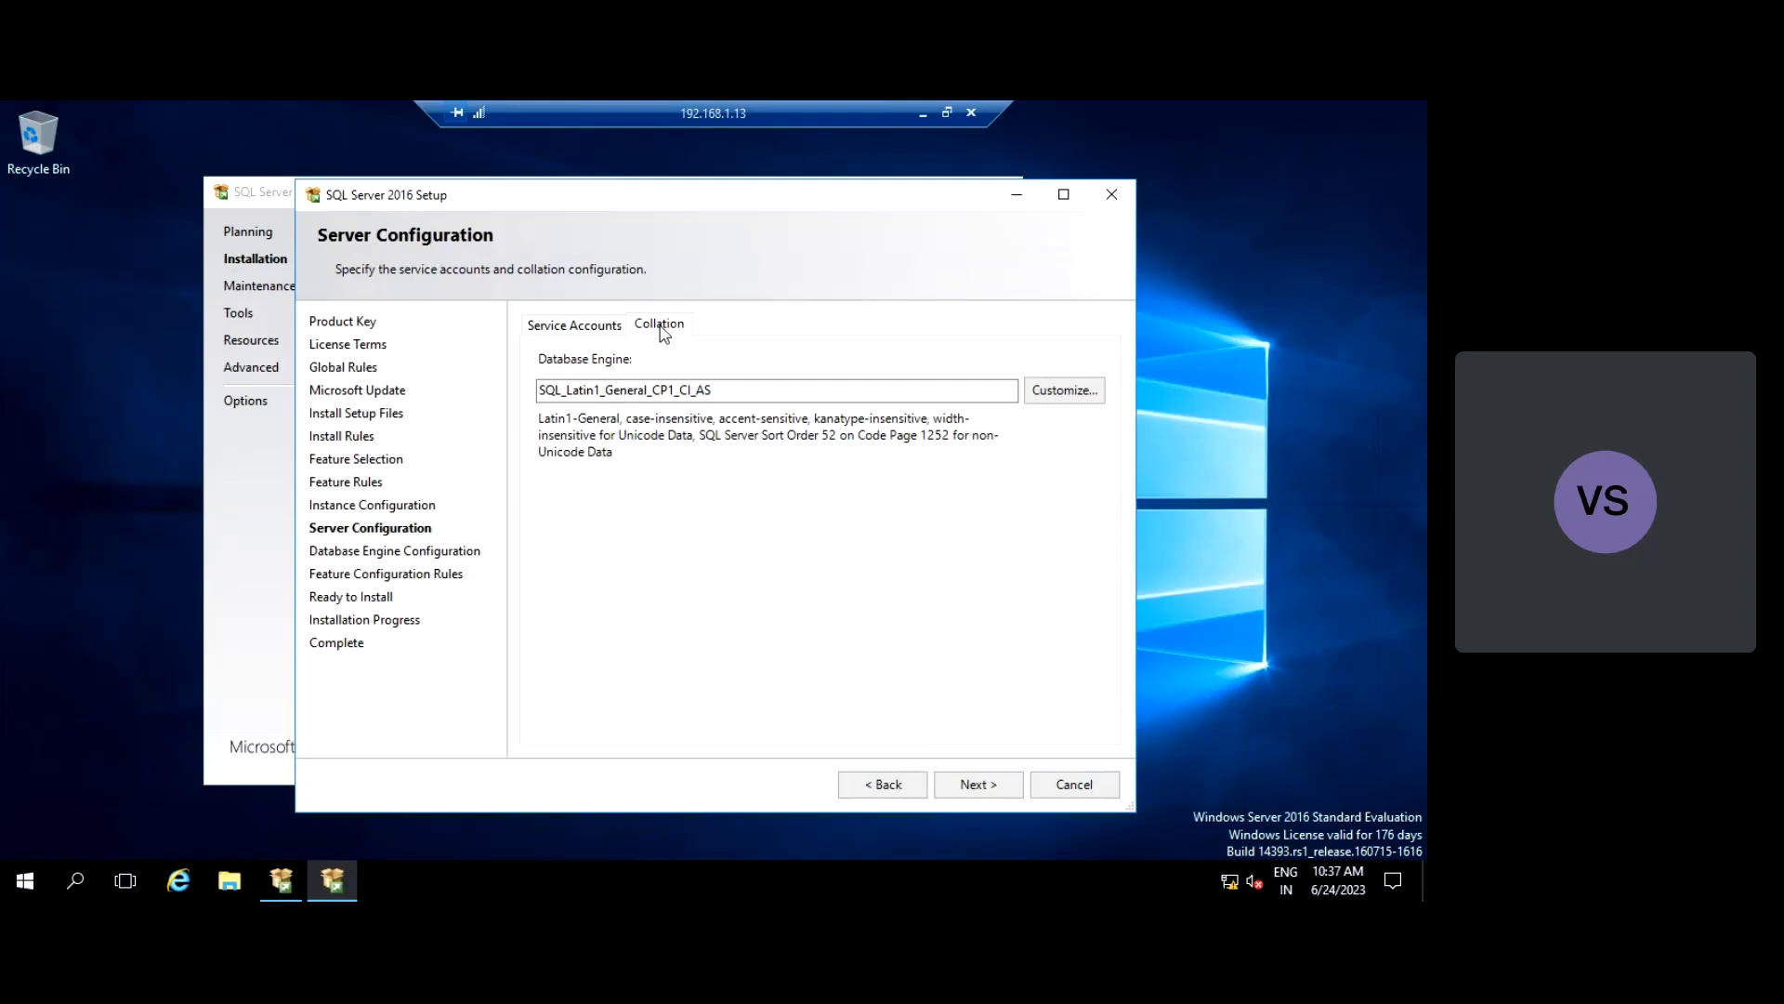
left_click_drag(723, 390, 538, 391)
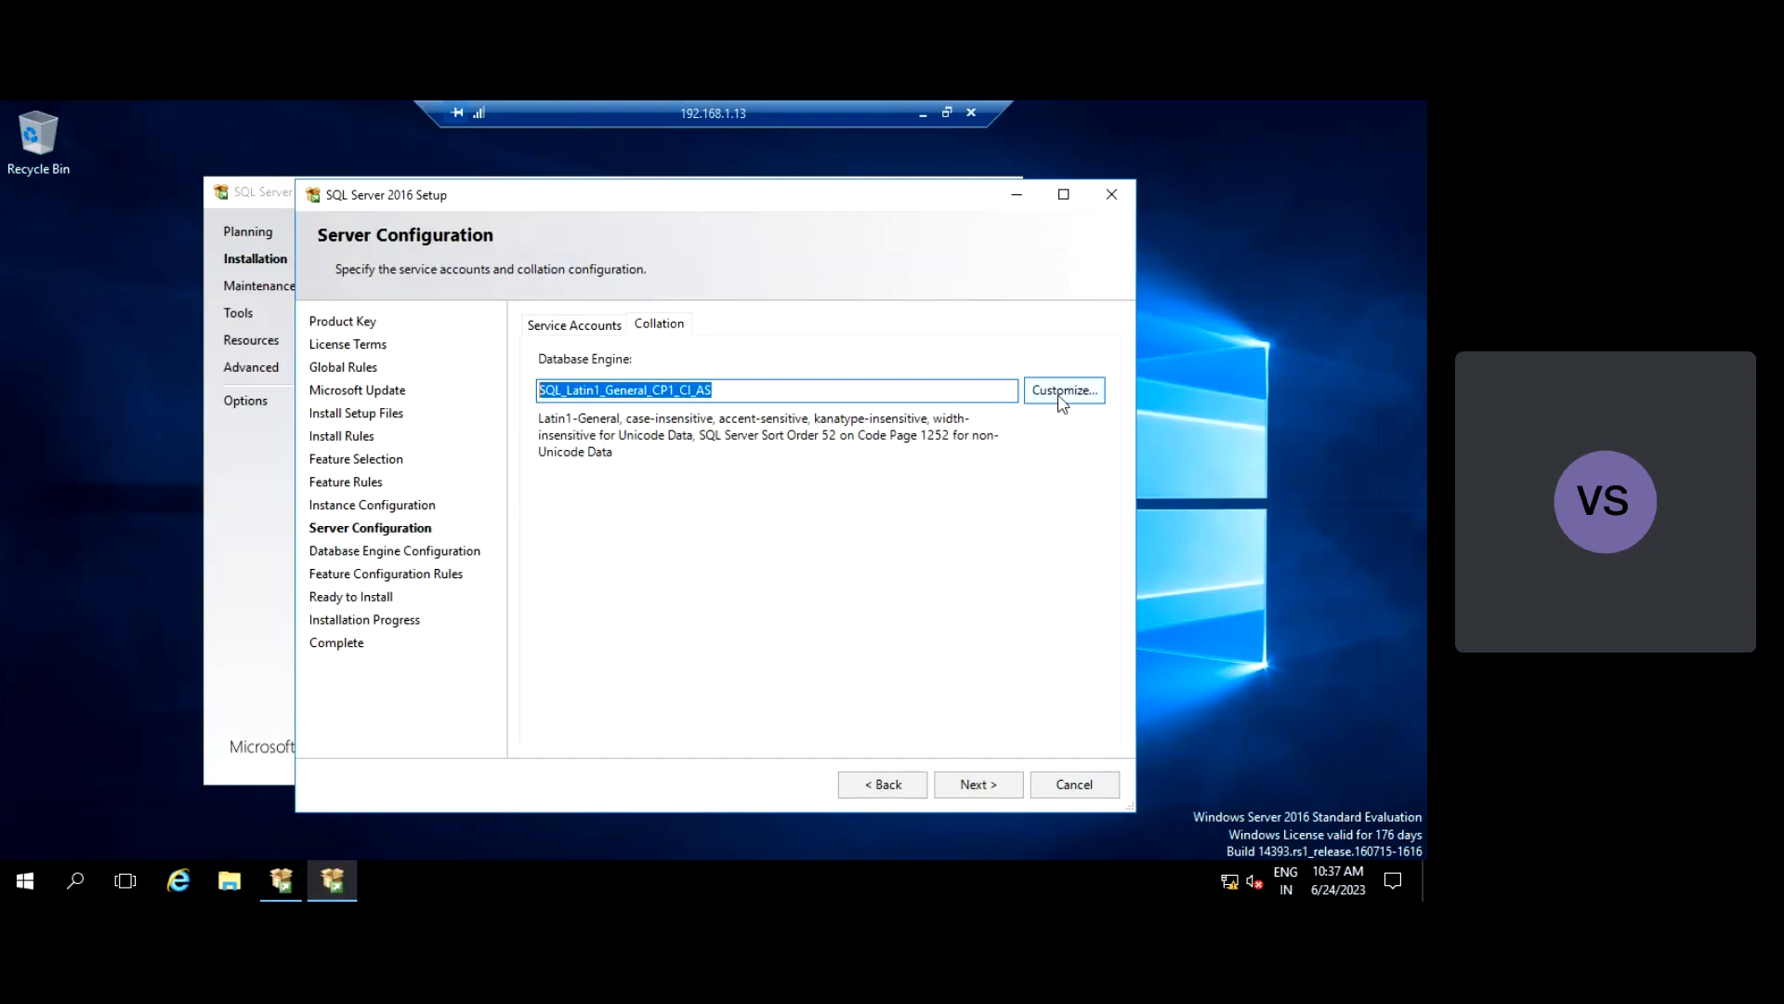
left_click(558, 327)
left_click(978, 784)
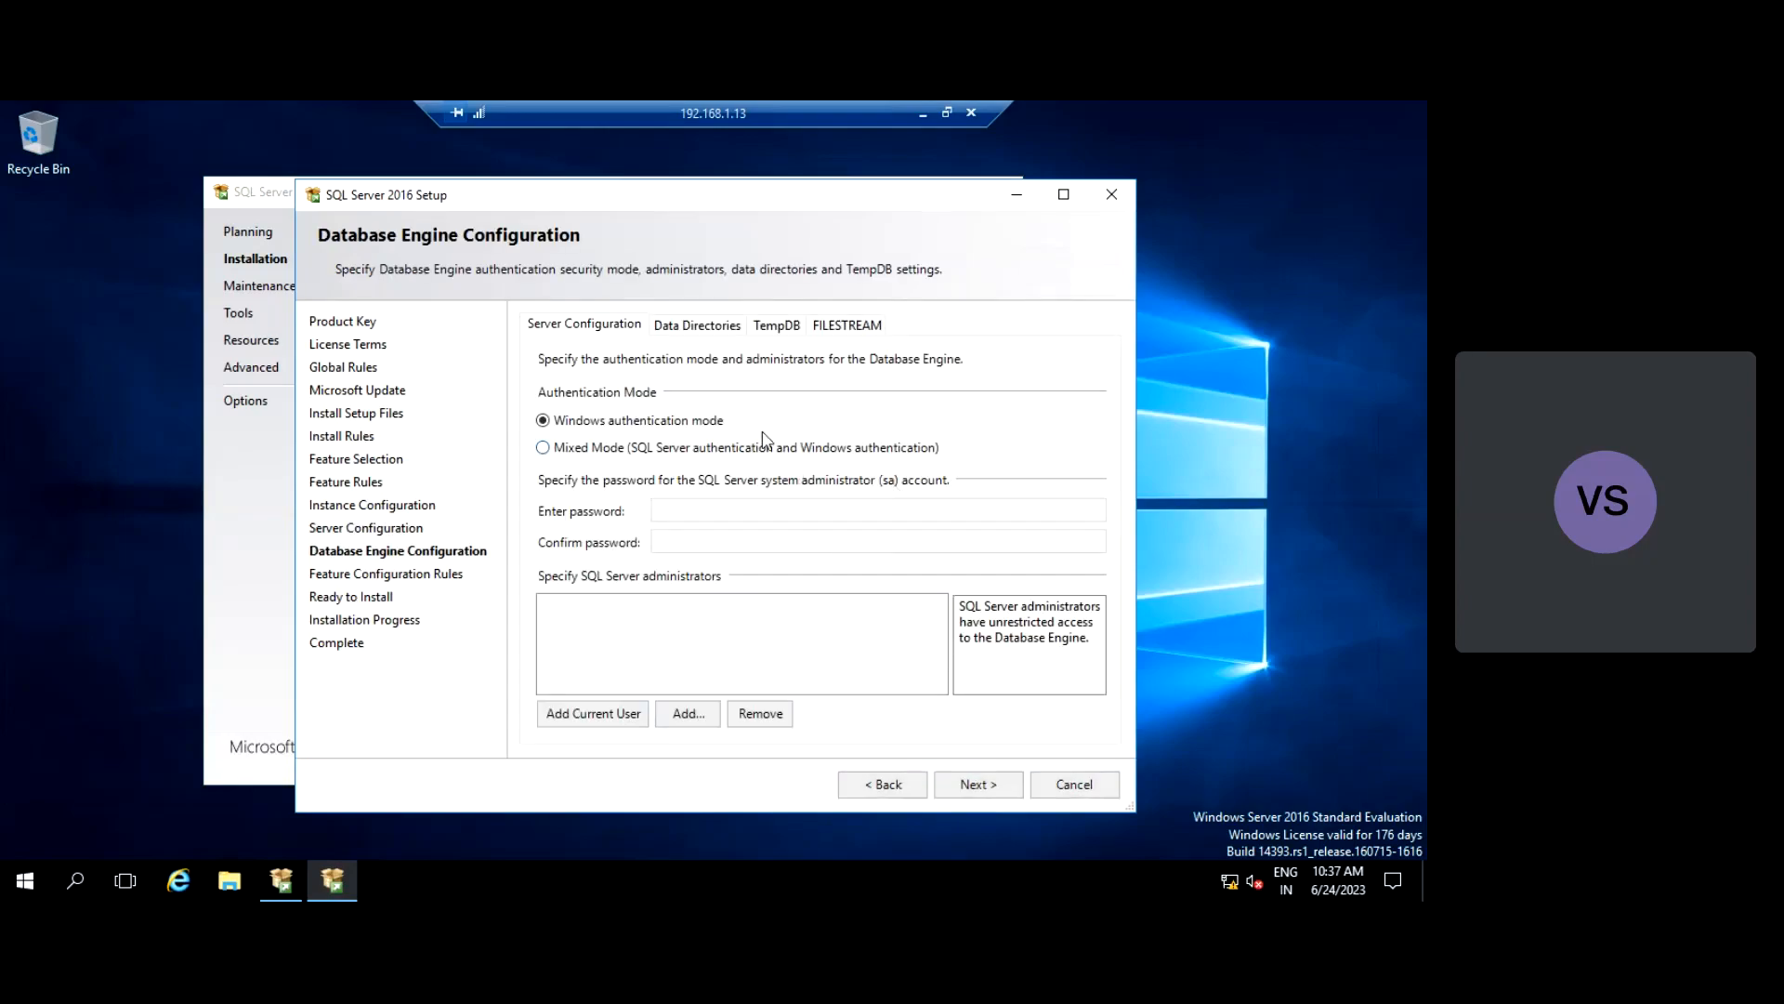
- Examine the data directories, TempDB and FILESTREAM settings of the Database Engine, ending back at the authentication settings
left_click(712, 331)
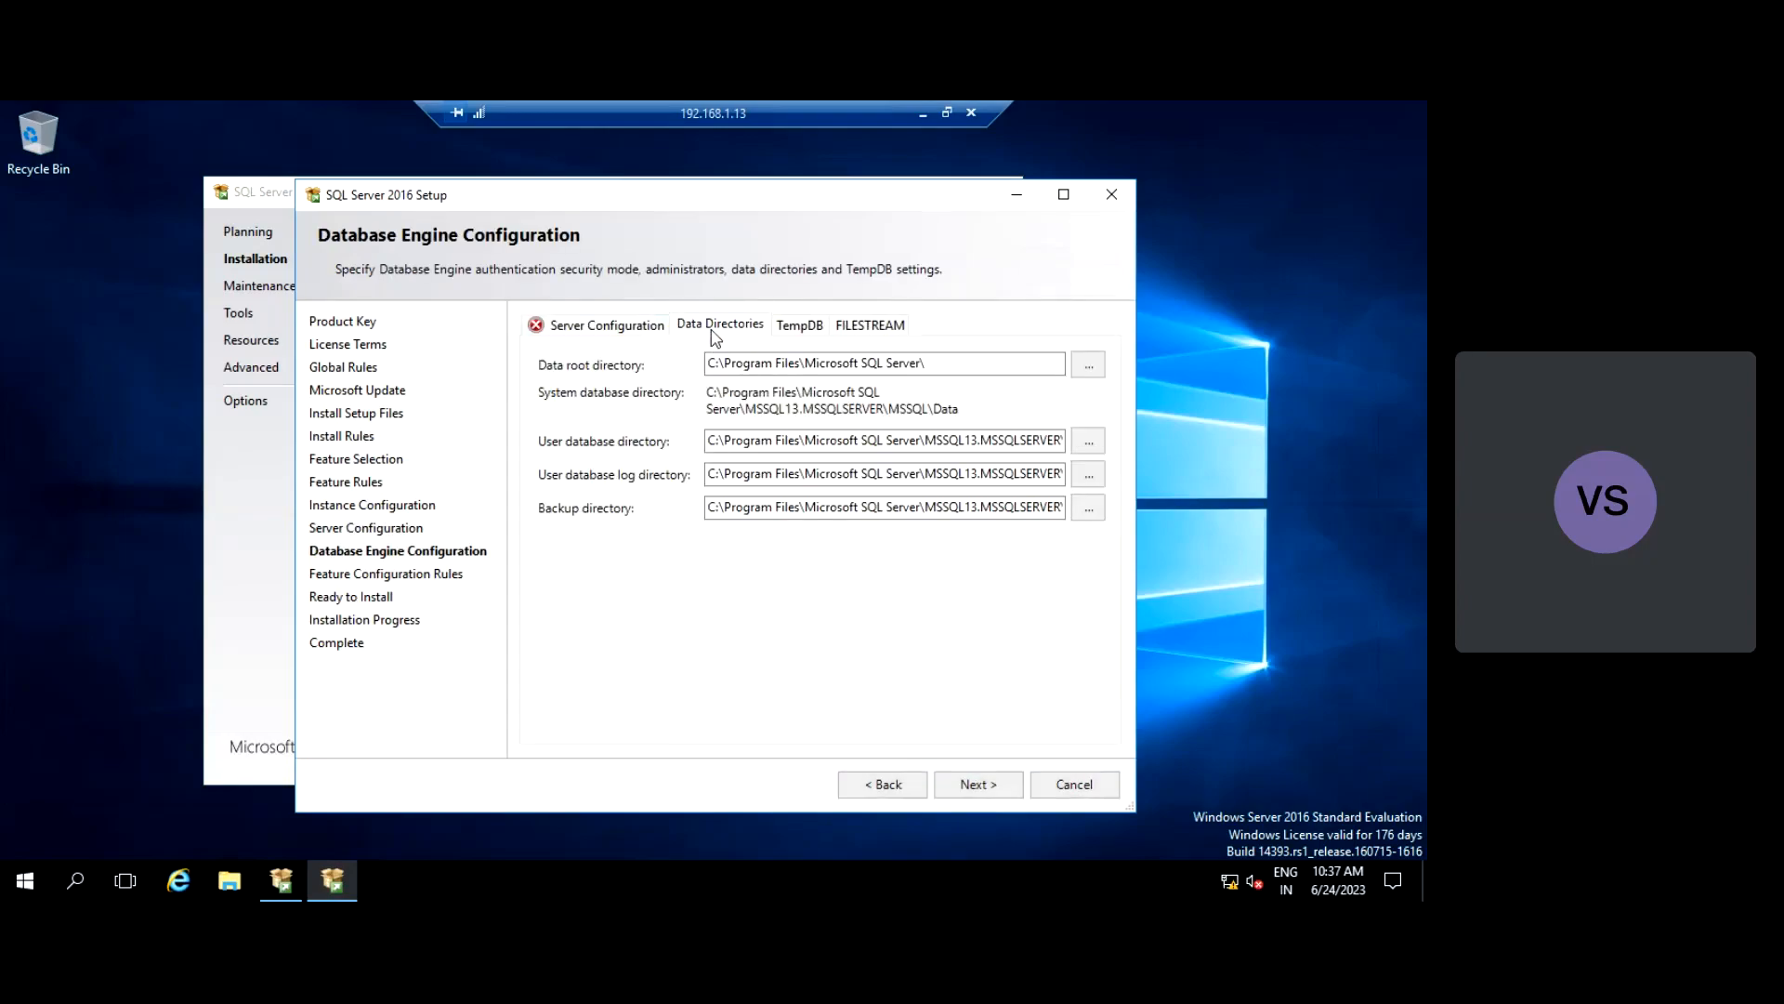
left_click(807, 327)
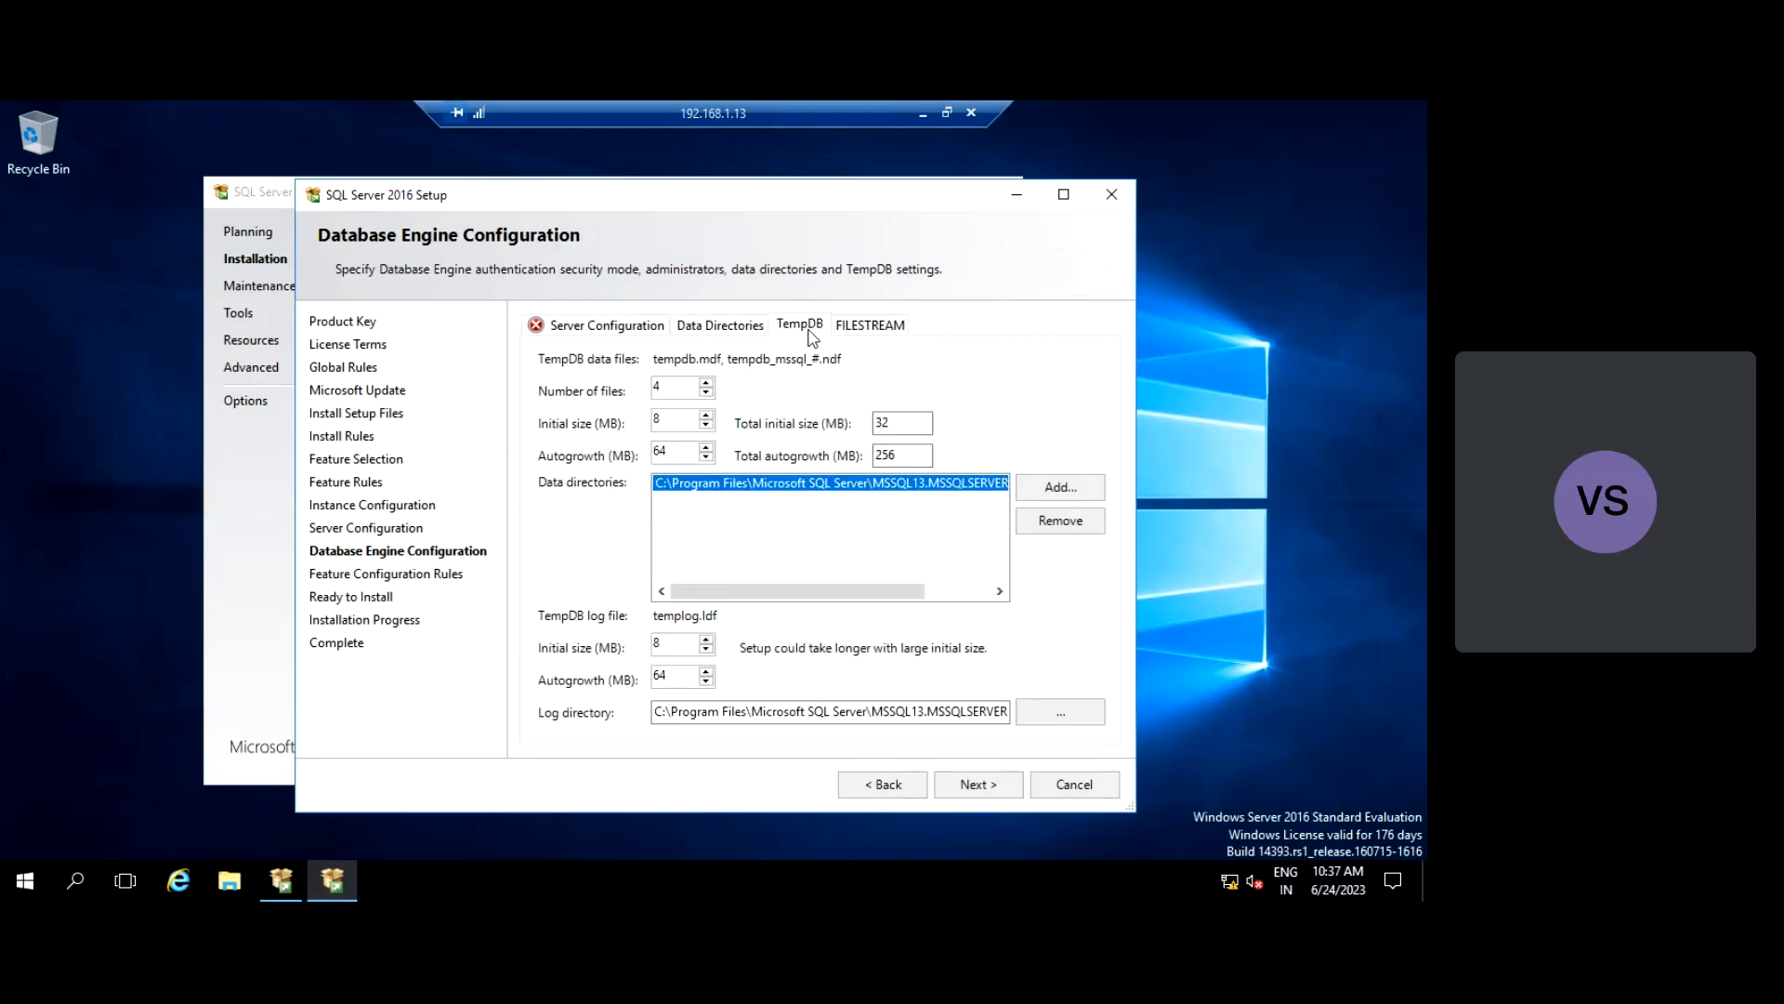
left_click(876, 330)
left_click(743, 327)
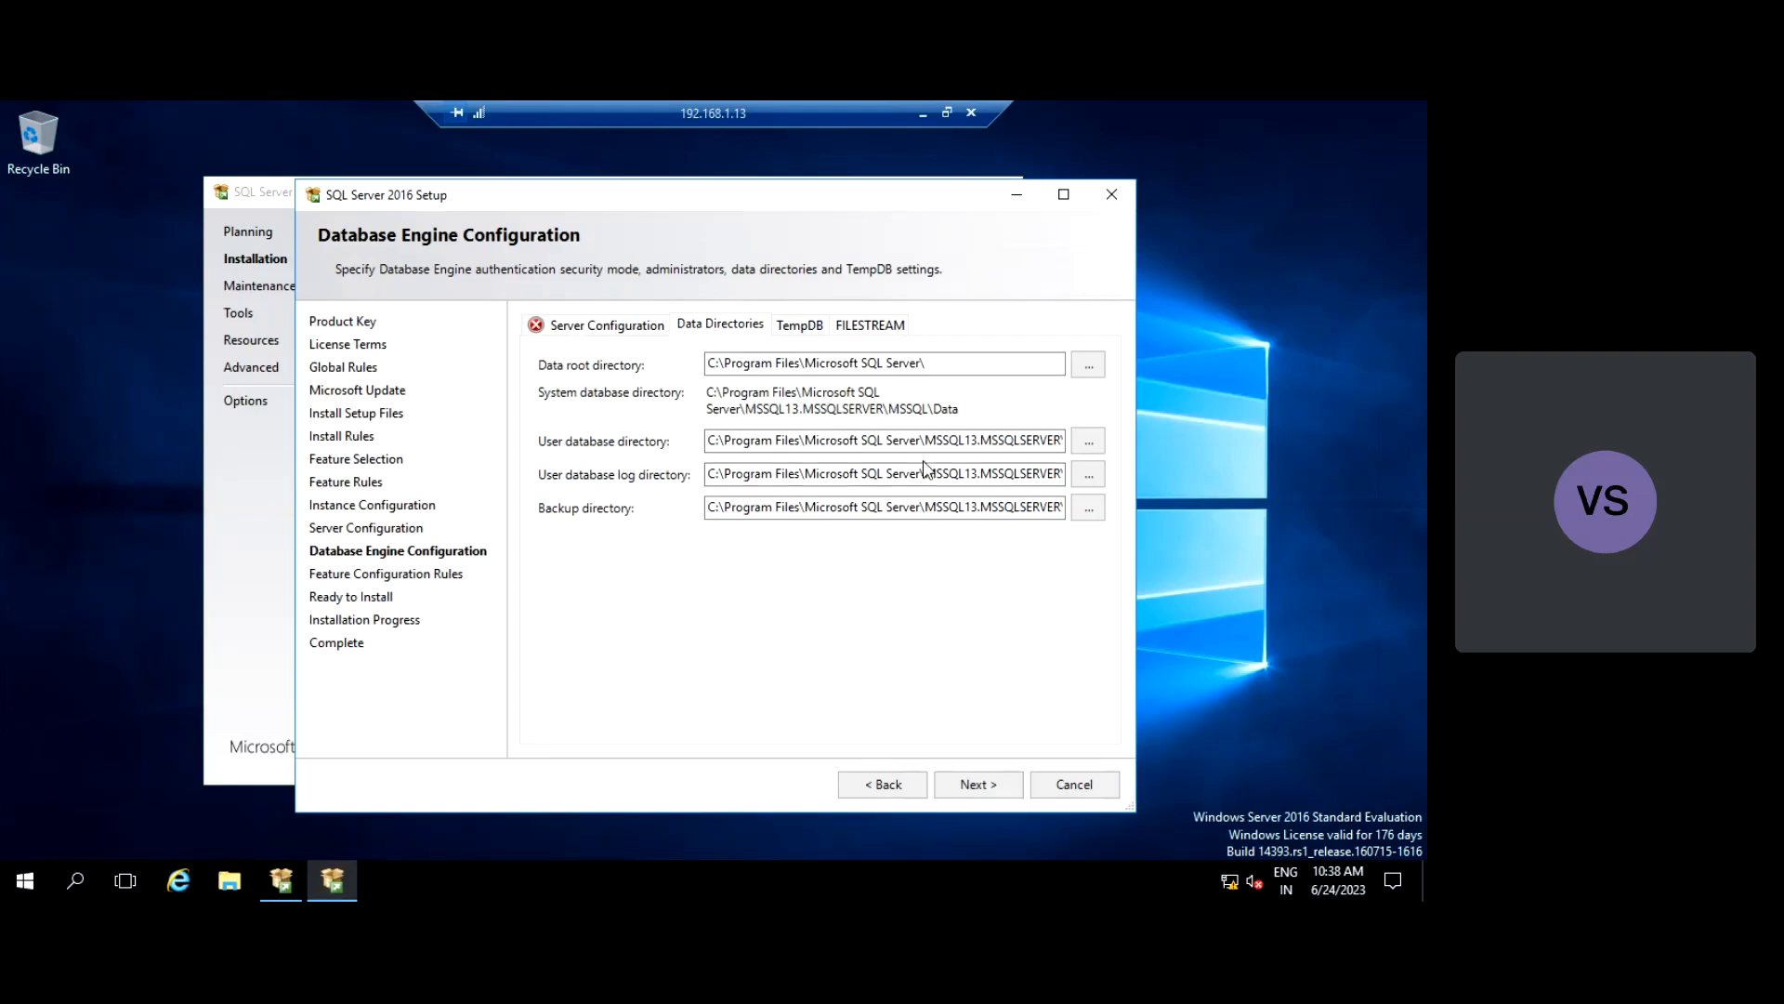
left_click(805, 327)
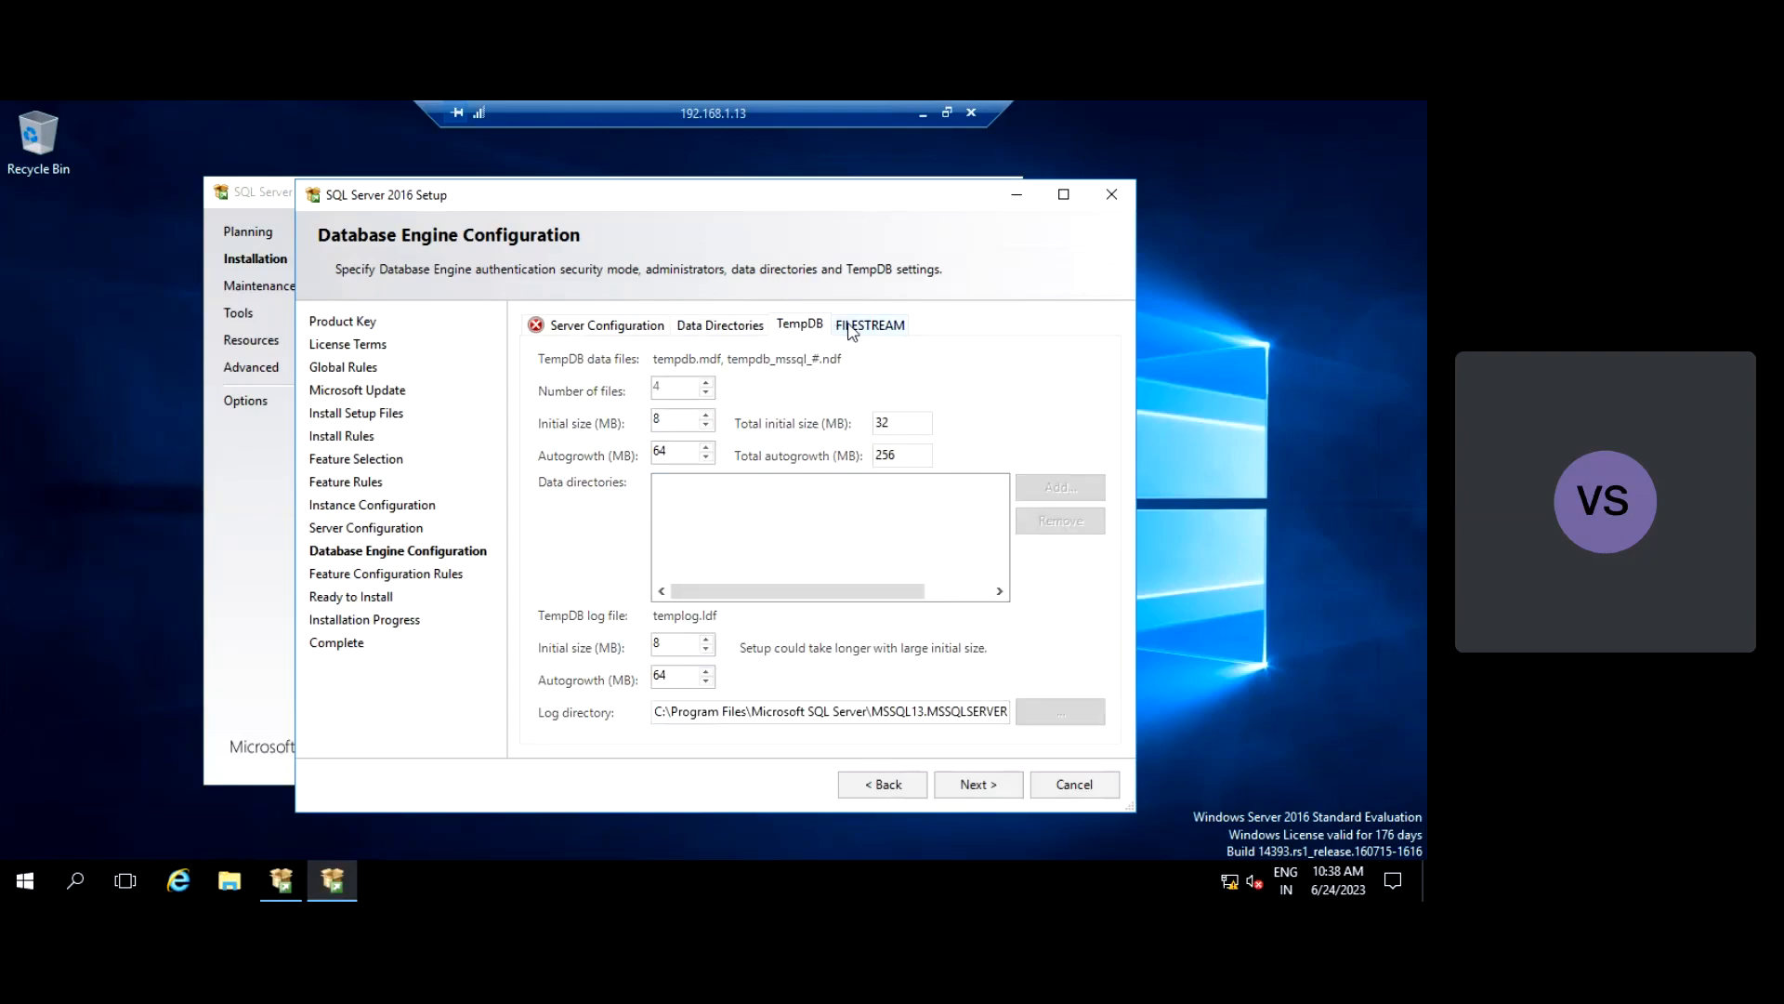
left_click(841, 330)
left_click(764, 333)
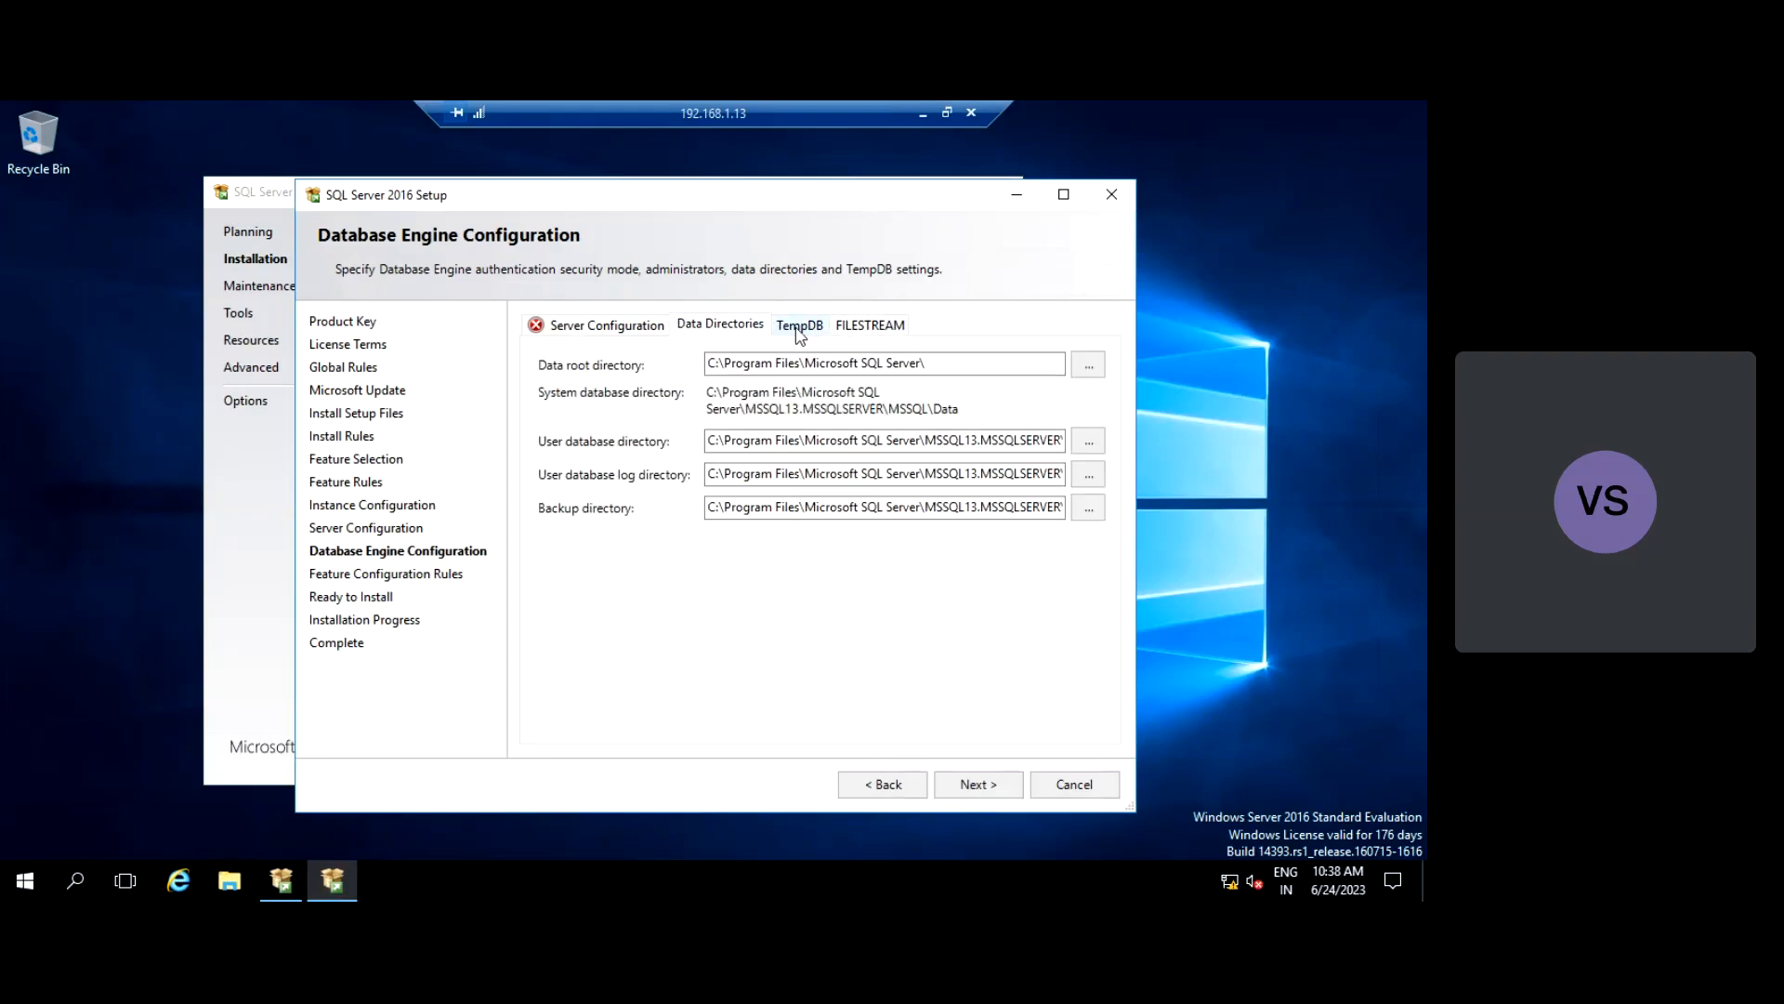
left_click(796, 323)
left_click(868, 325)
left_click(799, 321)
left_click(723, 325)
left_click(613, 327)
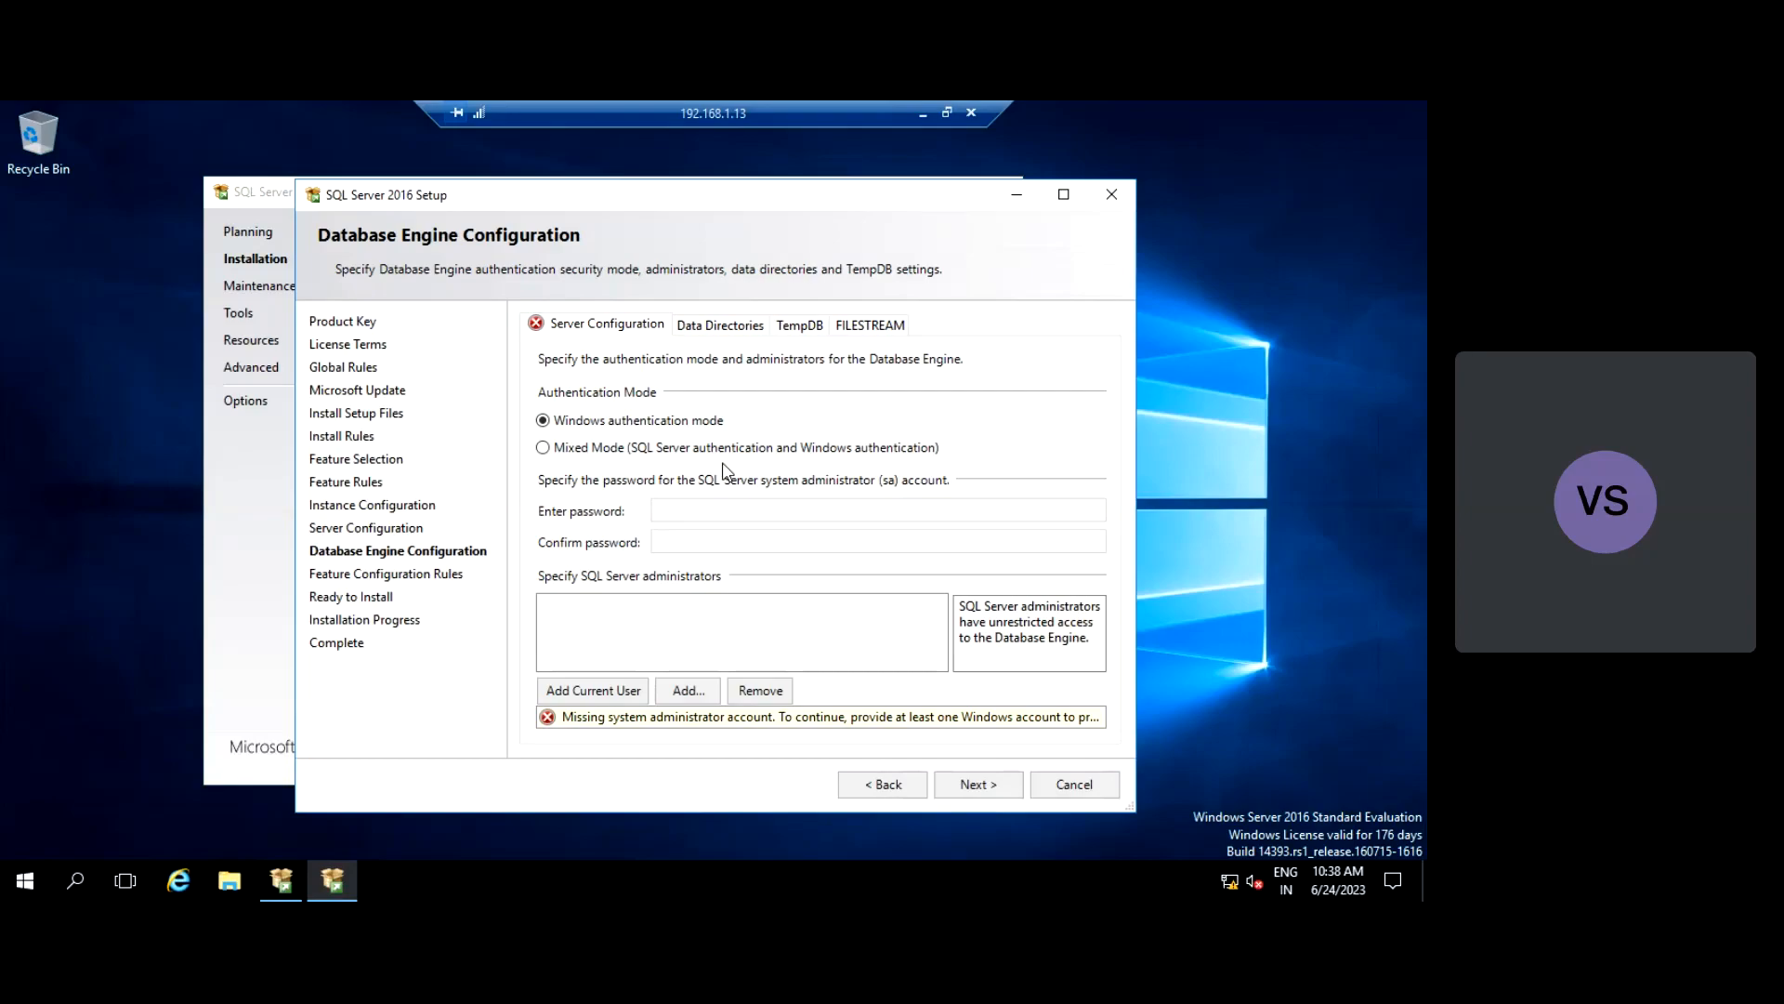
- Set the authentication to Mixed Mode, then enter and confirm the password for the sa account
left_click(543, 447)
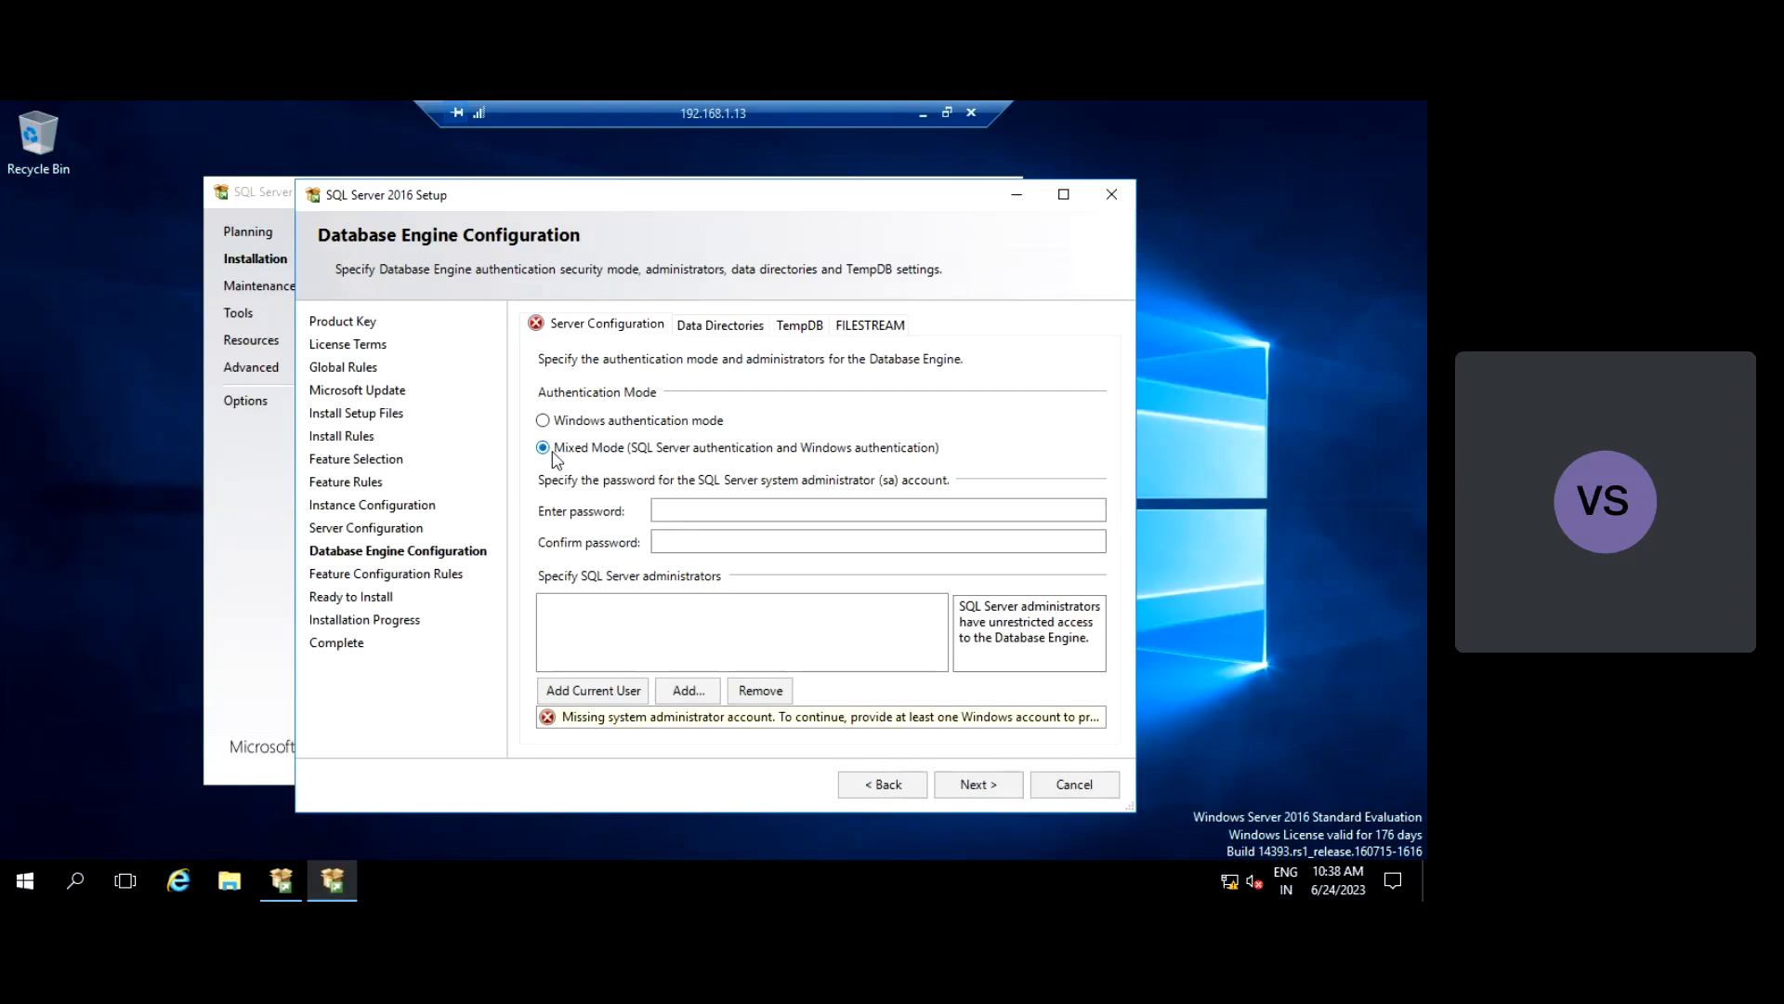
left_click(685, 512)
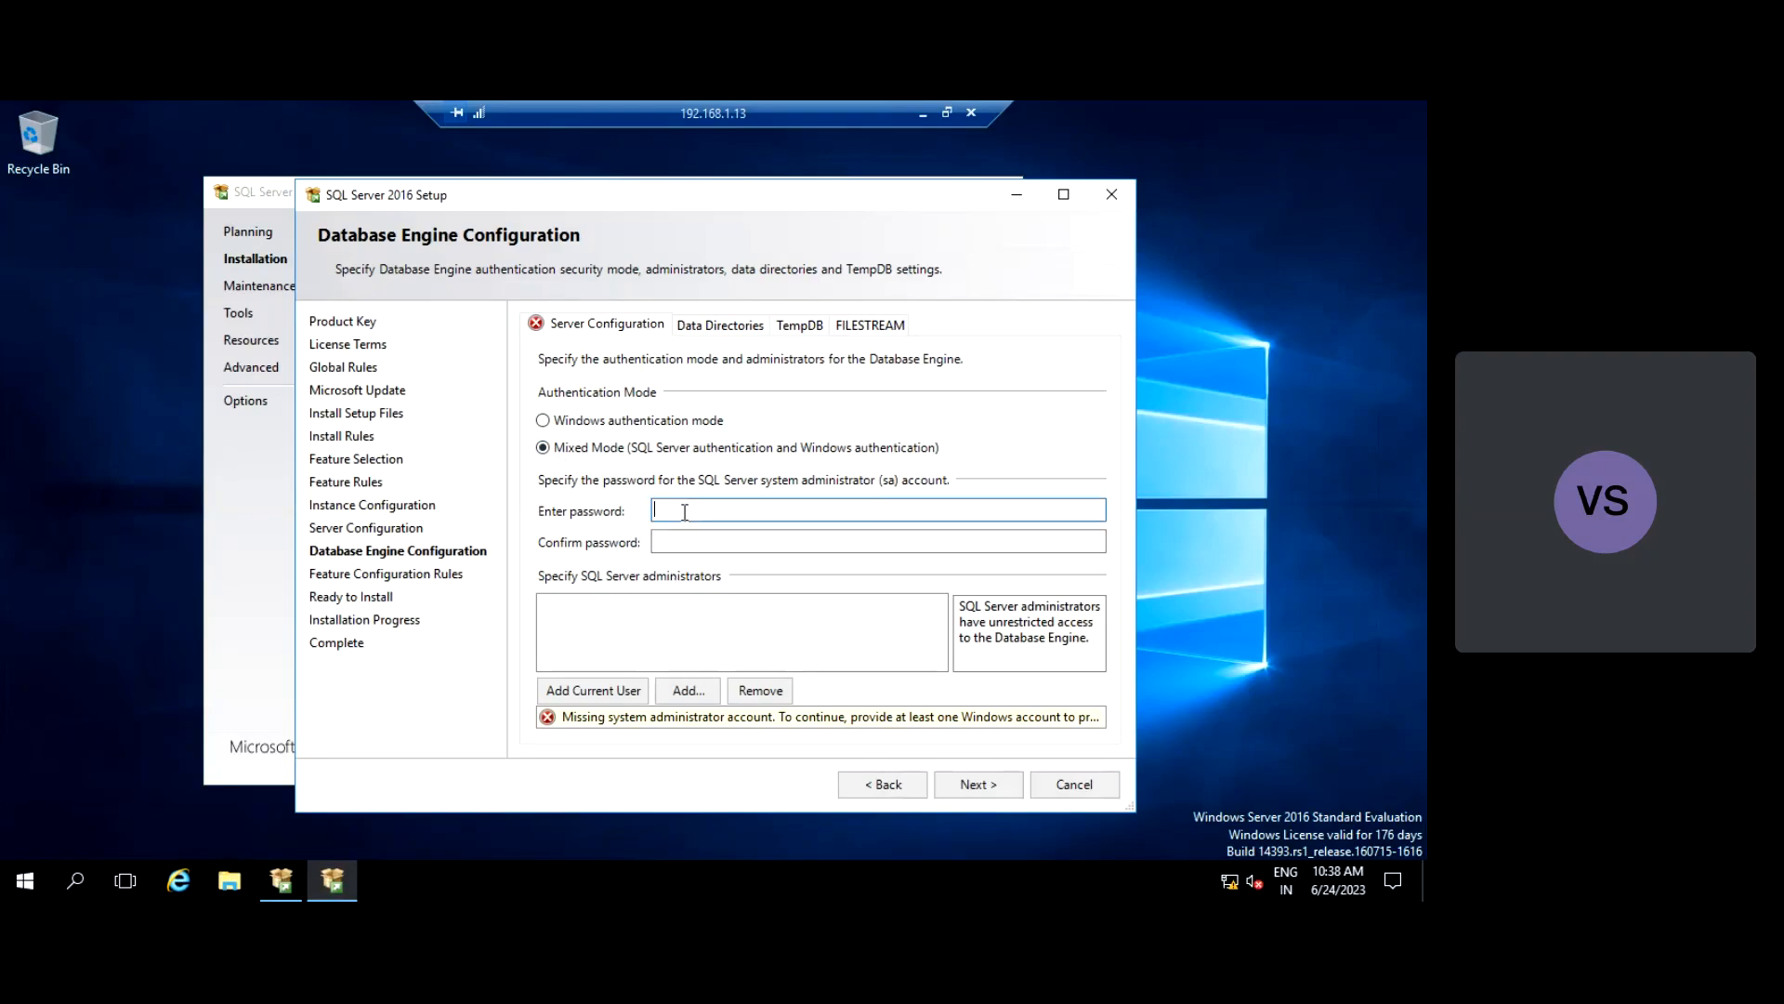
type("••••••••")
left_click(732, 542)
type("••••••")
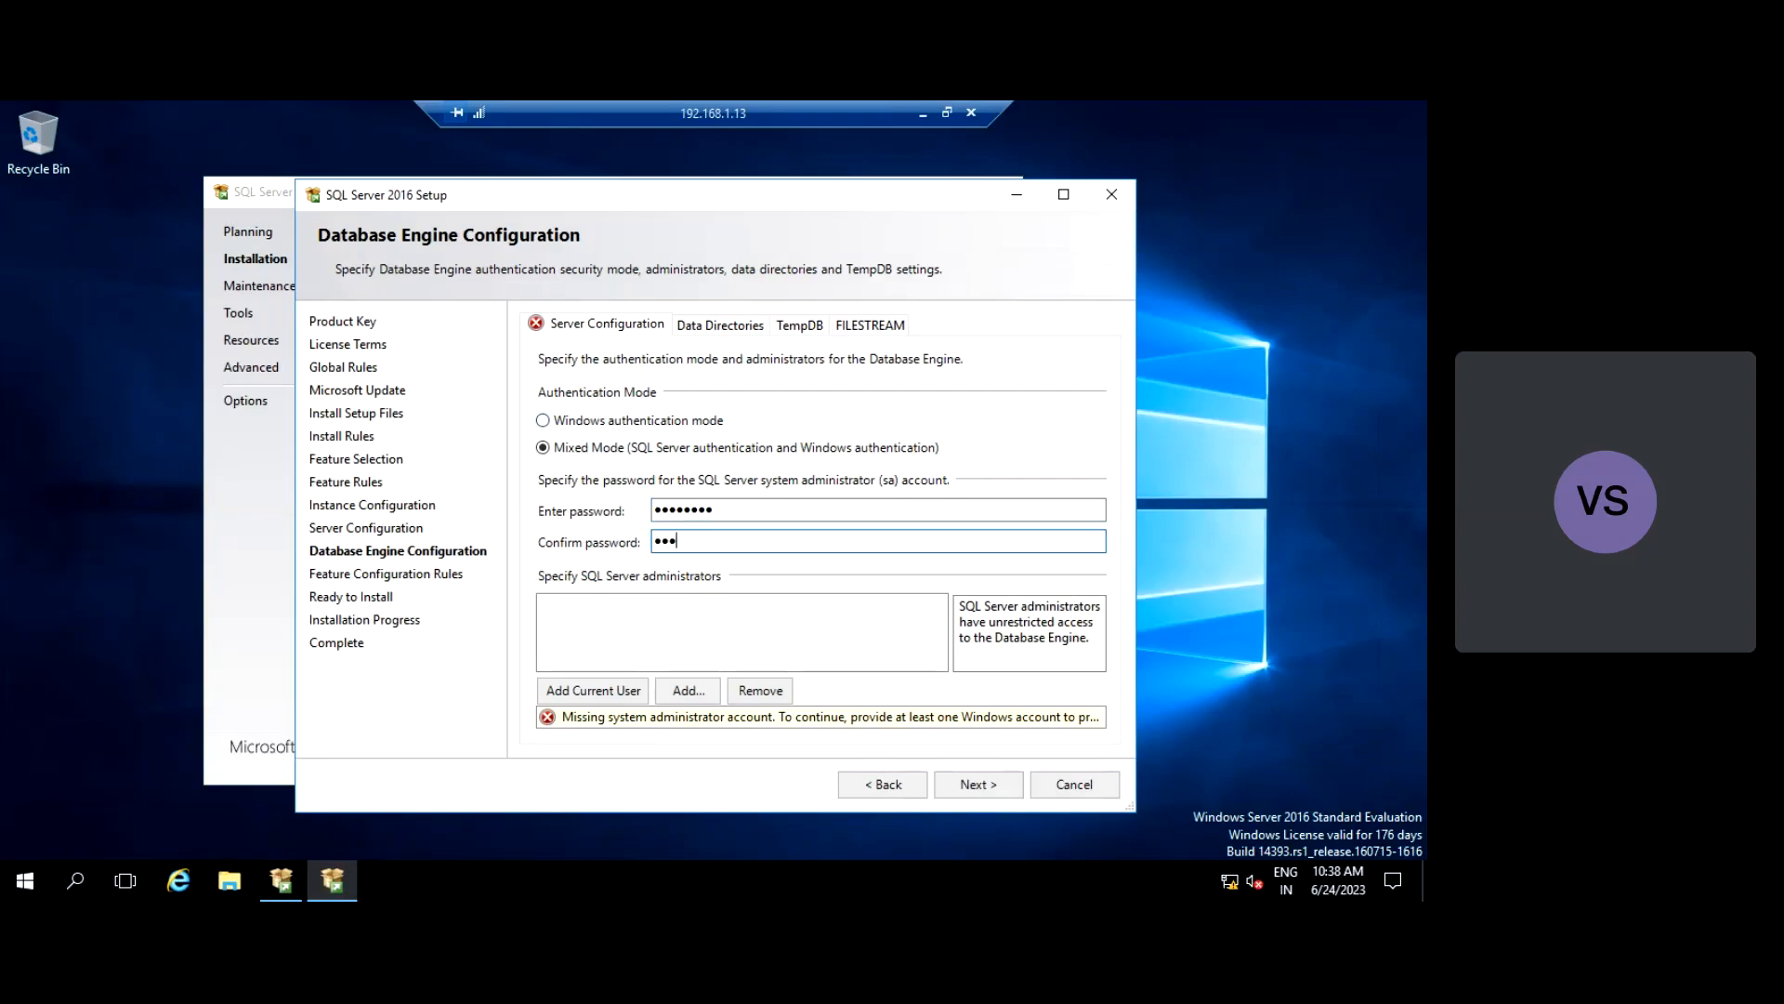
type("••")
- Add the current Windows user as a SQL Server administrator and continue to the installation summary
left_click(608, 692)
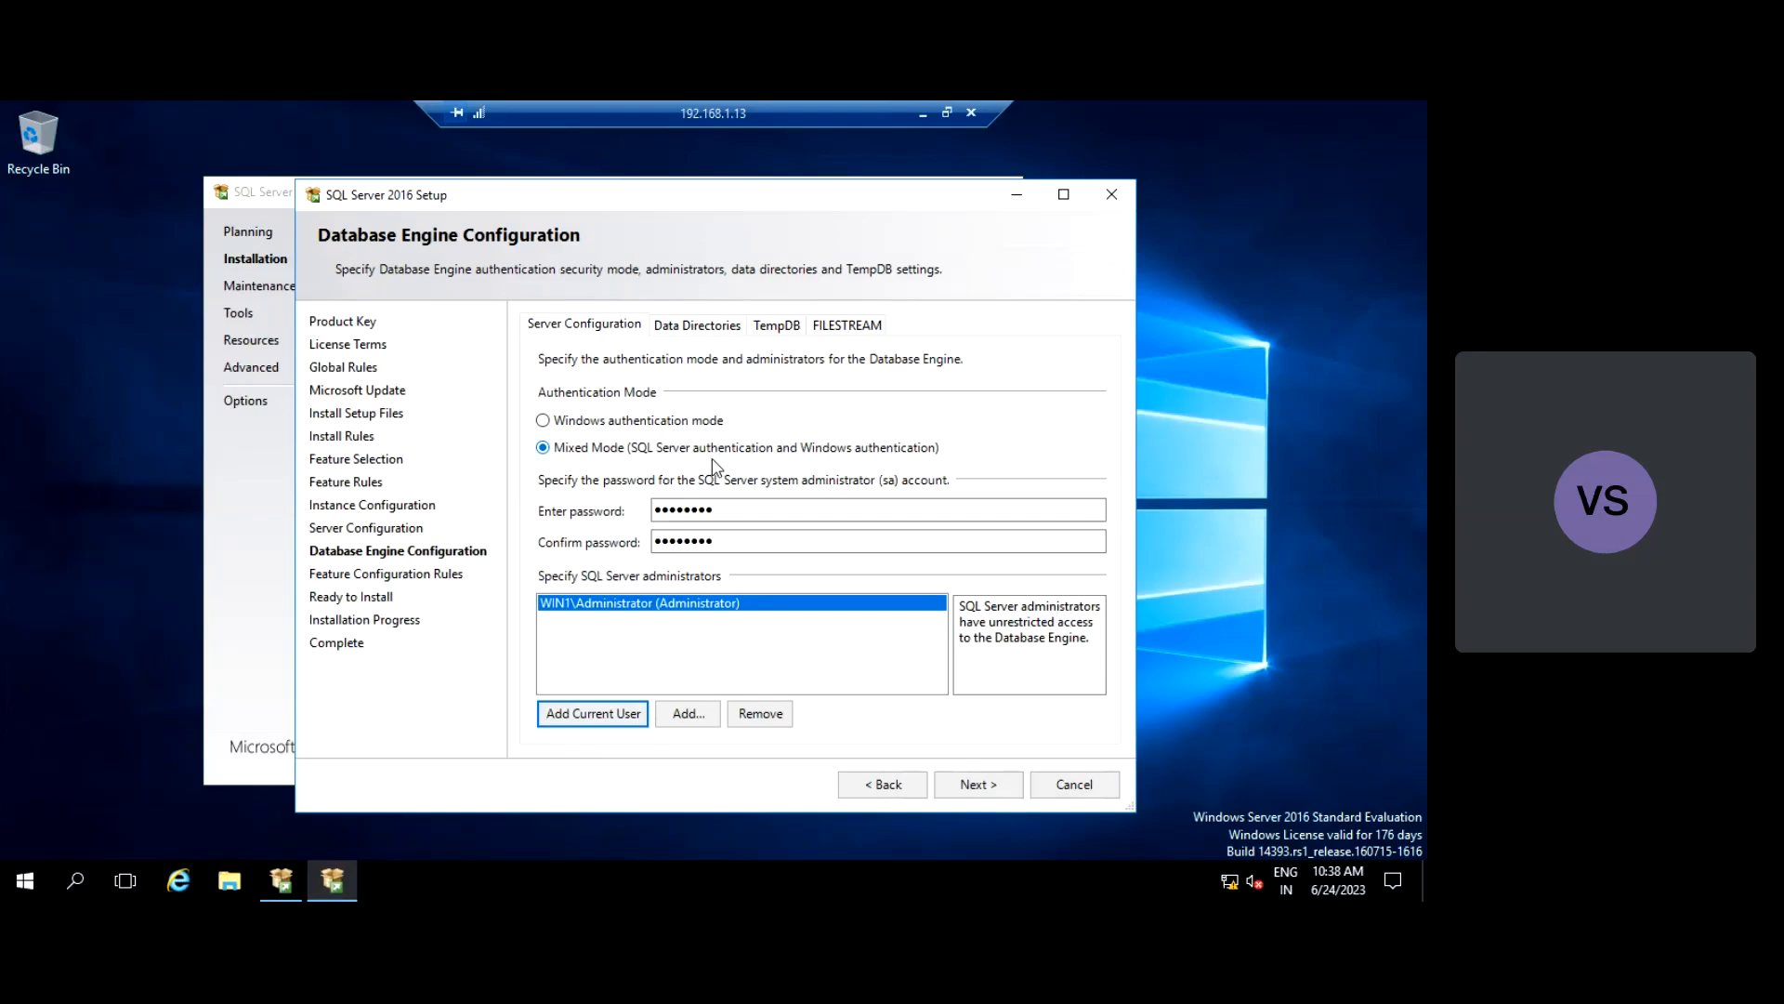
left_click(586, 720)
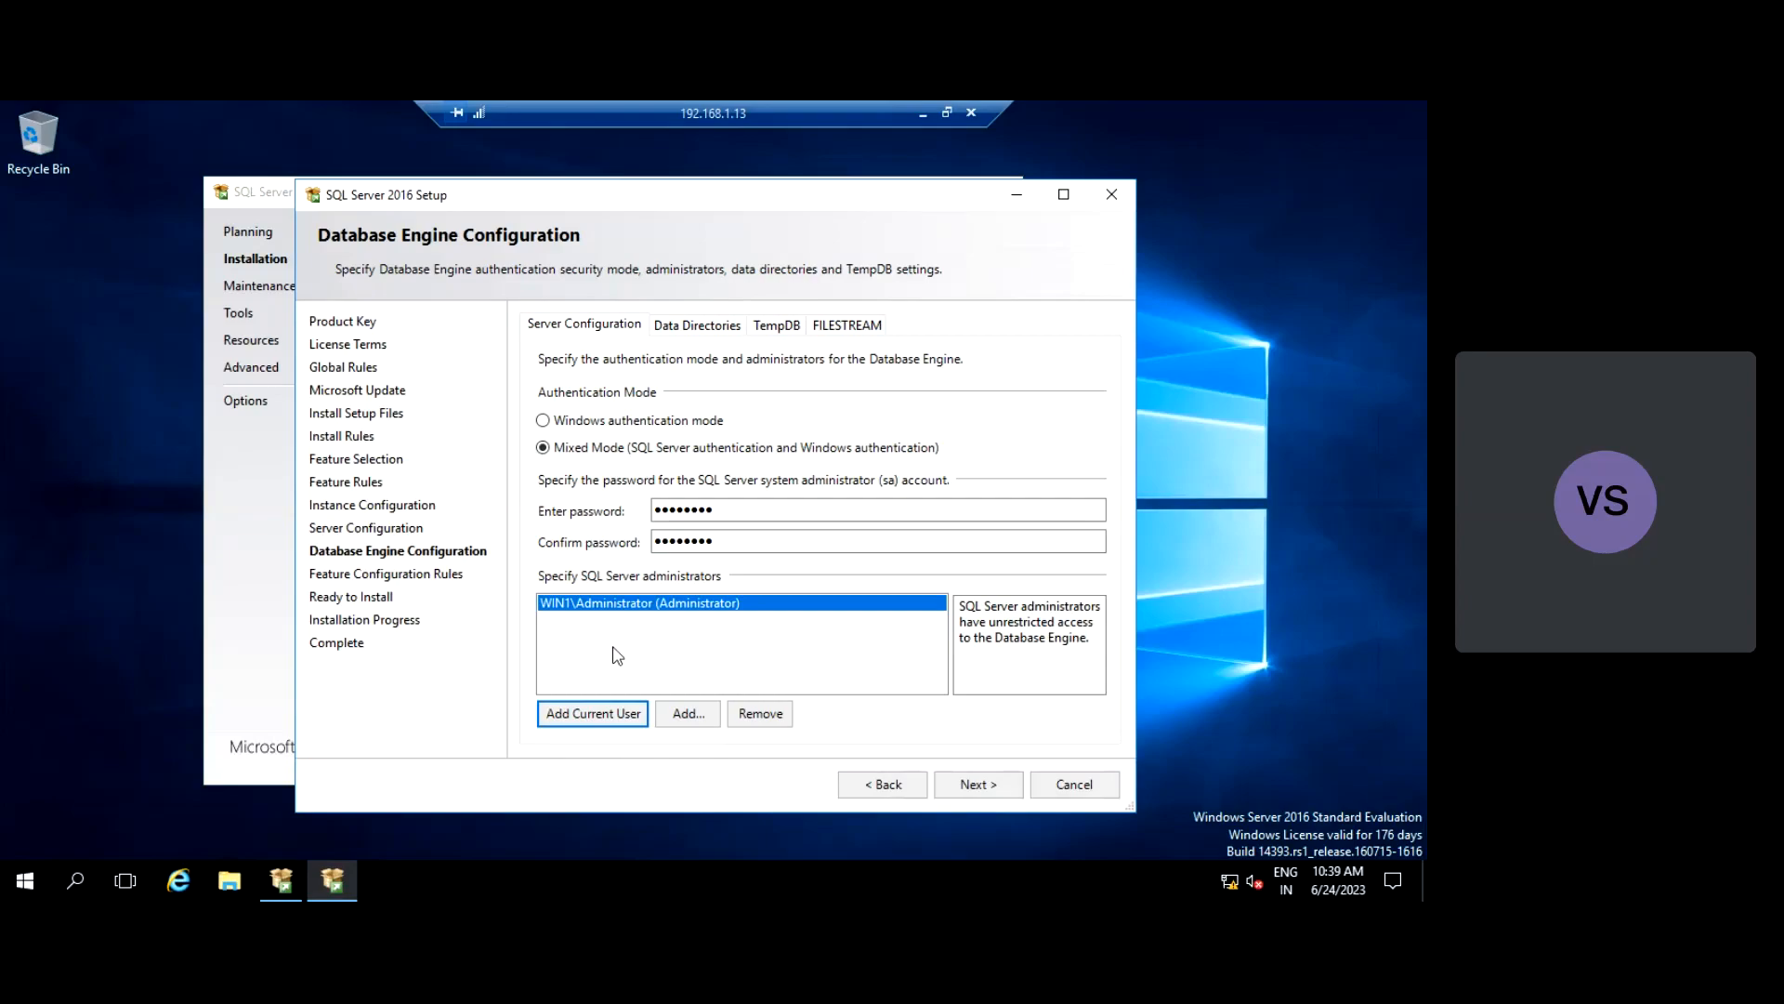
left_click(976, 786)
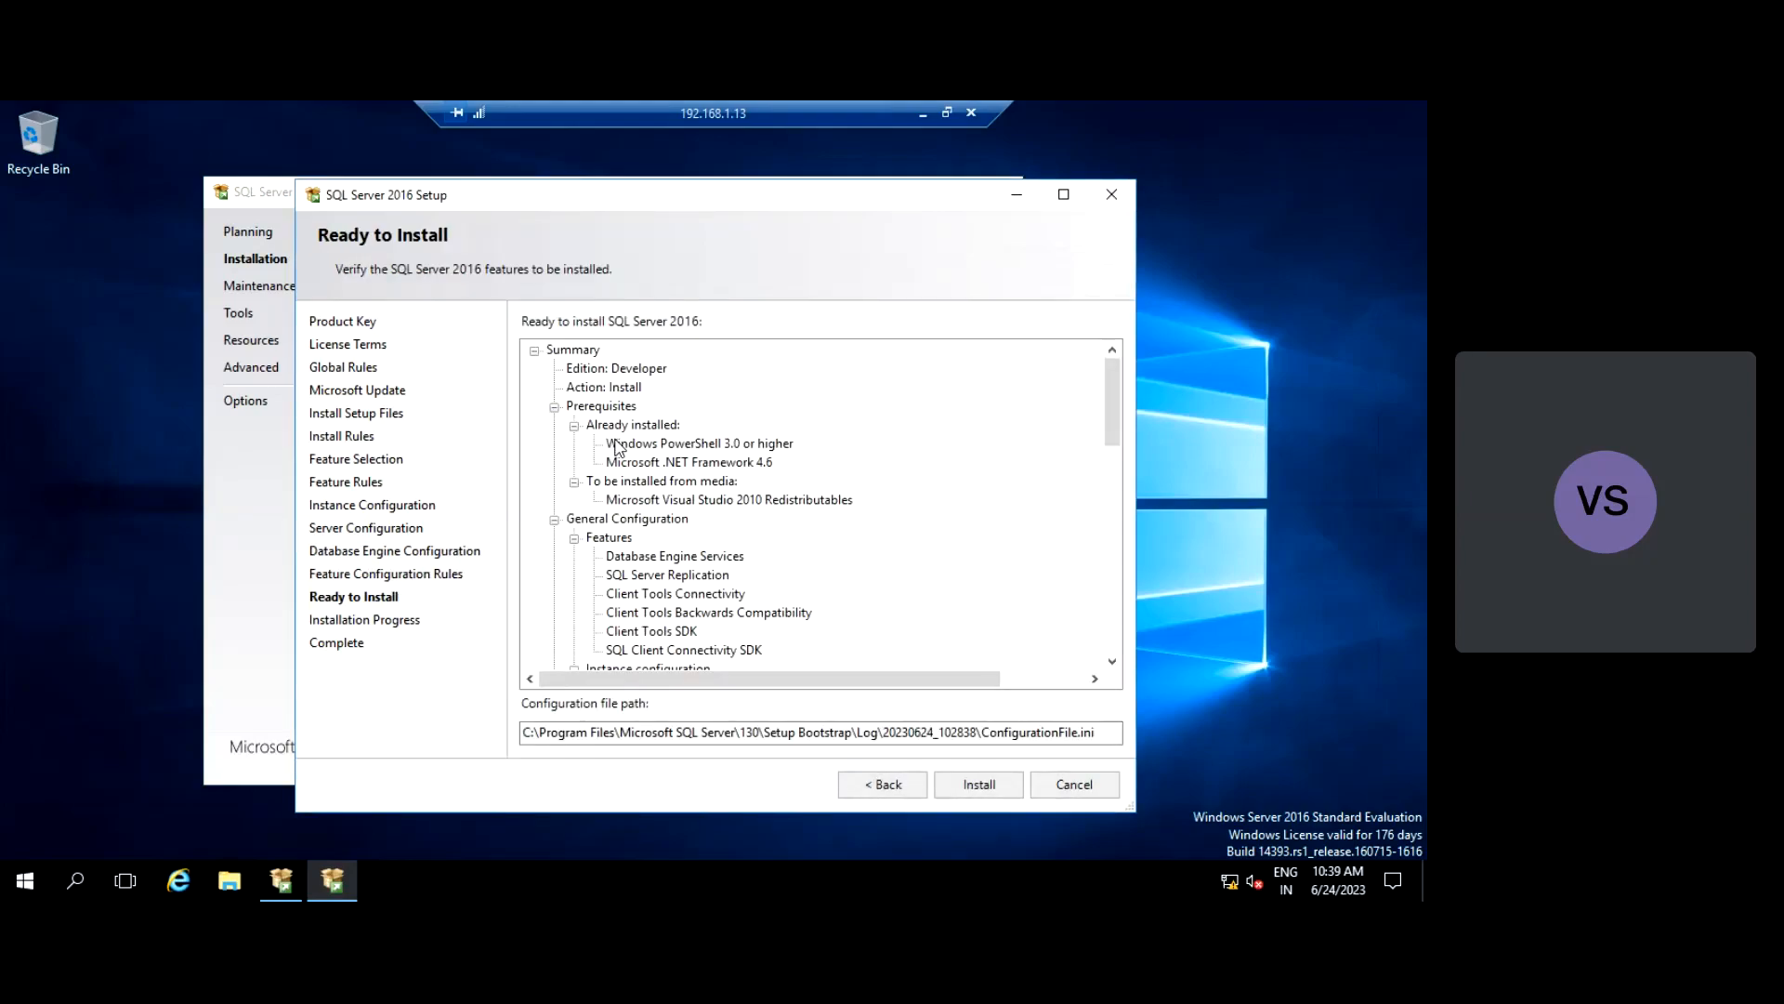
- Review the installation summary for features, instance, directories, service accounts, TempDB, collation, security mode and administrators
scroll(701, 483, "down", 7)
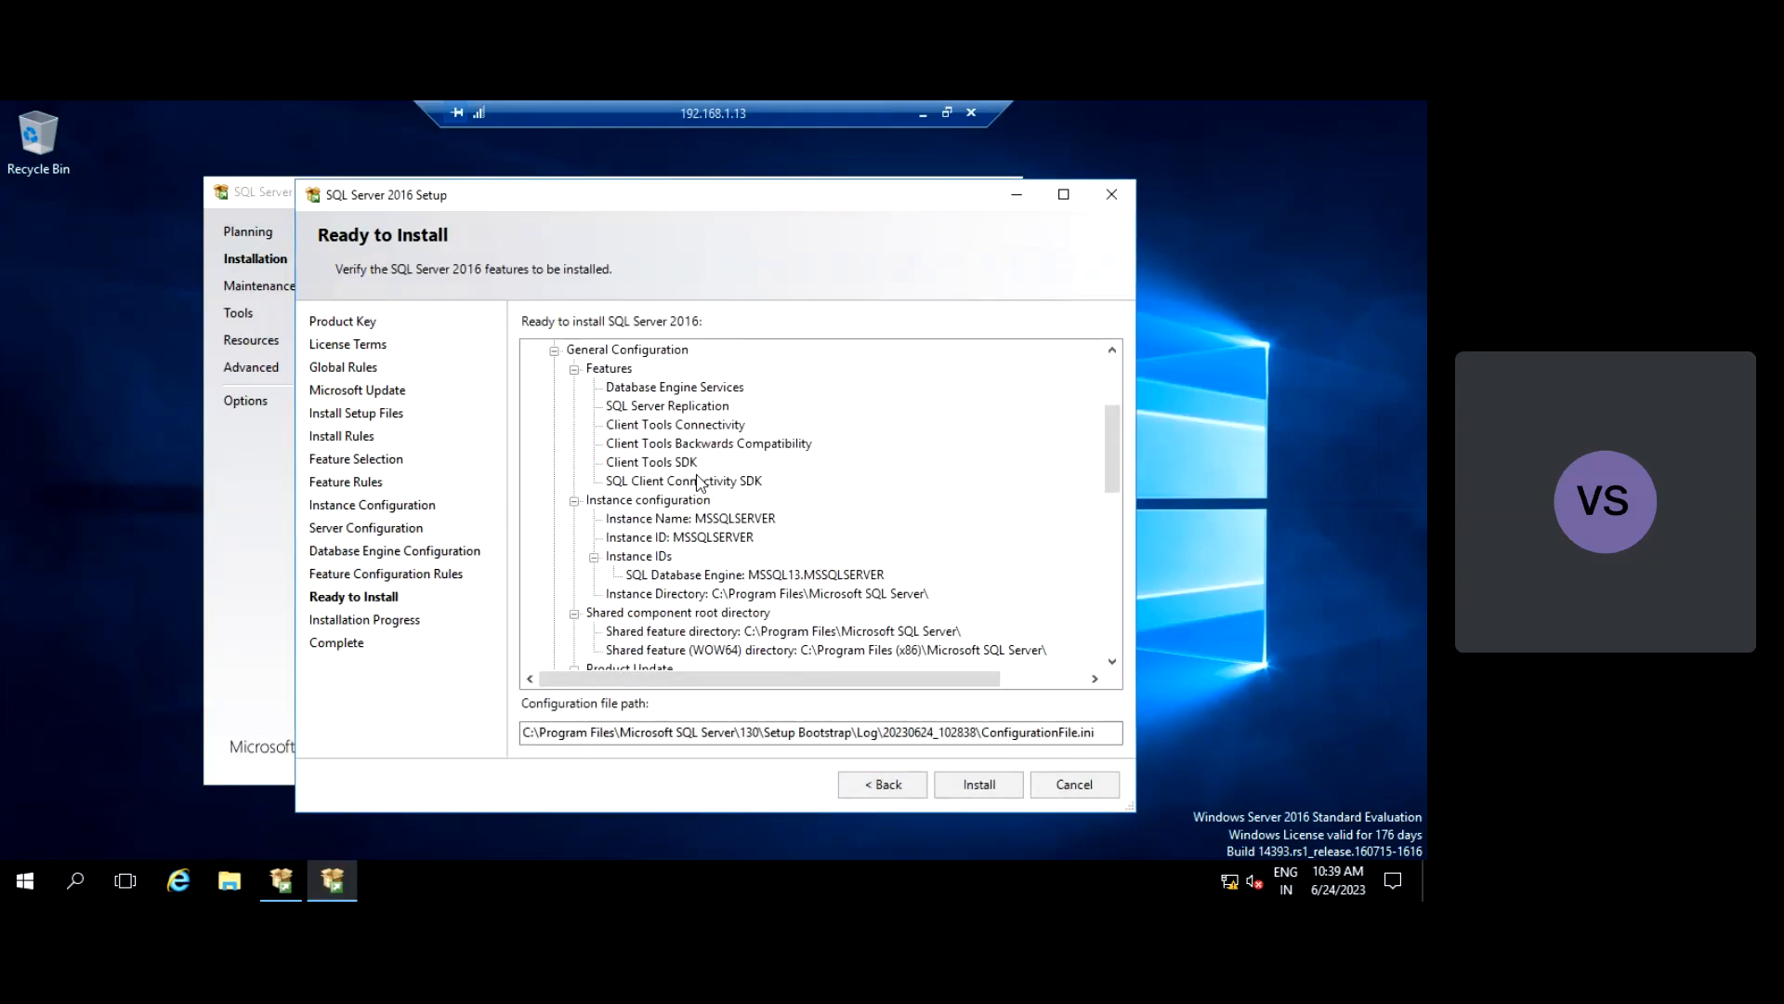
scroll(700, 483, "down", 7)
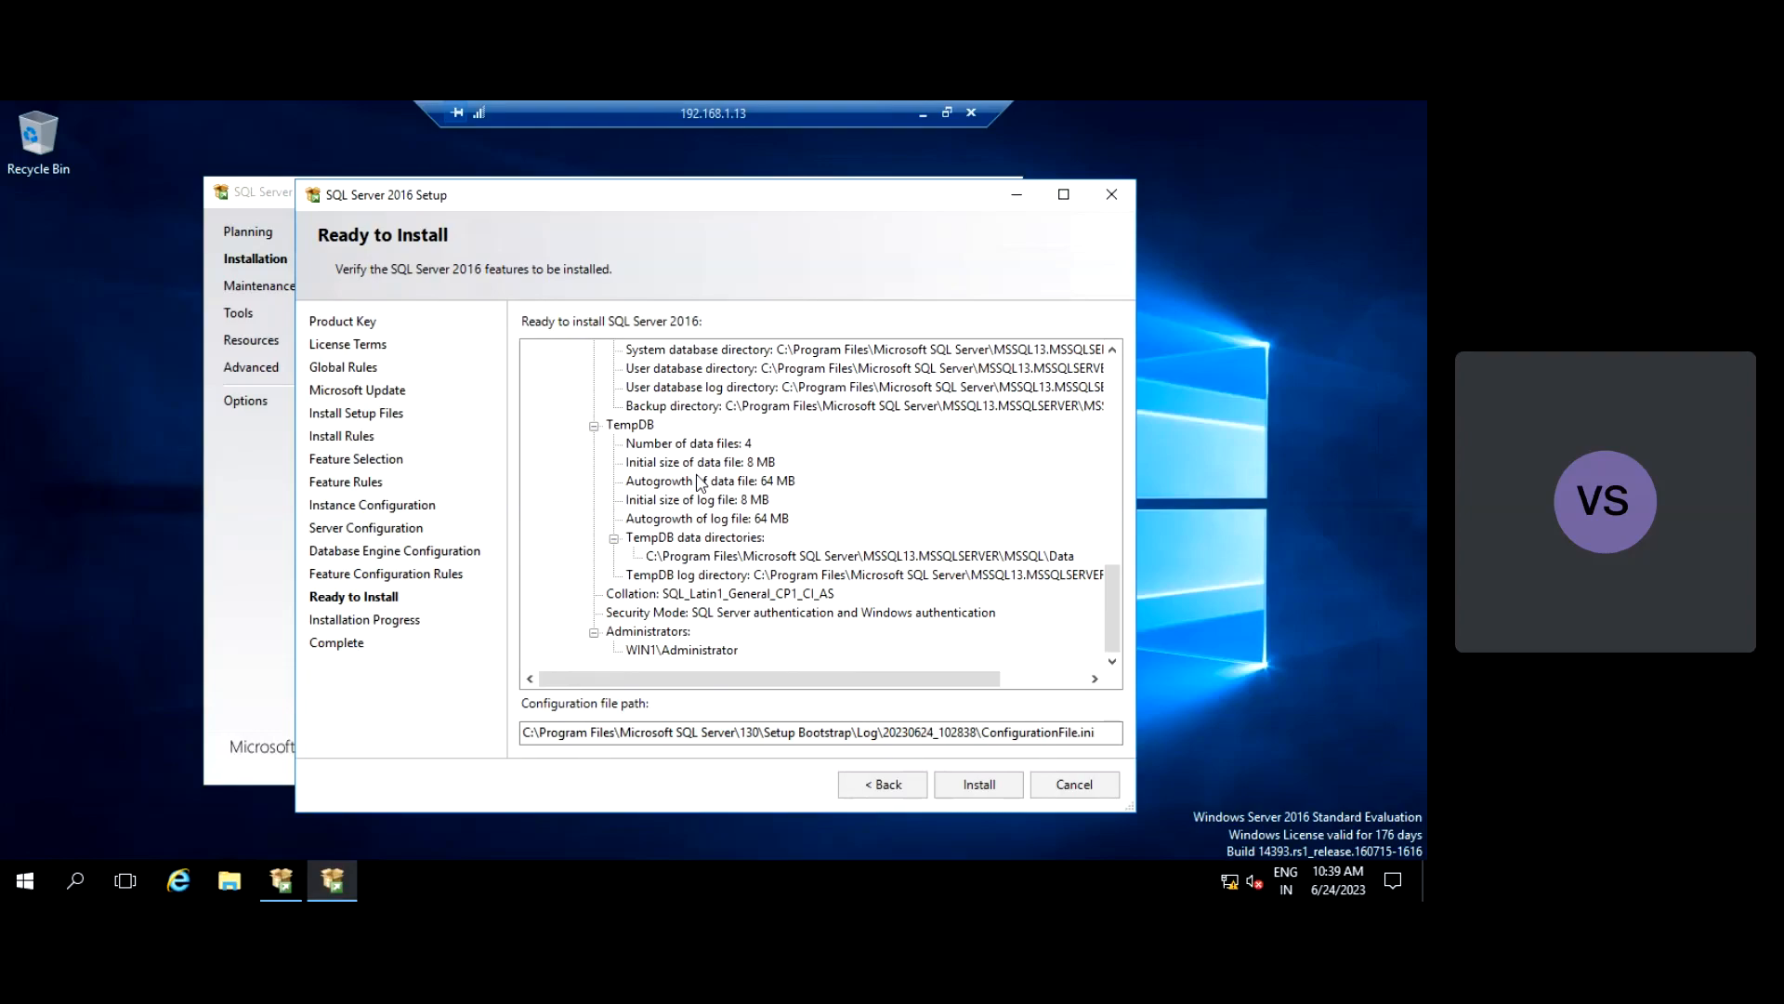
scroll(701, 483, "up", 14)
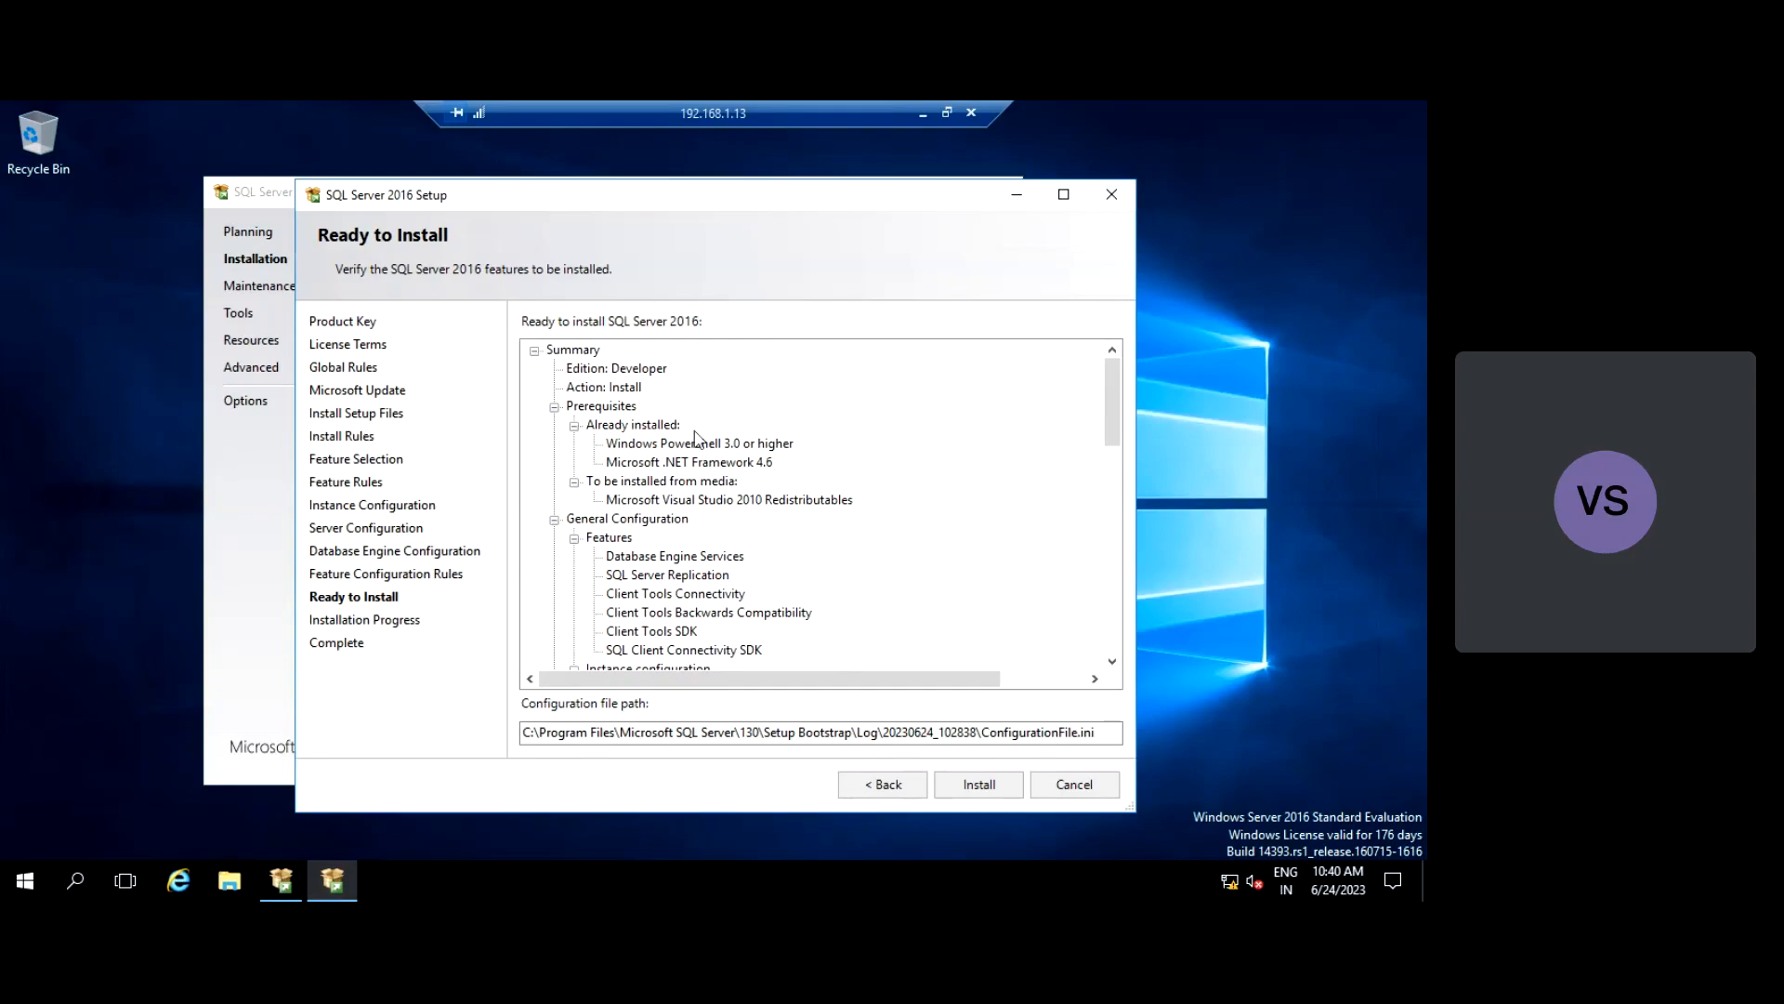
scroll(713, 474, "down", 2)
scroll(713, 474, "up", 1)
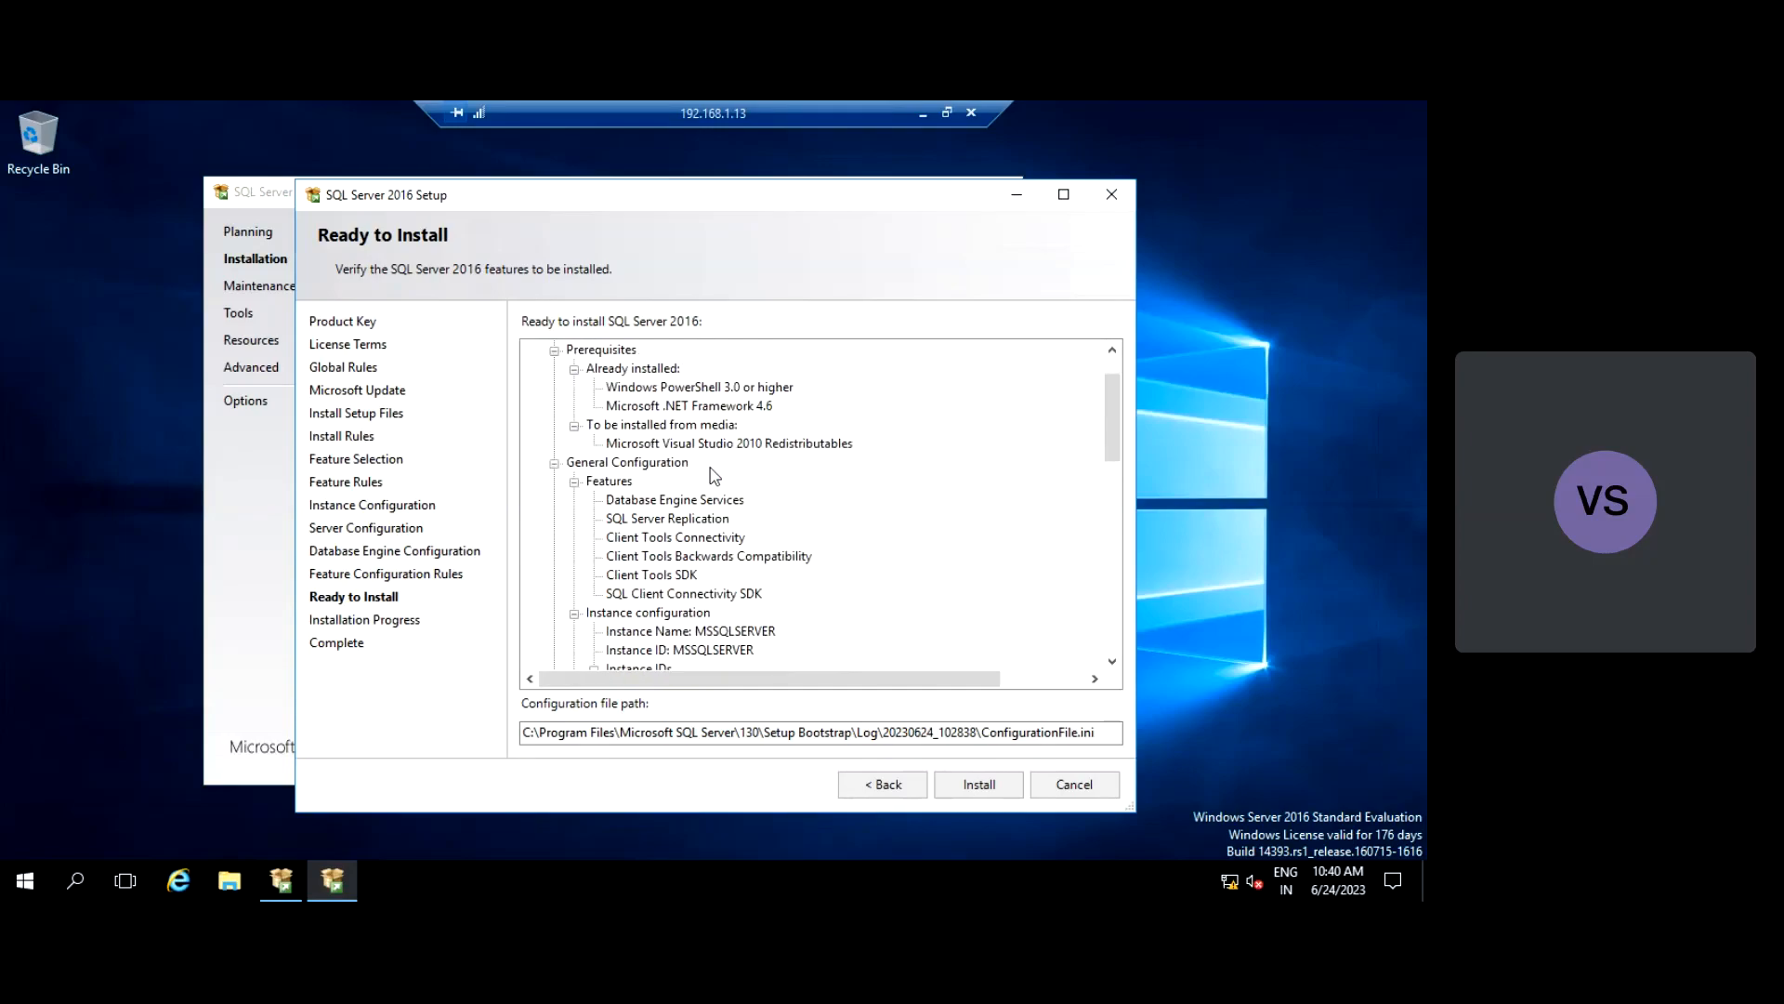
scroll(699, 541, "down", 4)
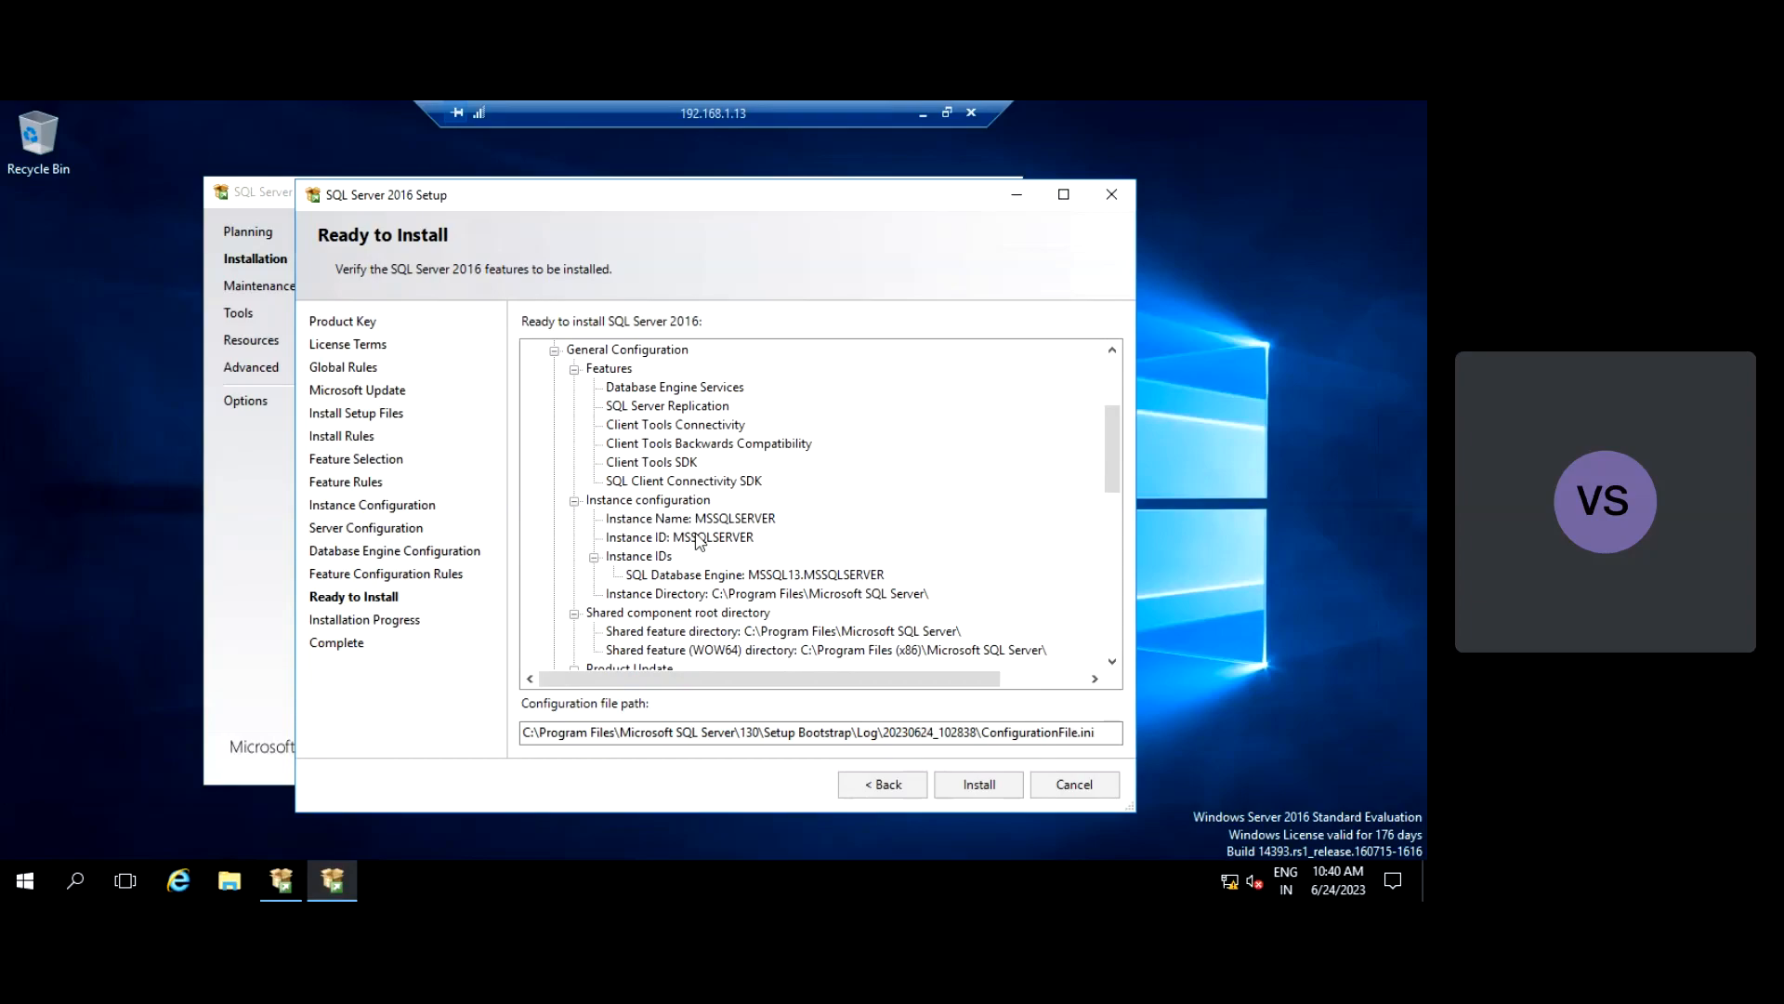
scroll(699, 541, "down", 6)
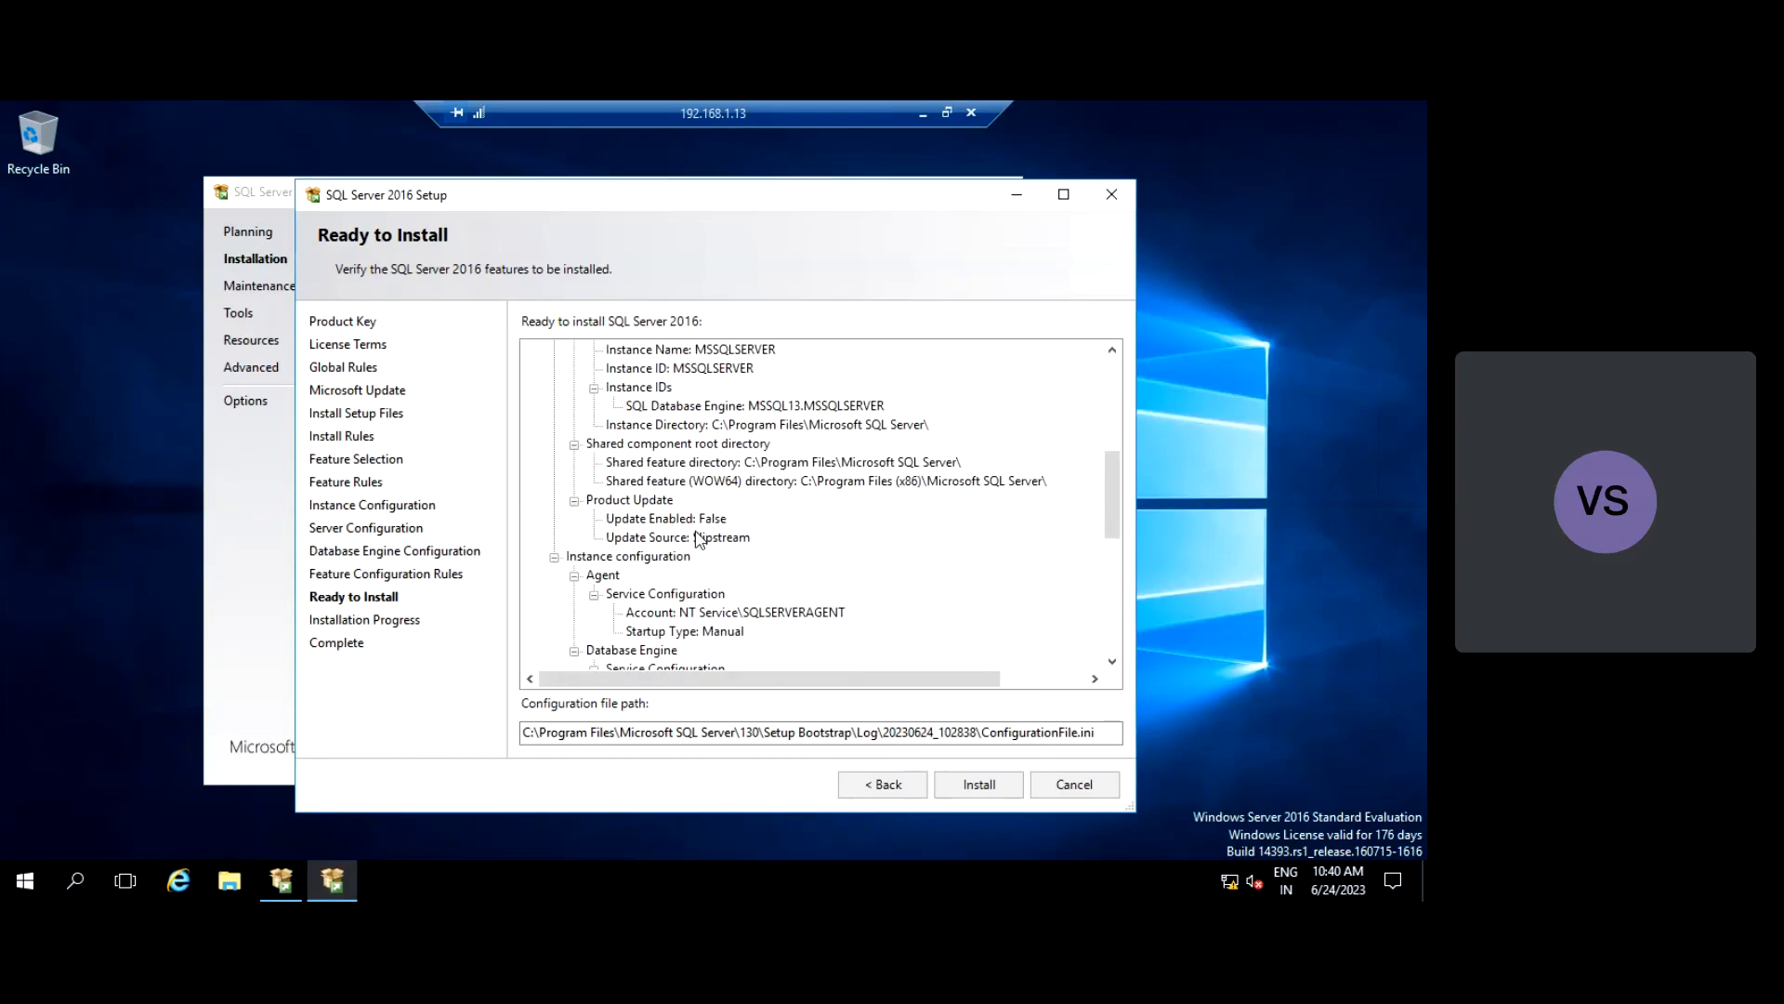
scroll(699, 540, "down", 1)
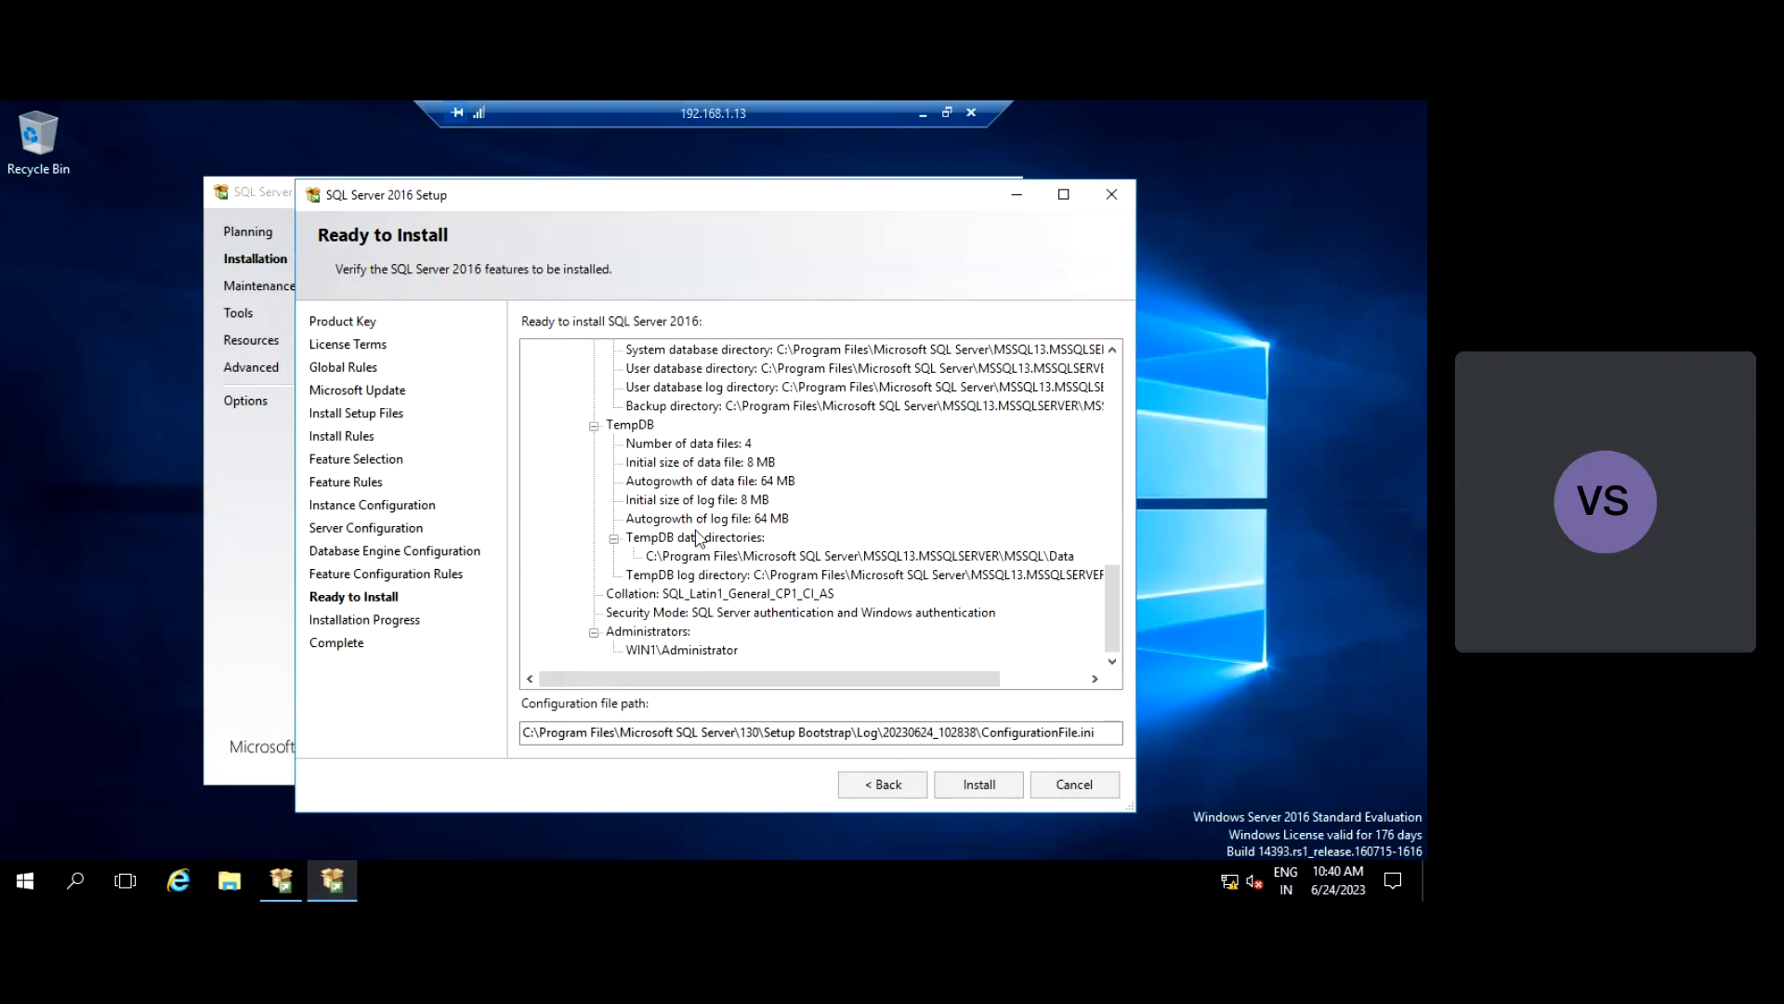
scroll(700, 558, "up", 3)
scroll(700, 561, "up", 10)
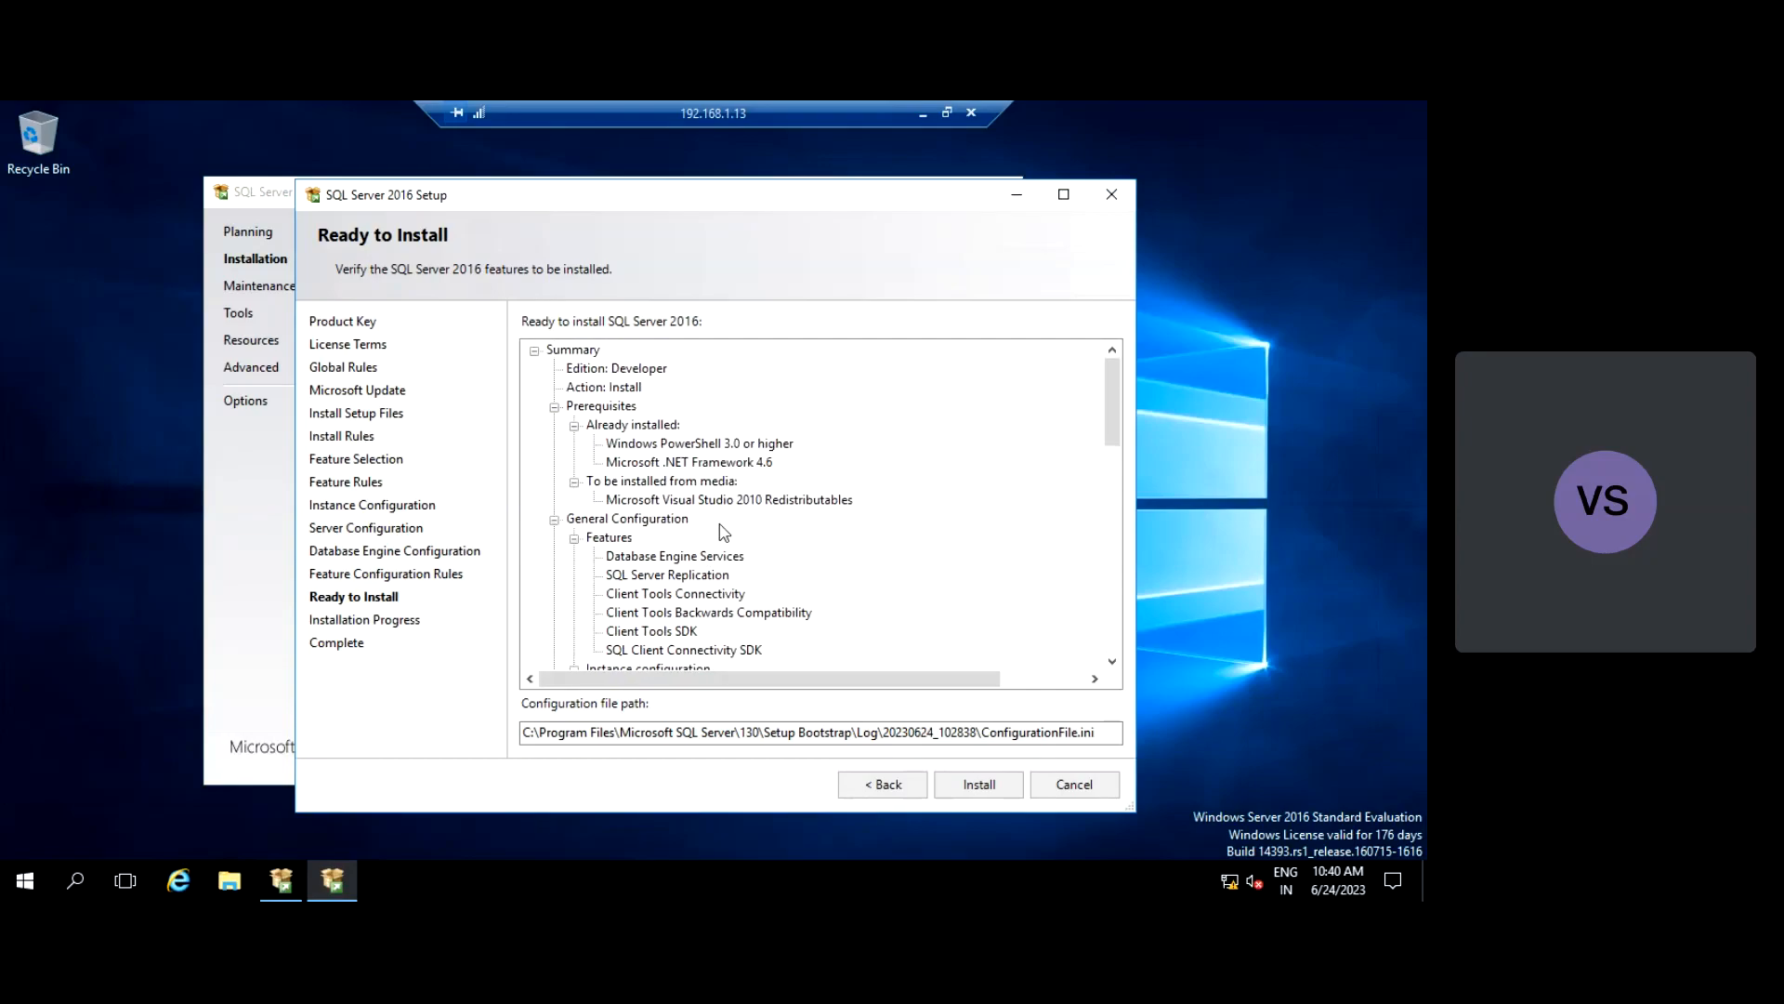
scroll(723, 532, "down", 7)
scroll(723, 531, "down", 8)
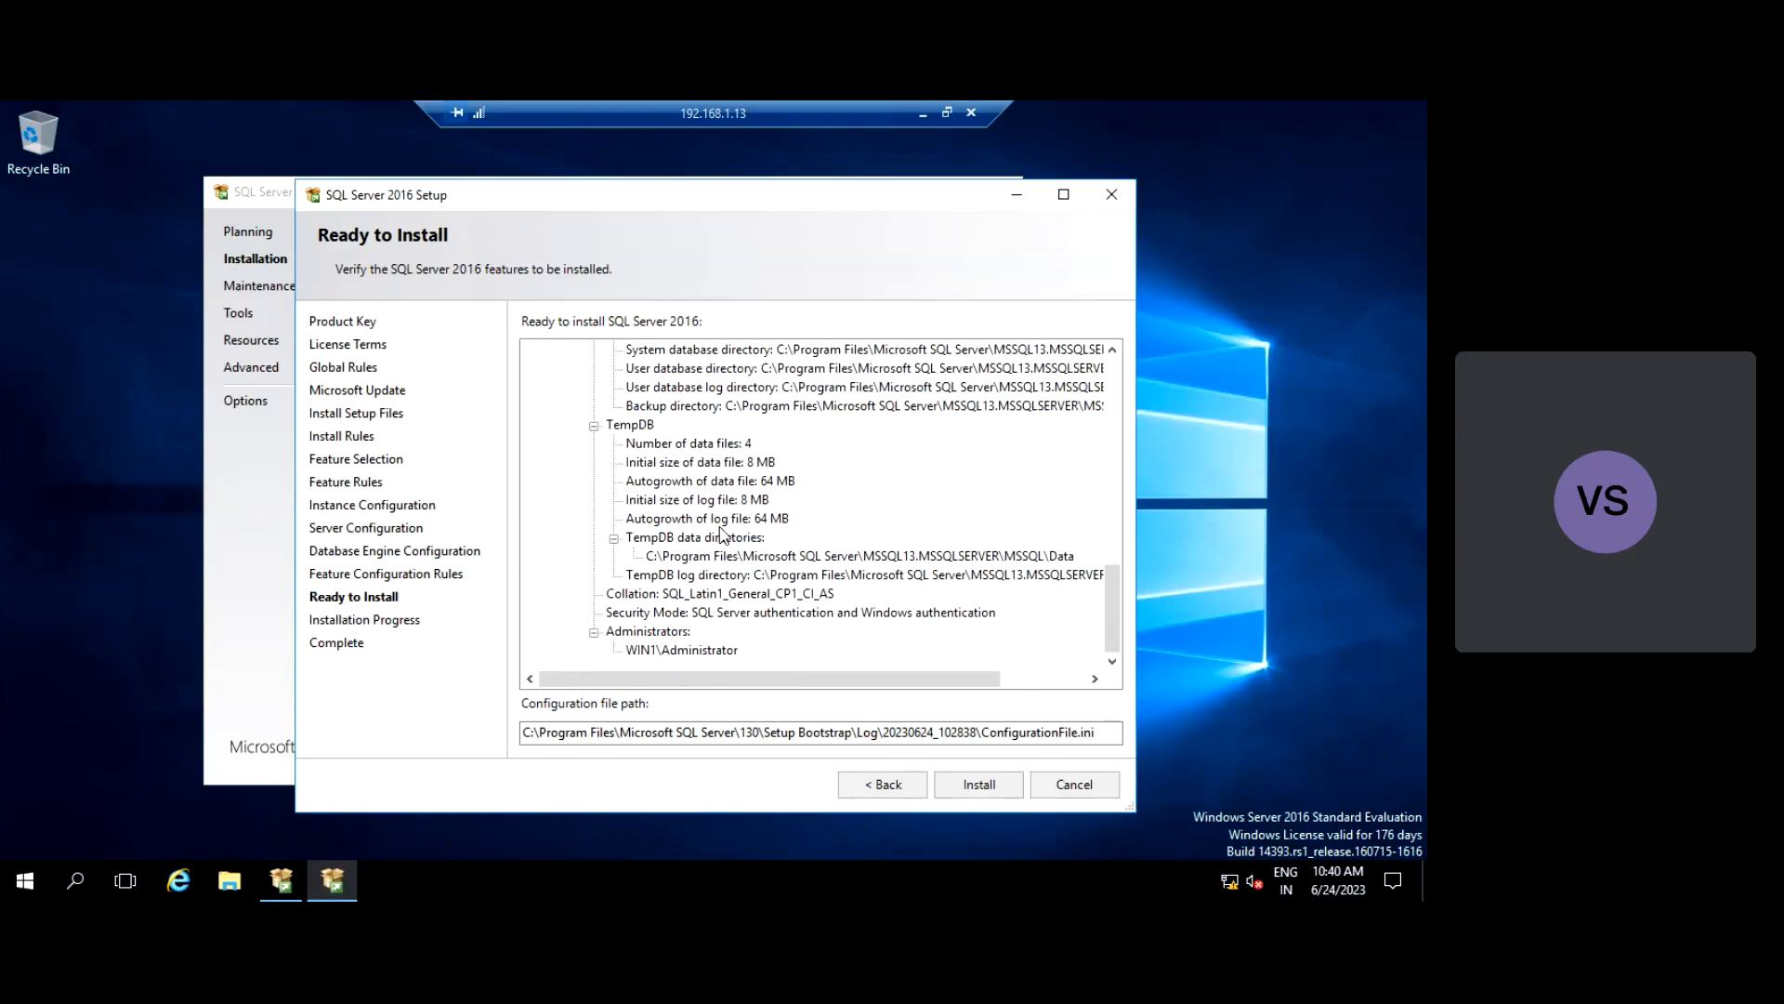
- Start the SQL Server 2016 installation with the reviewed configuration
left_click(982, 789)
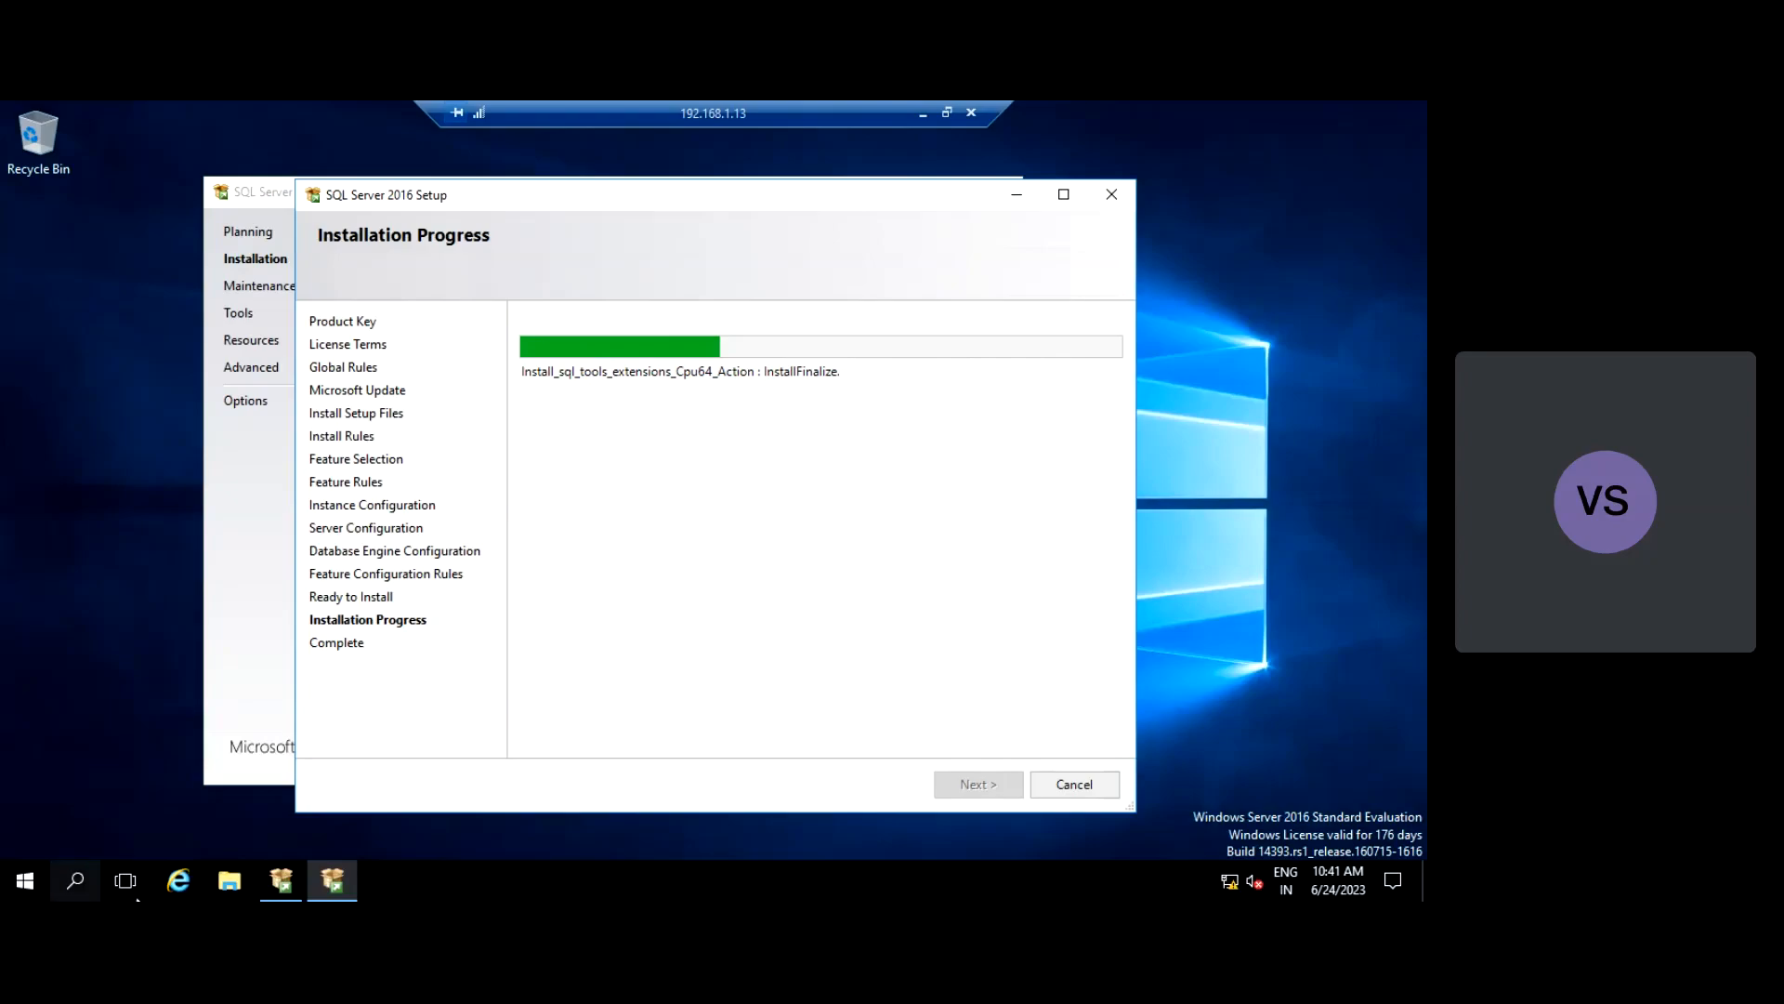
- Switch to File Explorer and browse to the setup log folder, C:\Program Files\Microsoft SQL Server\130\Setup Bootstrap\Log
left_click(231, 882)
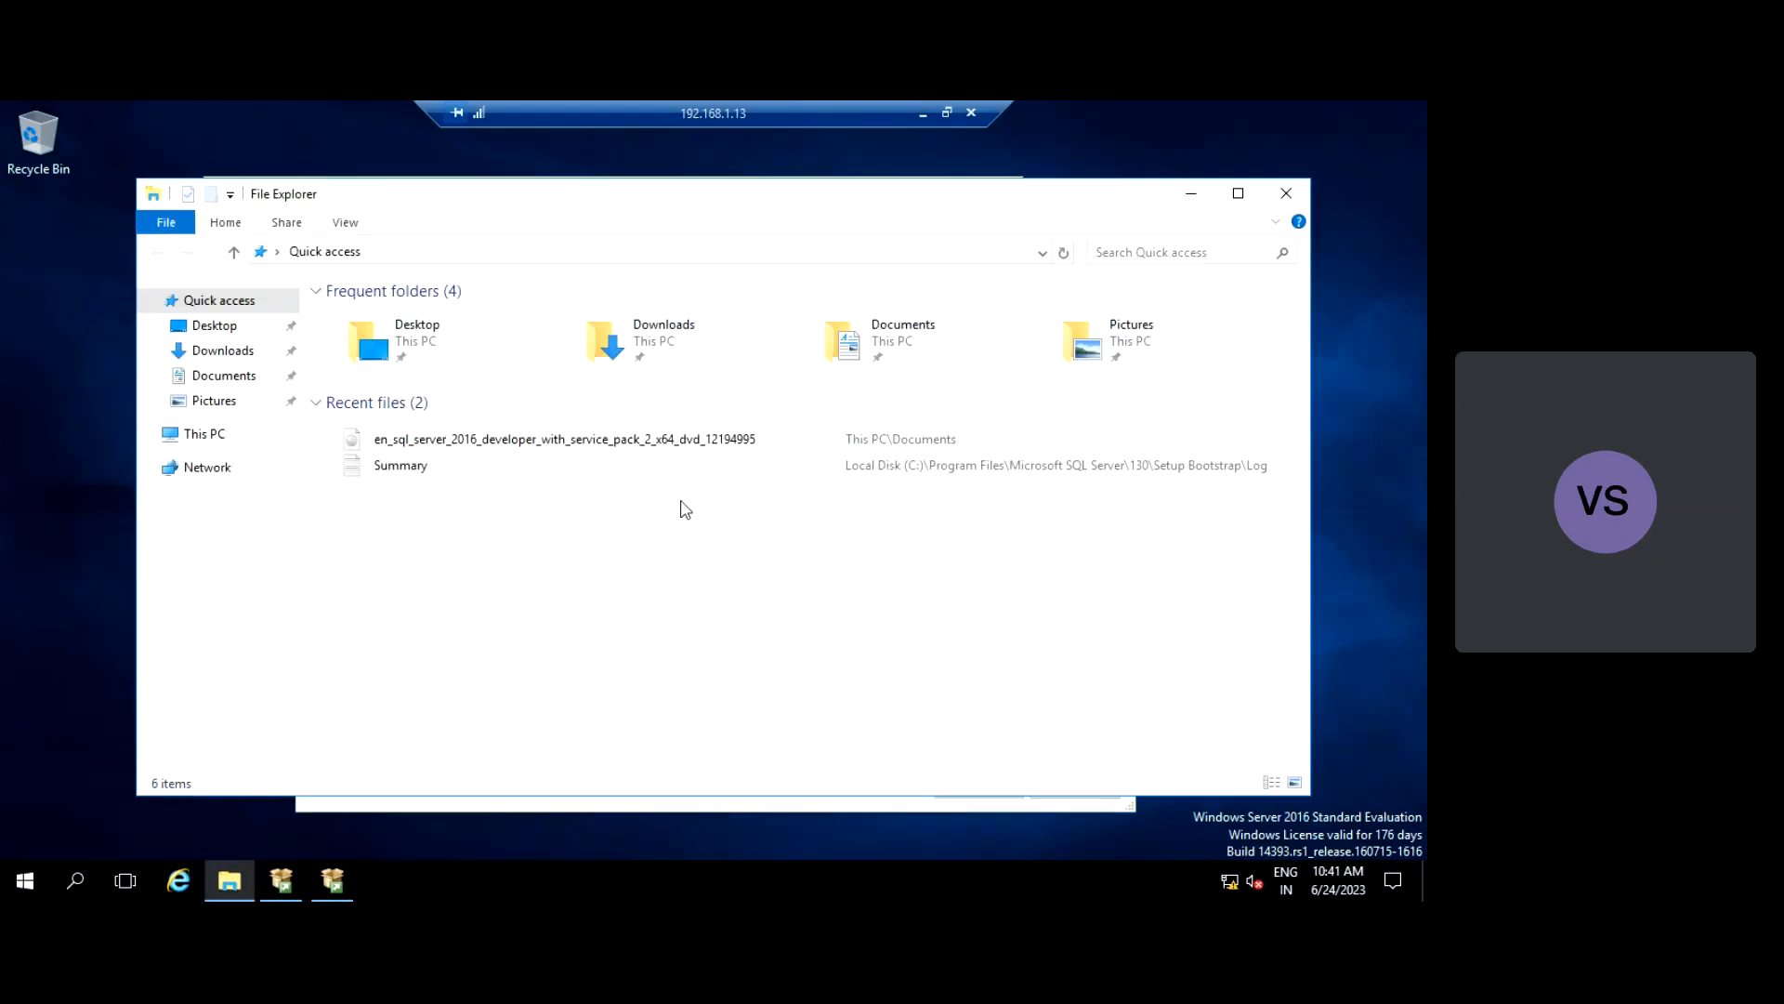
left_click(206, 436)
double_click(650, 493)
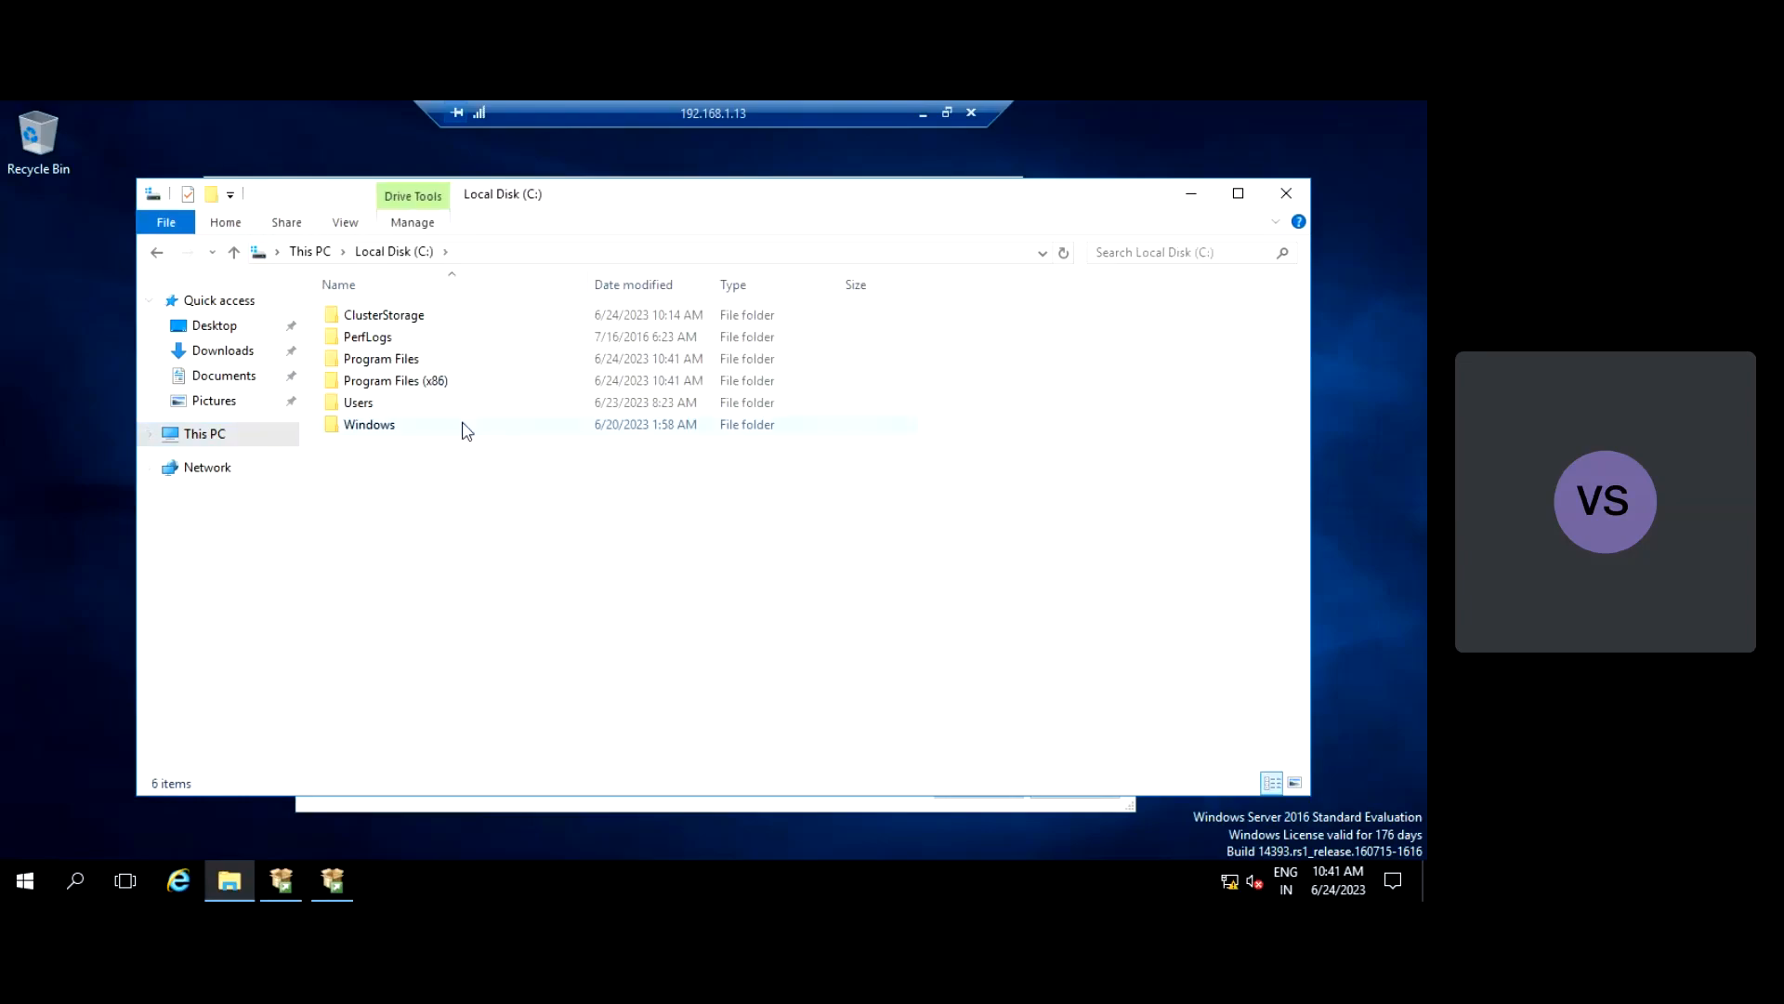
double_click(390, 361)
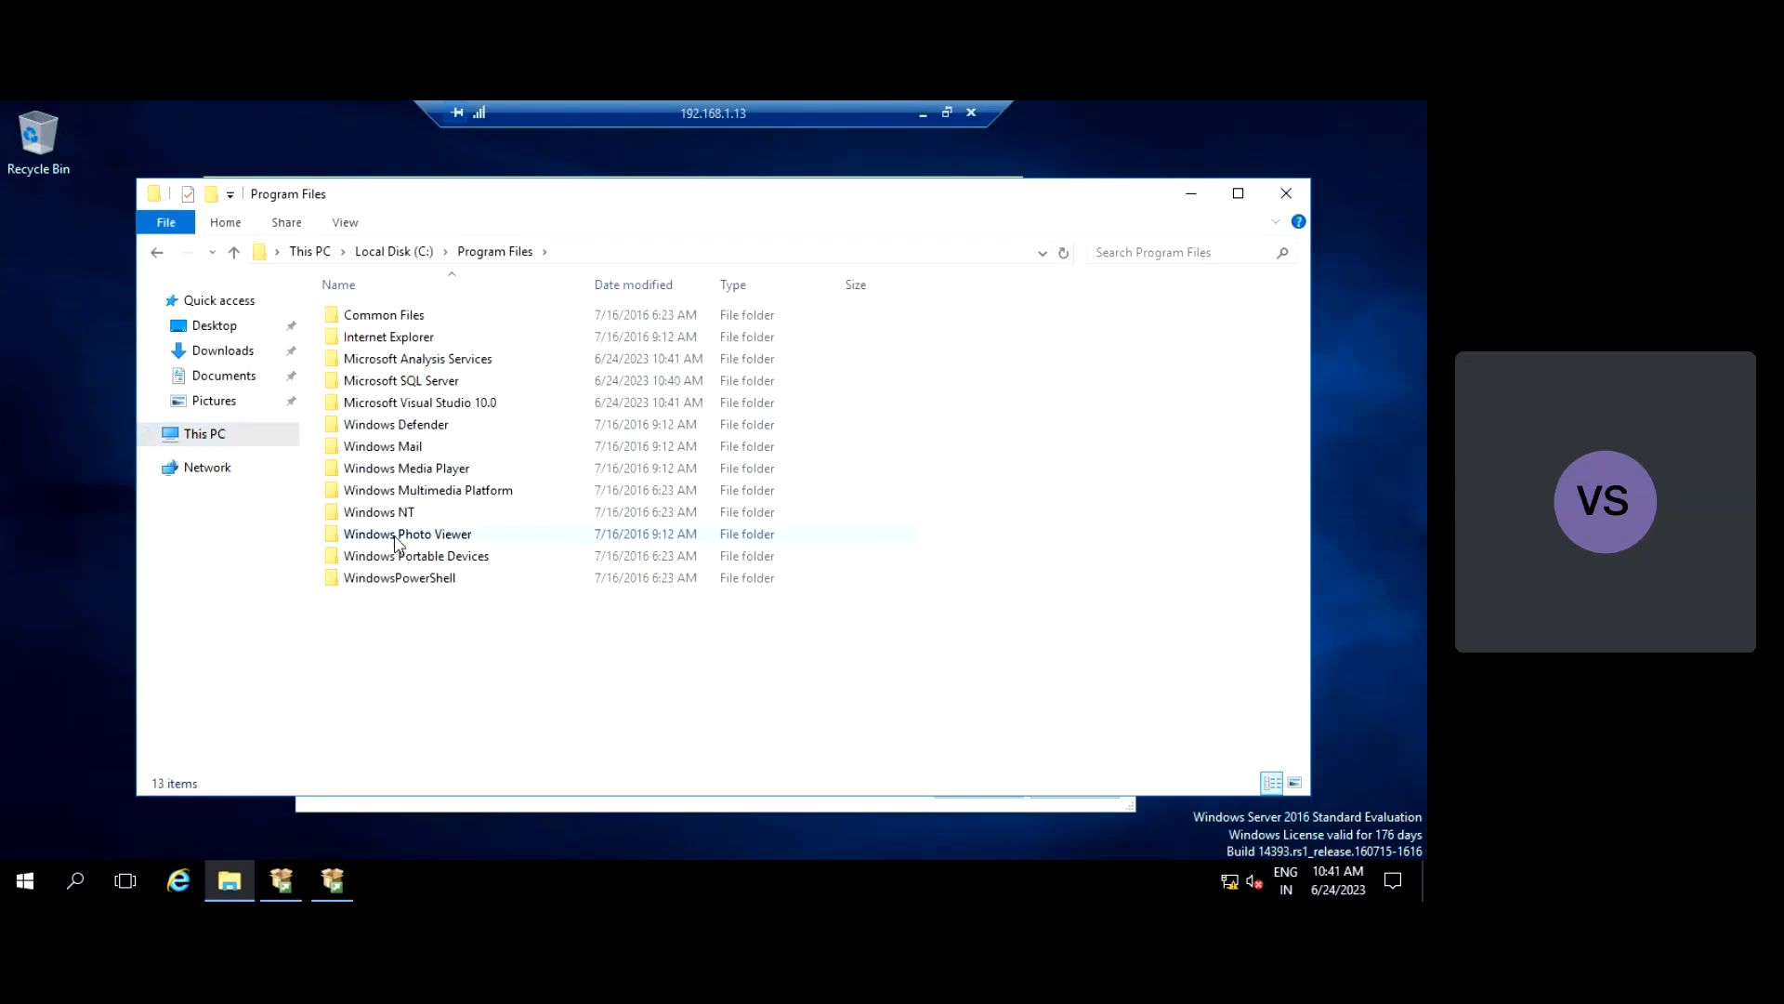
double_click(404, 387)
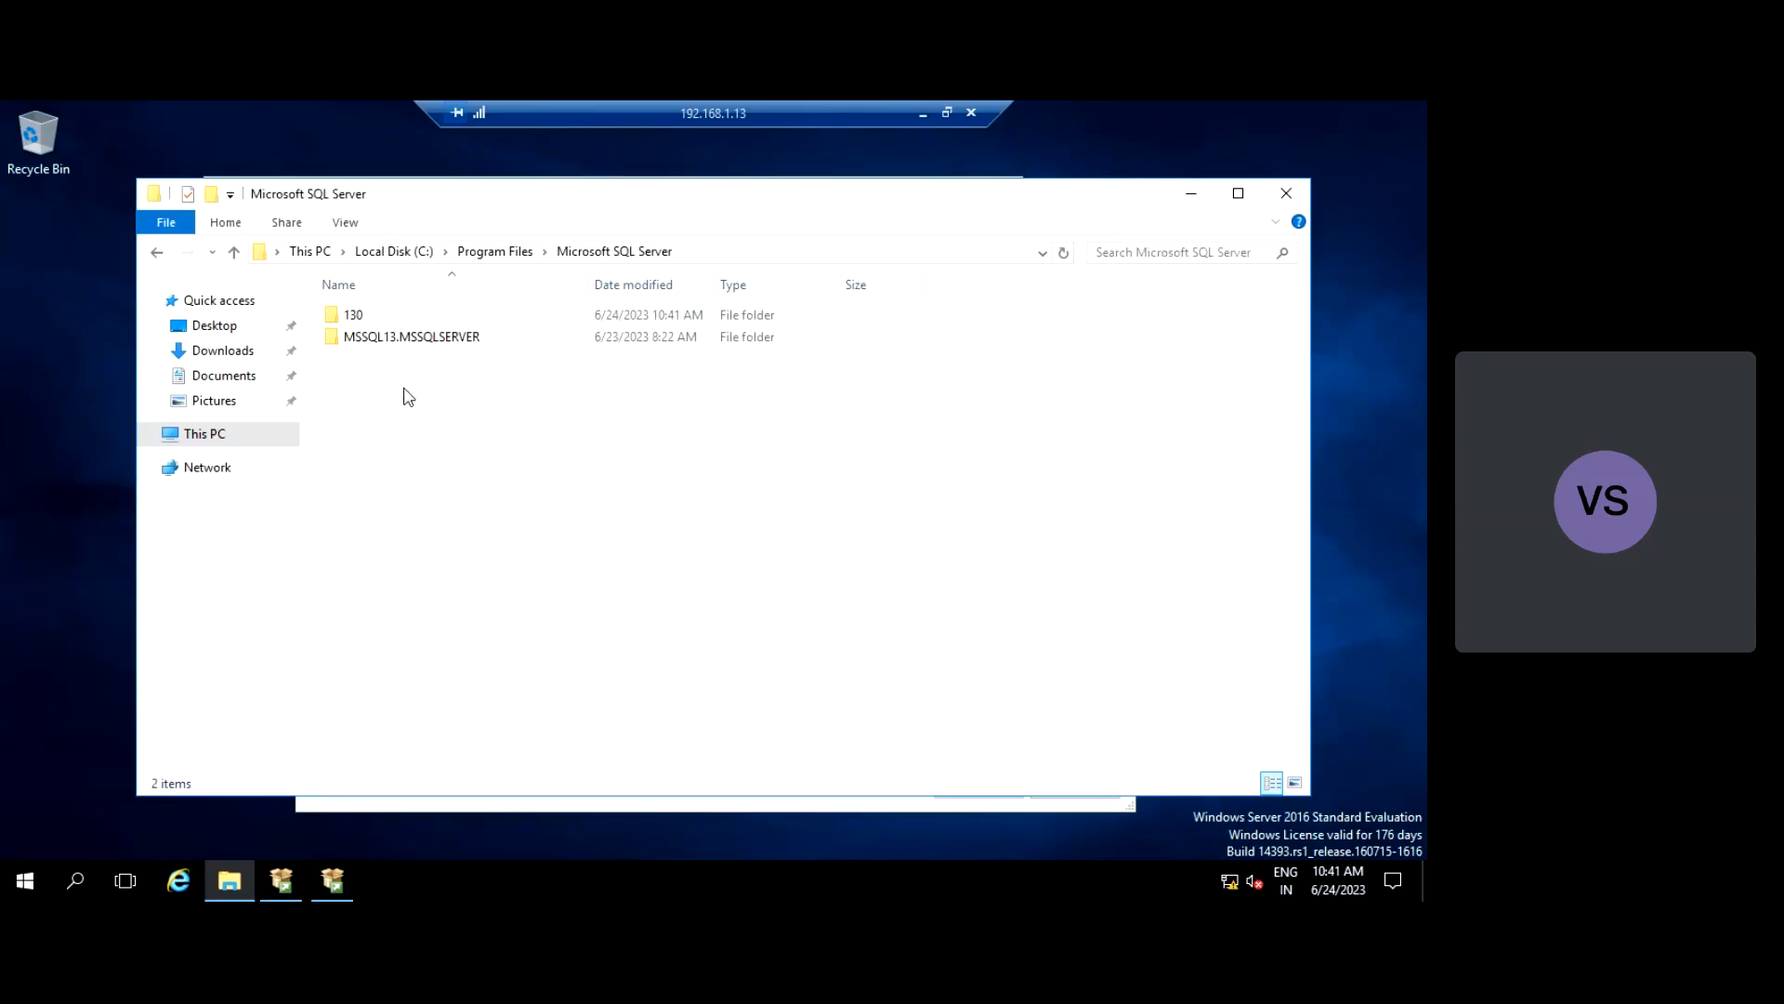
left_click(360, 318)
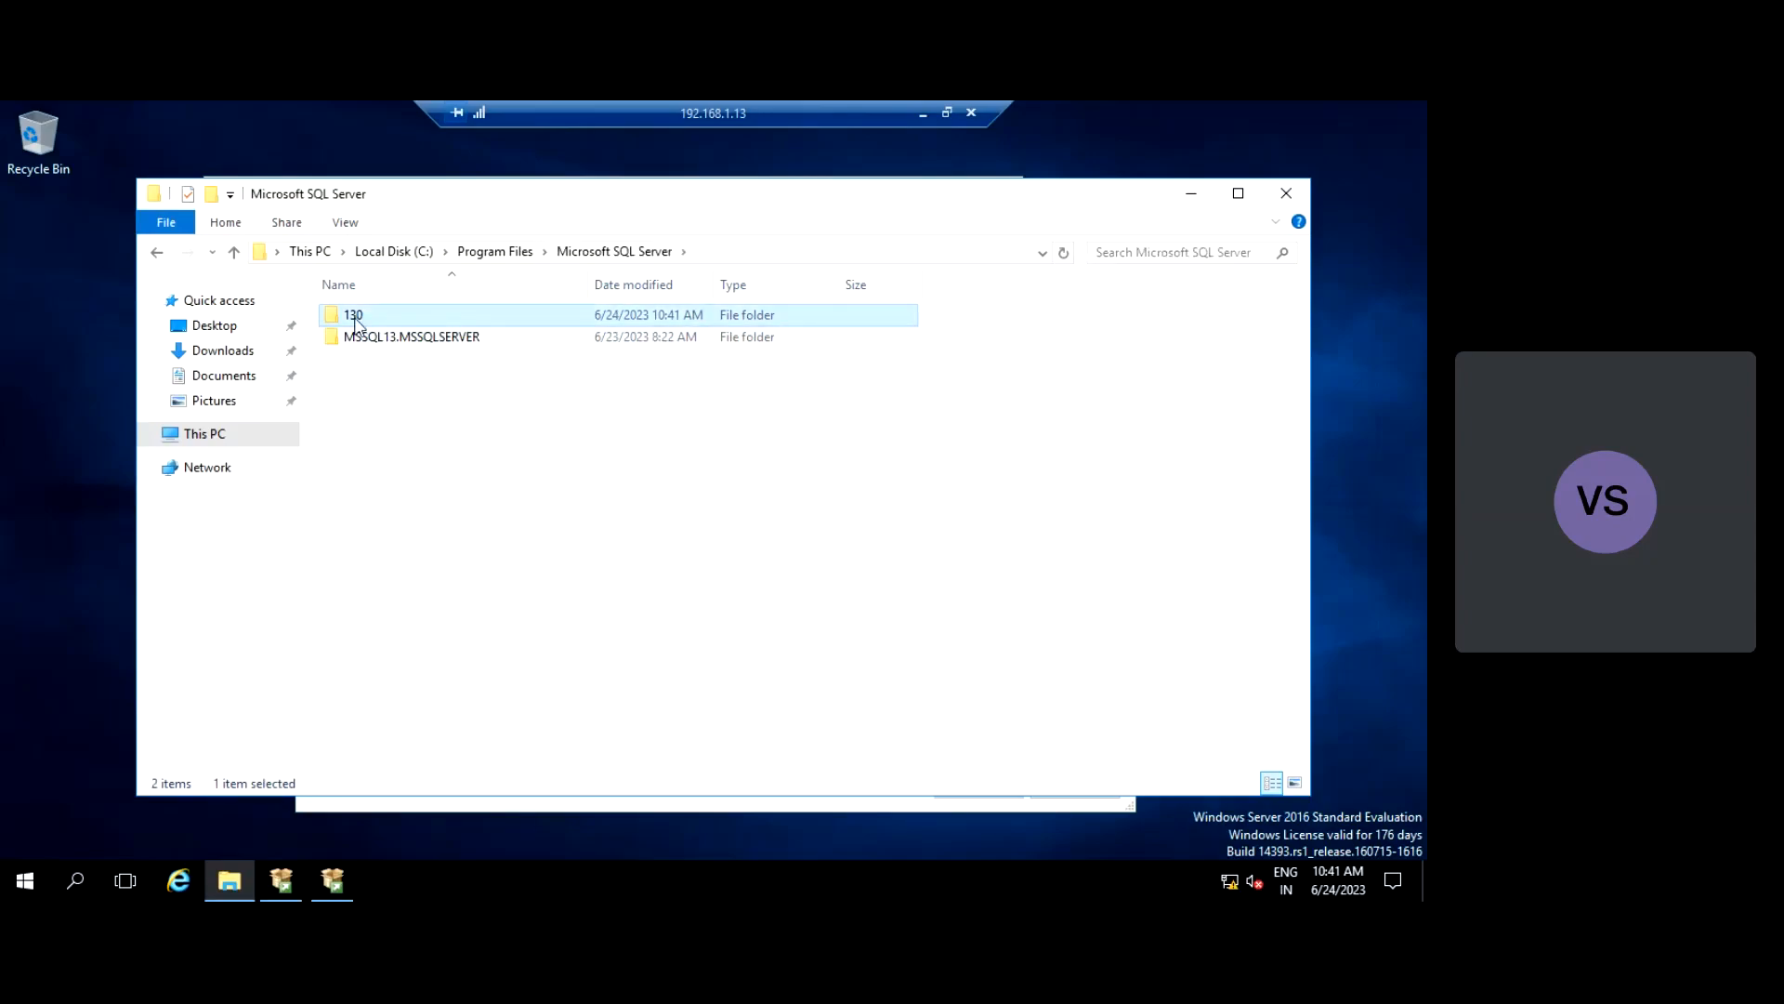
double_click(359, 316)
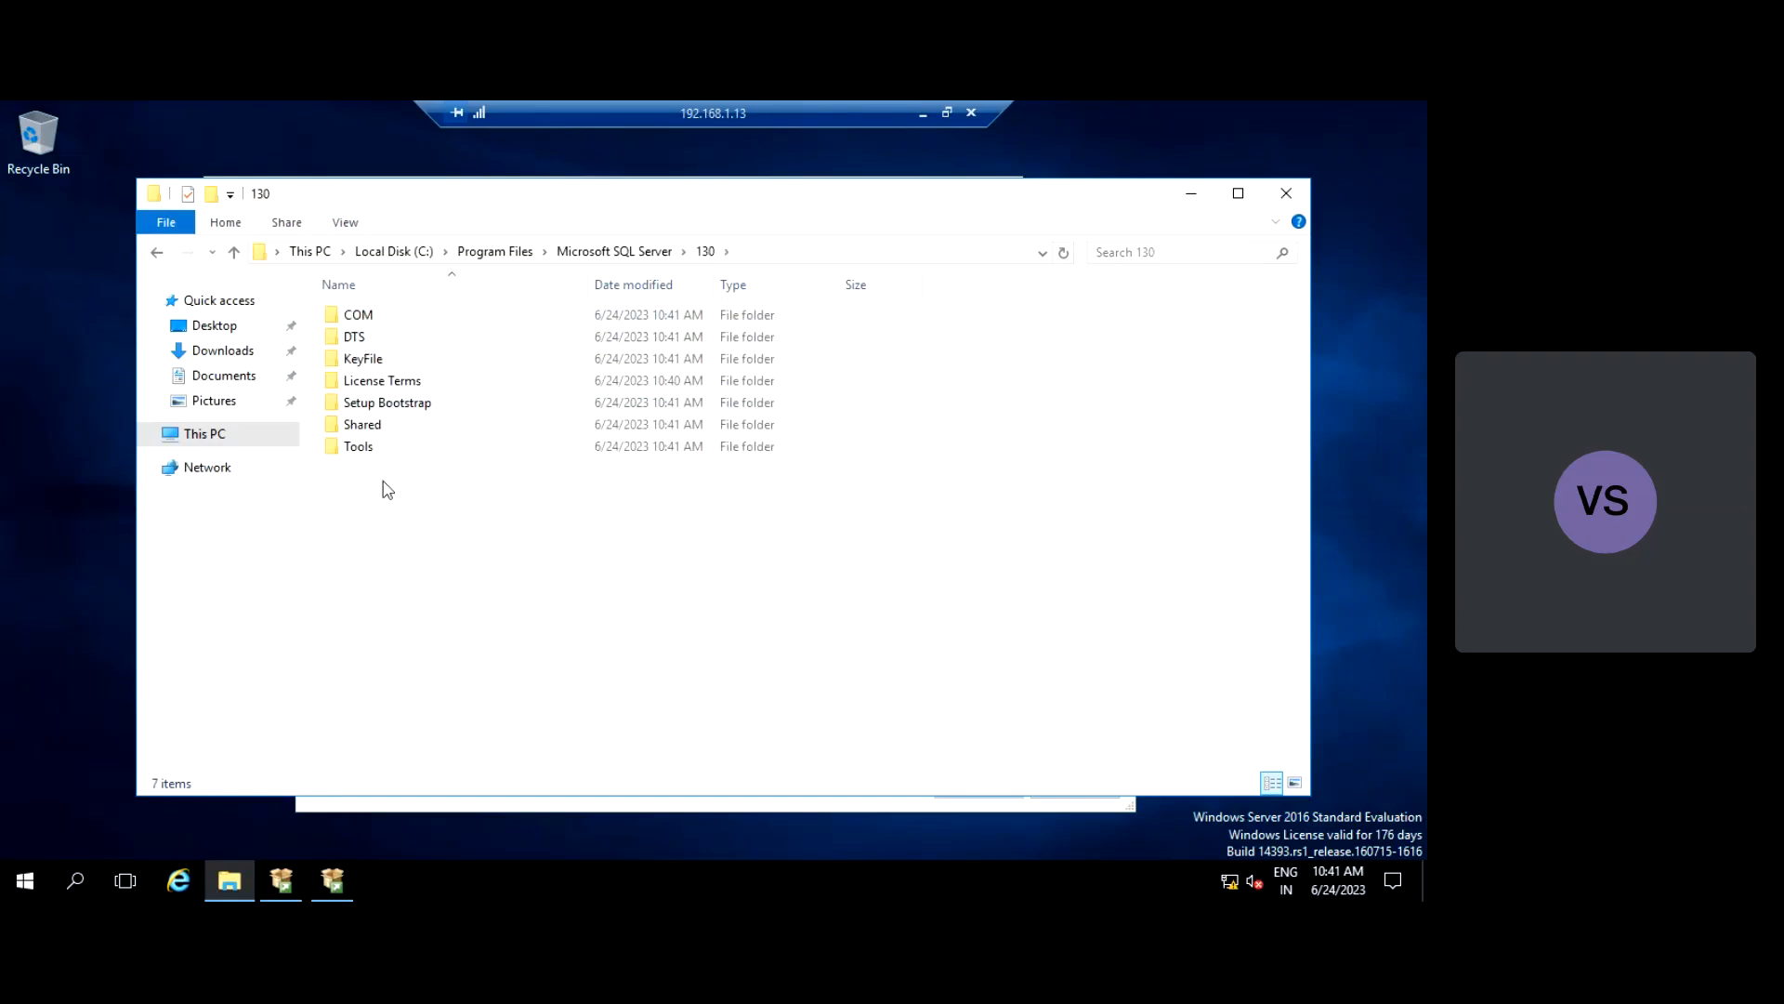
double_click(389, 408)
double_click(358, 361)
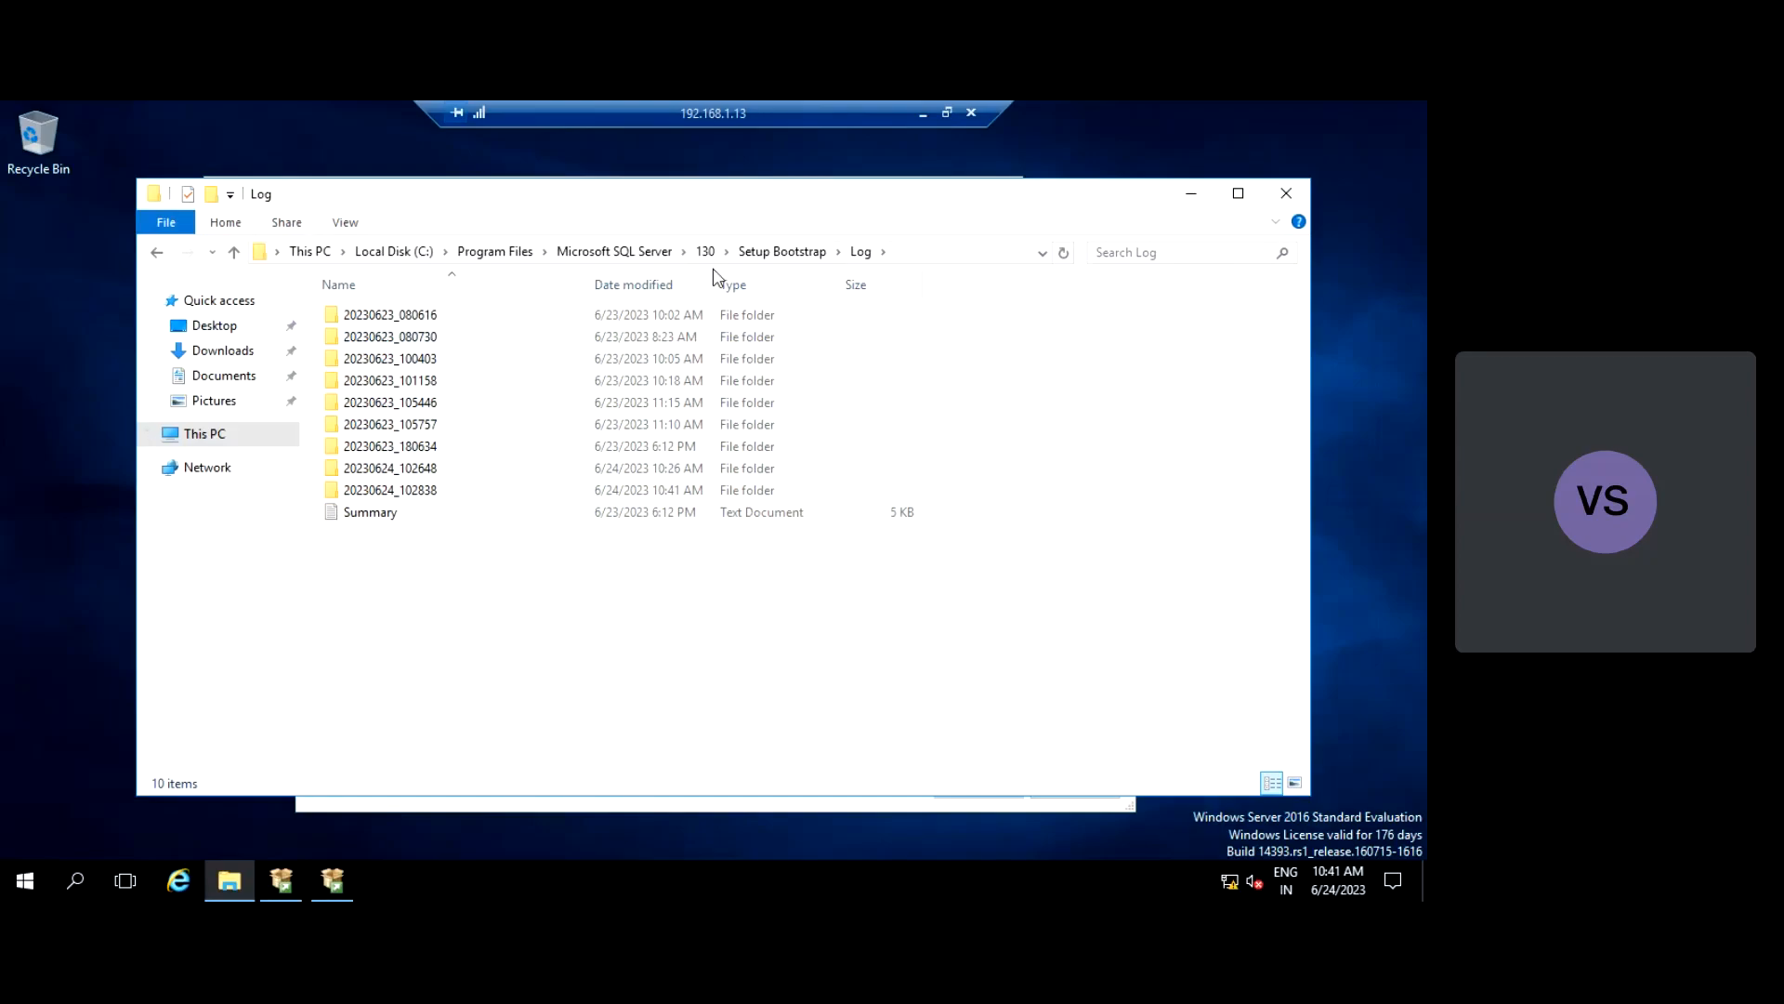
- Go back up to the Setup Bootstrap folder and show its full path as text
left_click(782, 251)
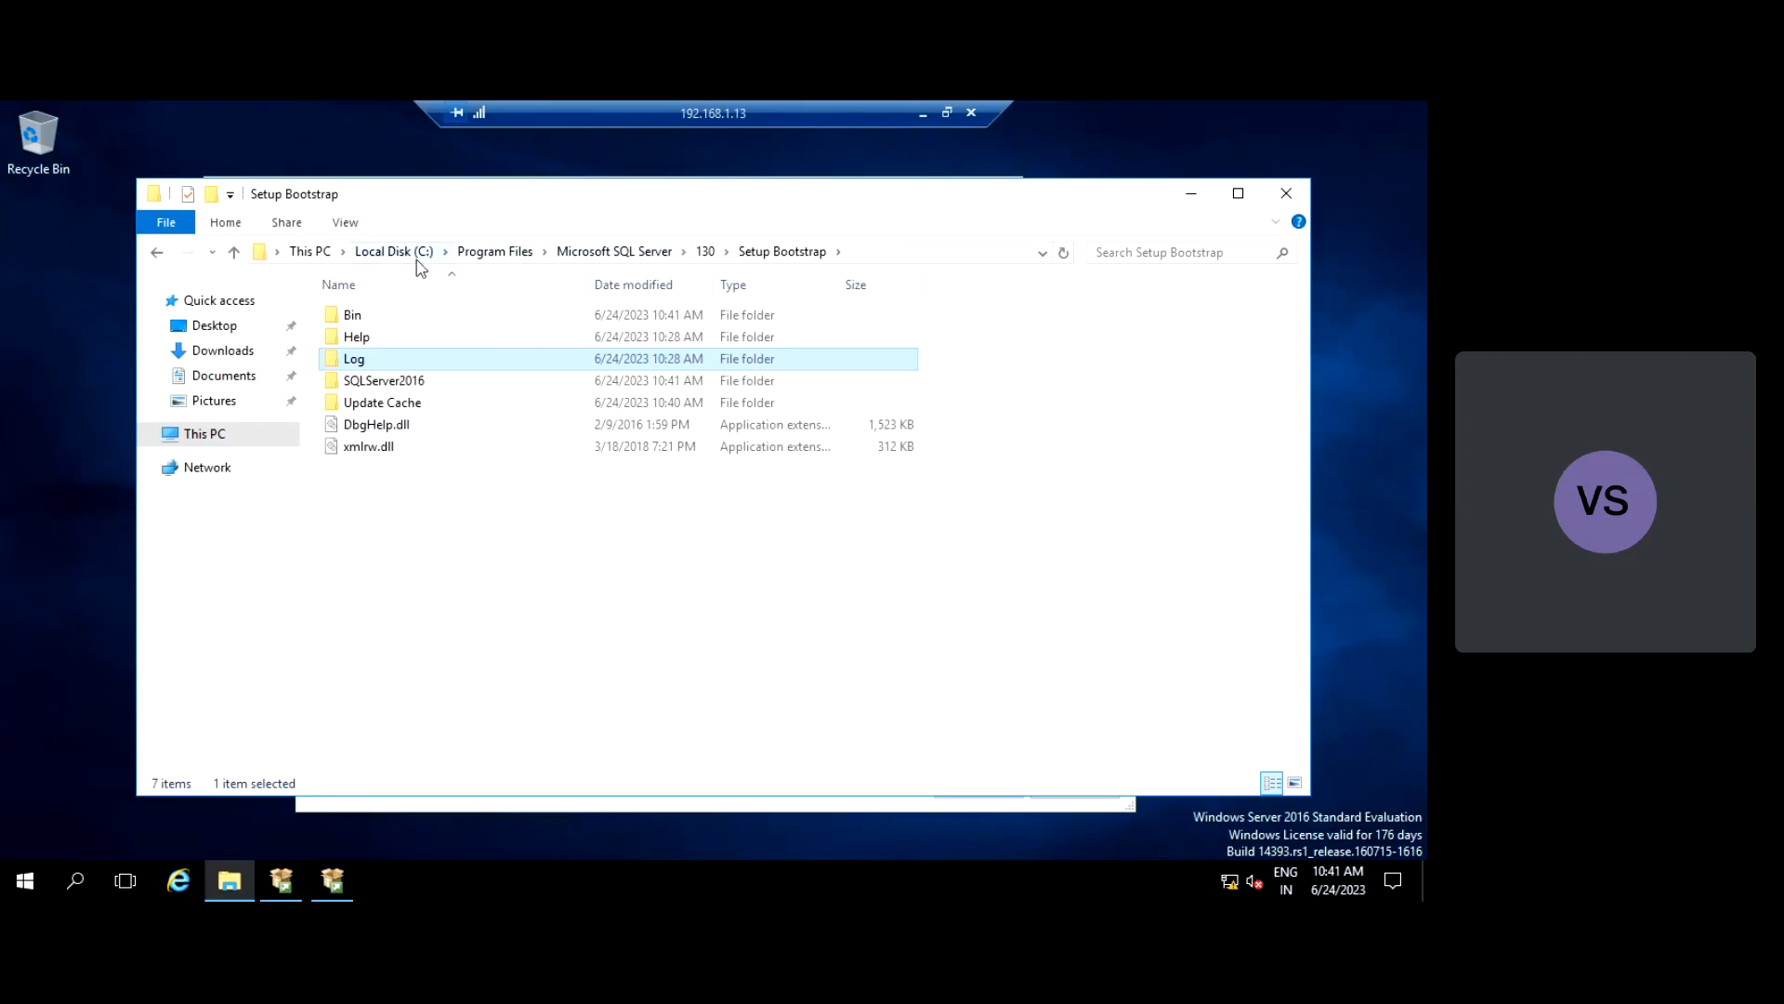
left_click(890, 253)
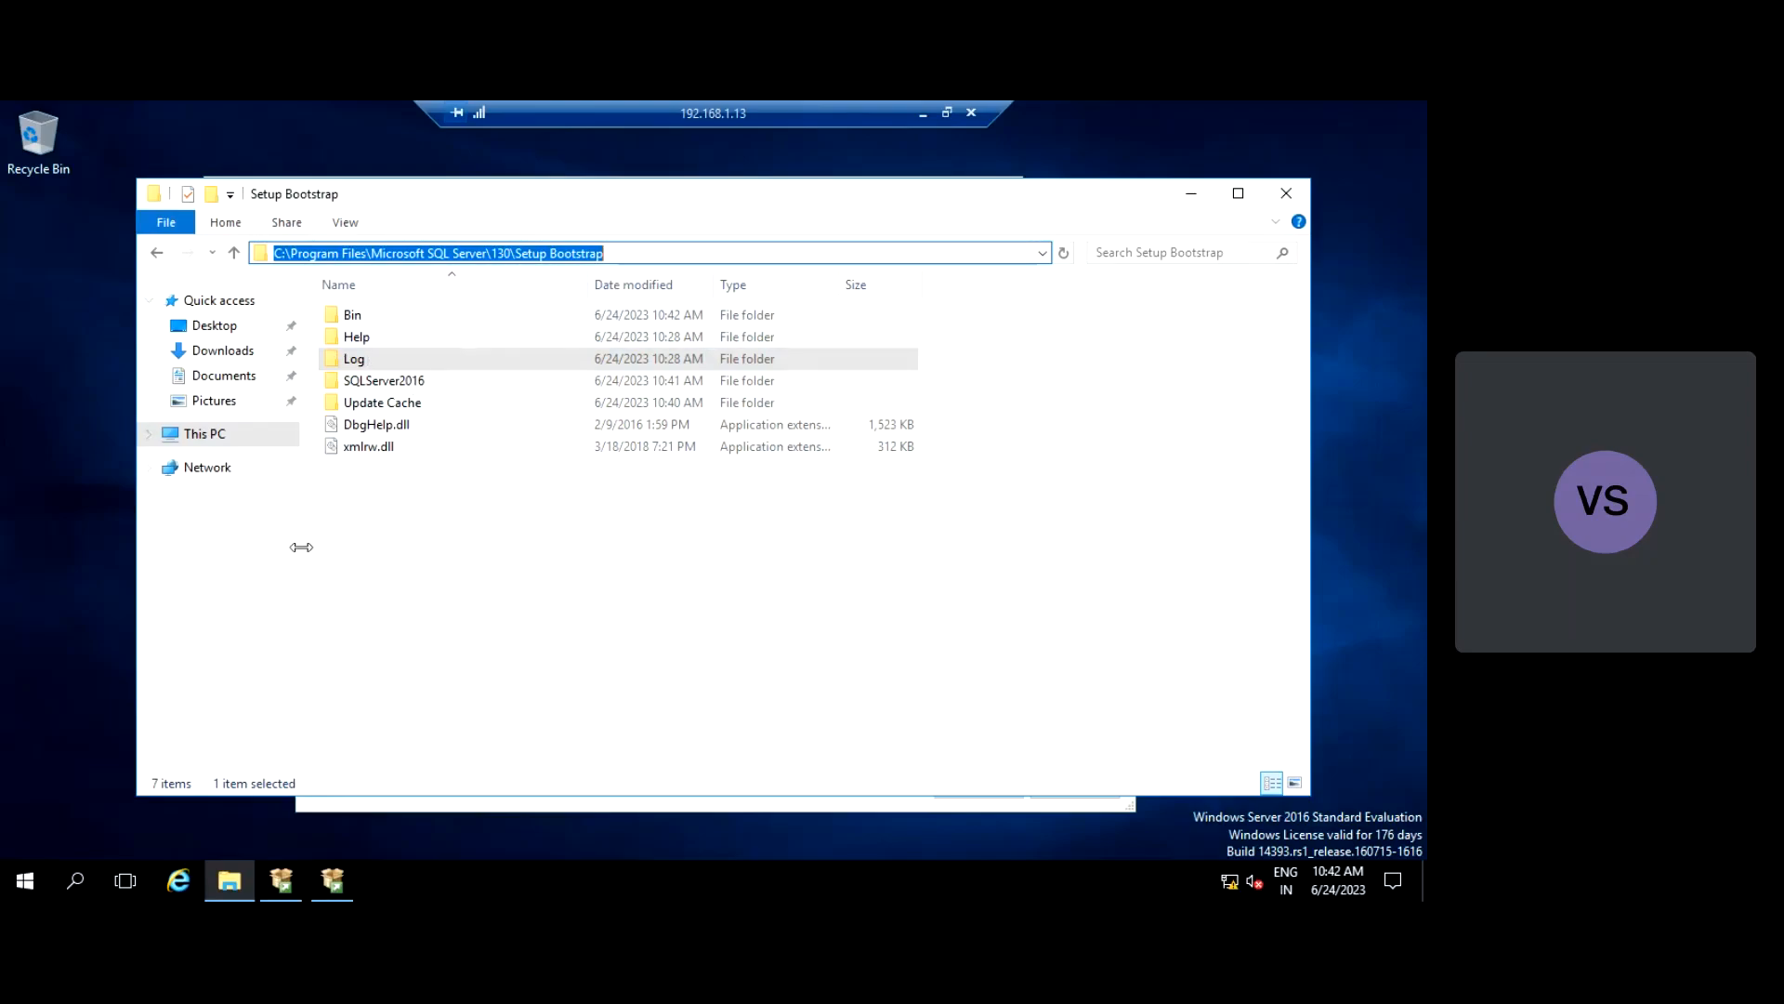
left_click(706, 247)
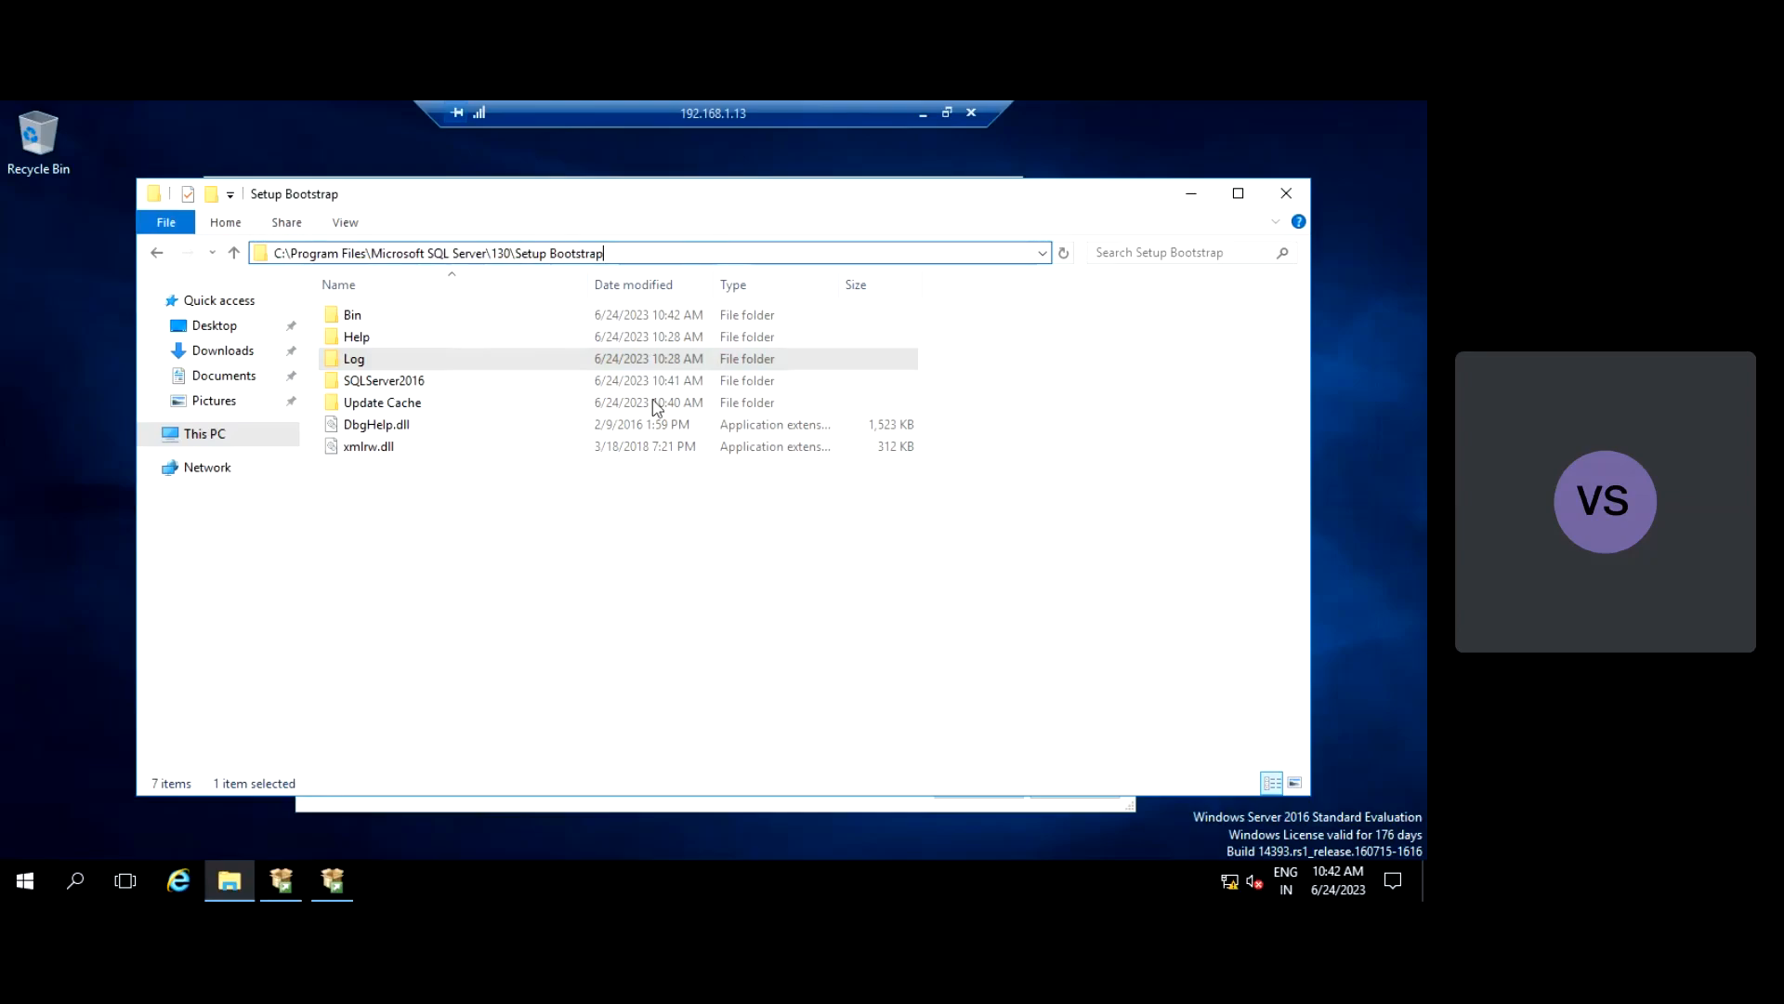
- Return to SQL Server 2016 Setup, review the status of every installed feature and close the completed wizard
left_click(333, 885)
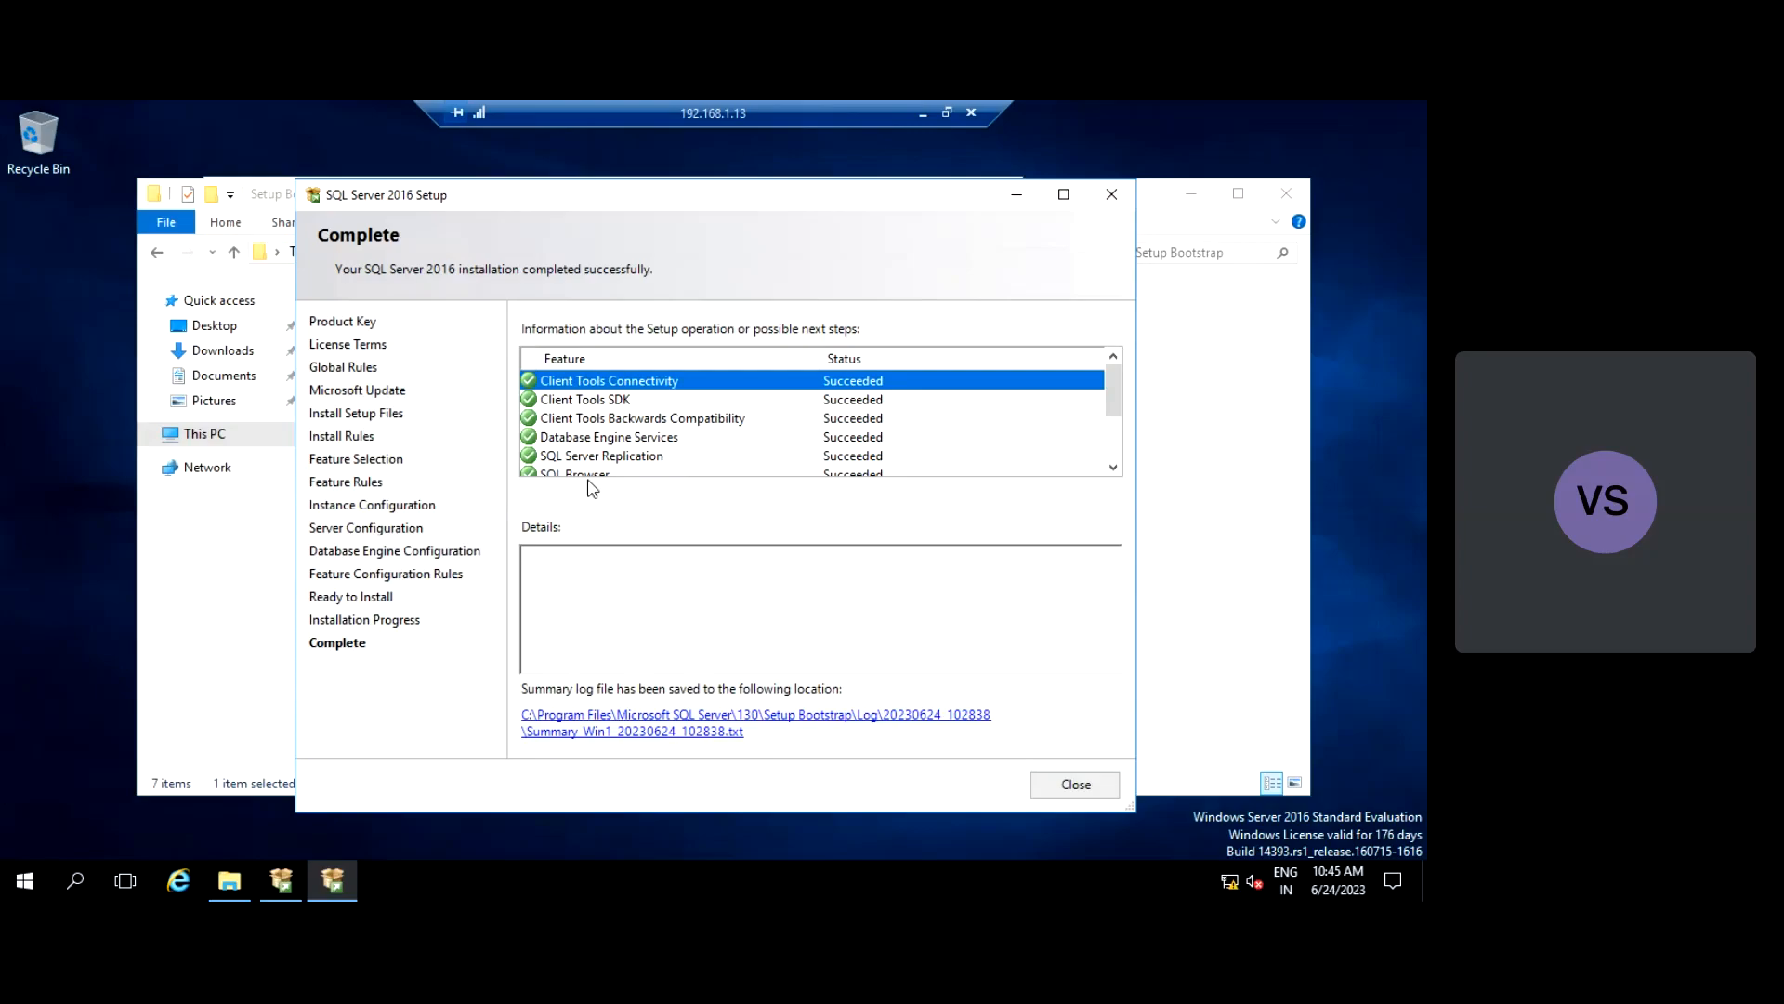
mouse_move(1117, 397)
left_mouse_down()
mouse_move(1119, 470)
mouse_move(1106, 388)
mouse_move(1106, 431)
left_mouse_up()
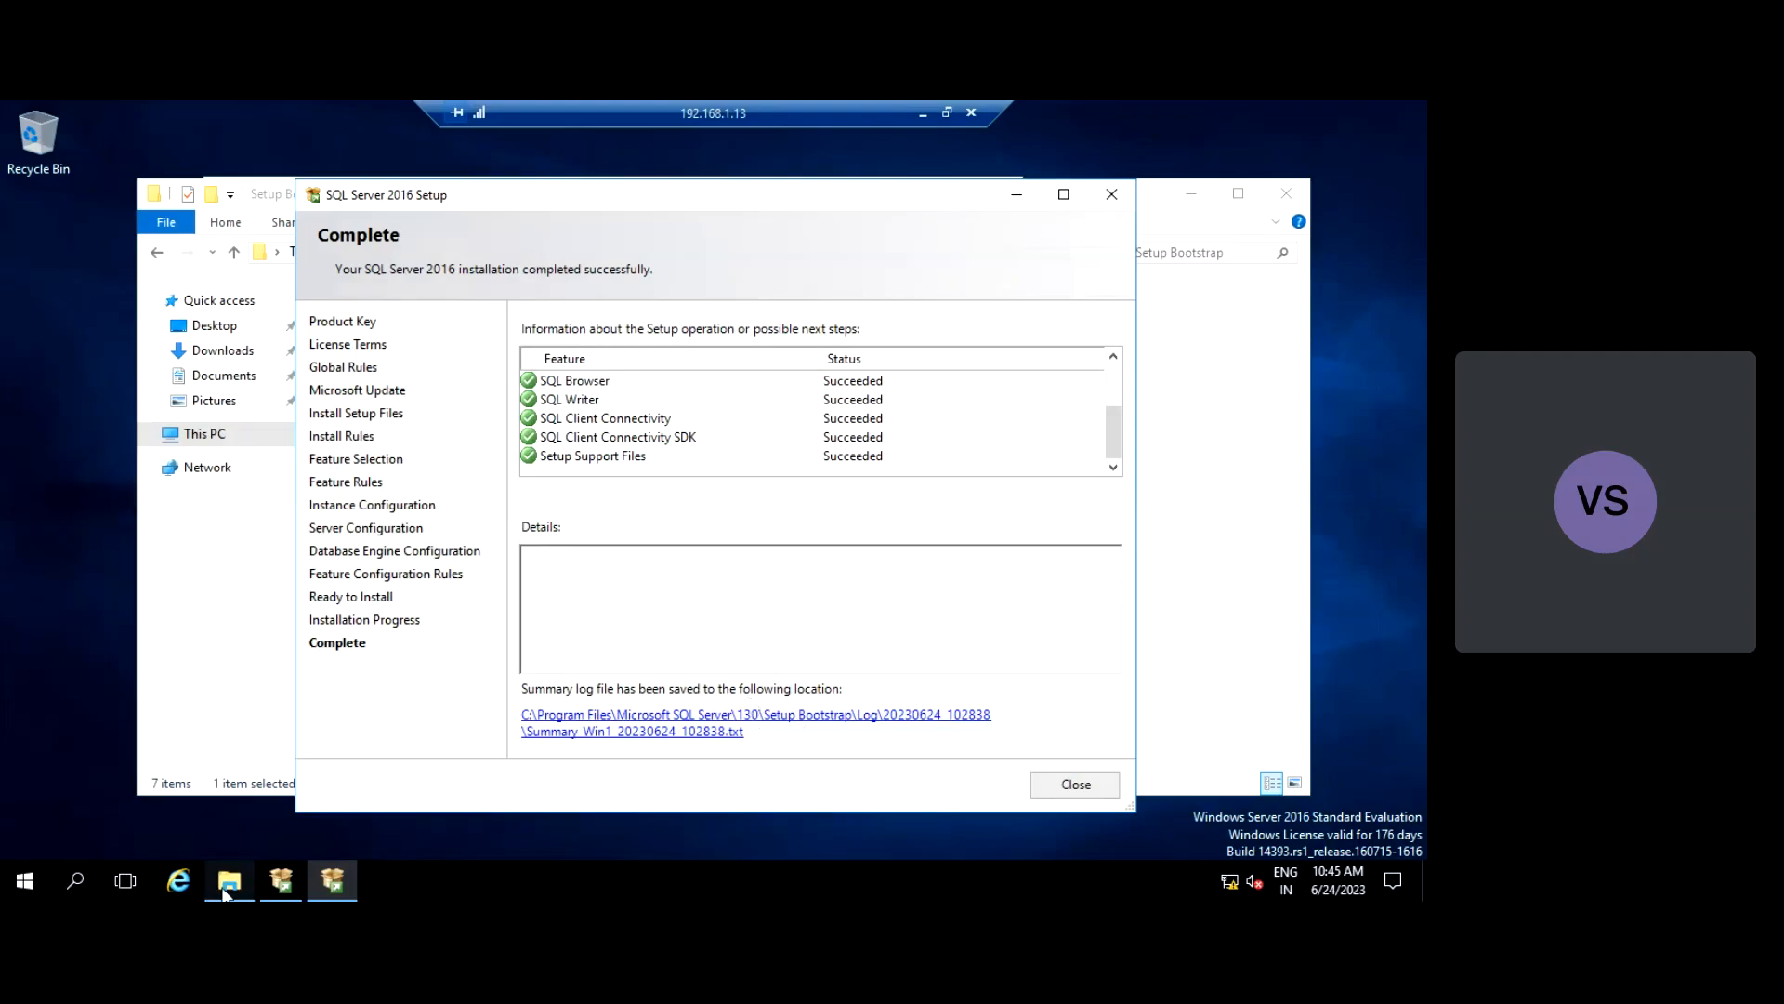
left_click(1087, 791)
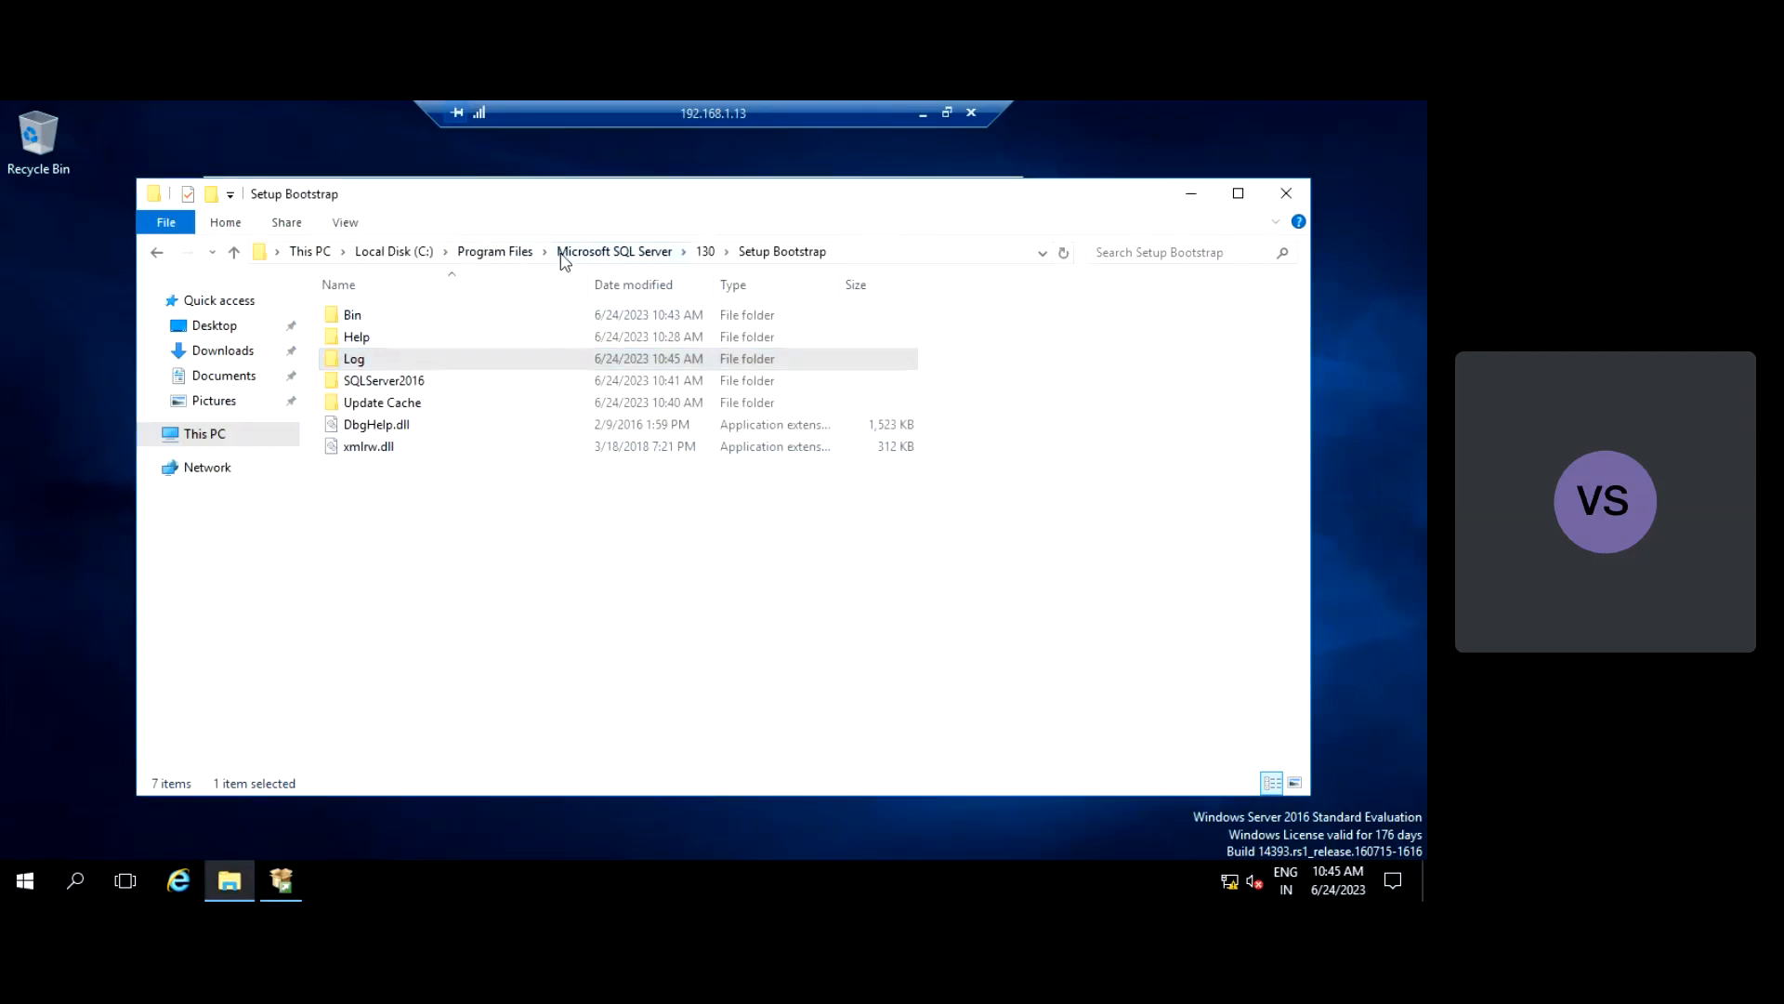
- Open the Microsoft SQL Server folder under Program Files to inspect the installed folders
left_click(502, 252)
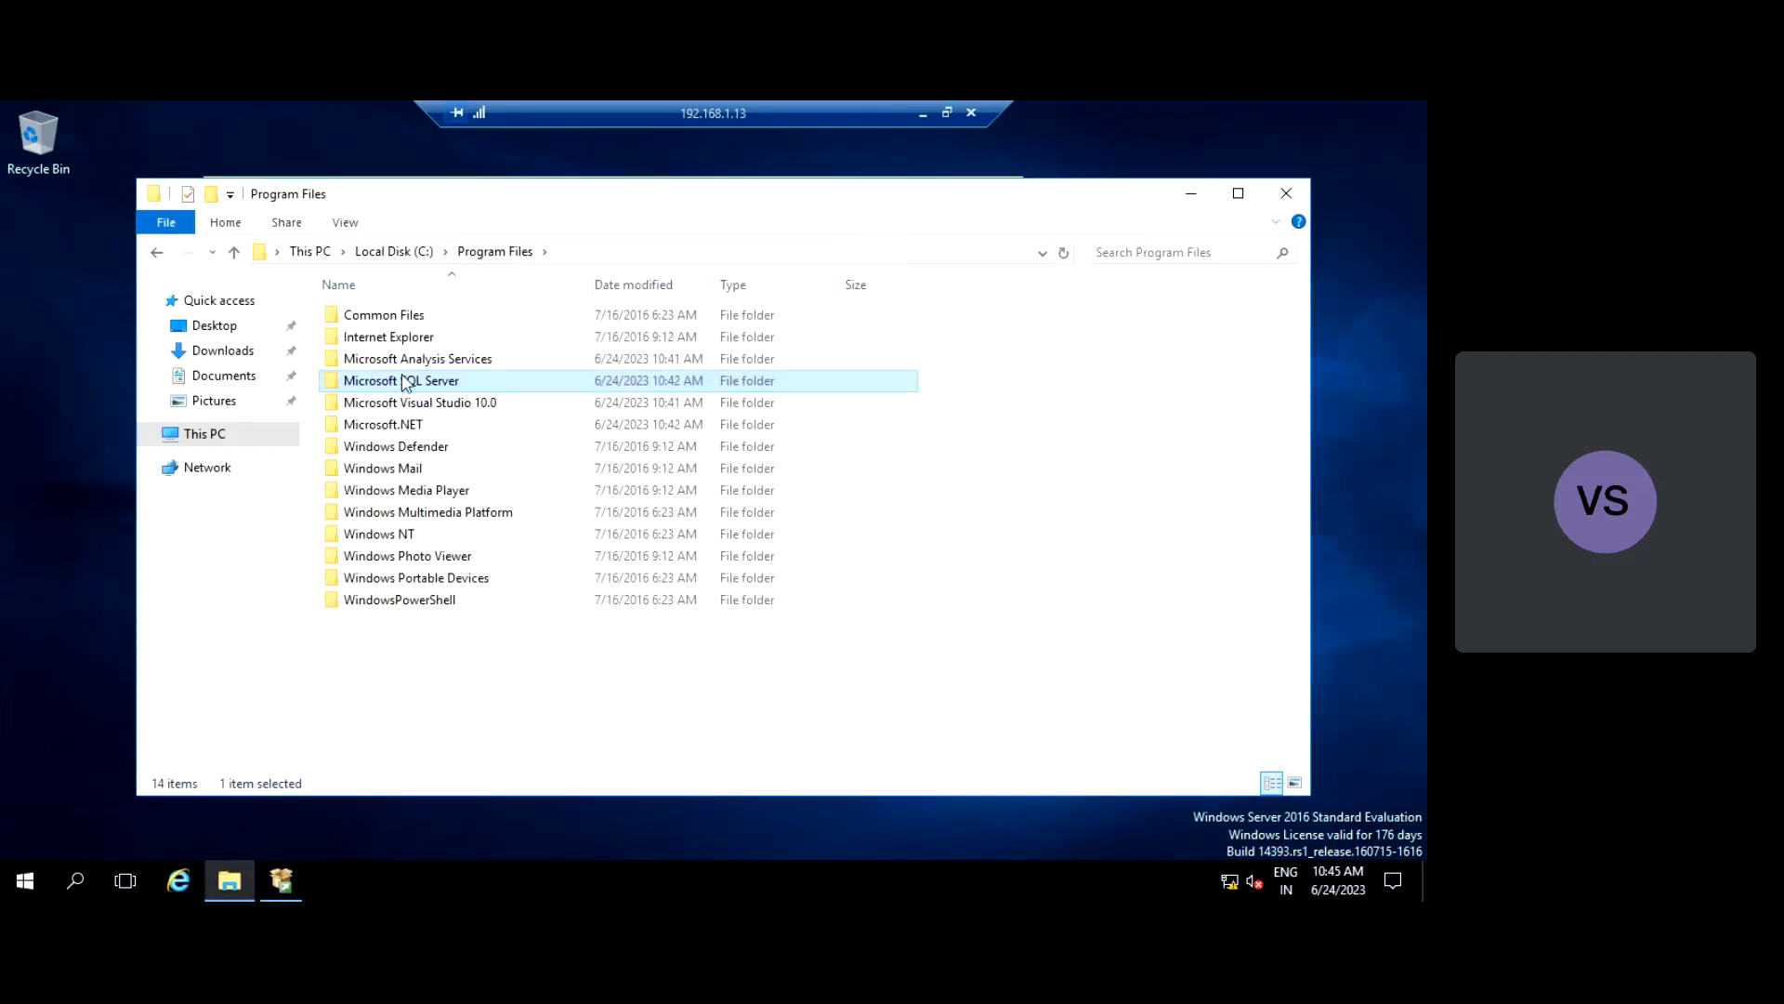
double_click(406, 381)
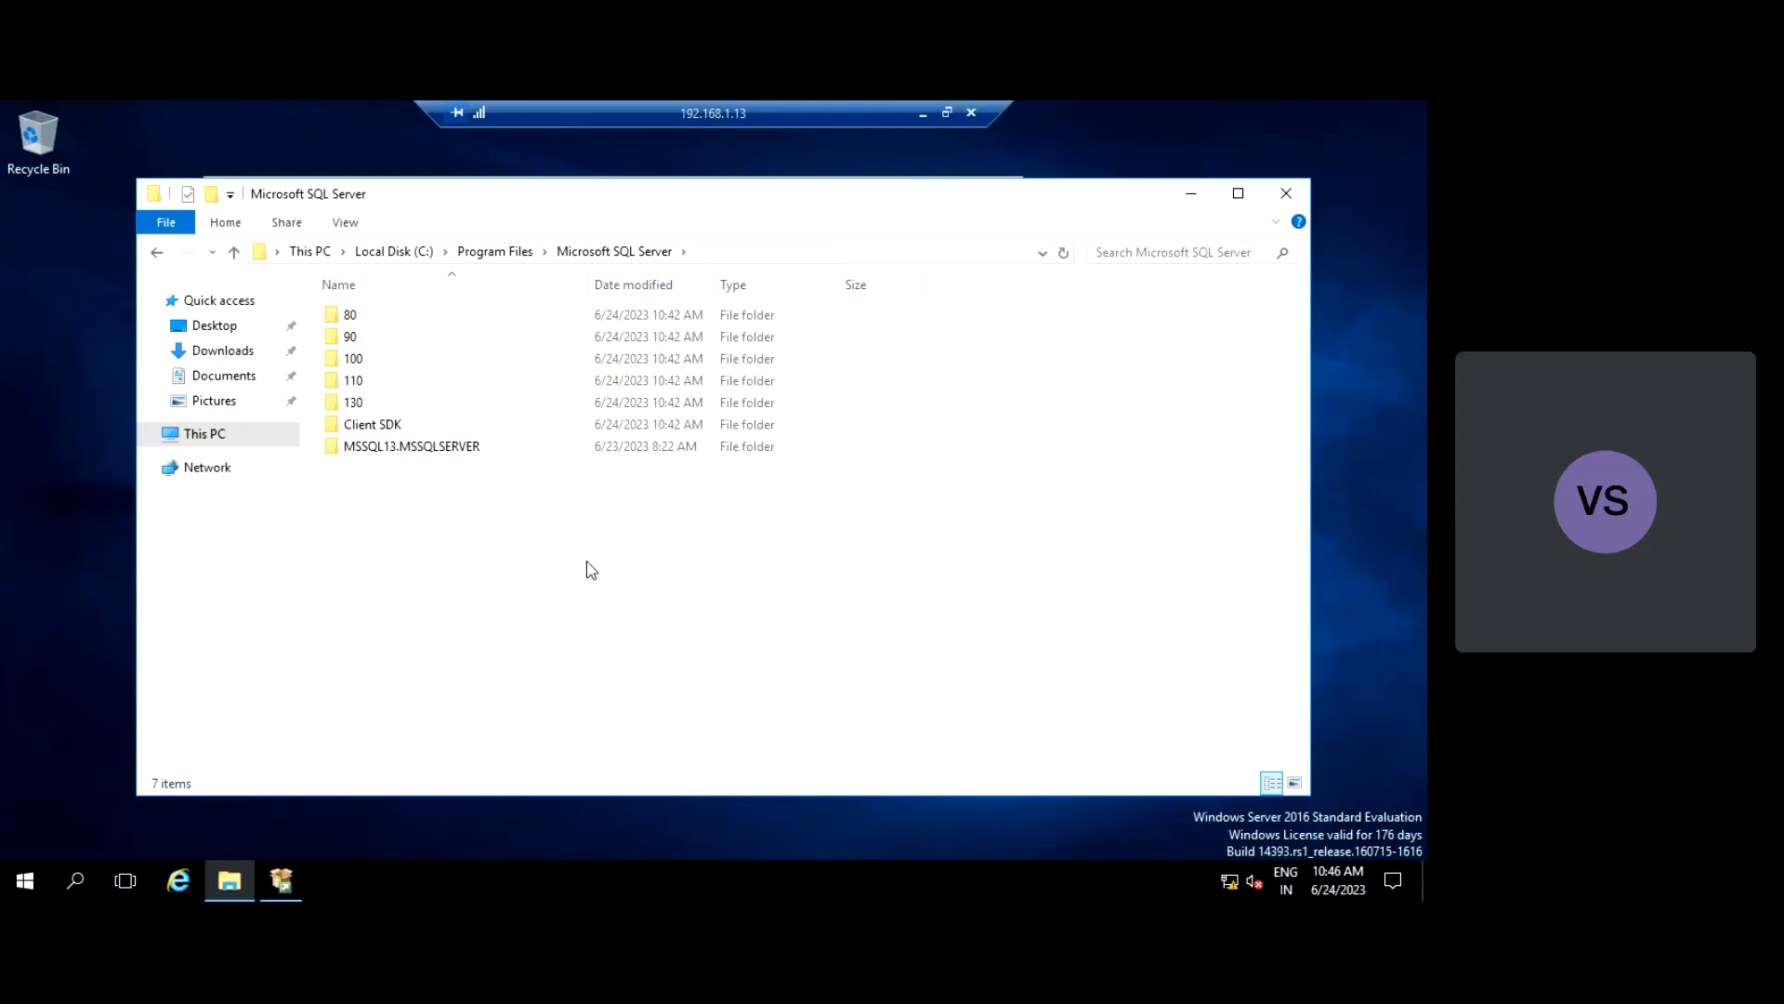
- Try to find the SQL Server configuration tool by searching Windows for "sql server conf"
left_click(75, 880)
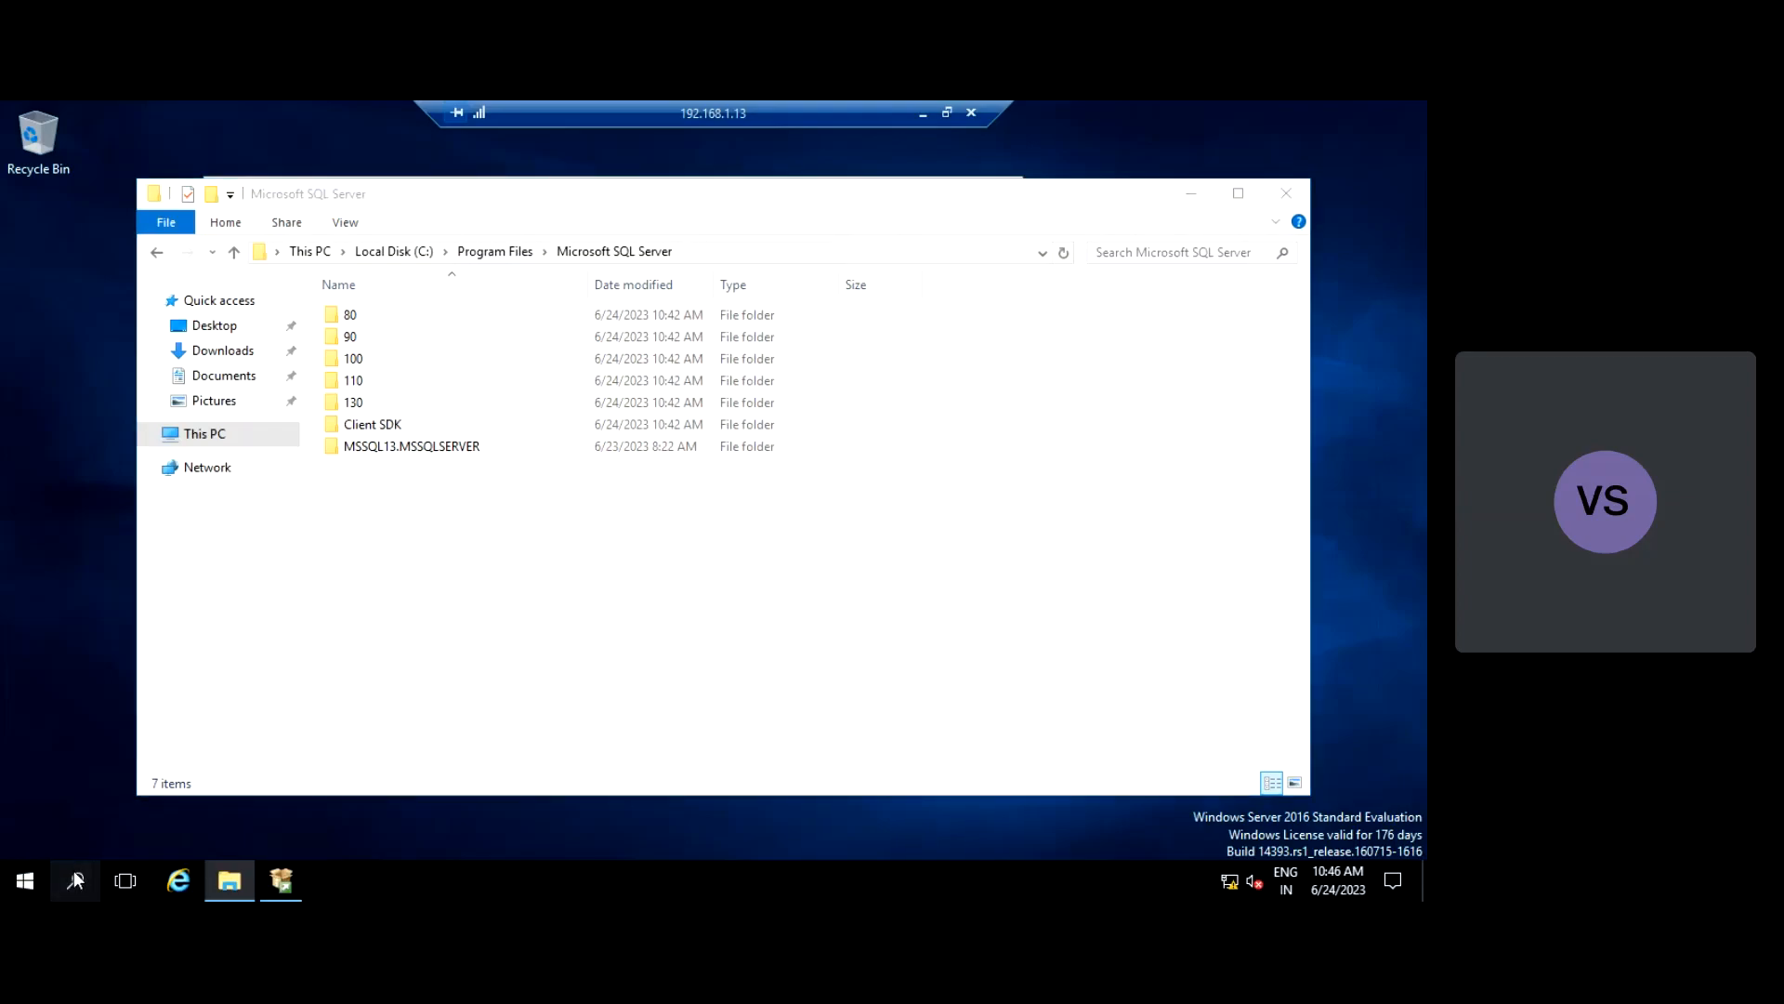
type("s")
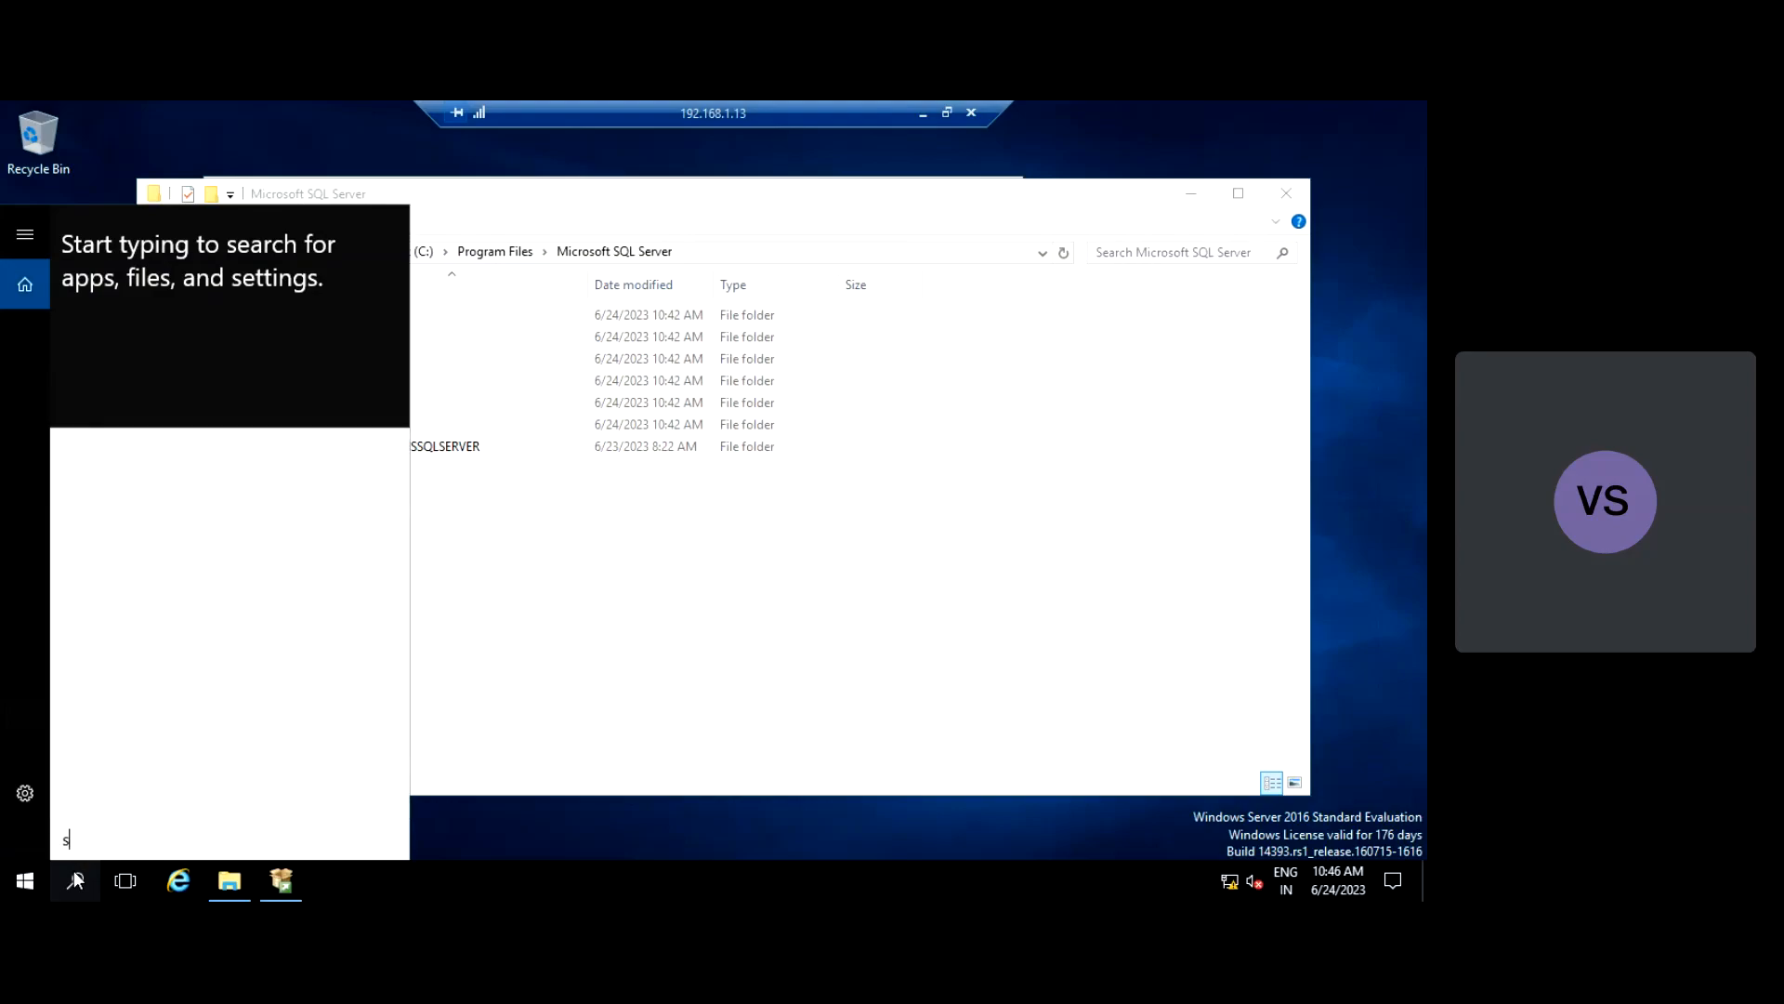
type("ql server ")
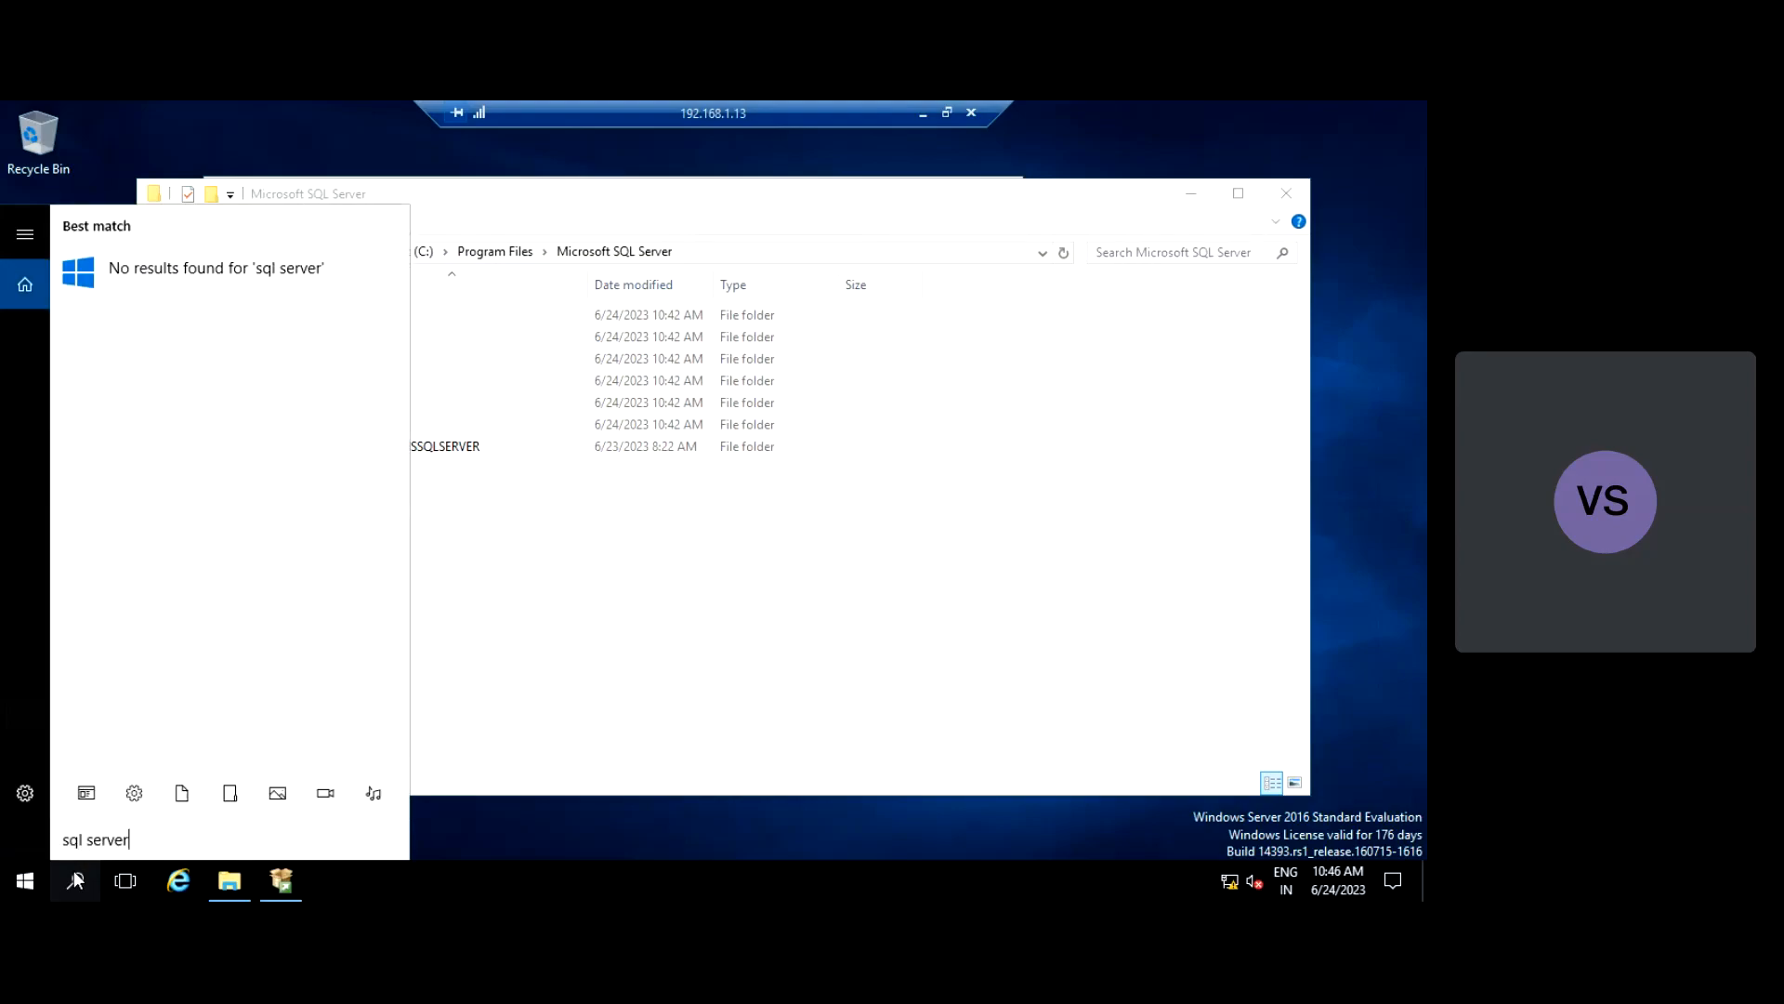
type("conf")
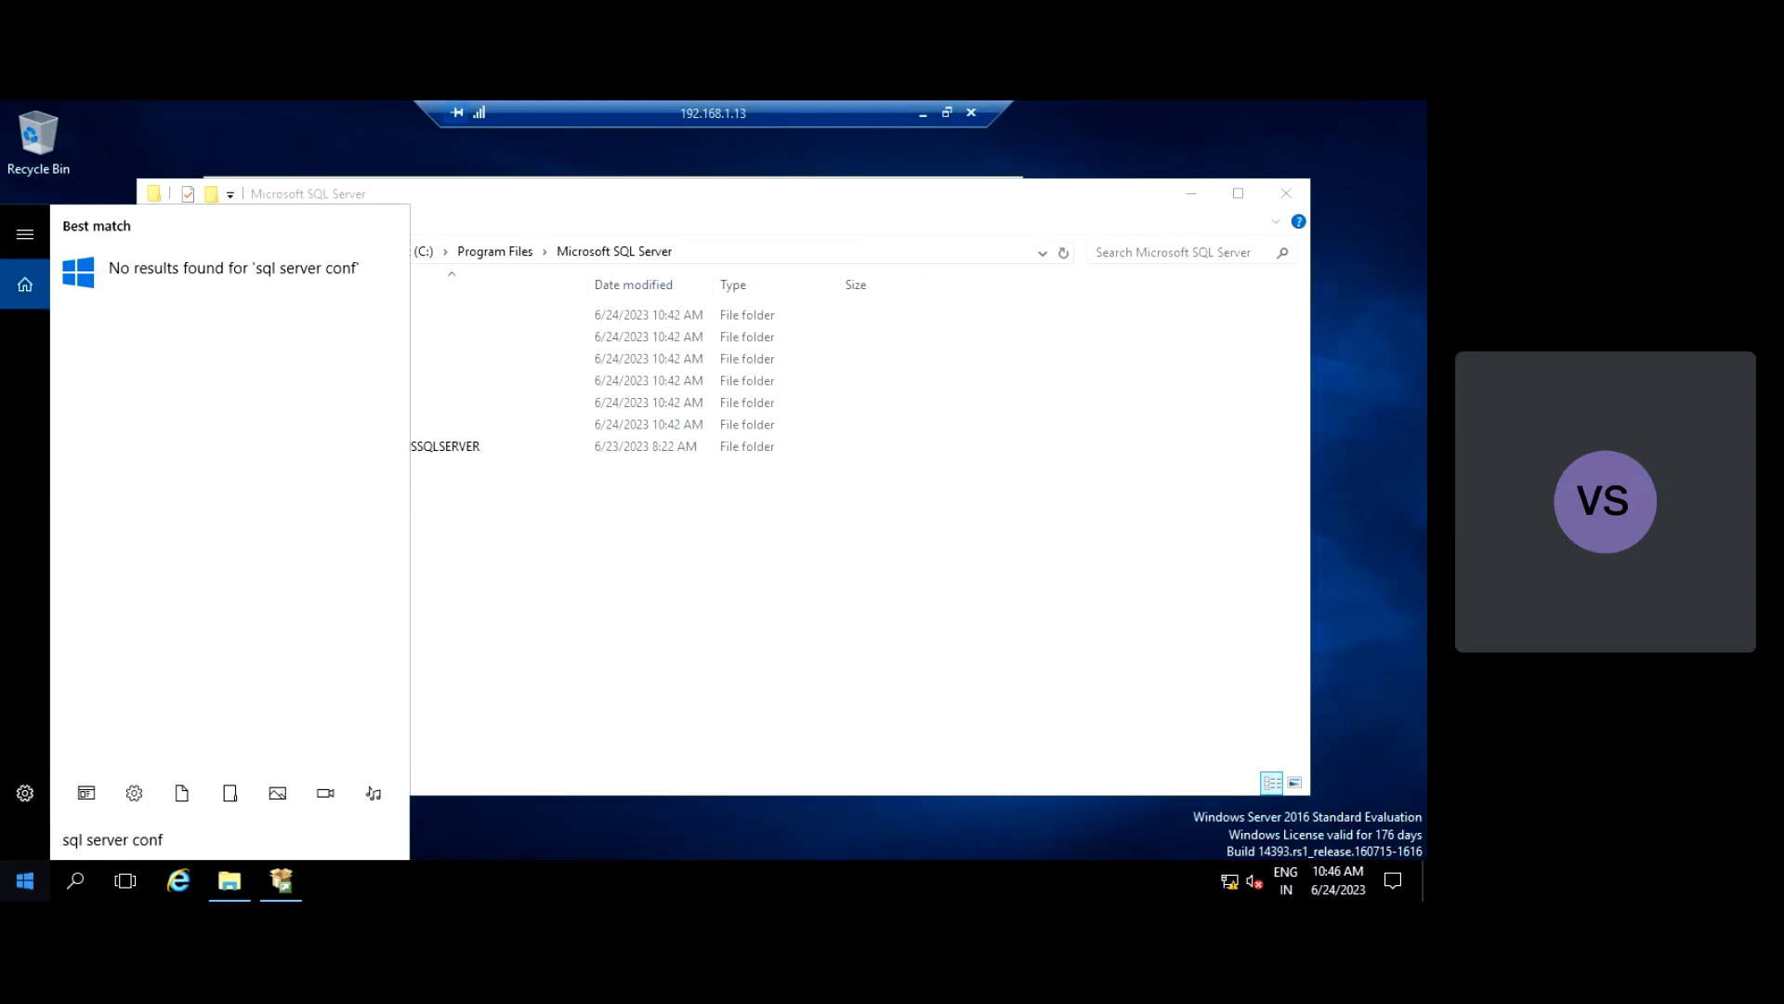
- Launch SQL Server 2016 Configuration Manager from the Microsoft SQL Server 2016 program group
right_click(37, 893)
left_click(40, 887)
left_click(40, 896)
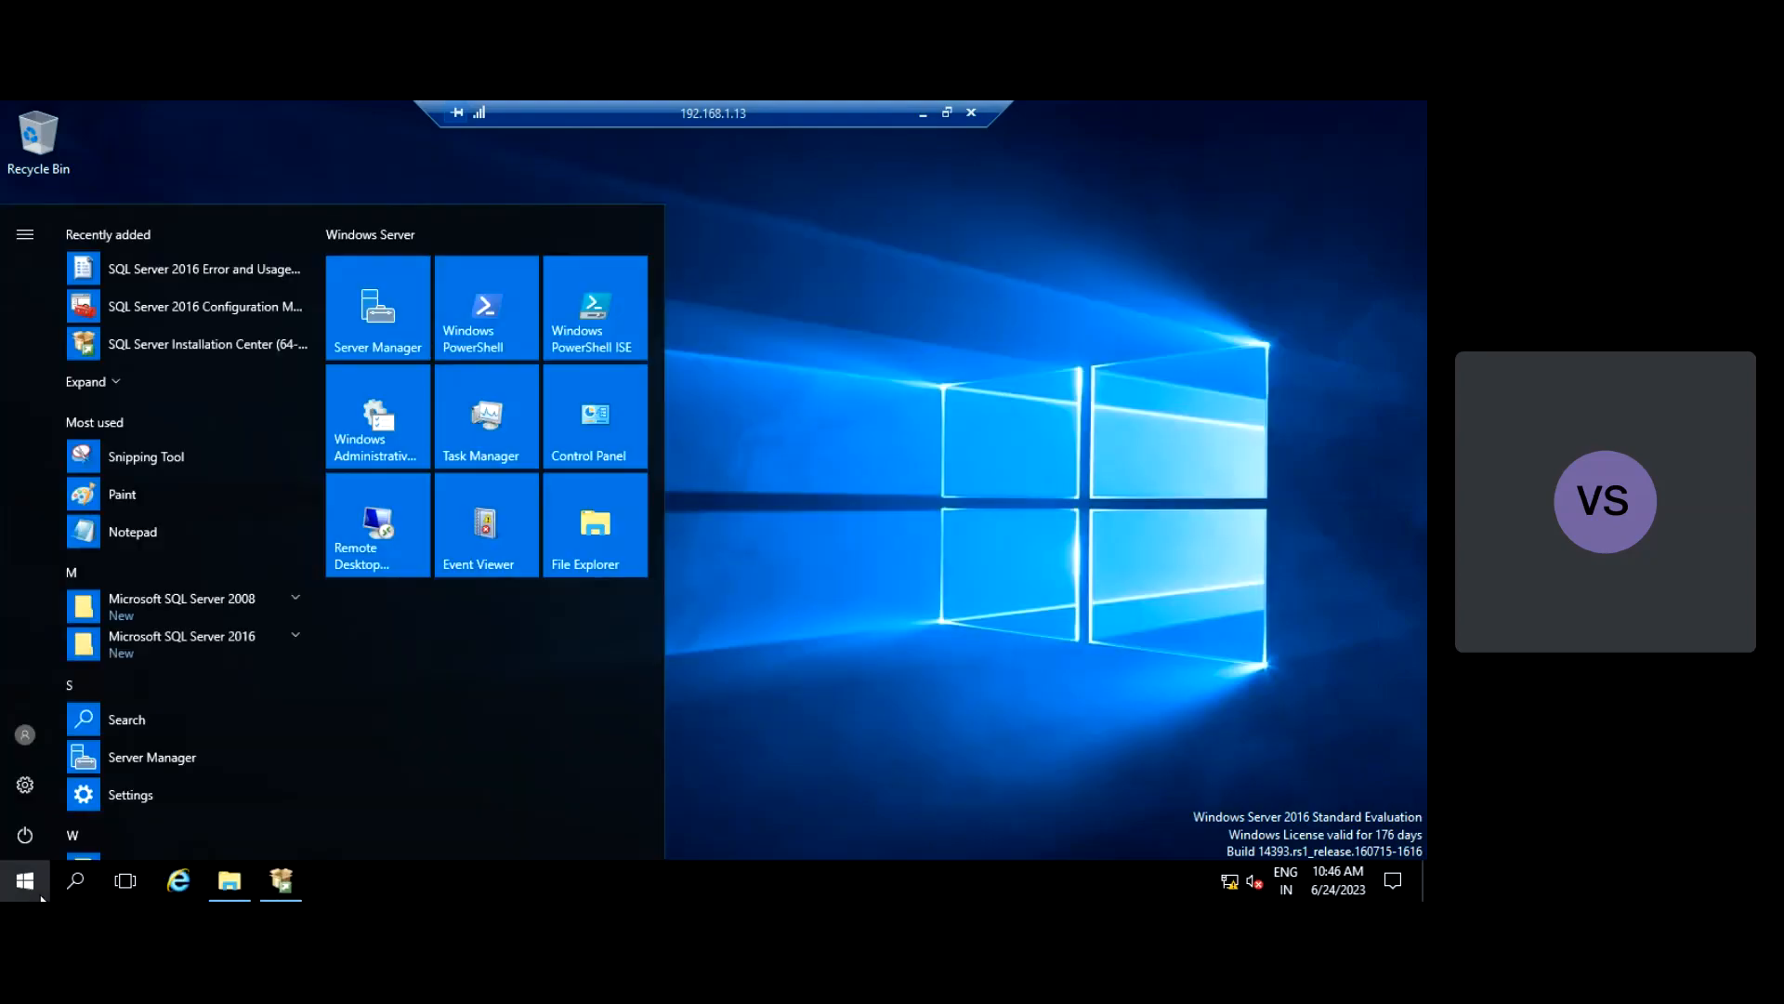
left_click(219, 632)
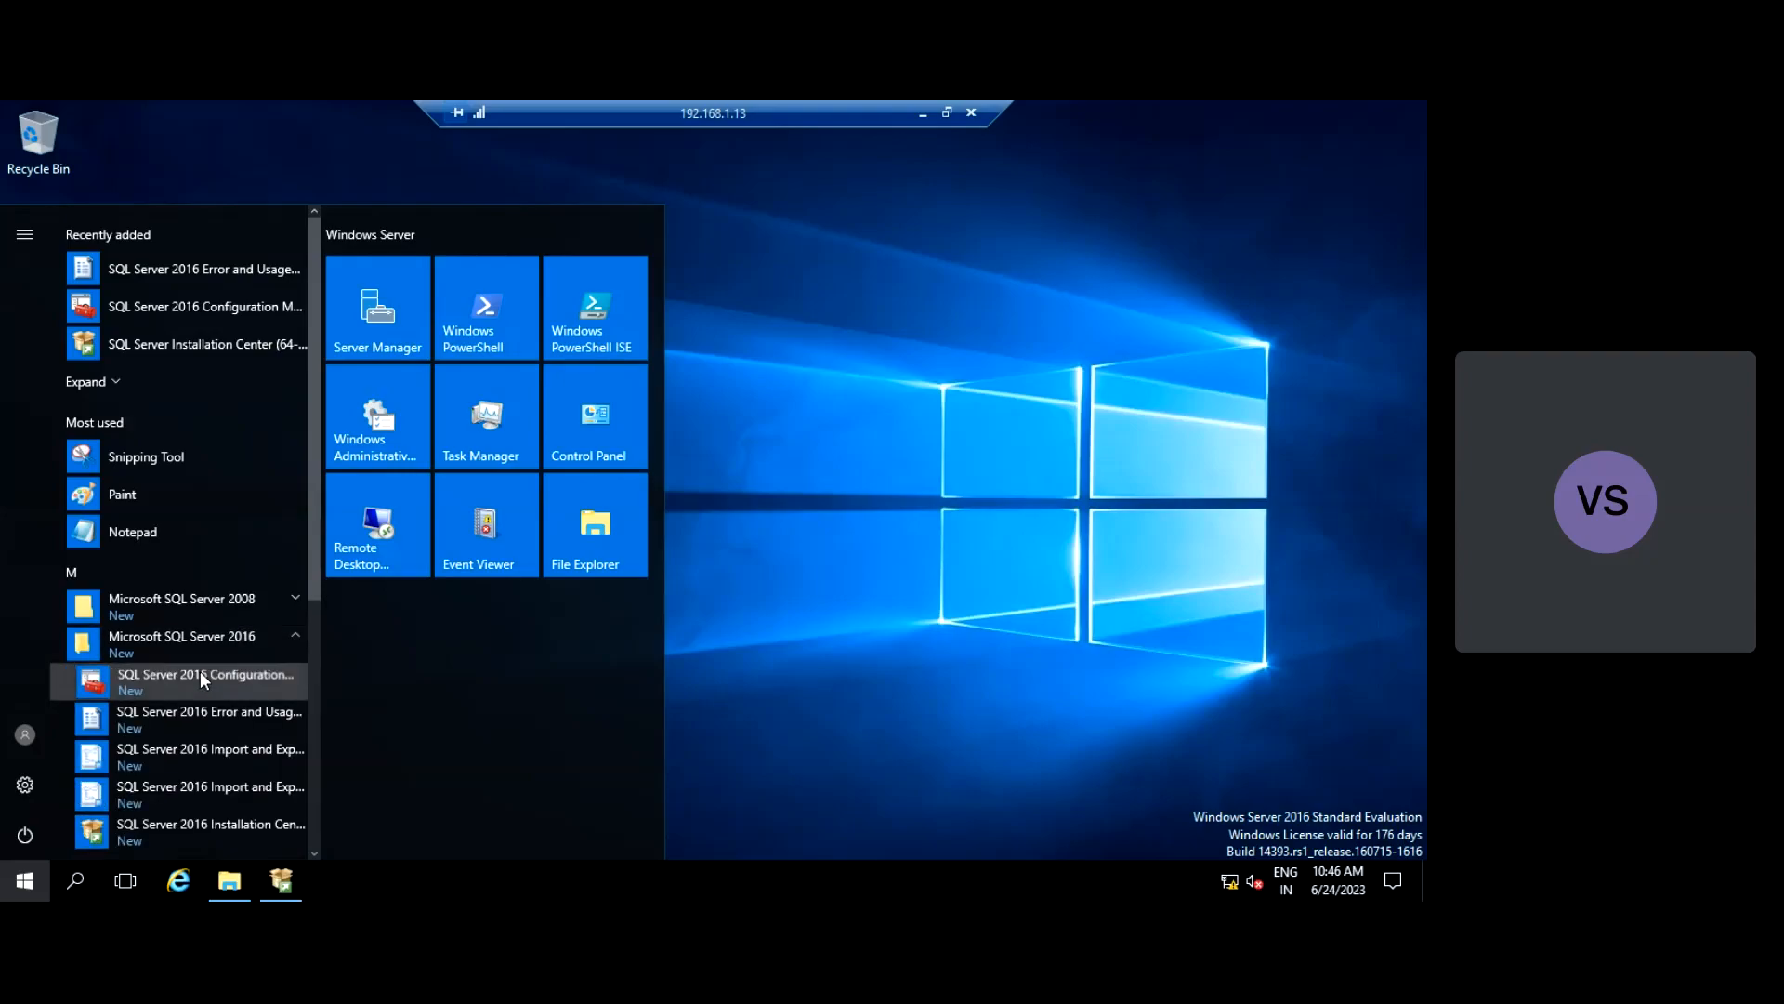
left_click(201, 674)
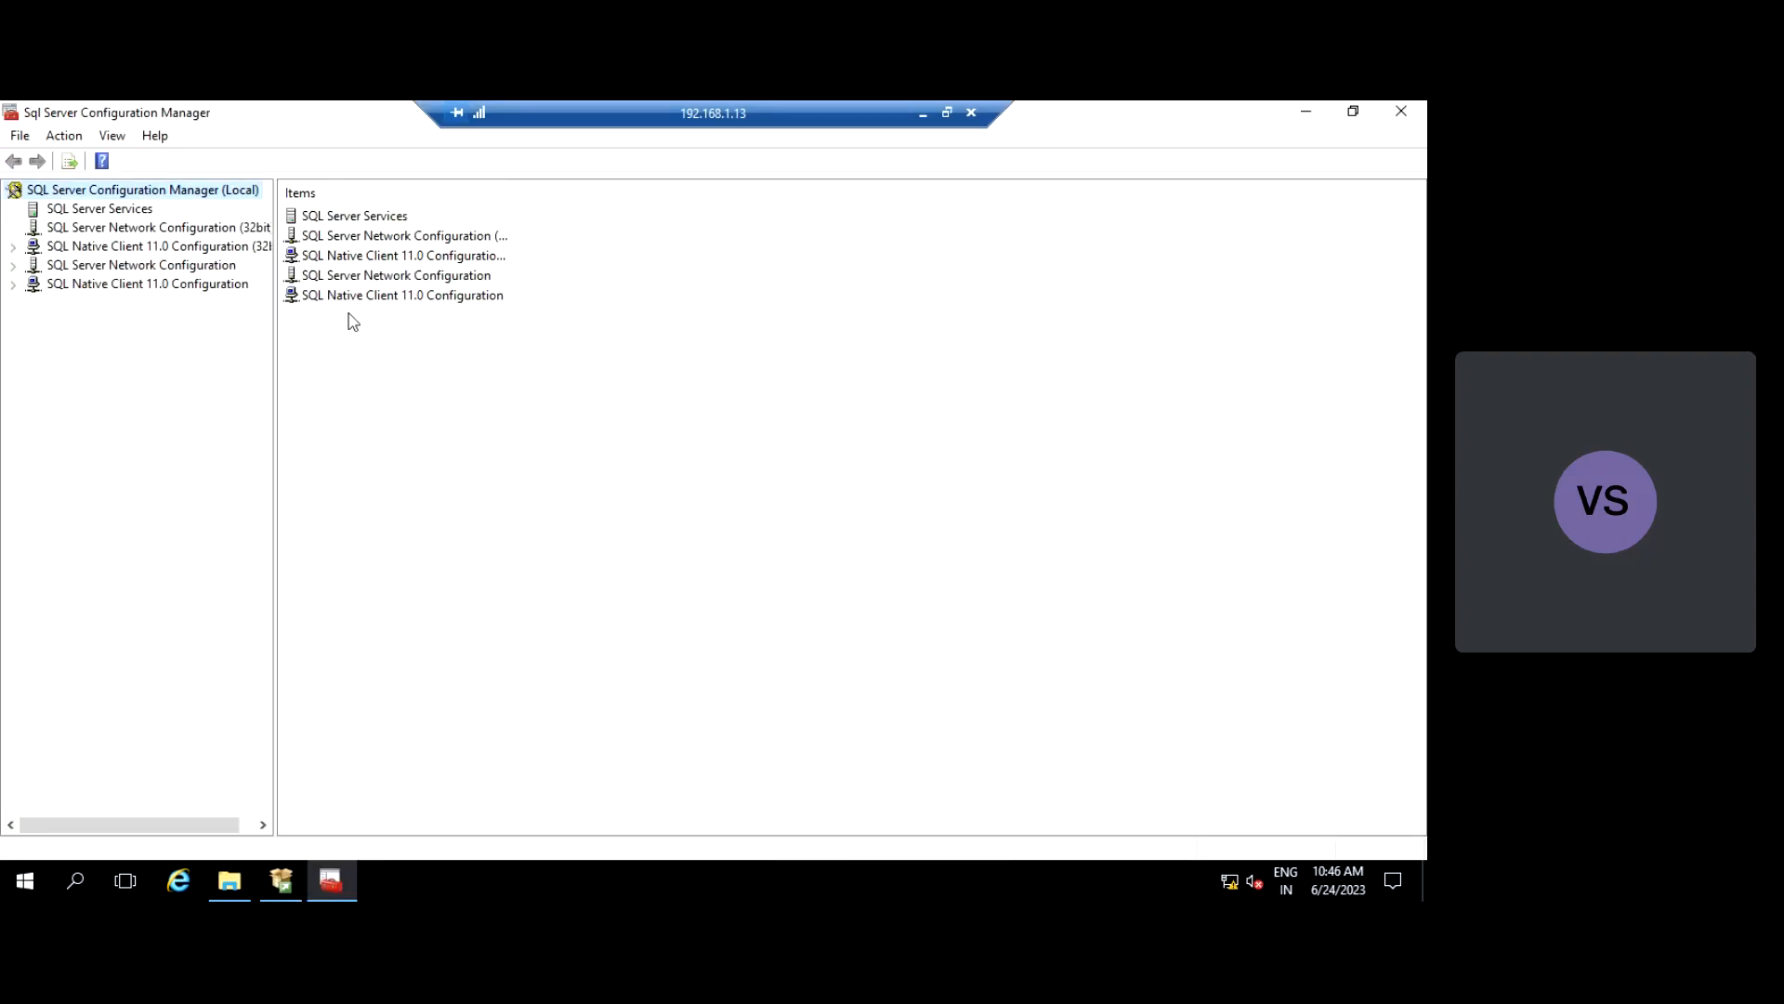
- List the SQL Server services and start the SQL Server Agent service
left_click(82, 212)
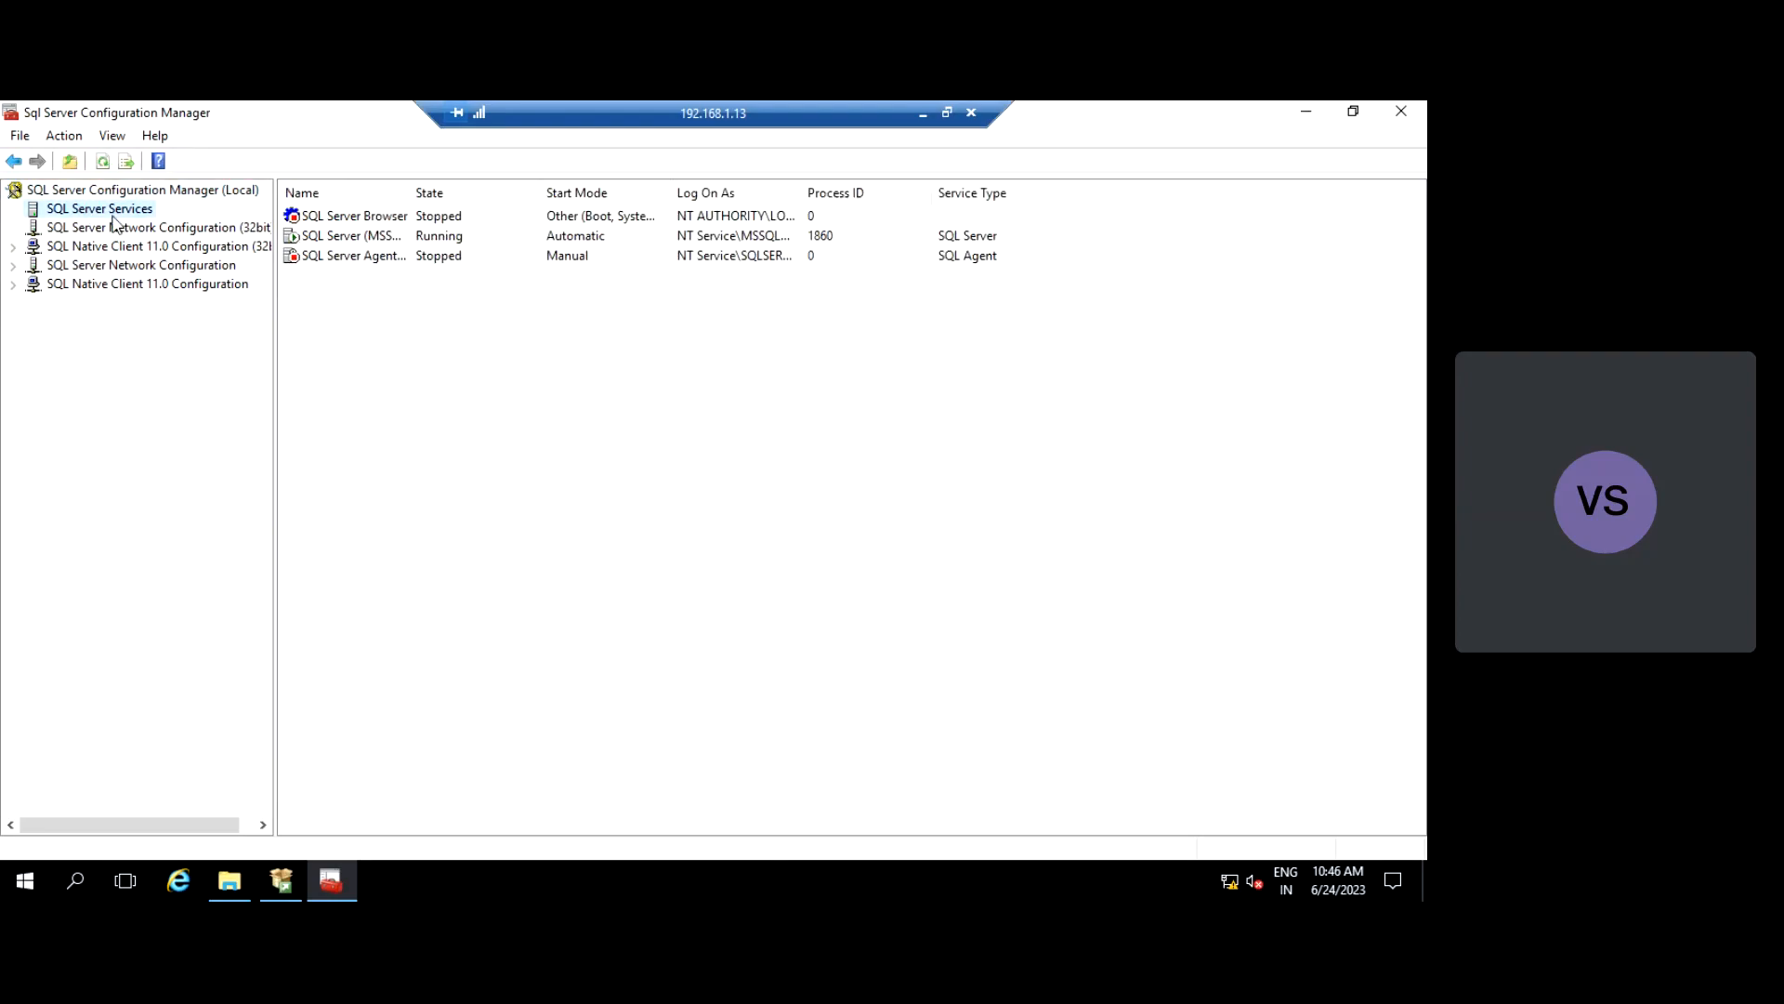
left_click(372, 219)
left_click(359, 237)
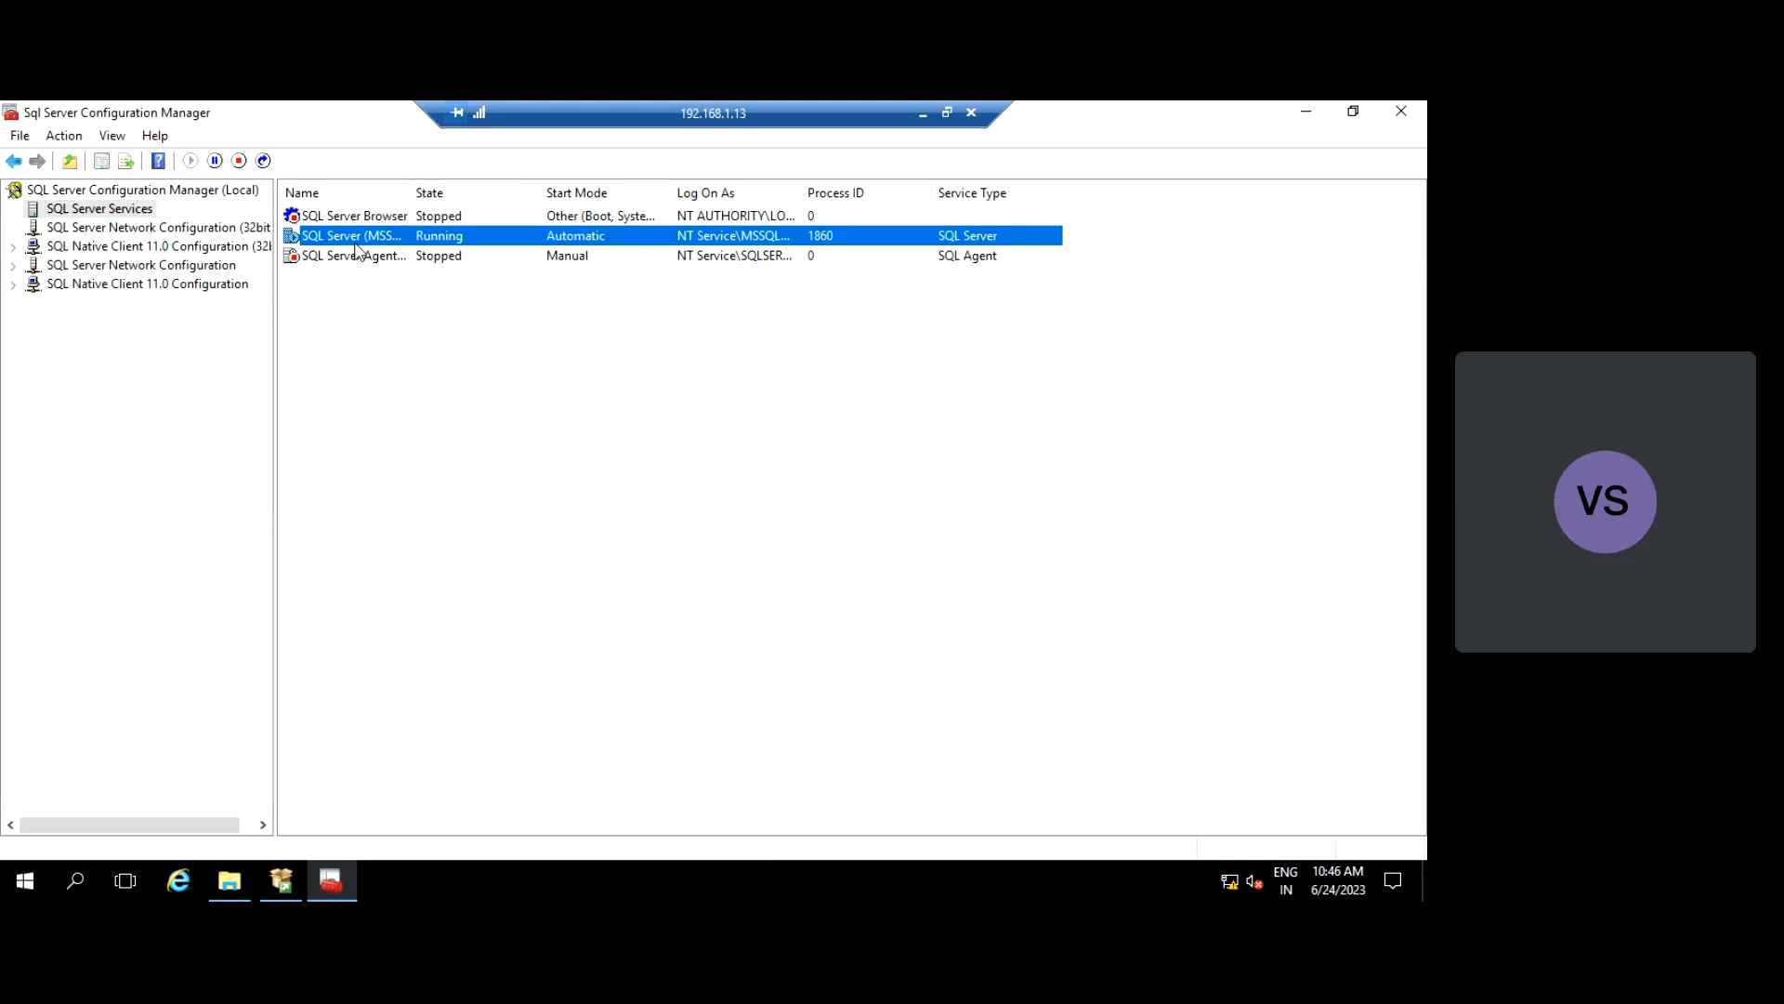
left_click(369, 259)
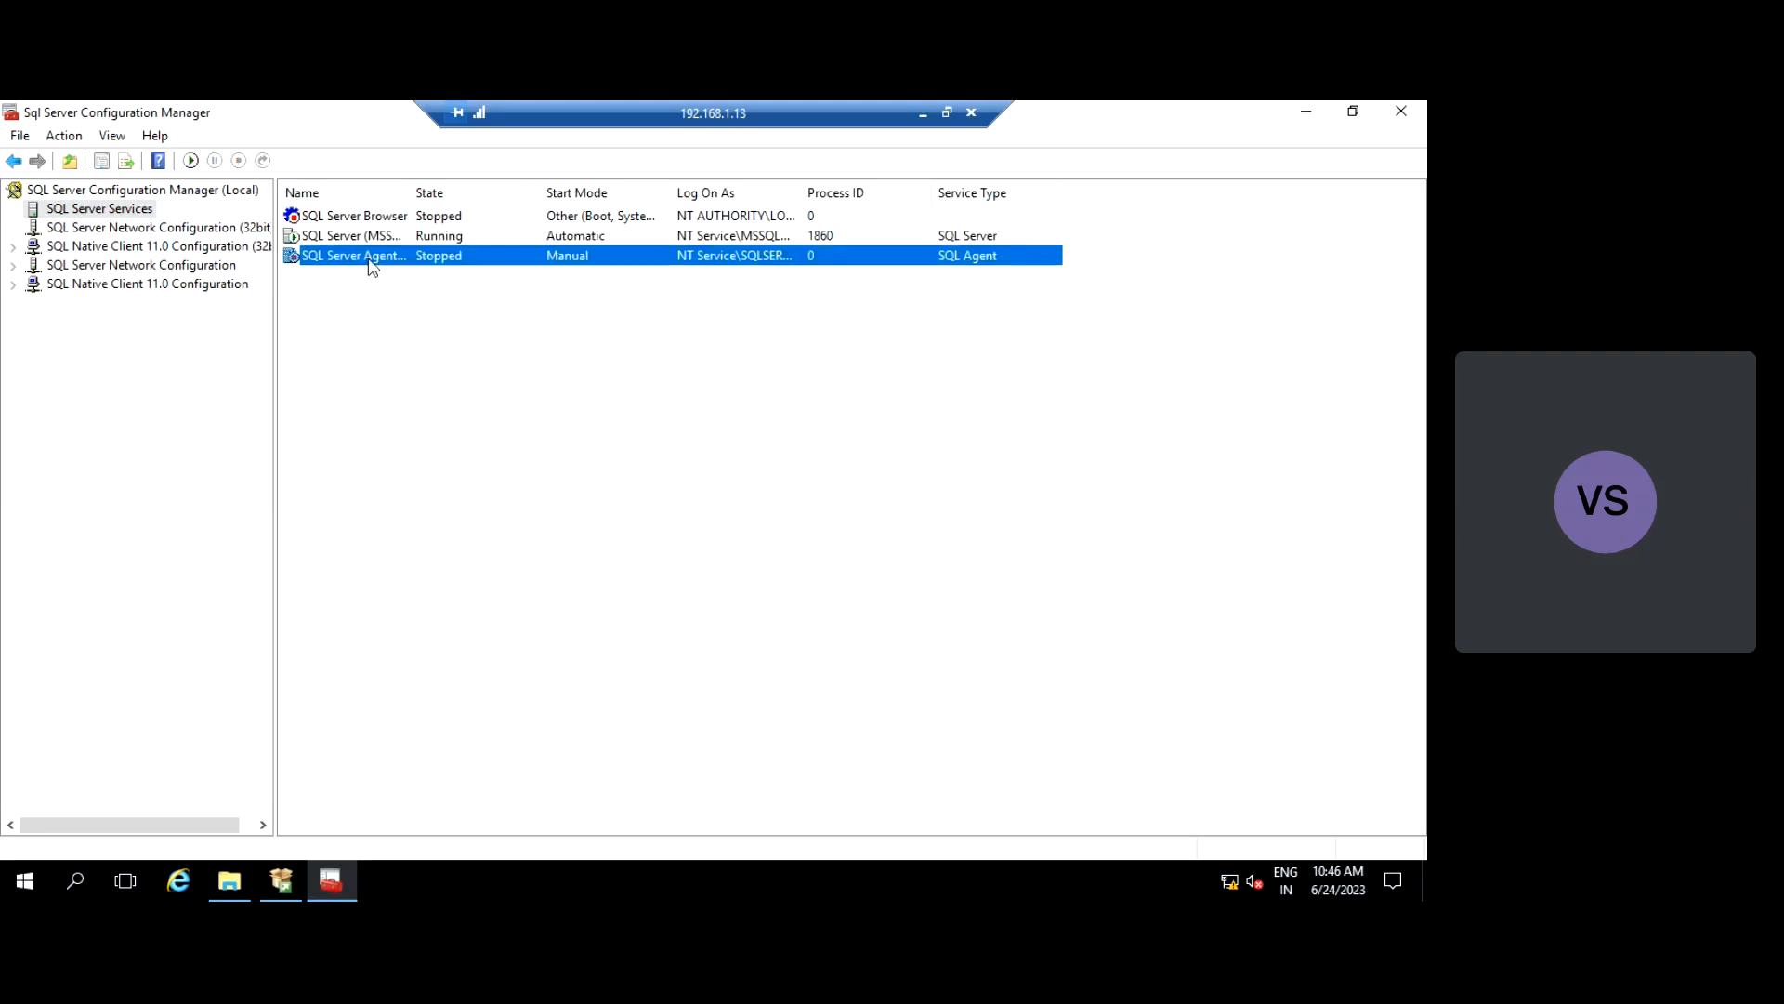
right_click(371, 263)
left_click(420, 269)
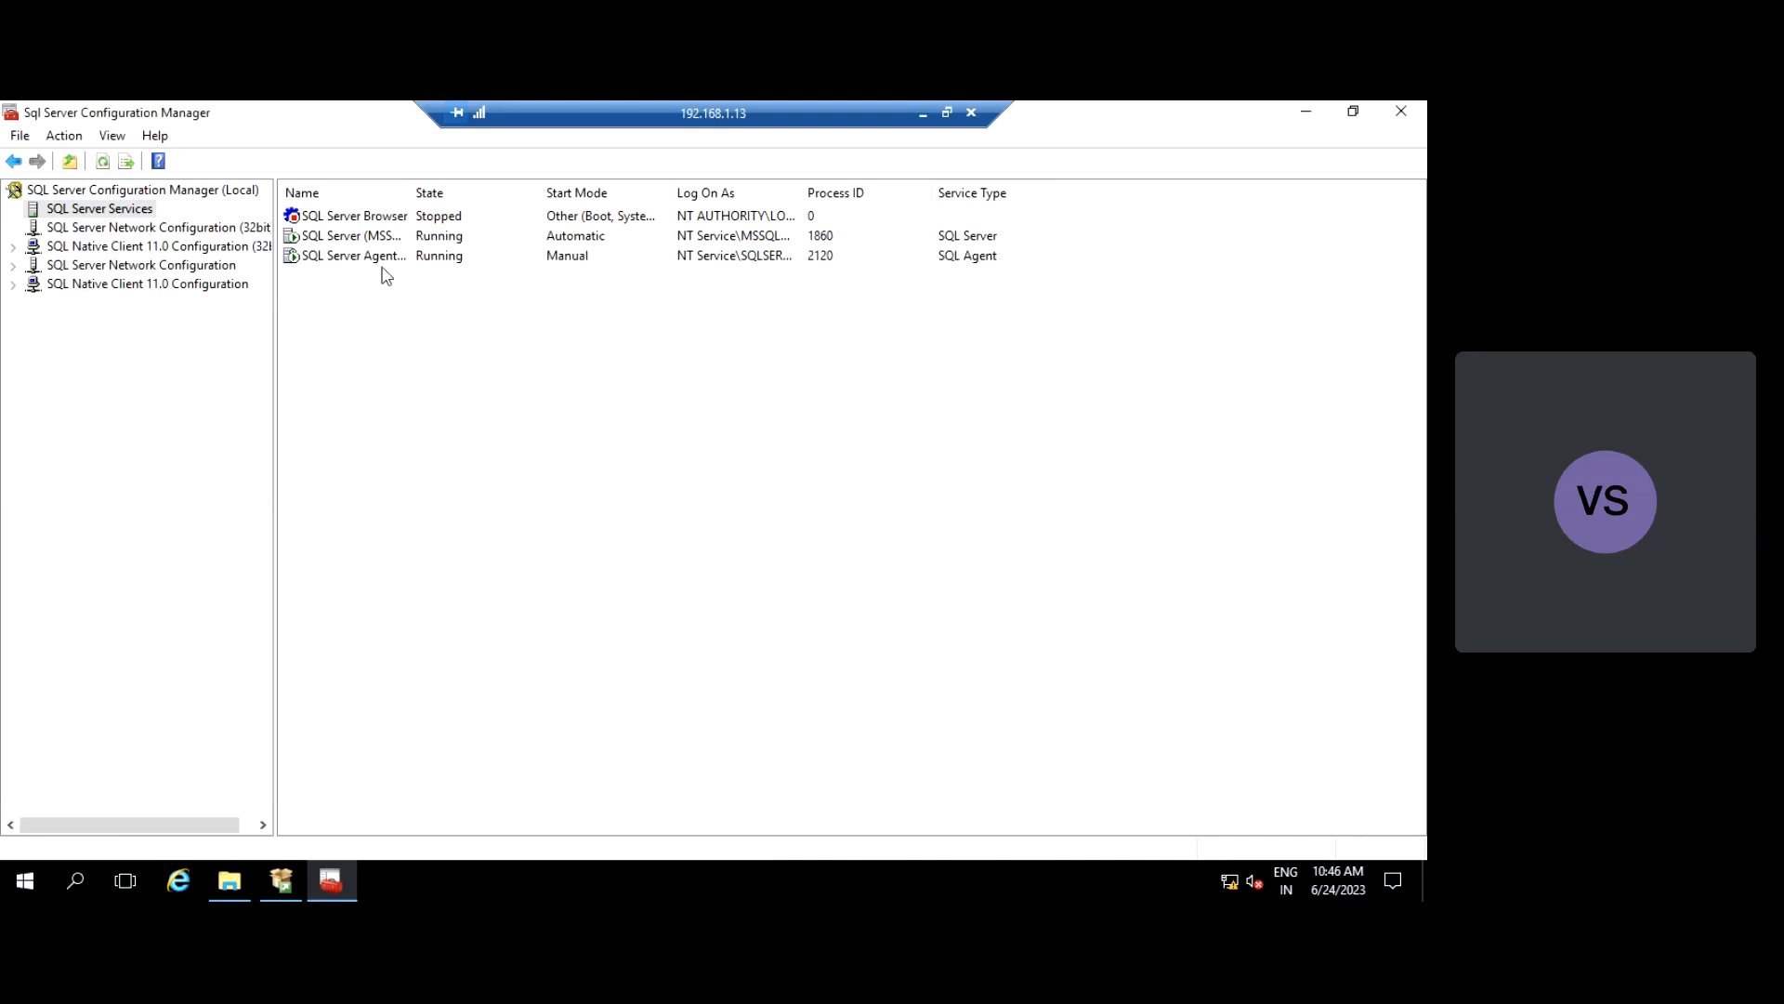
- Examine the SQL Server Browser service, the network configurations and the Native Client 11.0 protocols and aliases, ending on the SQL Server Services list
left_click(369, 221)
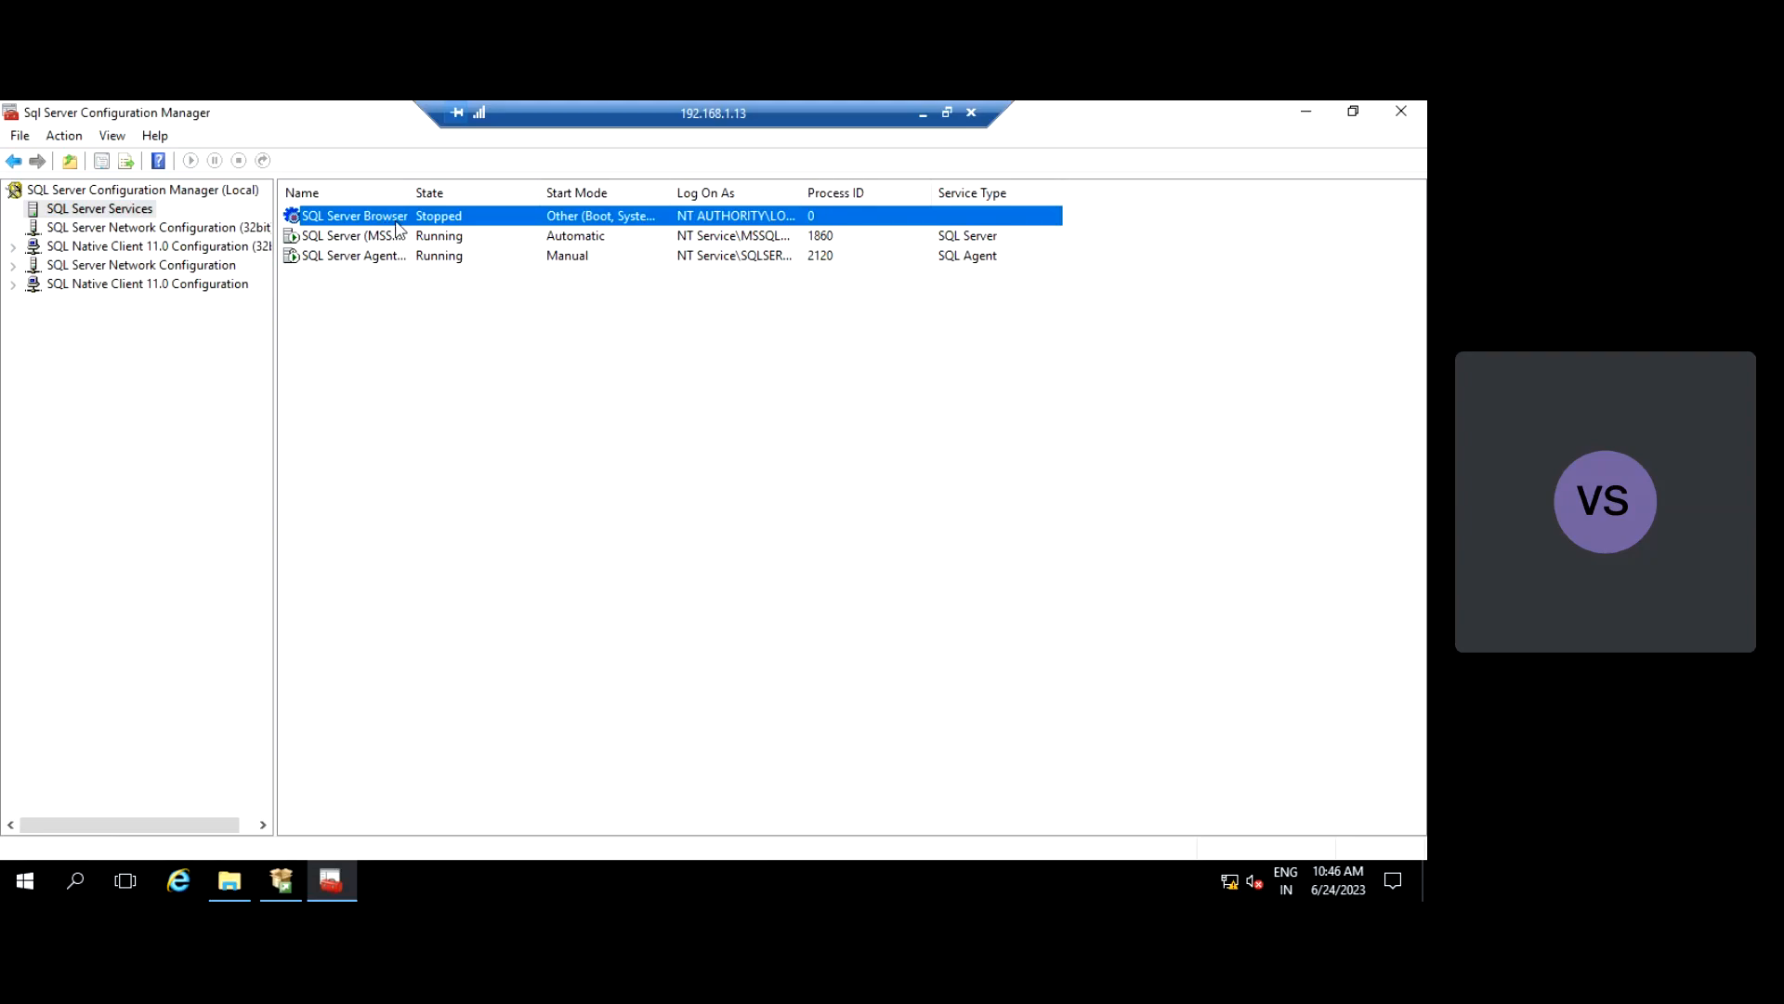
left_click(182, 232)
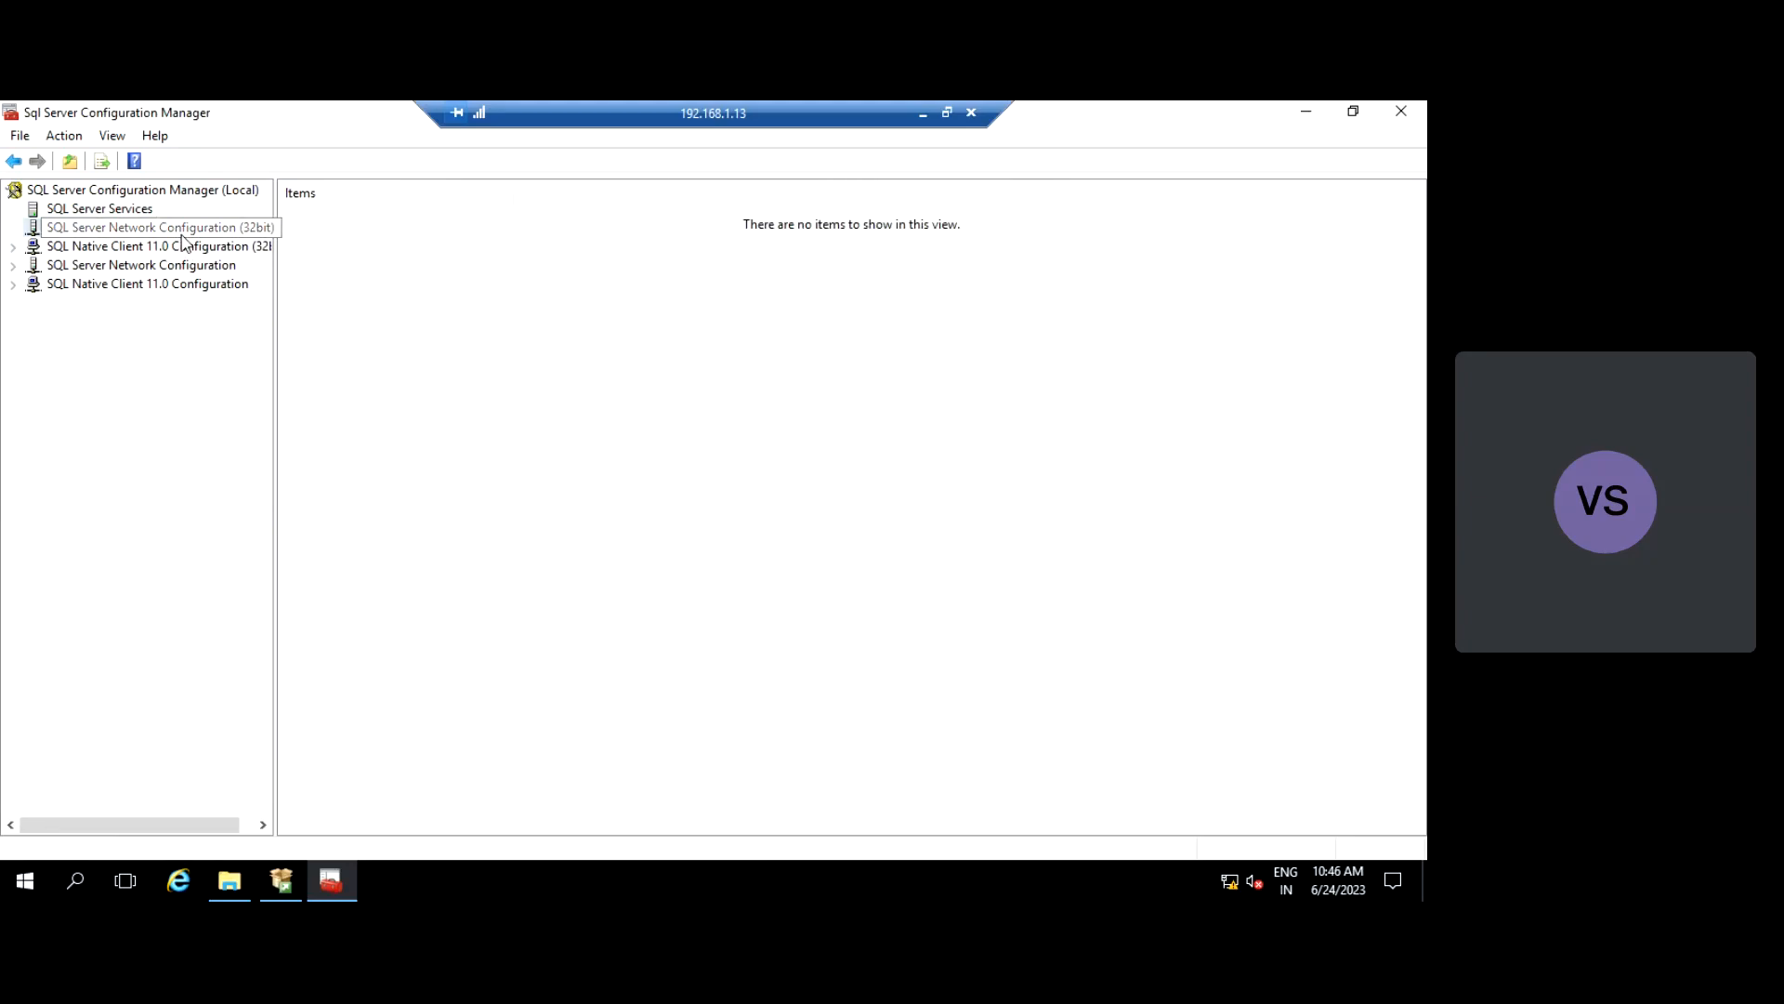
left_click(114, 251)
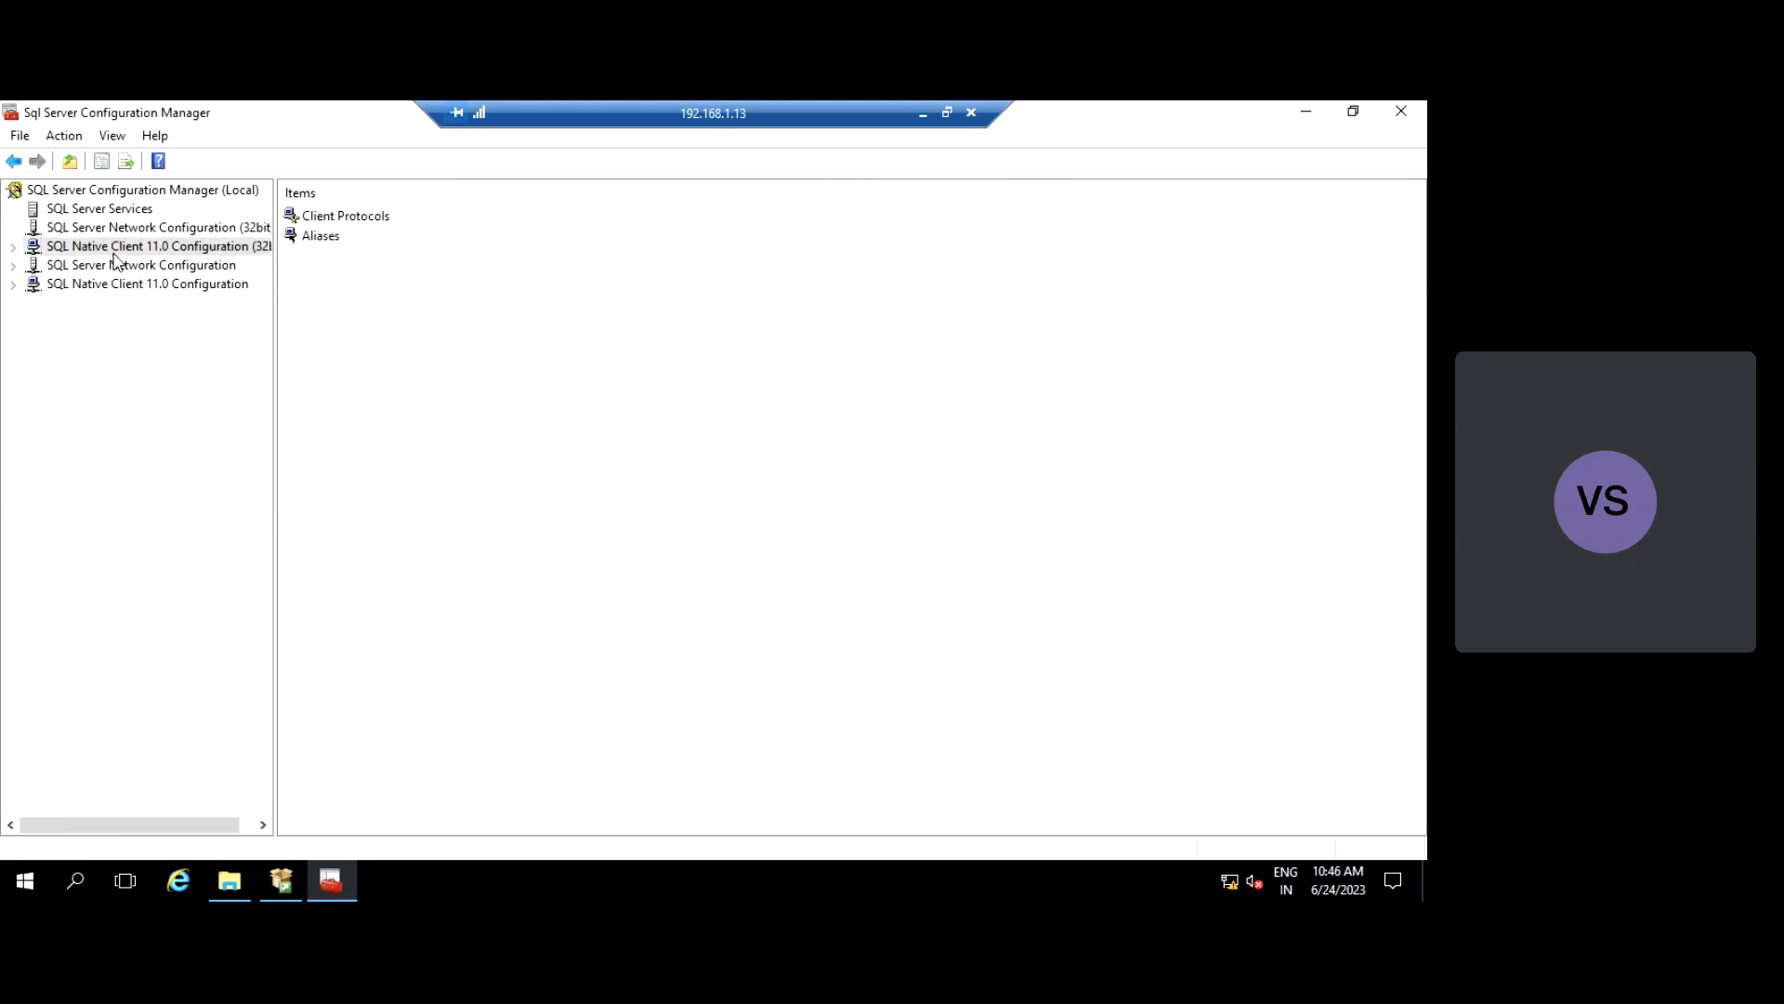
double_click(368, 221)
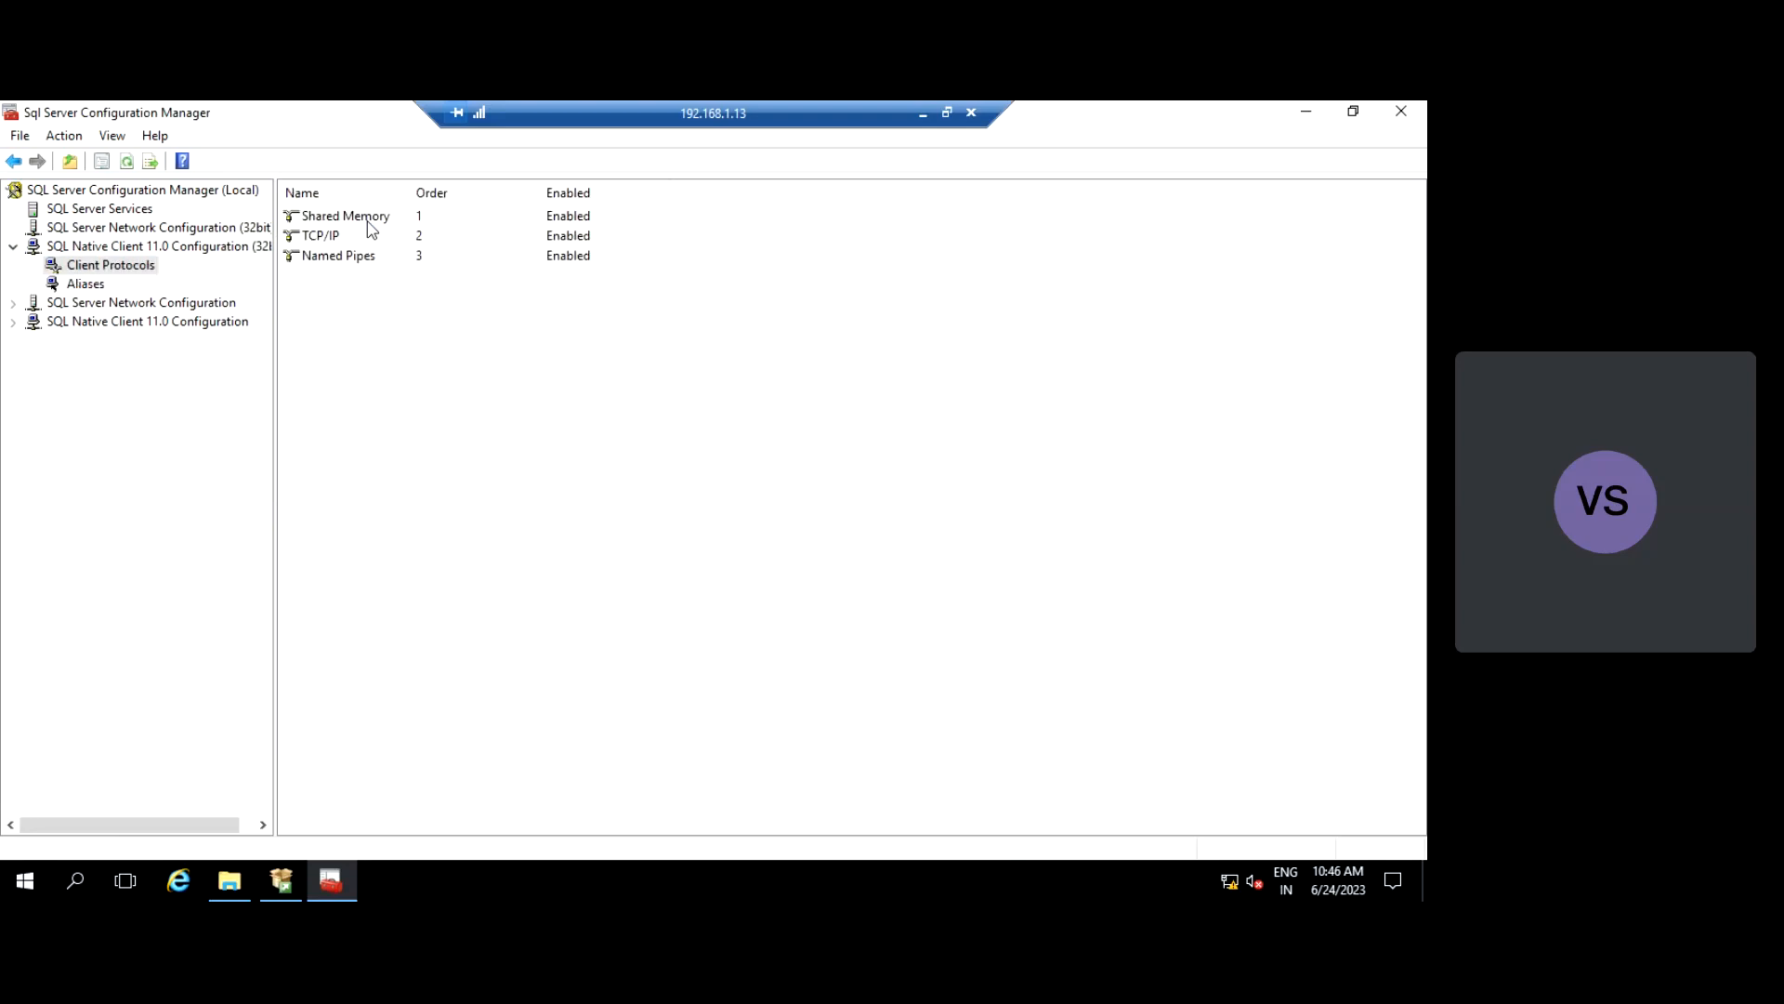
left_click(92, 284)
left_click(118, 303)
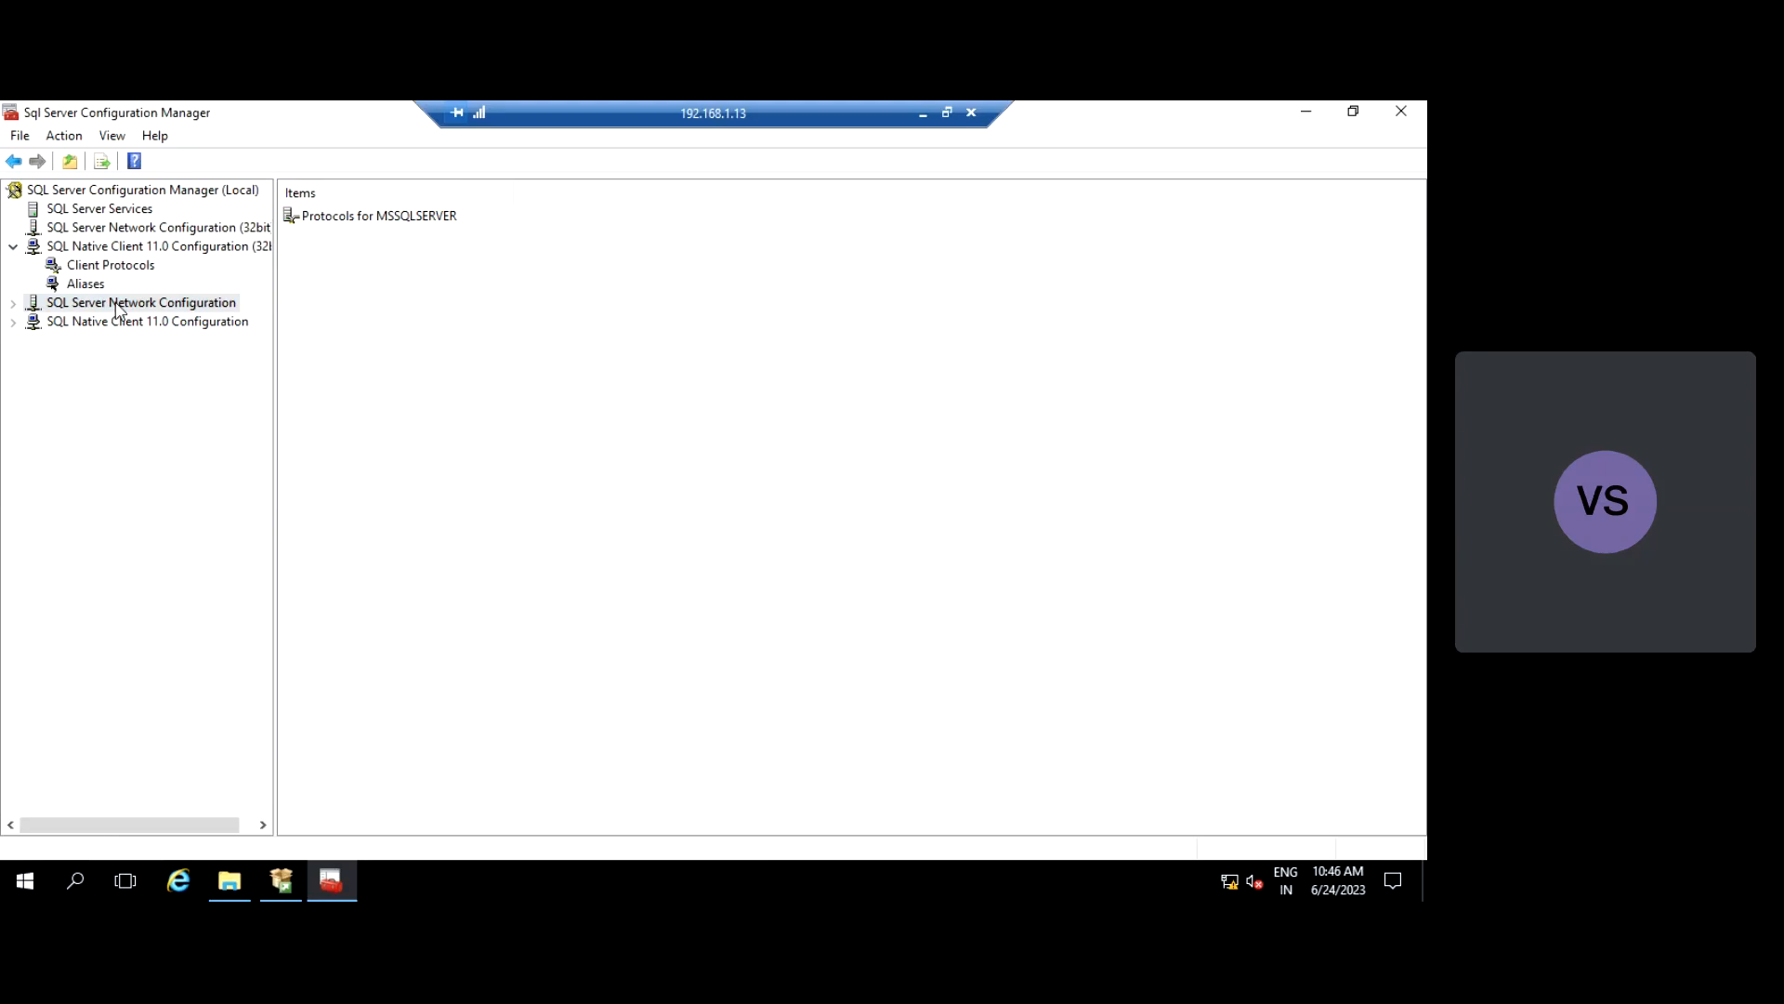
left_click(13, 322)
left_click(170, 325)
left_click(132, 342)
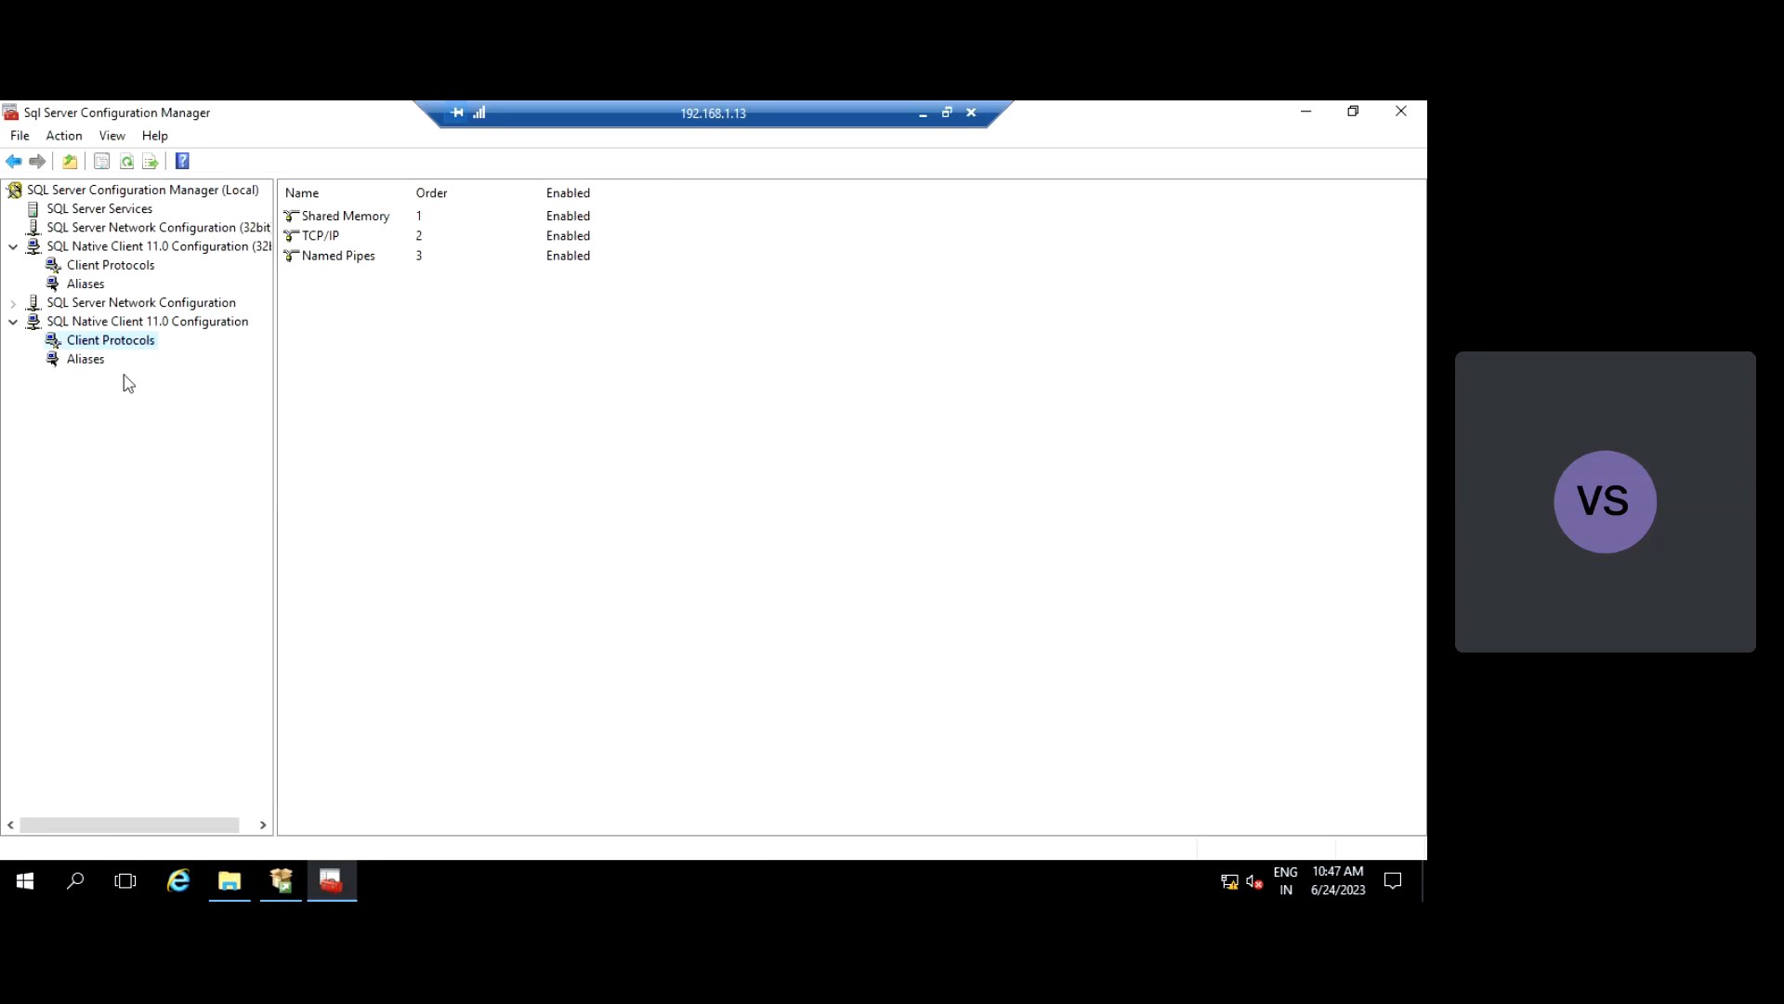
left_click(87, 360)
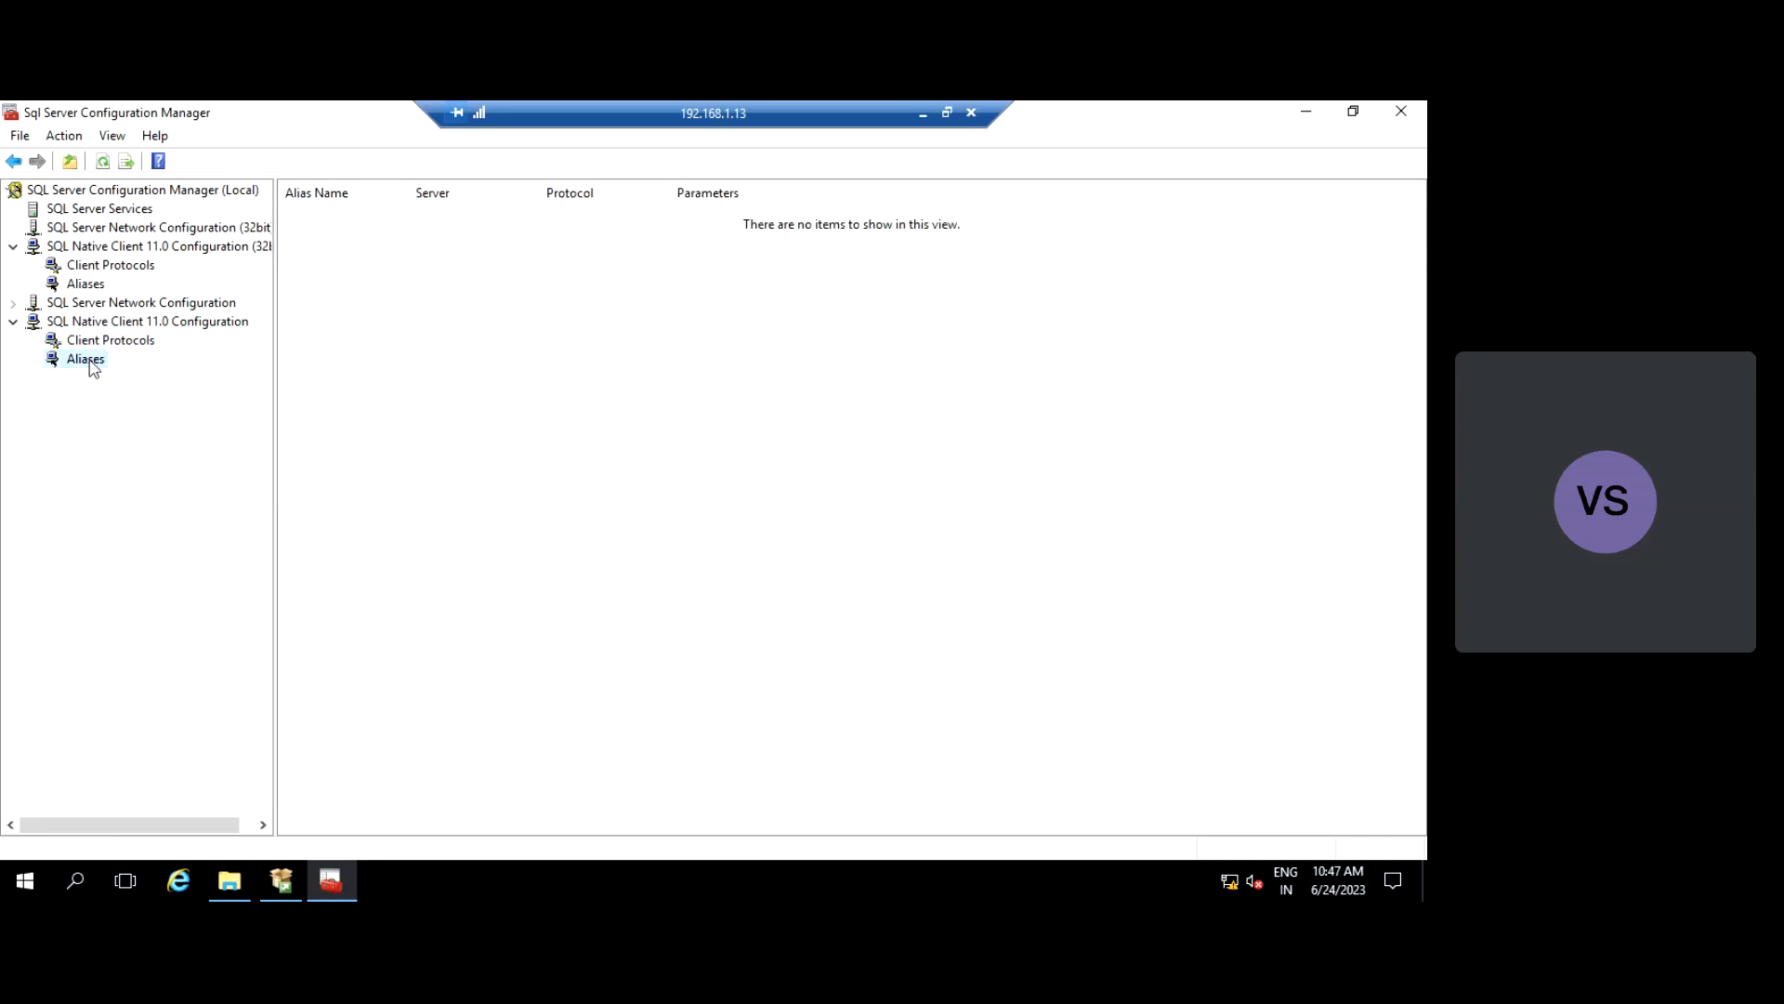
left_click(100, 209)
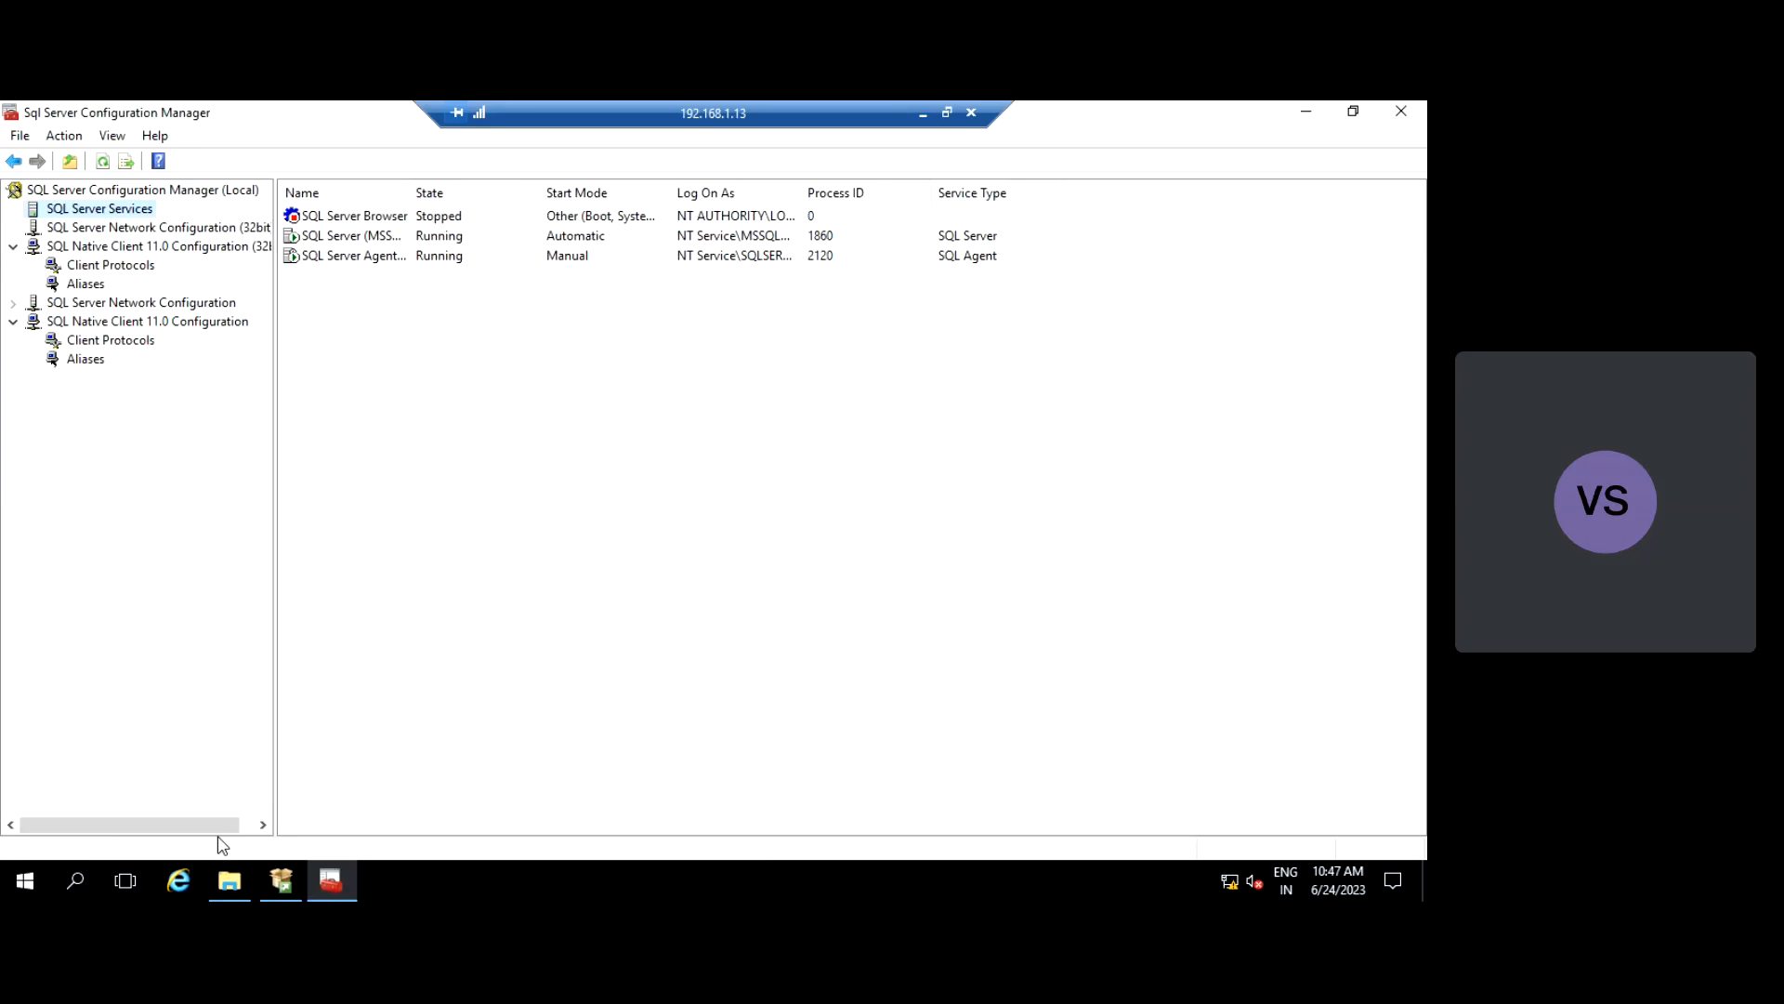
- Switch to File Explorer and examine the 130 folder and its Tools subfolder, returning to the Microsoft SQL Server folder
left_click(229, 880)
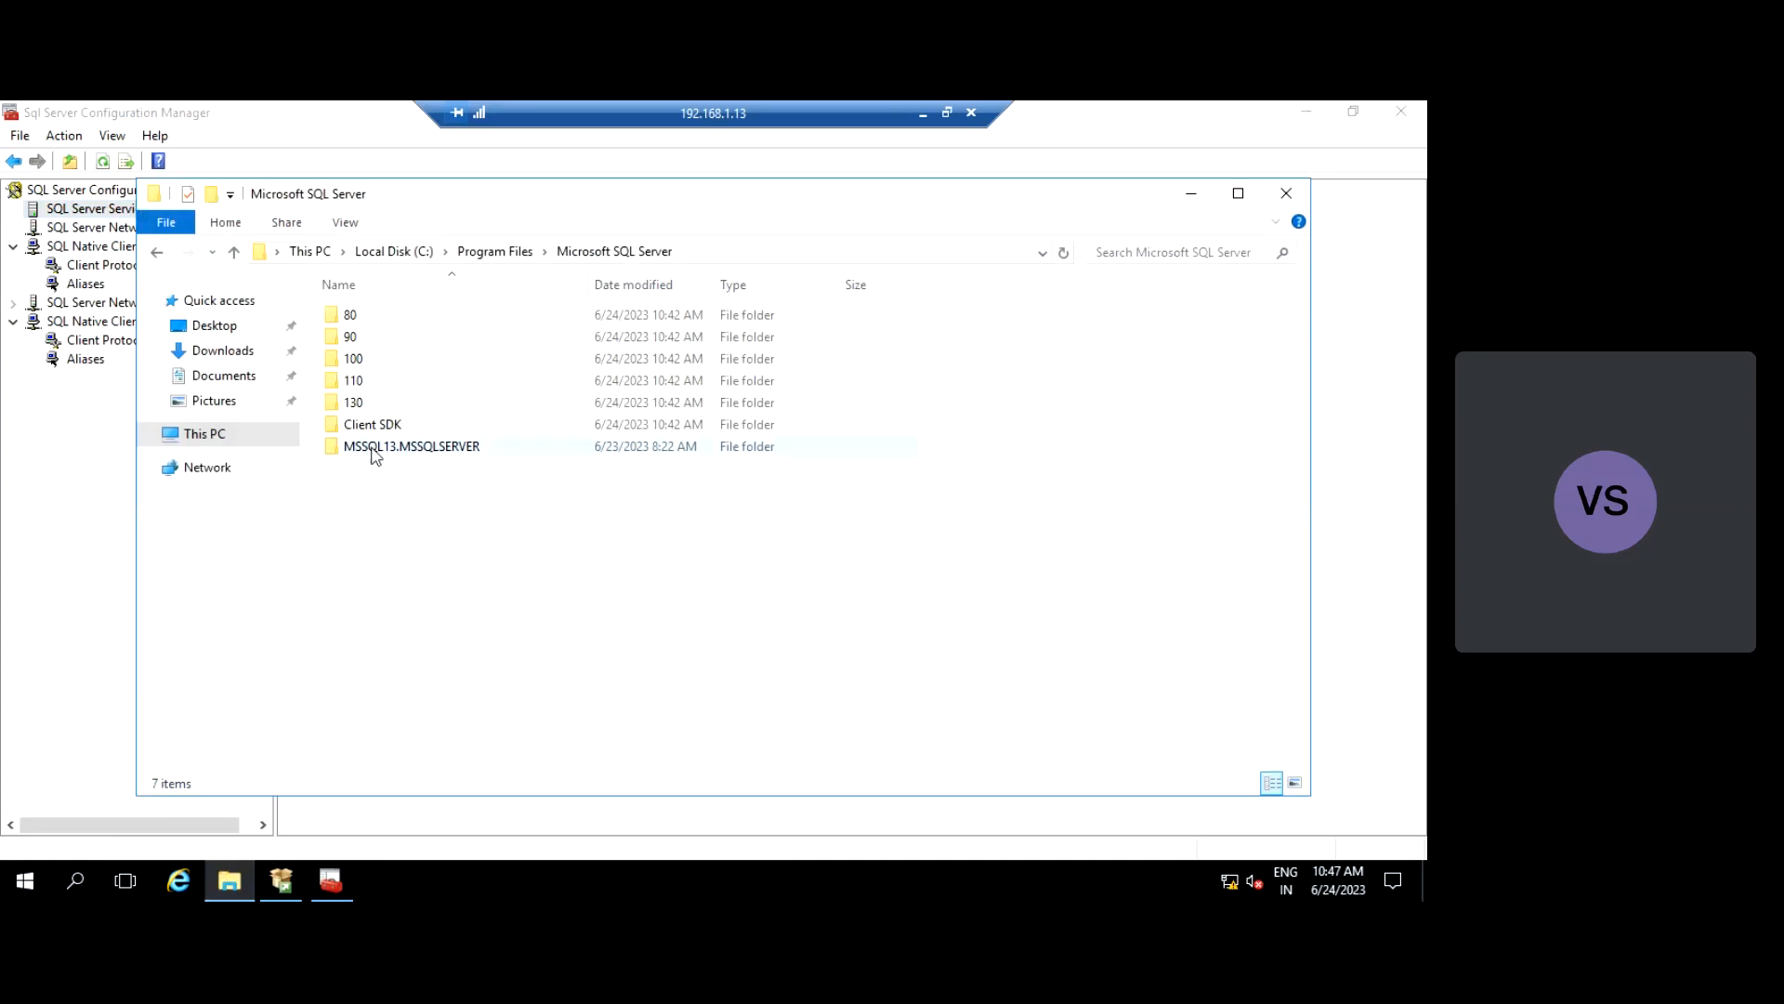
double_click(361, 405)
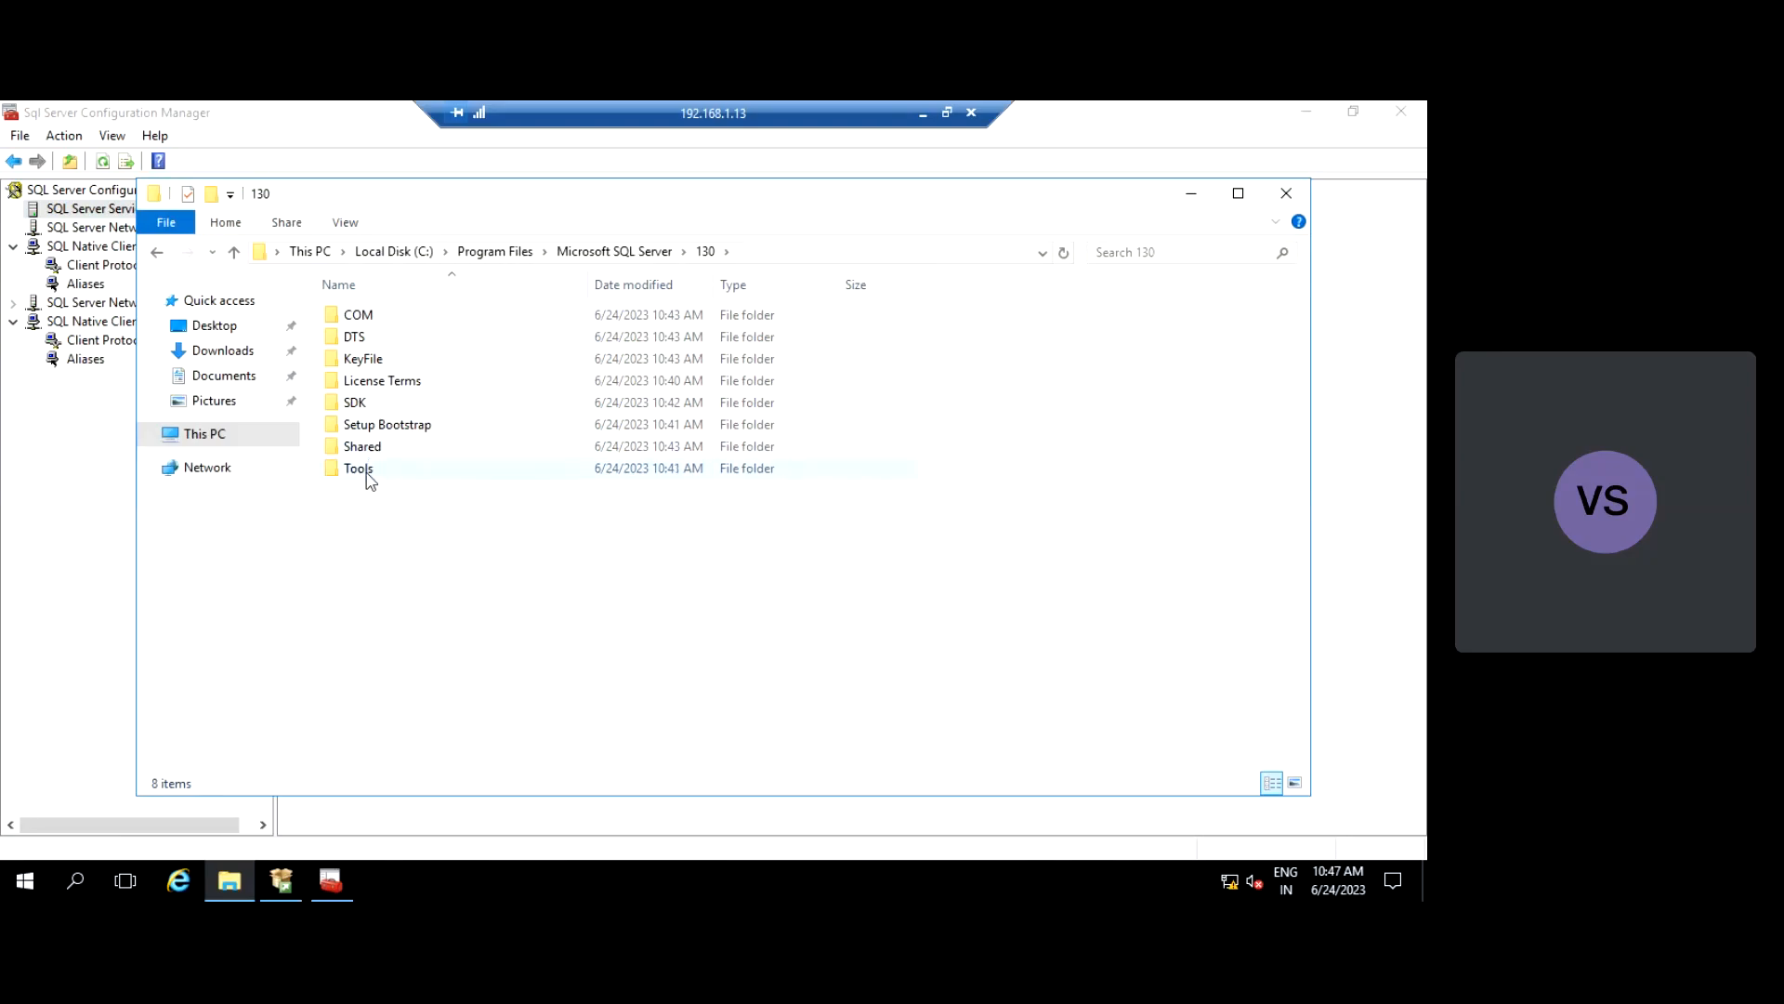
double_click(369, 472)
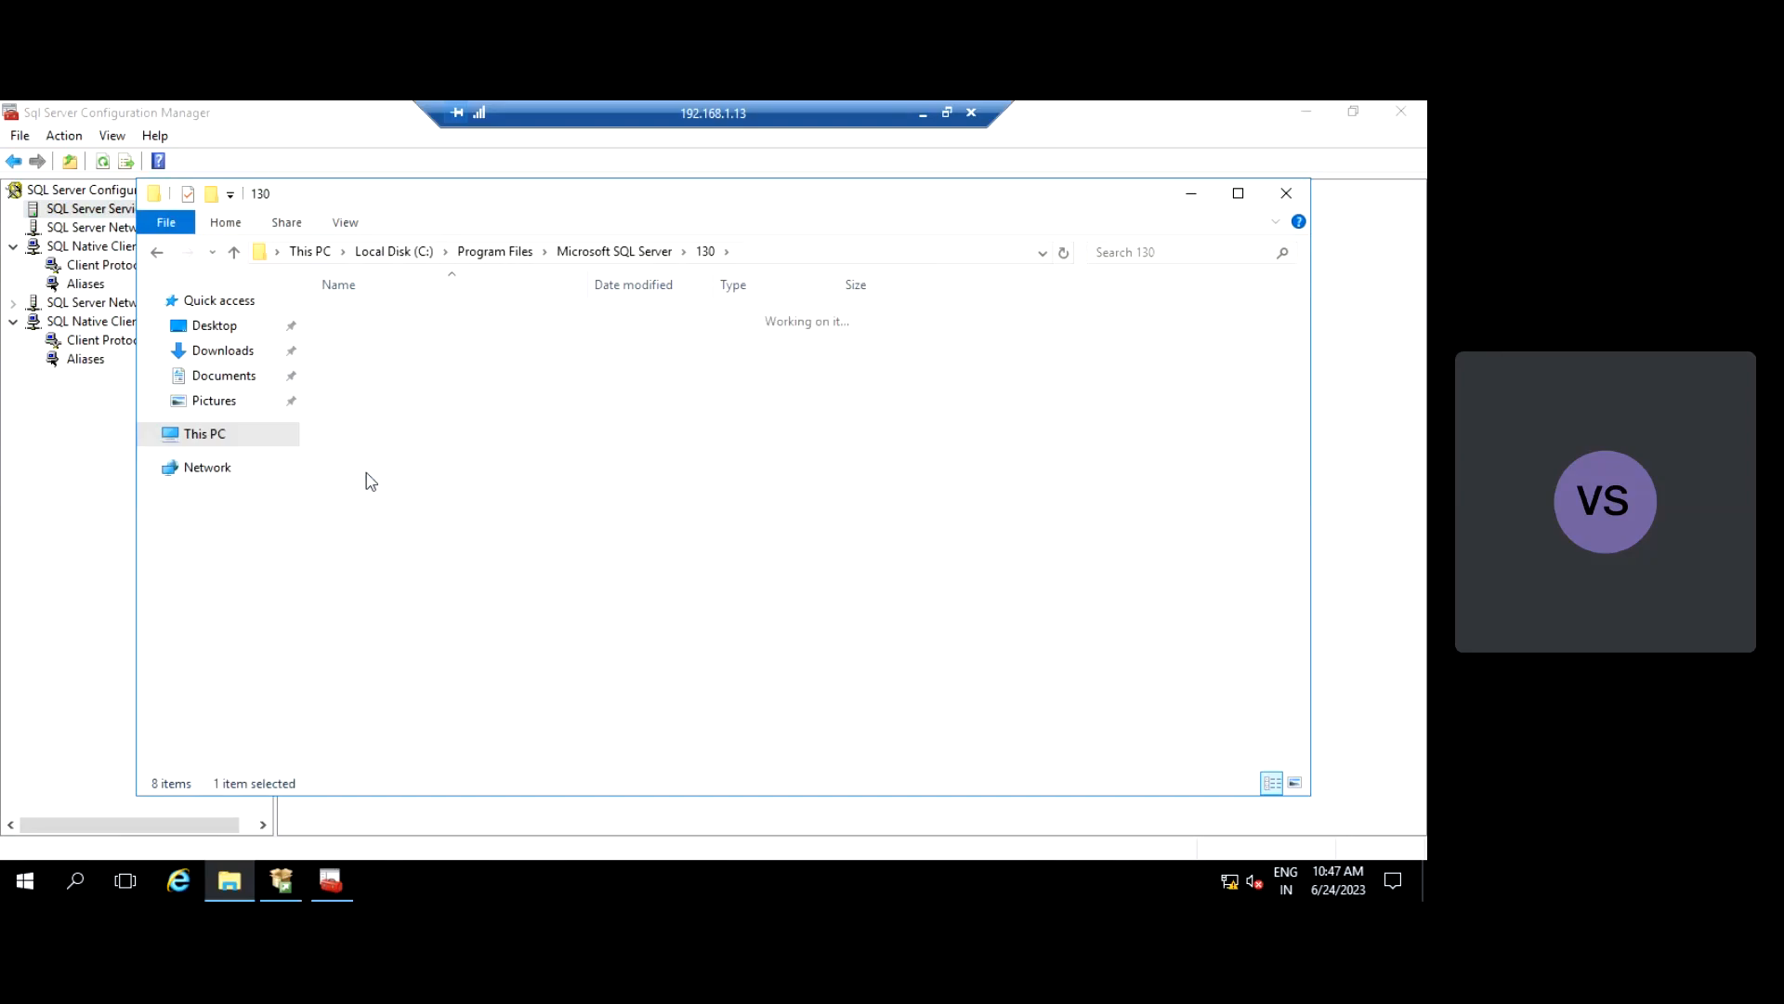
left_click(708, 253)
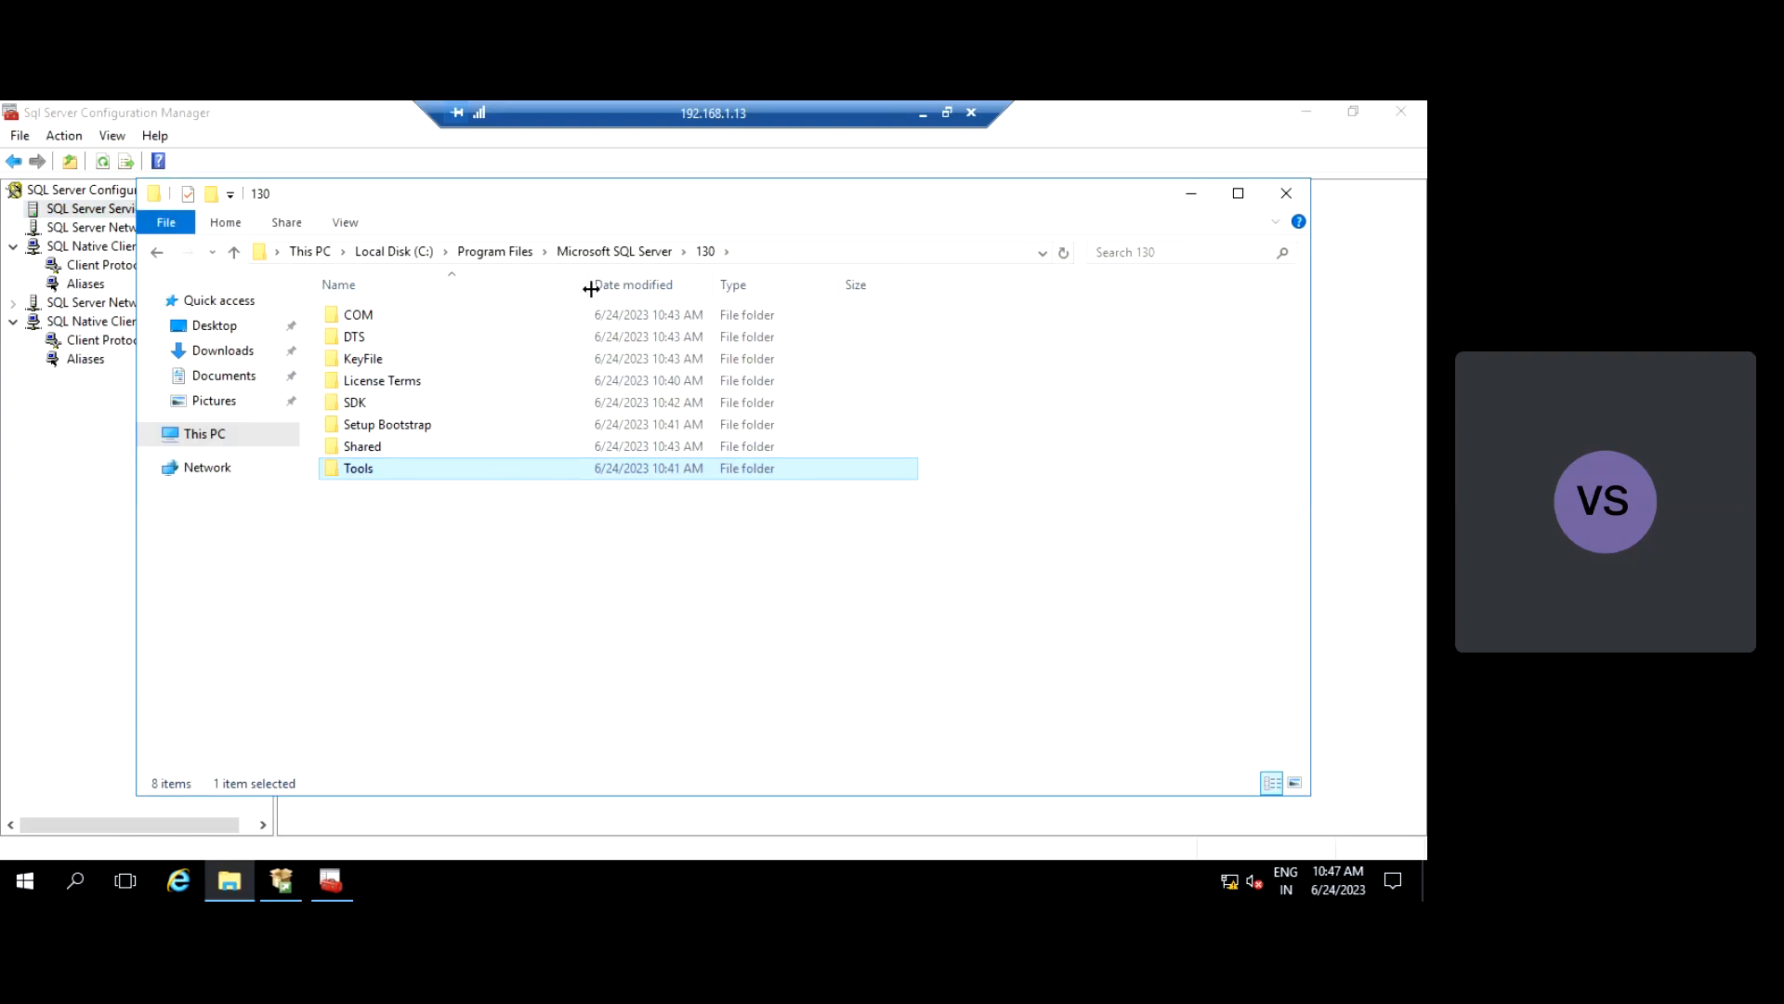
left_click(616, 251)
- Examine the MSSQL folder inside MSSQL13.MSSQLSERVER, including the contents of its DATA and Install subfolders
double_click(400, 454)
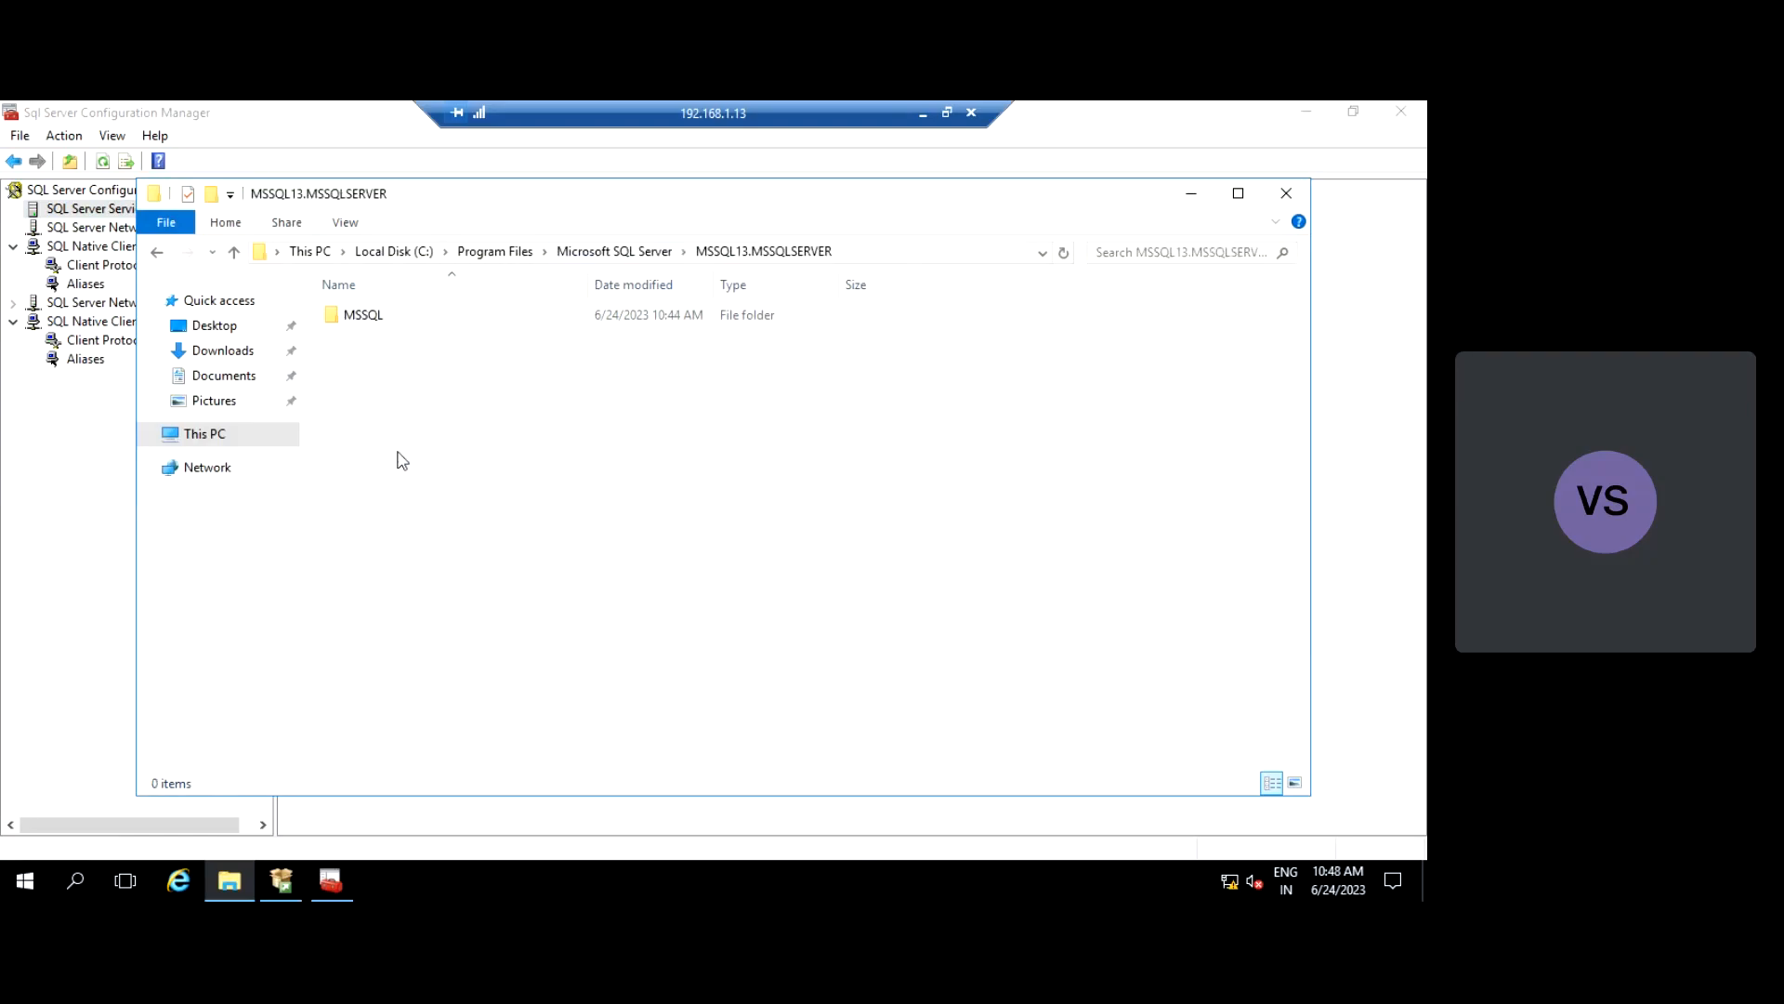
double_click(384, 320)
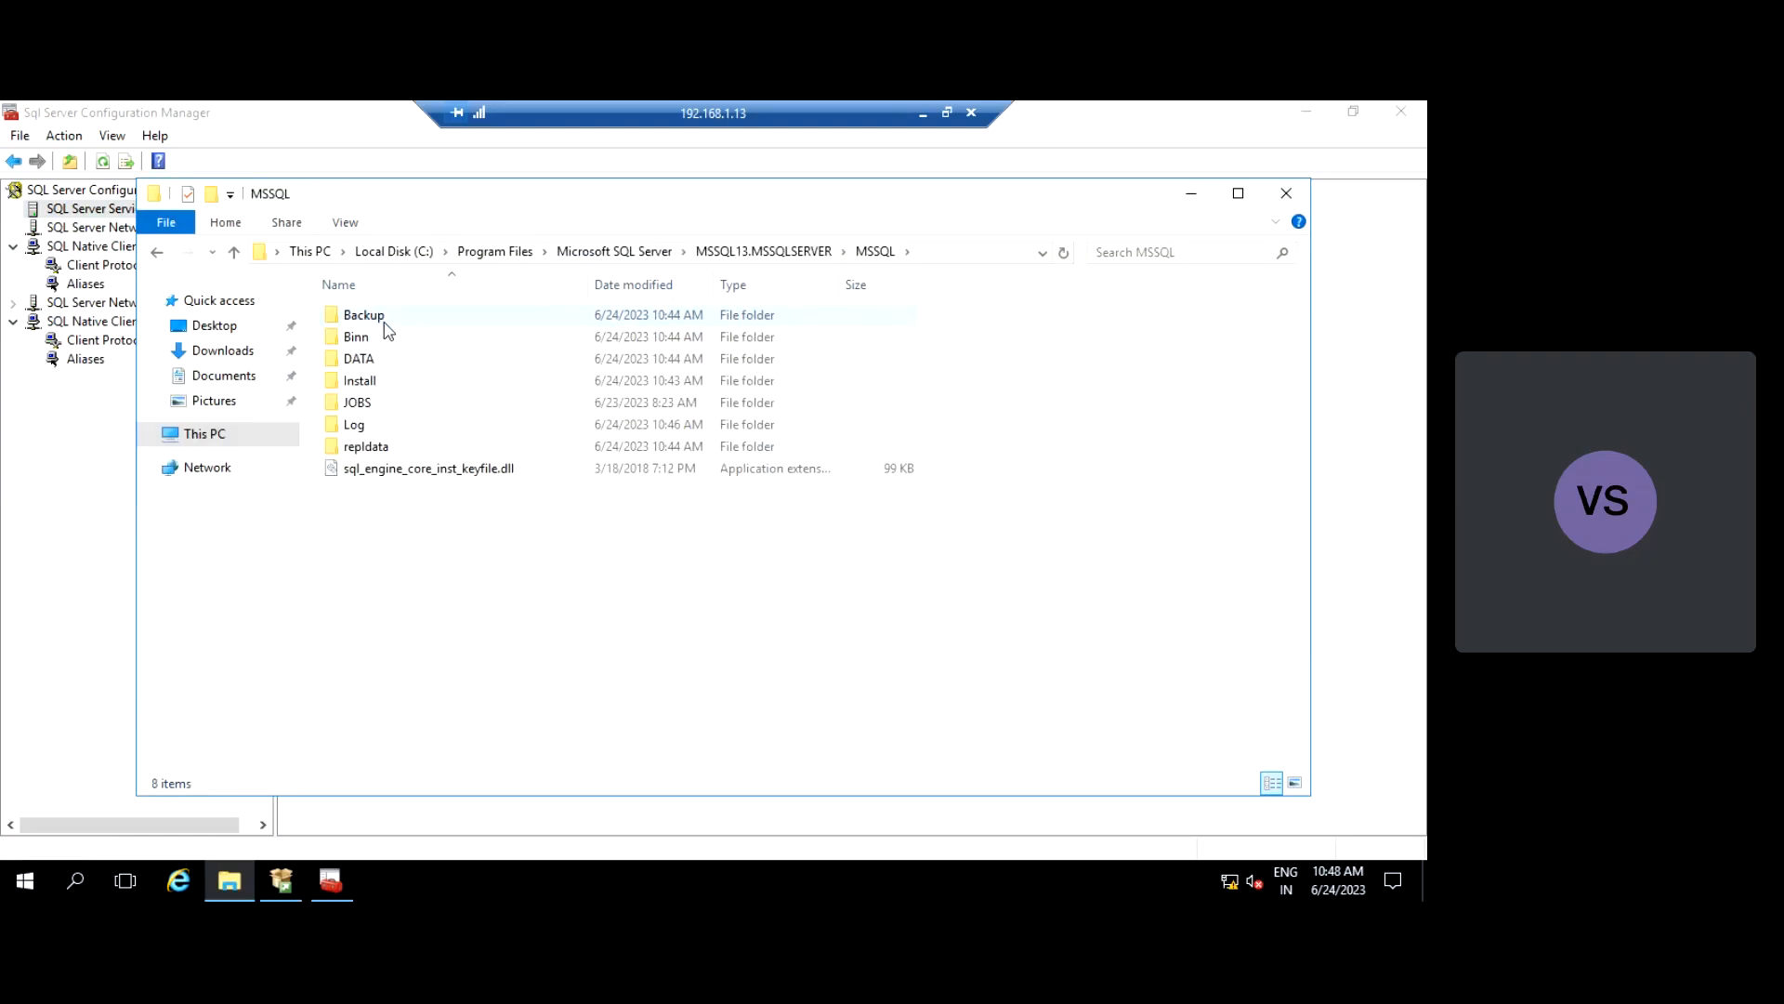
left_click(384, 321)
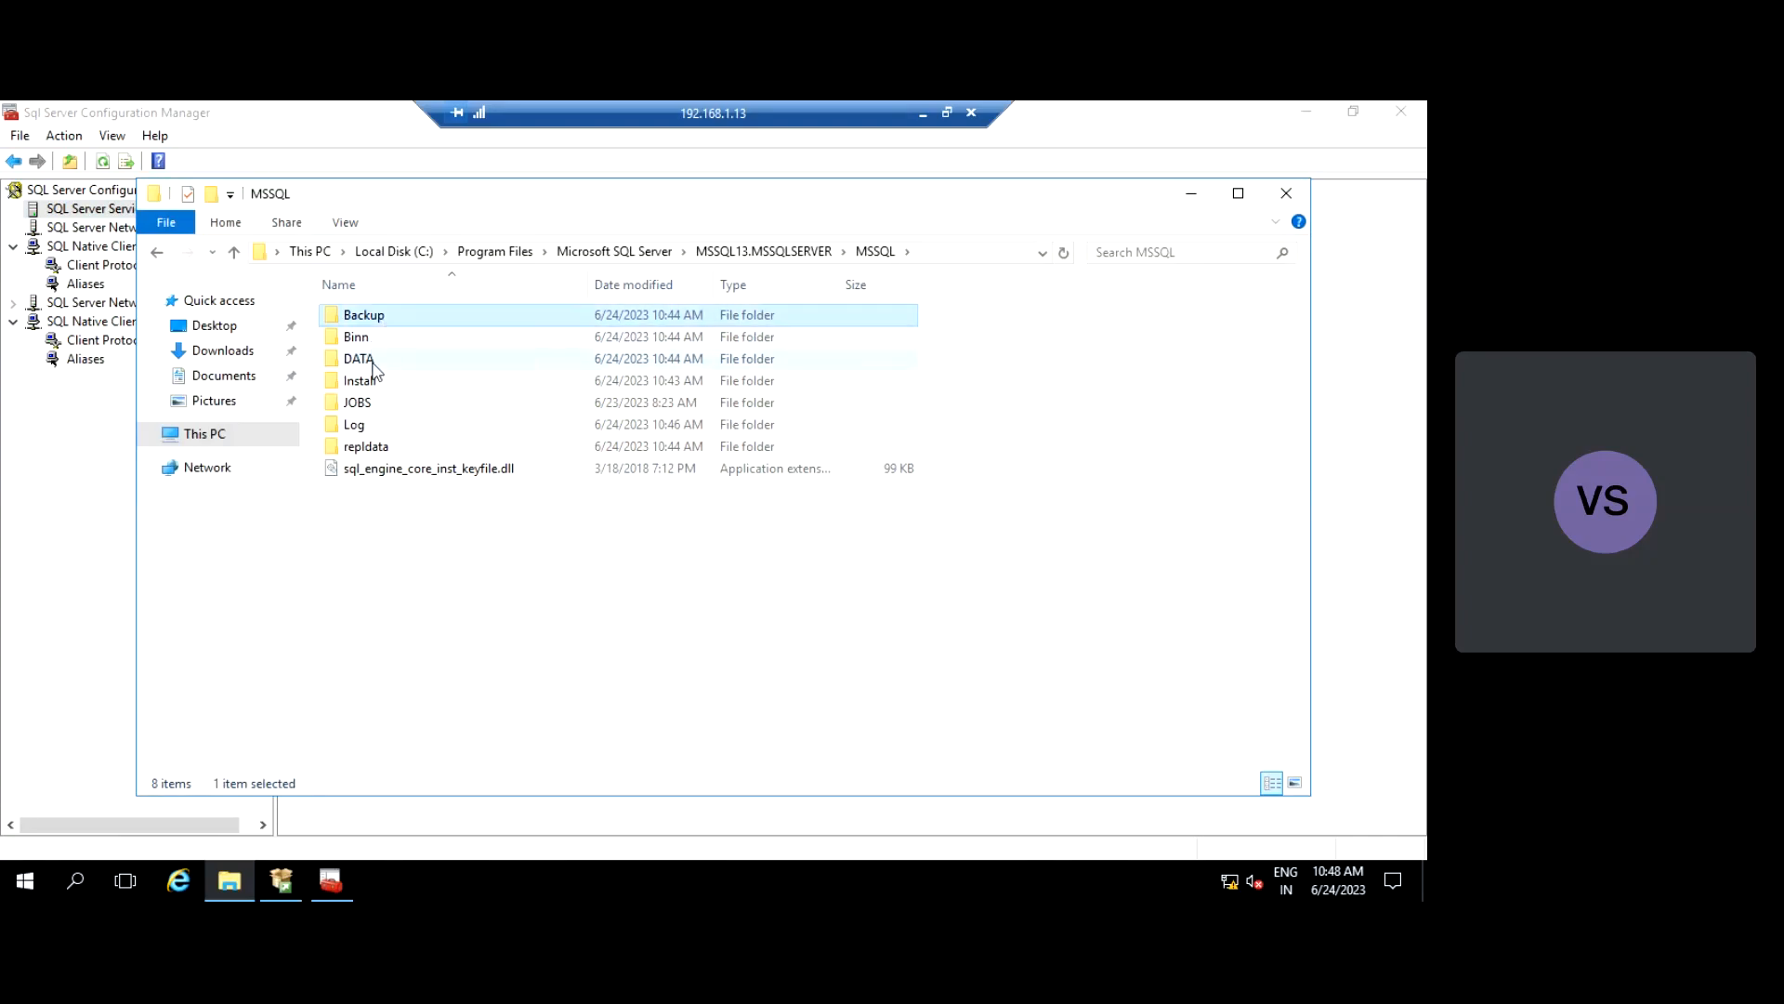
double_click(372, 361)
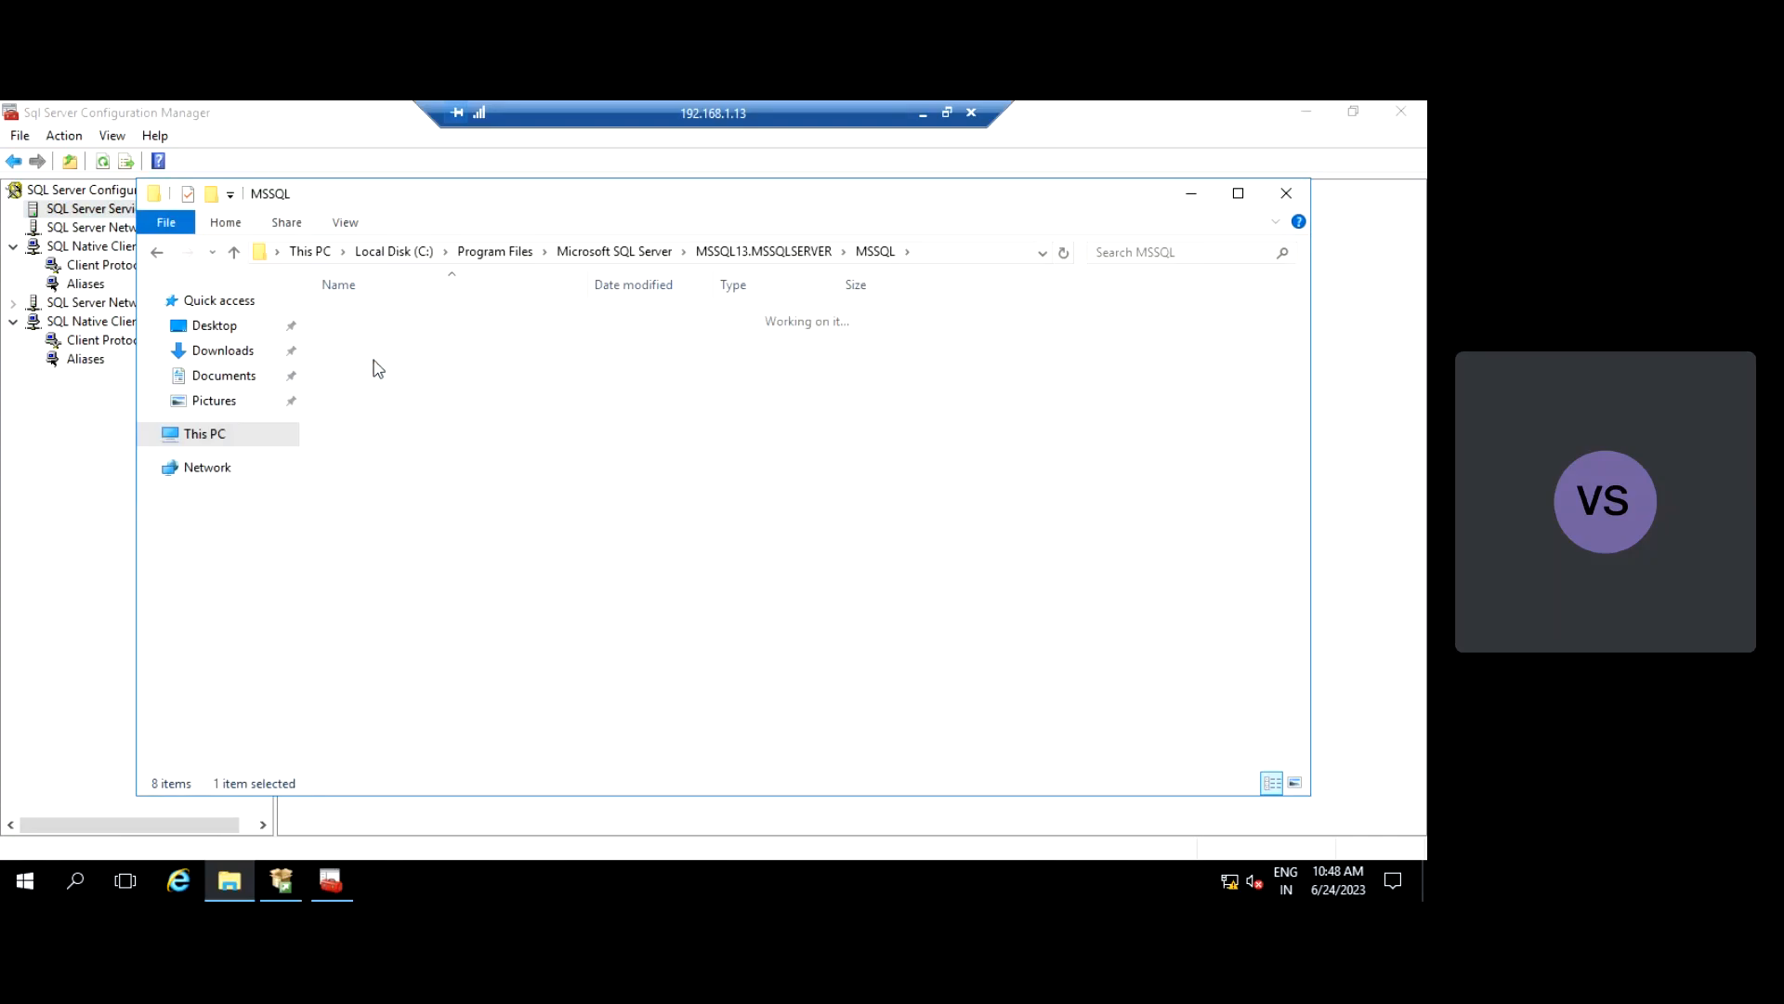
left_click(874, 252)
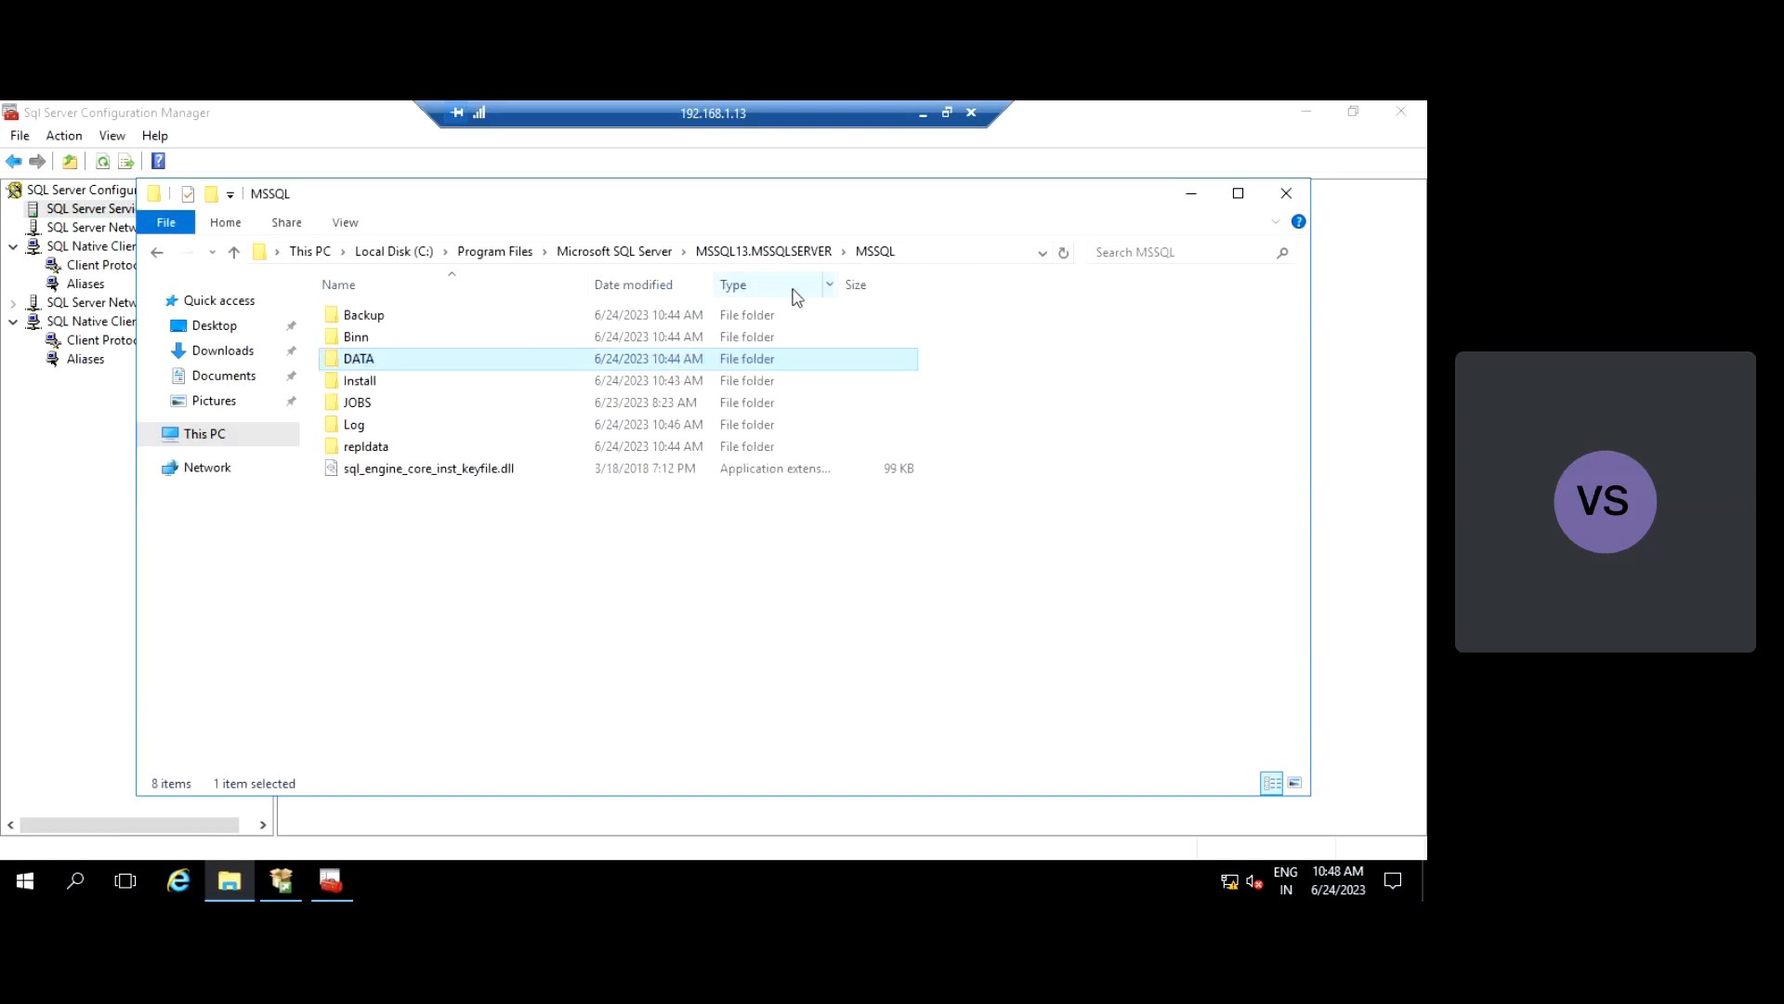
double_click(370, 388)
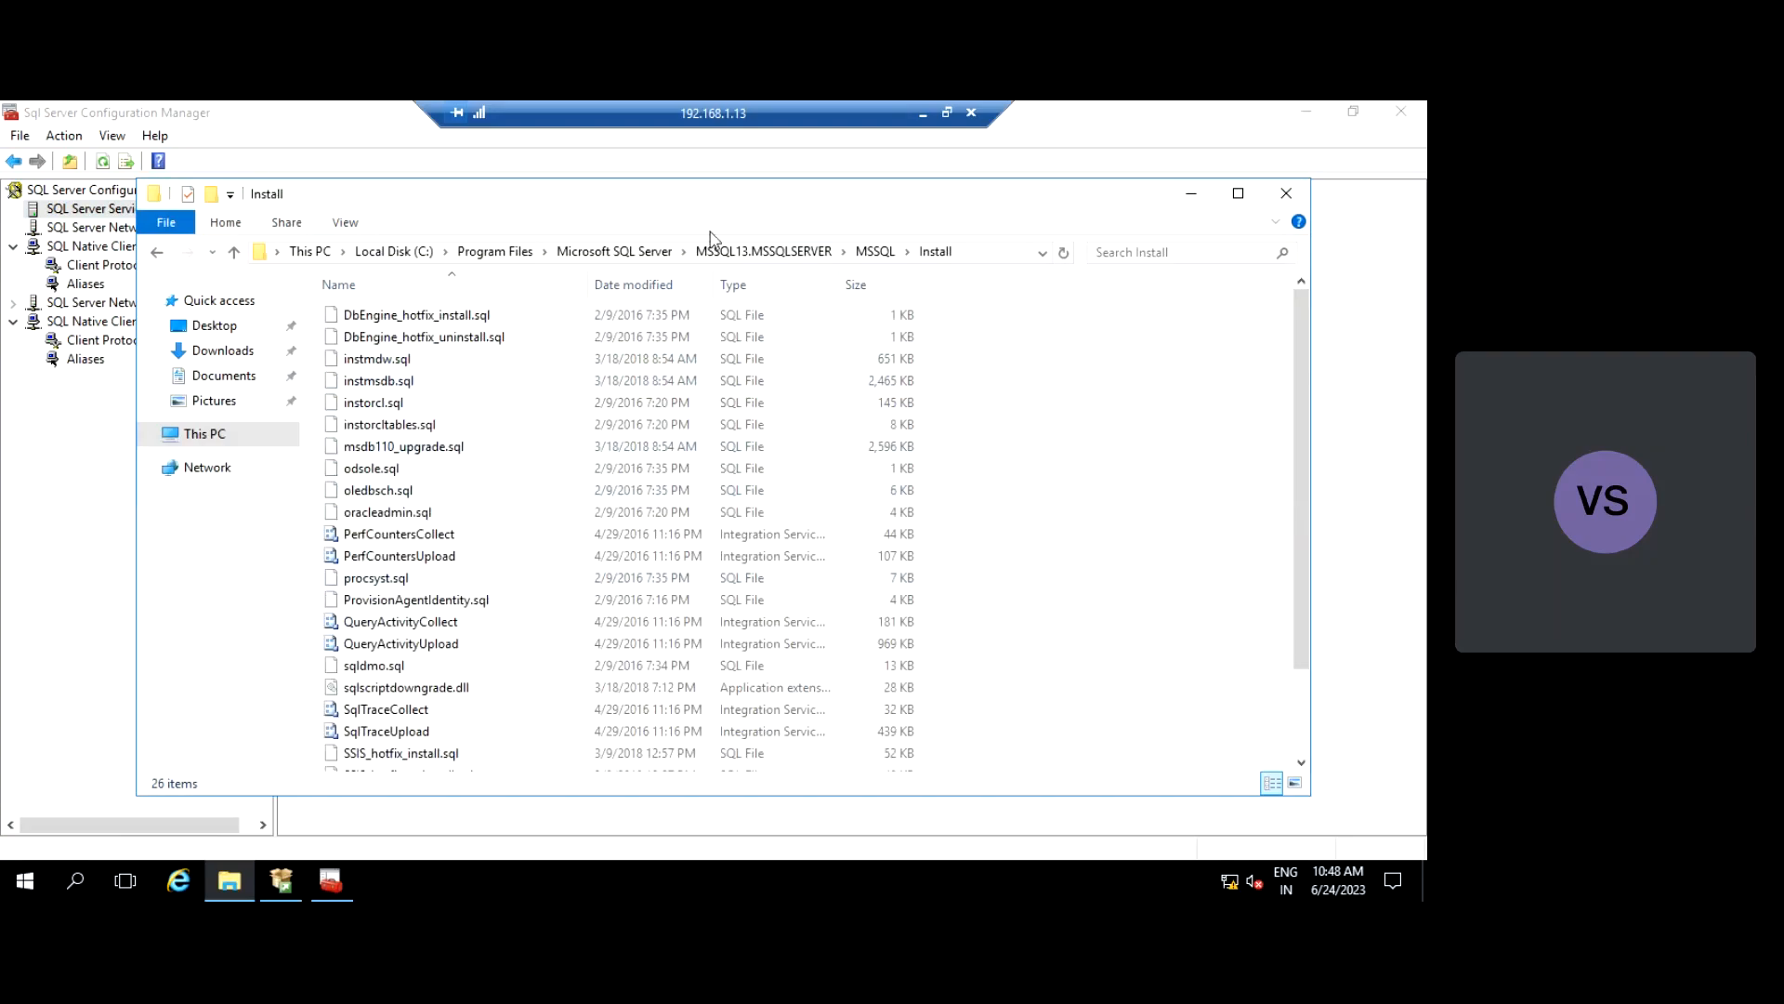
left_click(874, 252)
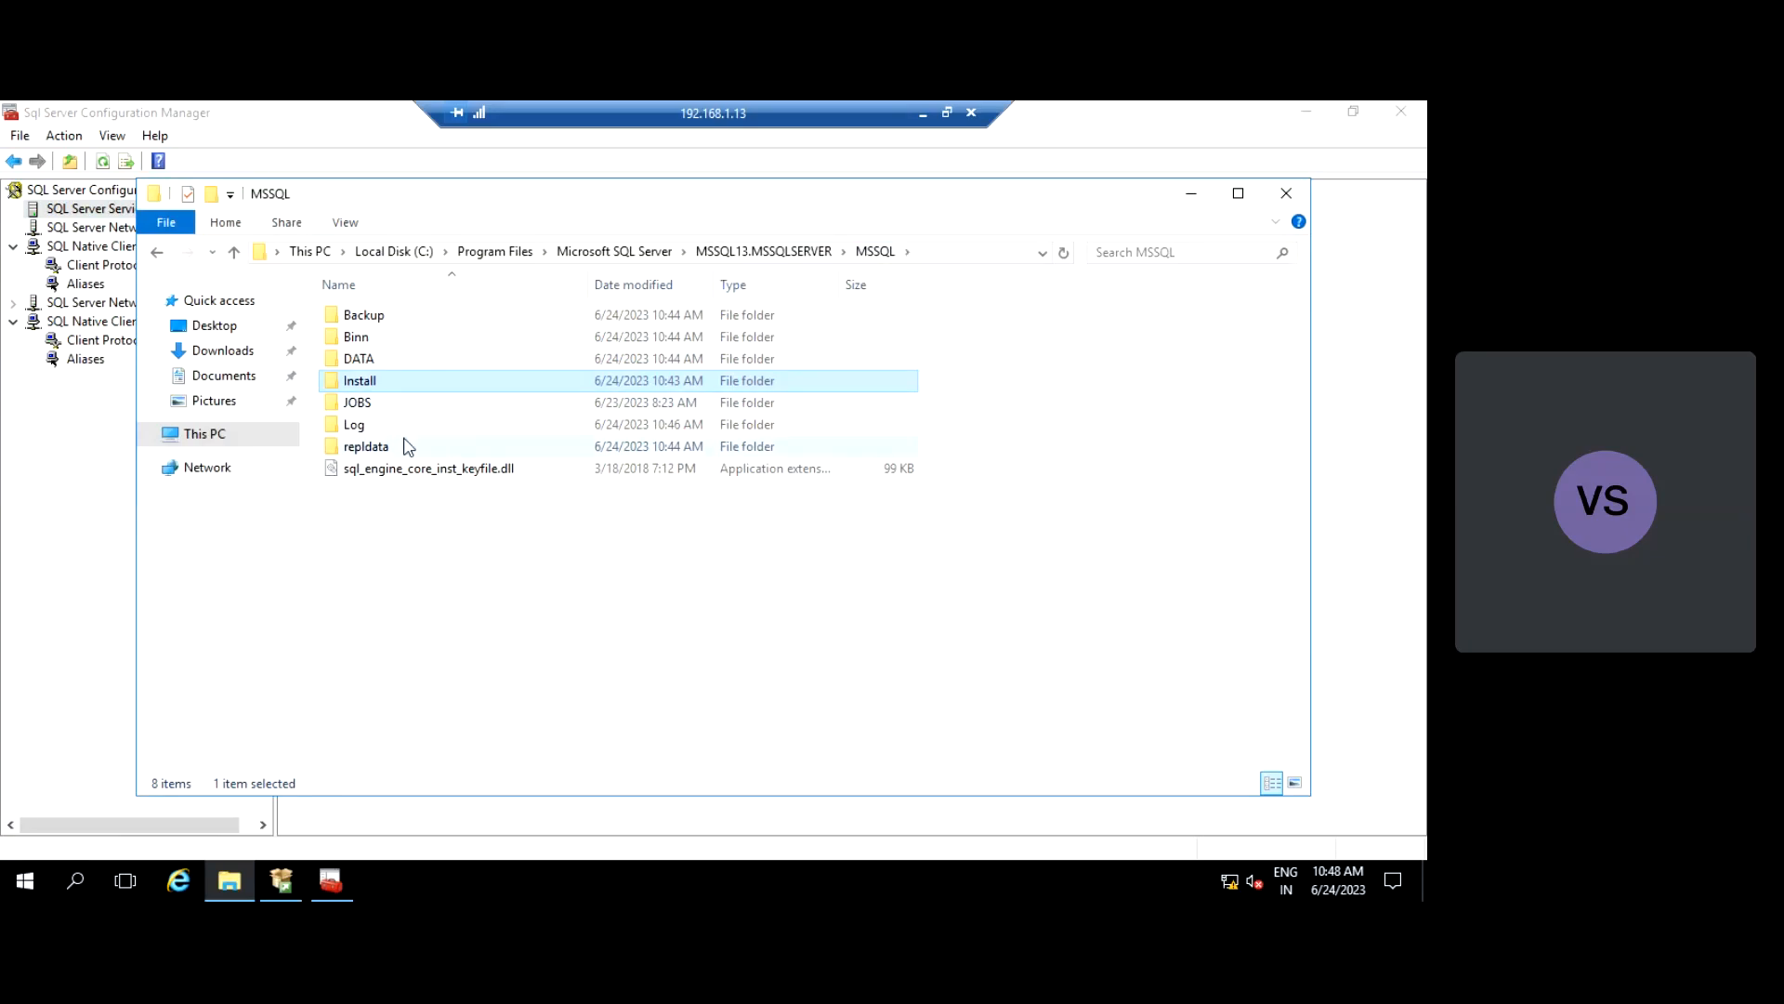
- Inspect the instance's Log folder and select the ERRORLOG file, then go back up to the Microsoft SQL Server folder
double_click(364, 433)
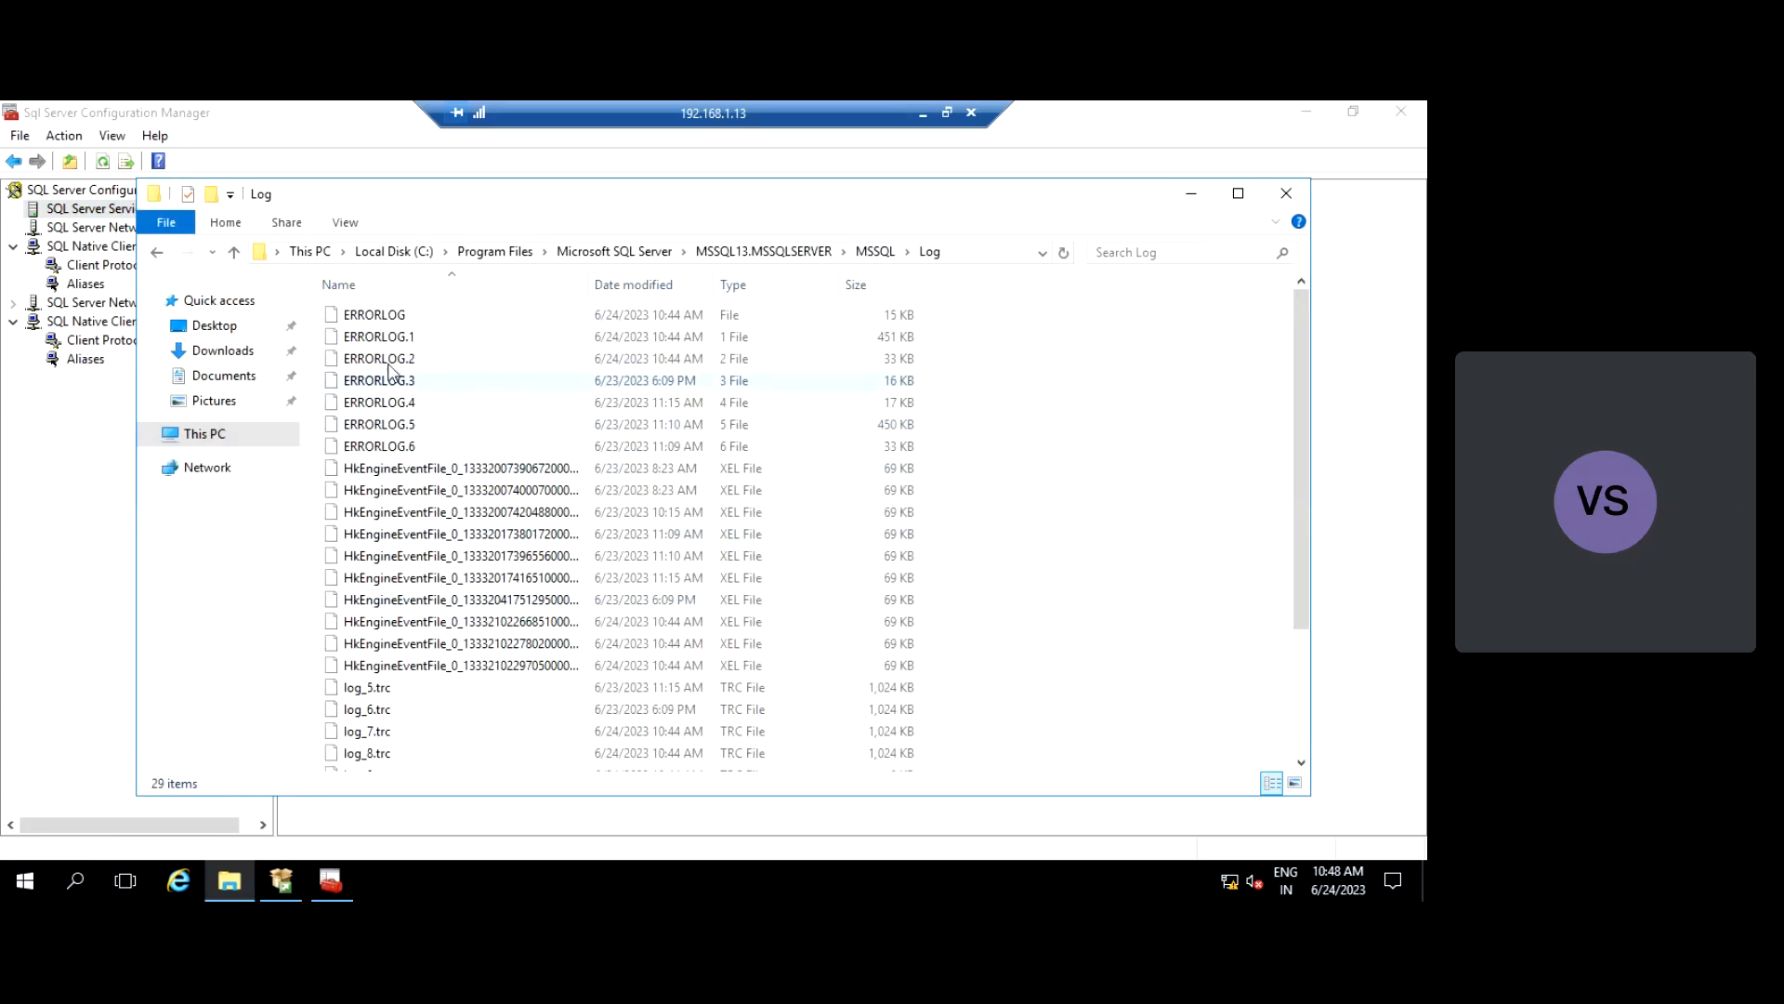
left_click(390, 321)
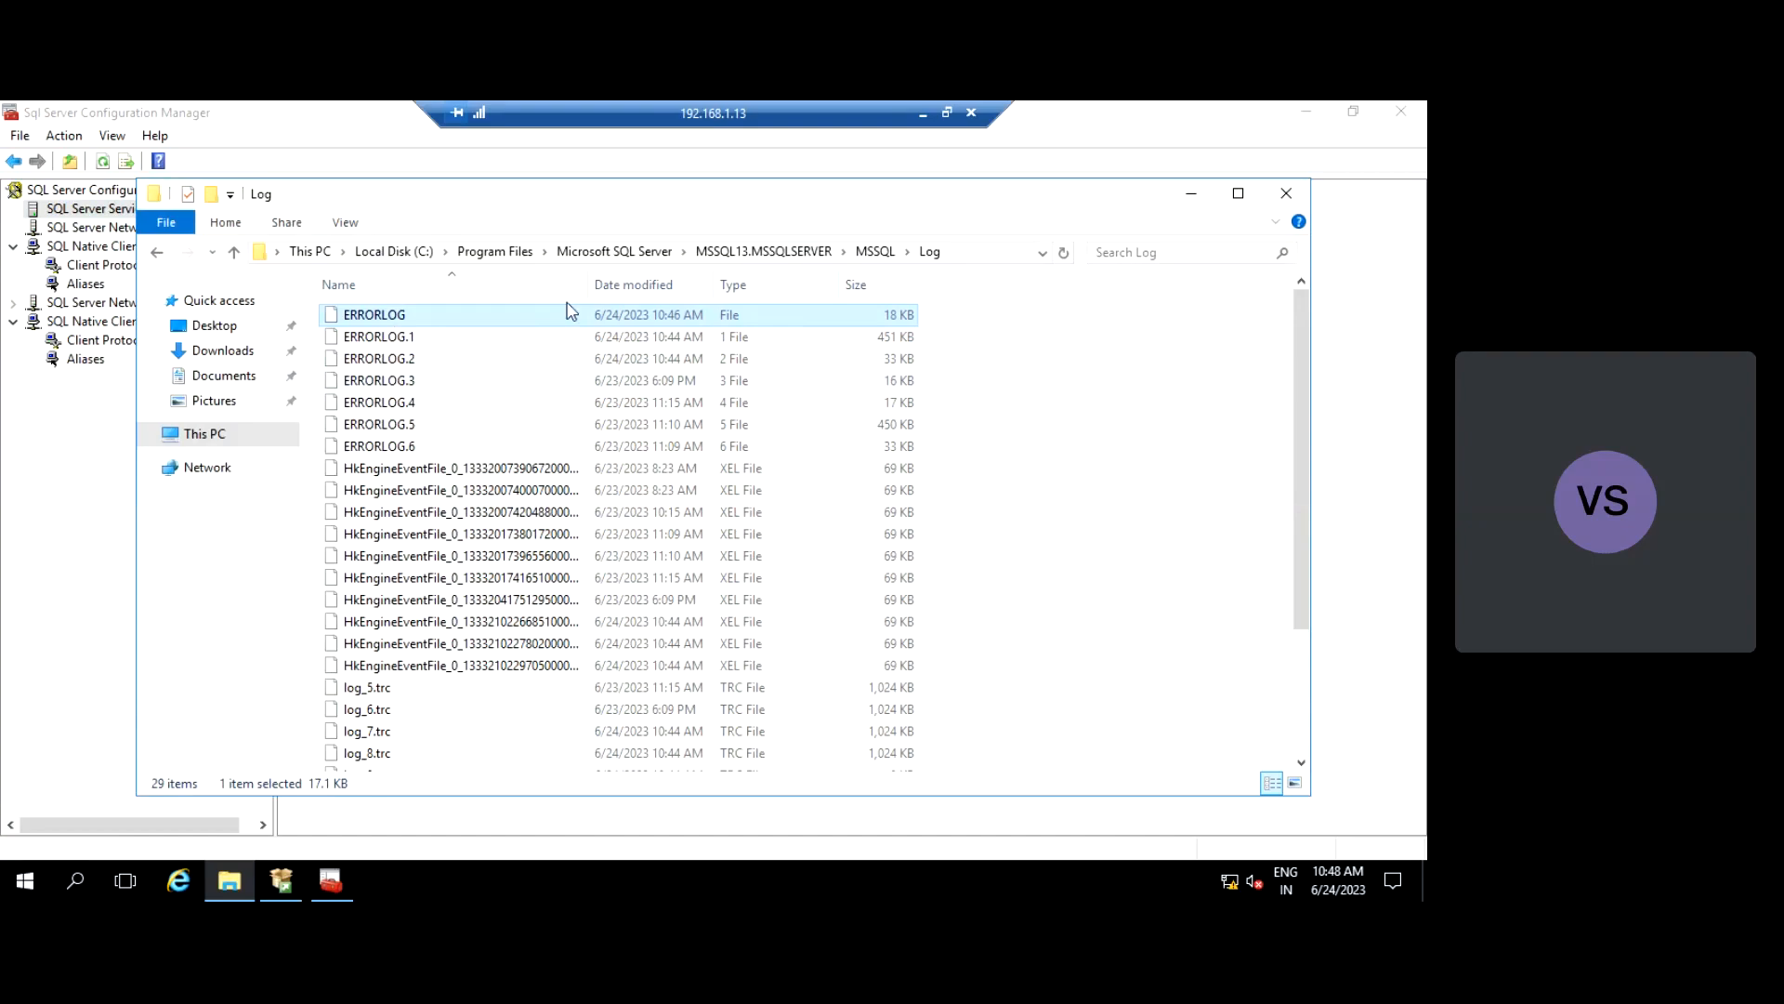
left_click(785, 258)
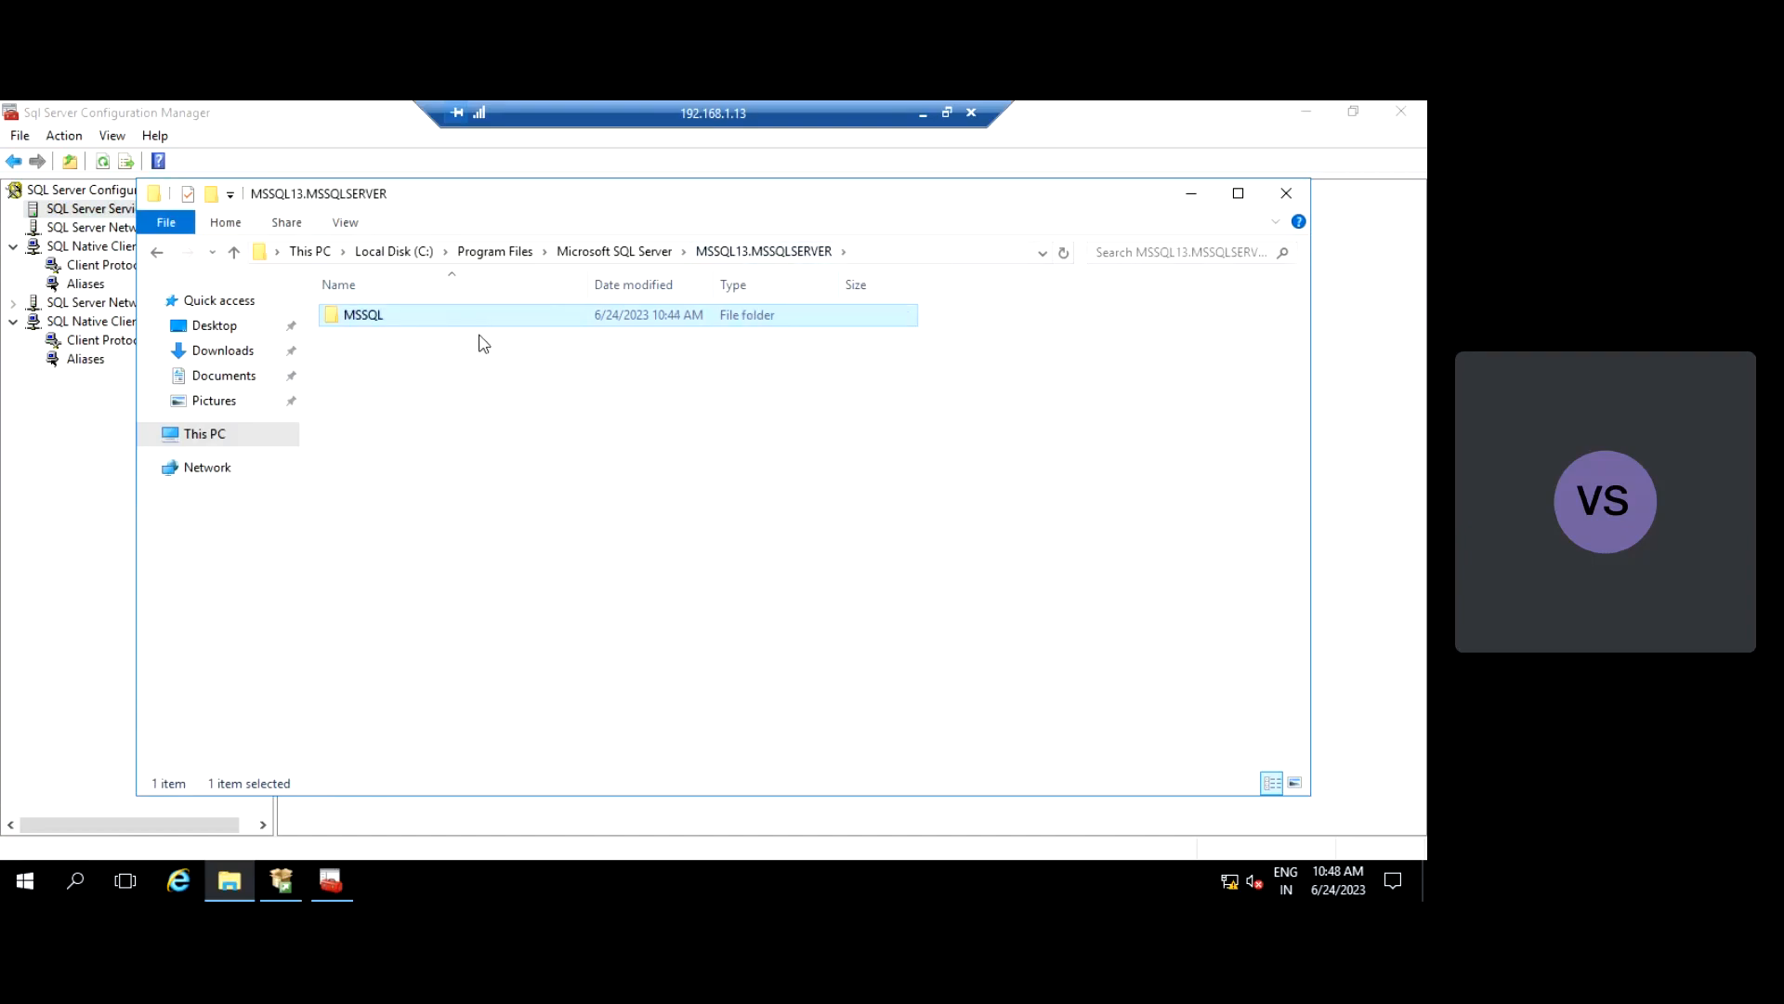
left_click(602, 253)
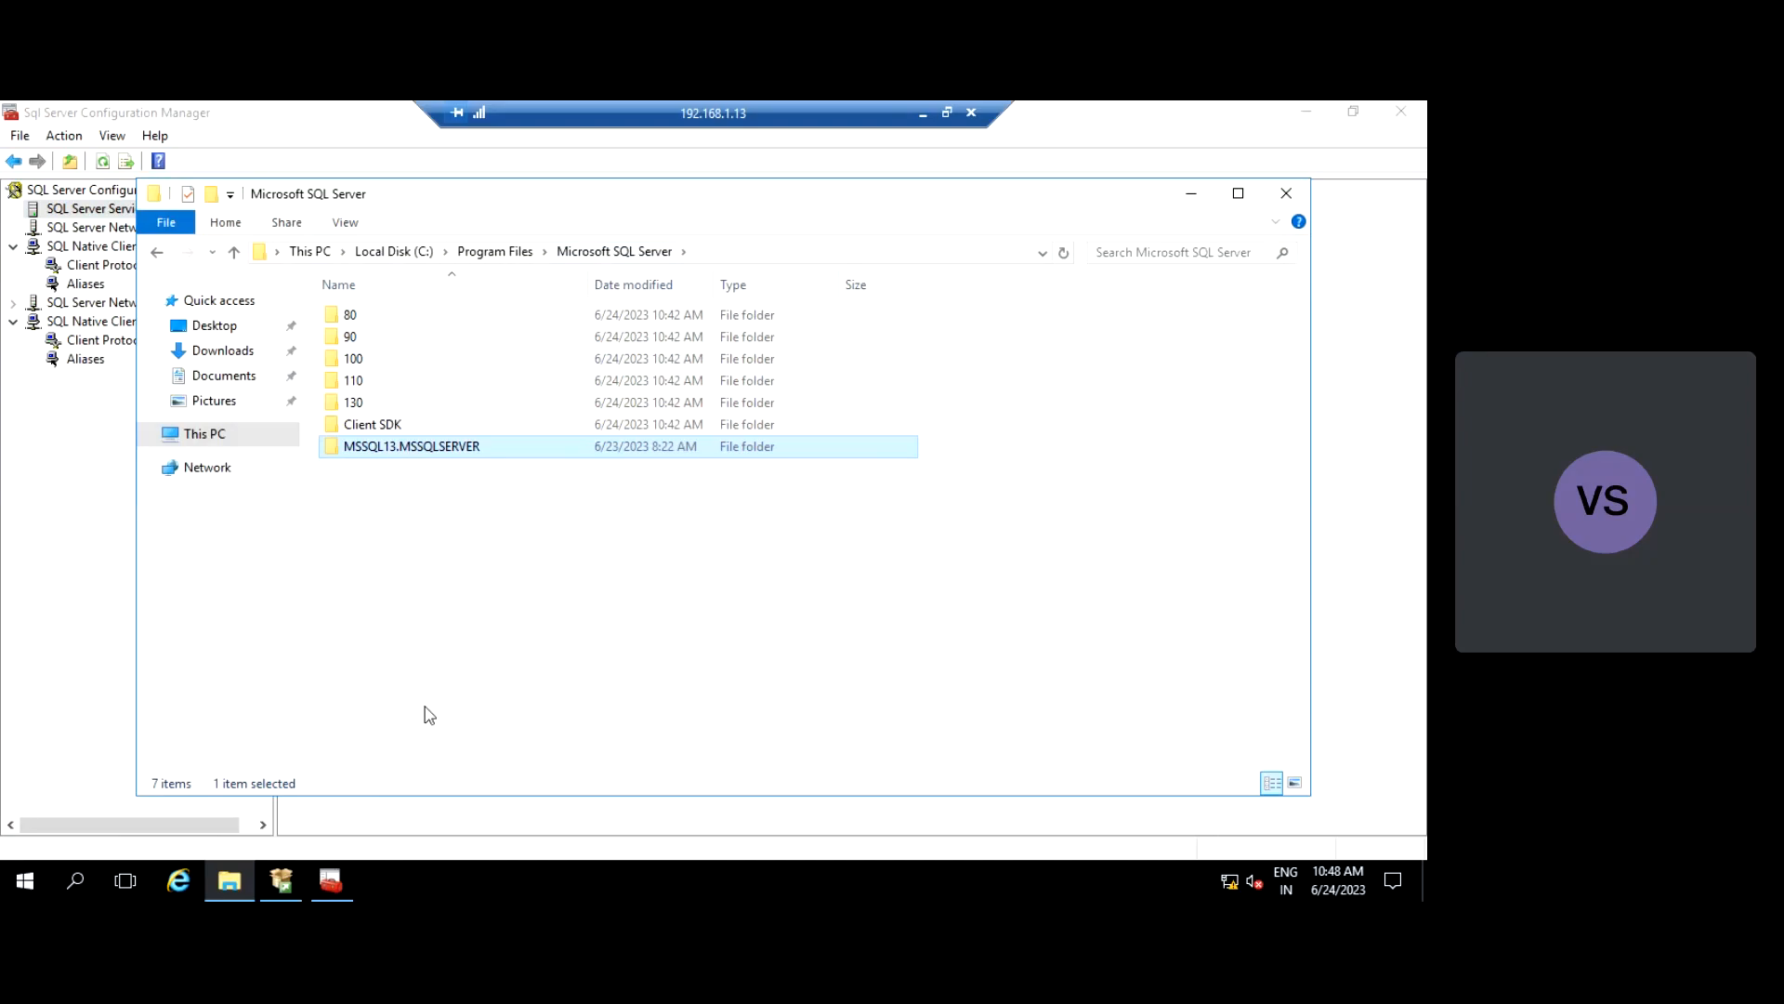
- Bring up SQL Server Configuration Manager and the SQL Server Installation Center, and minimize the remote desktop session
left_click(333, 890)
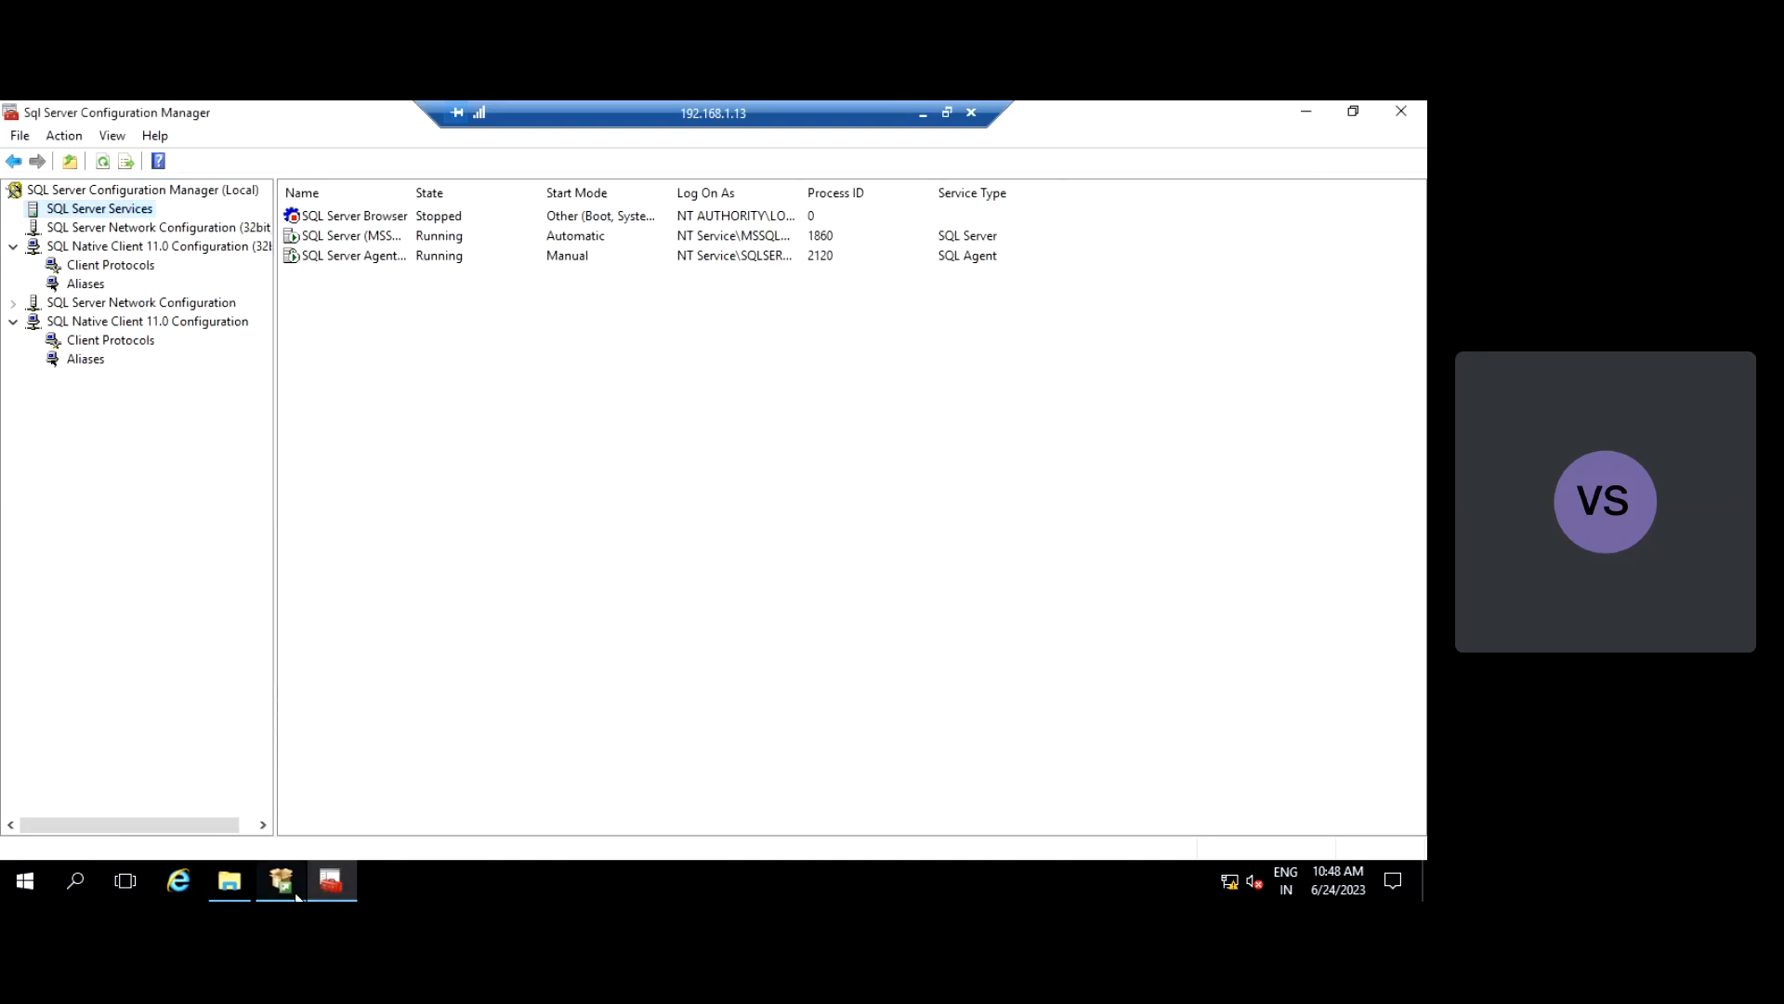
left_click(290, 890)
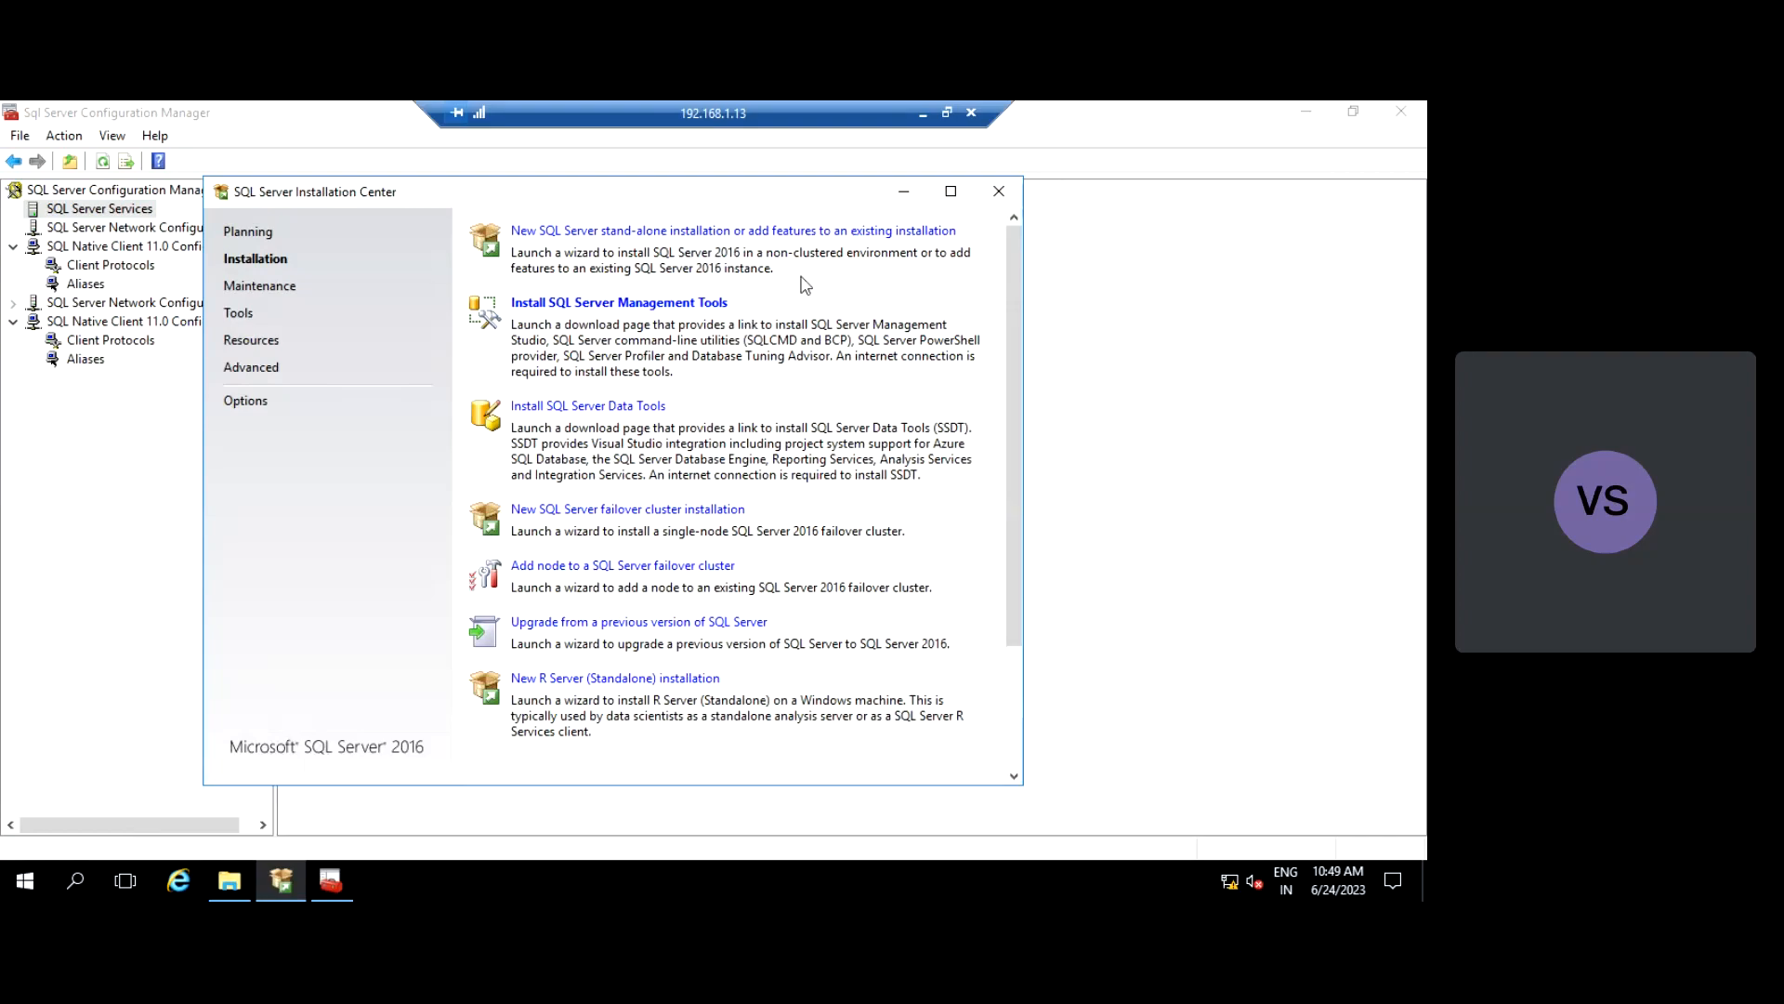
left_click(923, 113)
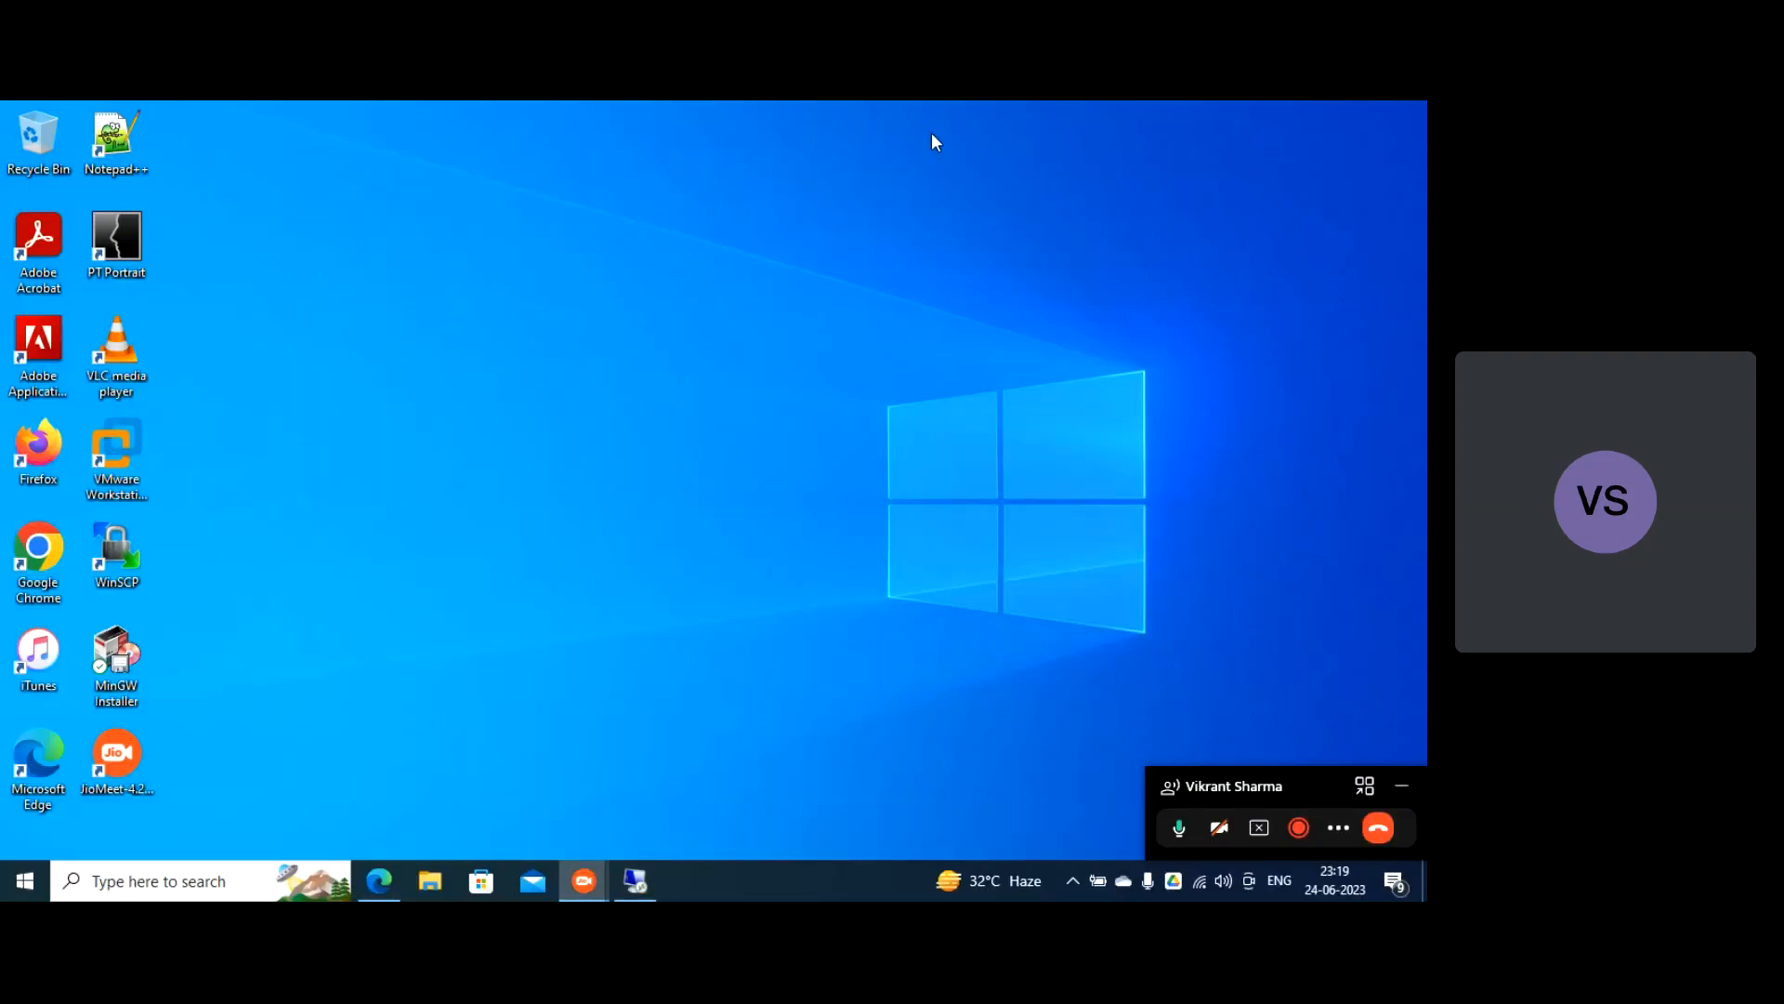